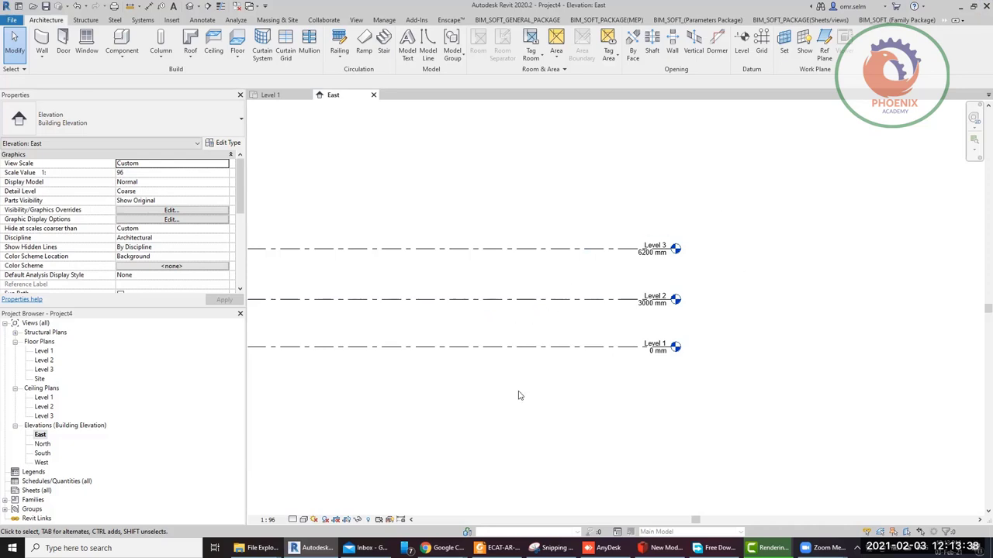
# Open the Level 1 floor plan
pyautogui.scroll(3, 687, 446)
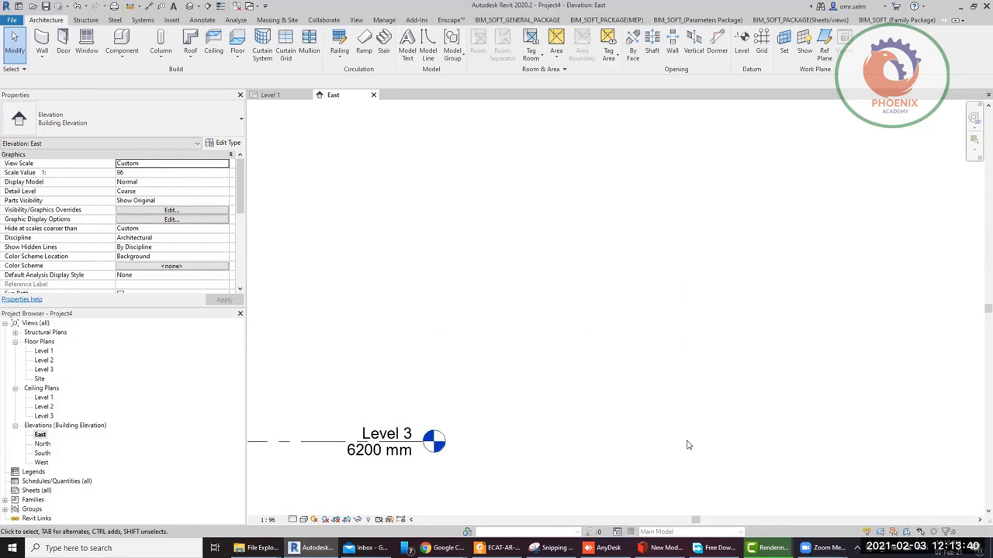
pyautogui.scroll(-2, 702, 194)
pyautogui.scroll(-2, 592, 262)
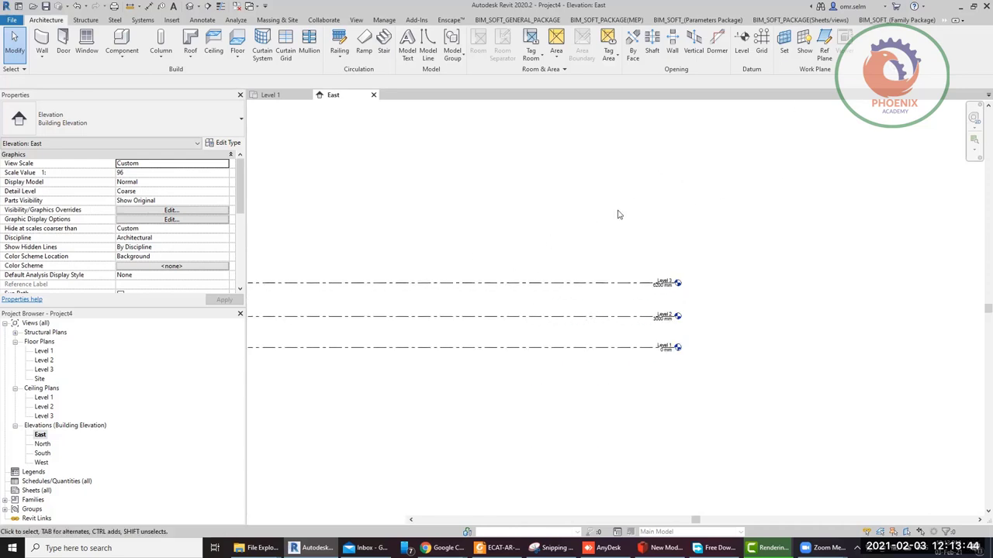
pyautogui.doubleClick(45, 350)
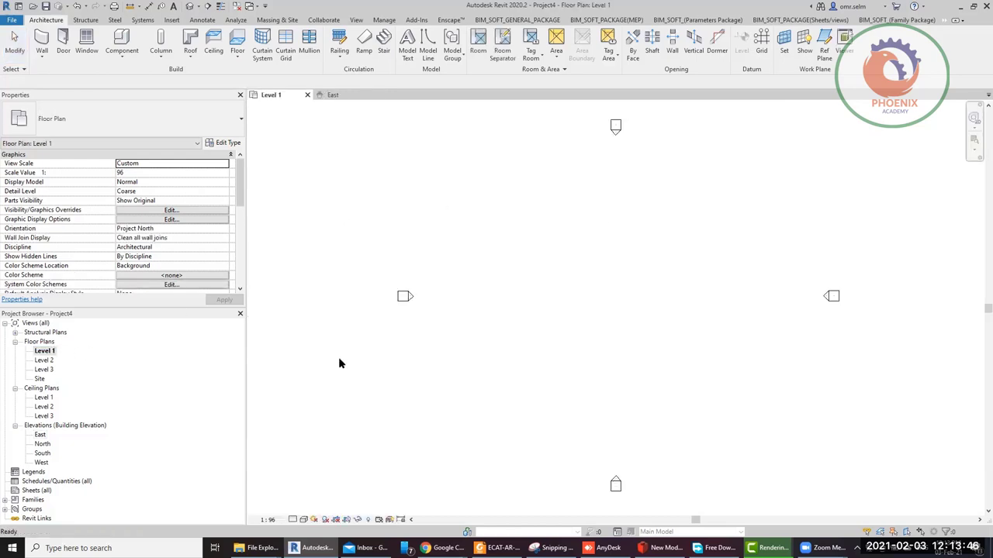
pyautogui.scroll(-2, 532, 246)
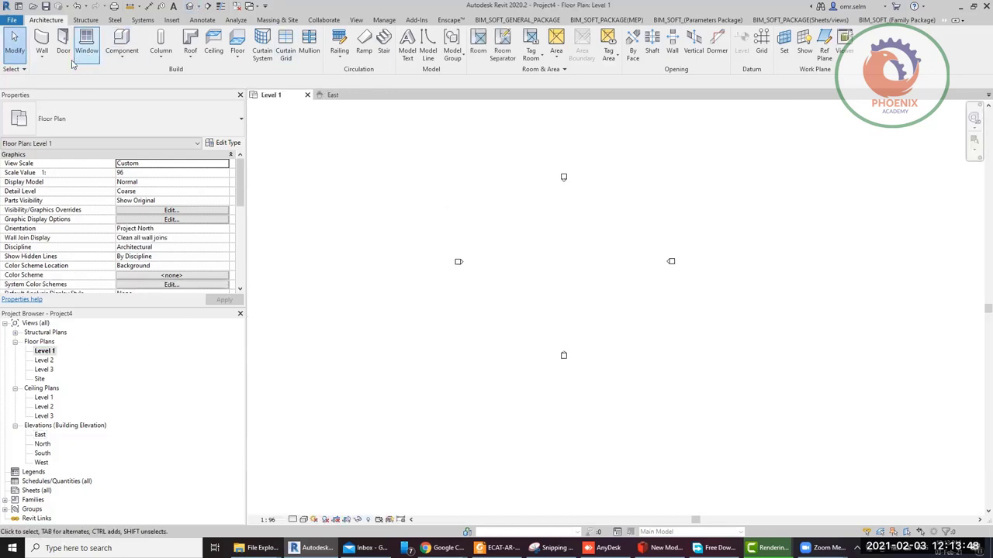
# Draw two vertical grid lines of equal length about 7000 mm apart between the elevation markers, aligning their ends
pyautogui.click(761, 42)
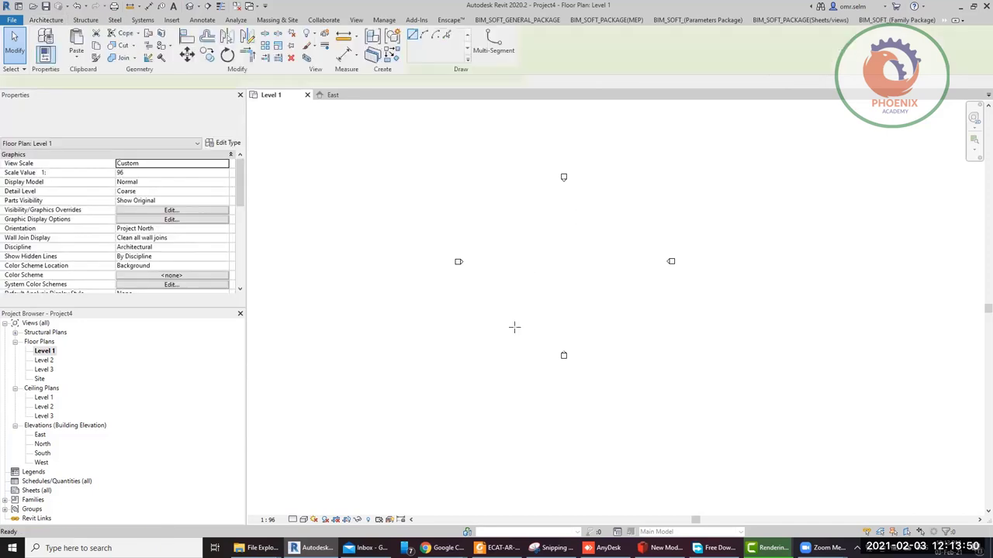
pyautogui.click(515, 195)
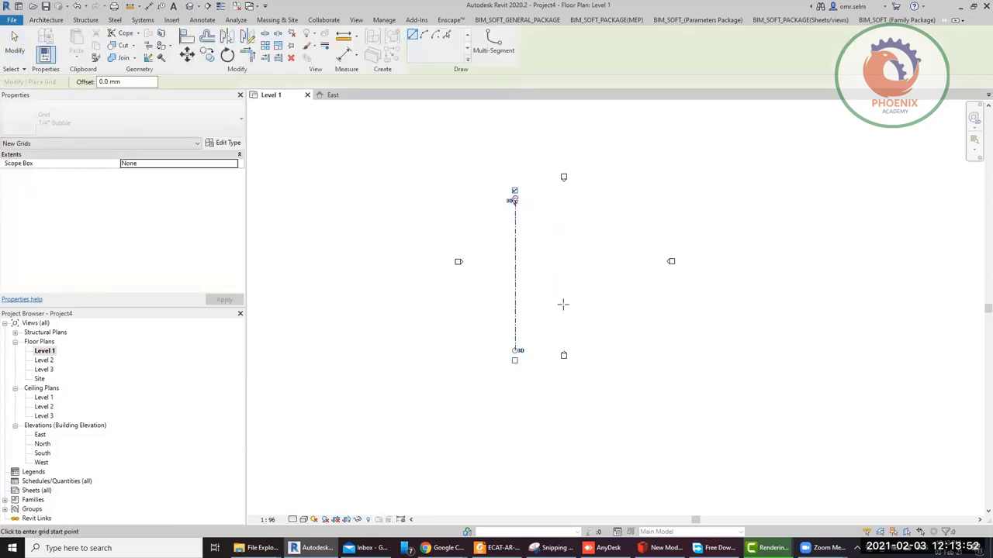
pyautogui.scroll(2, 541, 342)
pyautogui.click(544, 354)
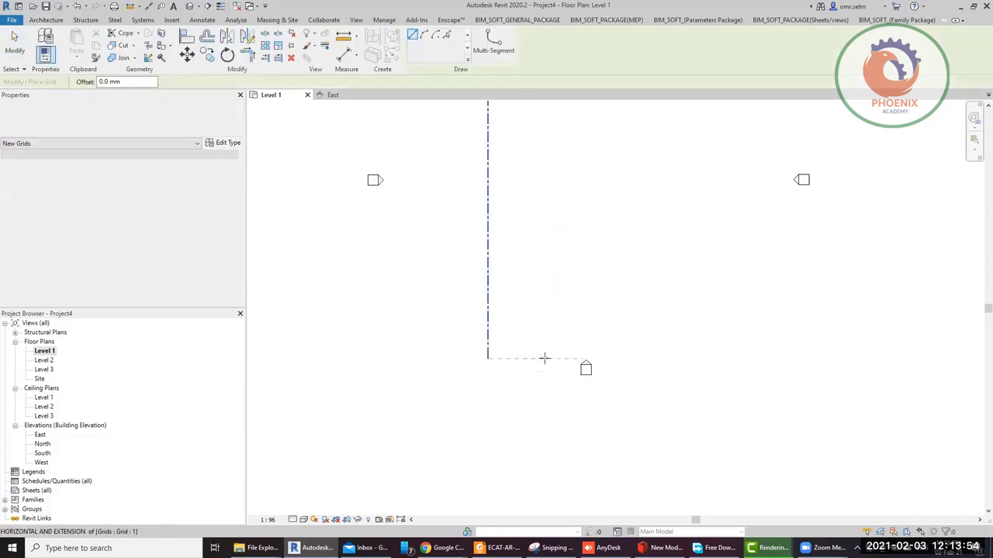
pyautogui.scroll(-2, 542, 341)
pyautogui.scroll(-1, 541, 331)
pyautogui.click(546, 234)
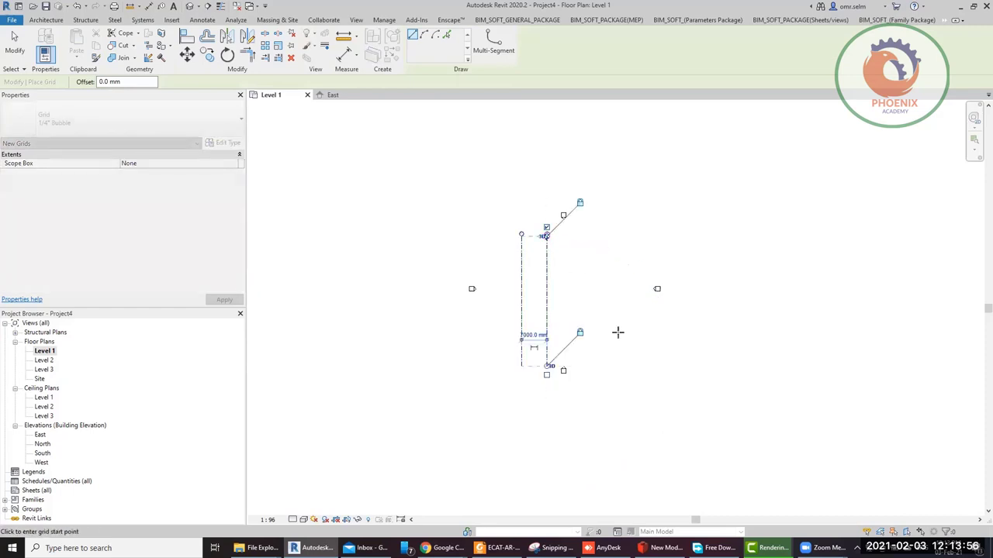
# Draw two more vertical grid lines to the right of grid 2, spaced about 12000 mm and 10000 mm, with their ends aligned
pyautogui.click(591, 365)
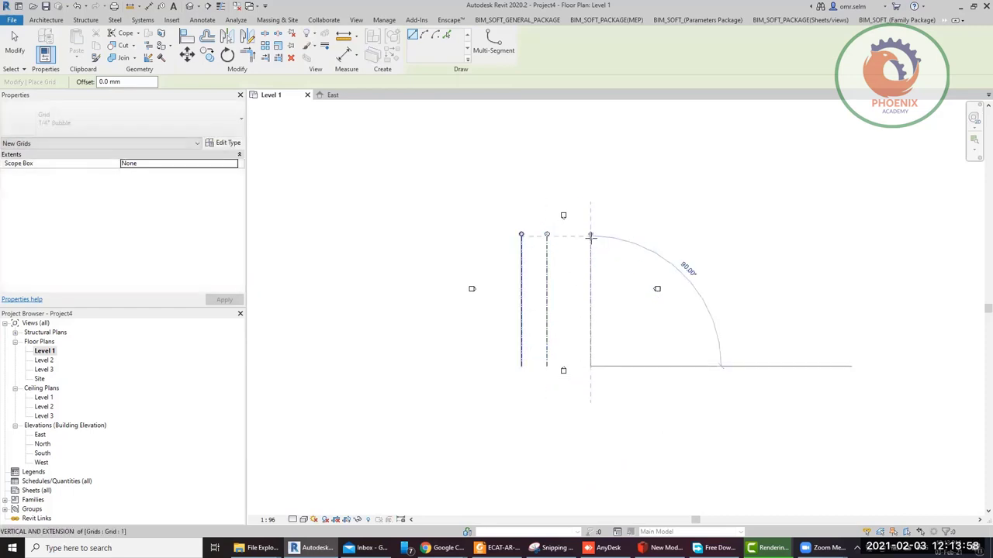
pyautogui.click(590, 234)
pyautogui.click(627, 365)
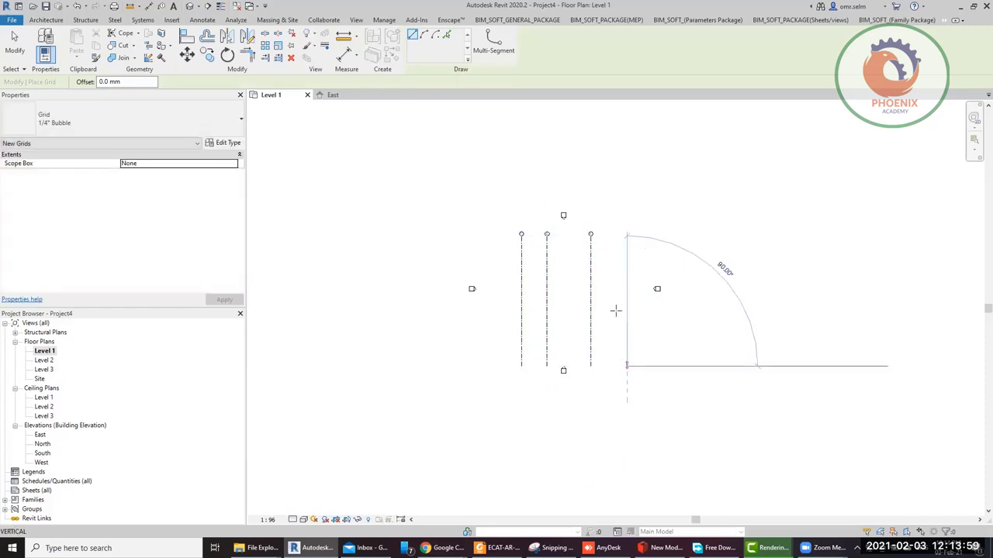
pyautogui.click(627, 234)
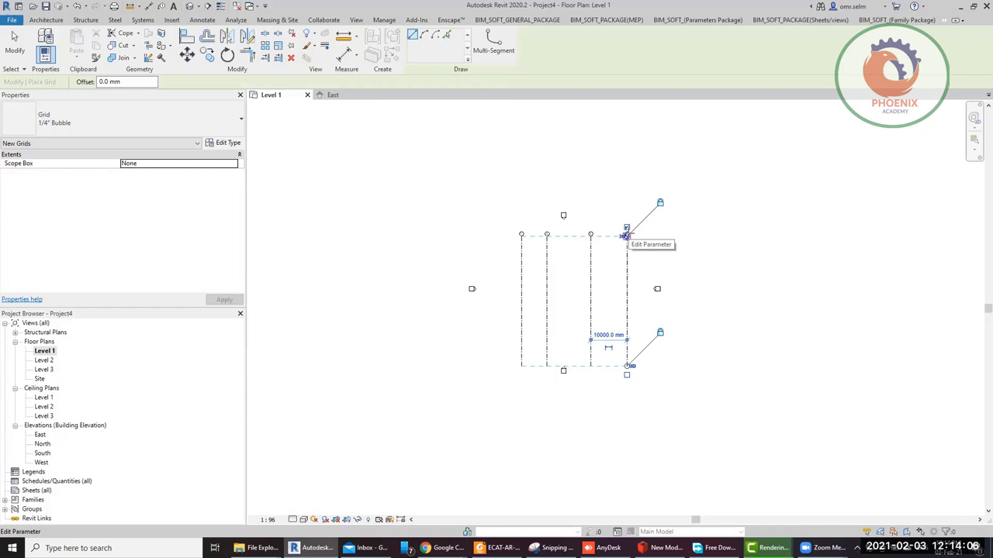
pyautogui.press('Escape')
pyautogui.press('Escape')
# Show the grid bubble at the lower end of grid 4
pyautogui.scroll(2, 620, 327)
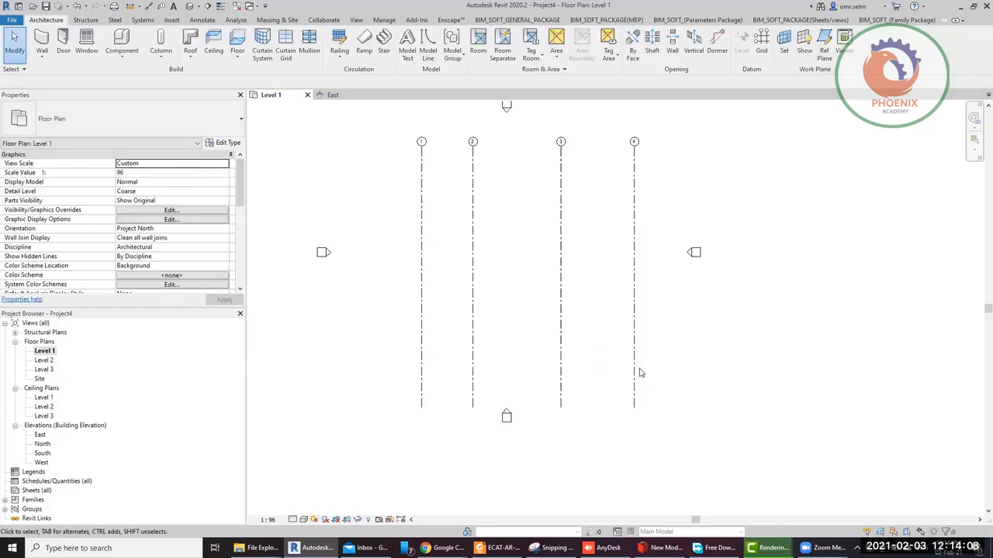
pyautogui.click(637, 374)
pyautogui.moveTo(716, 398); pyautogui.dragTo(681, 308, button='middle')
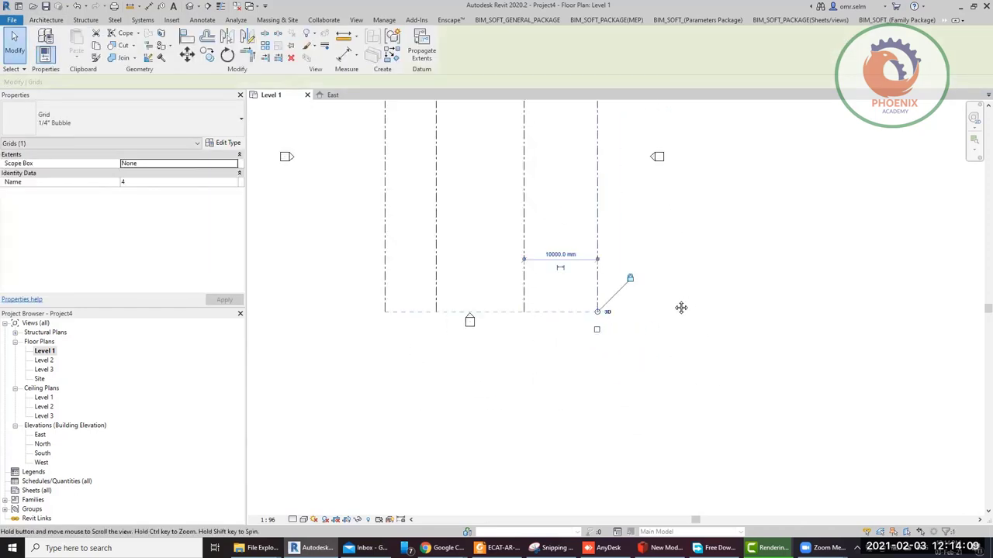
pyautogui.click(597, 332)
pyautogui.click(681, 356)
pyautogui.scroll(1, 674, 359)
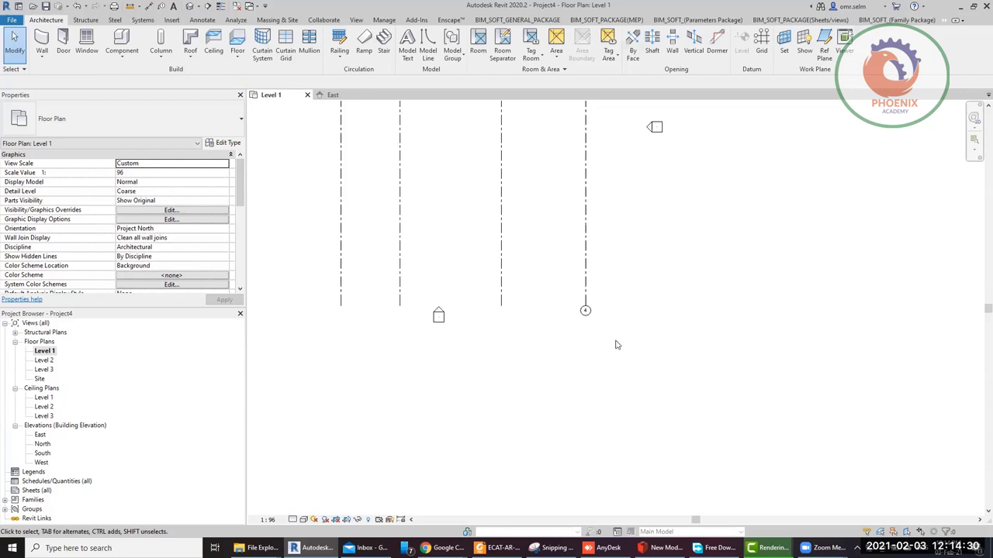
pyautogui.scroll(-2, 556, 336)
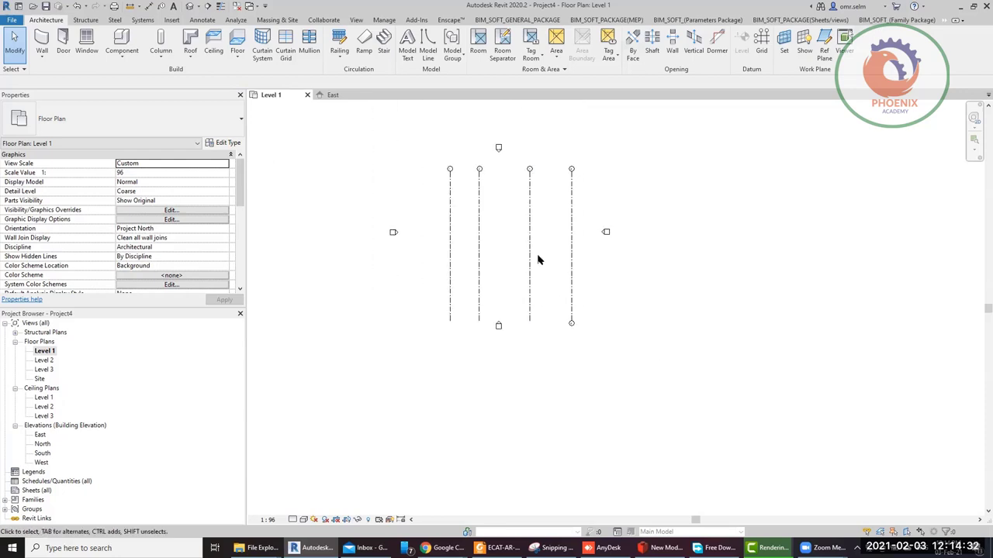
# Enable Plan View Symbols End 1 for the 1/4" Bubble grid type using grid 3's type properties
pyautogui.click(531, 259)
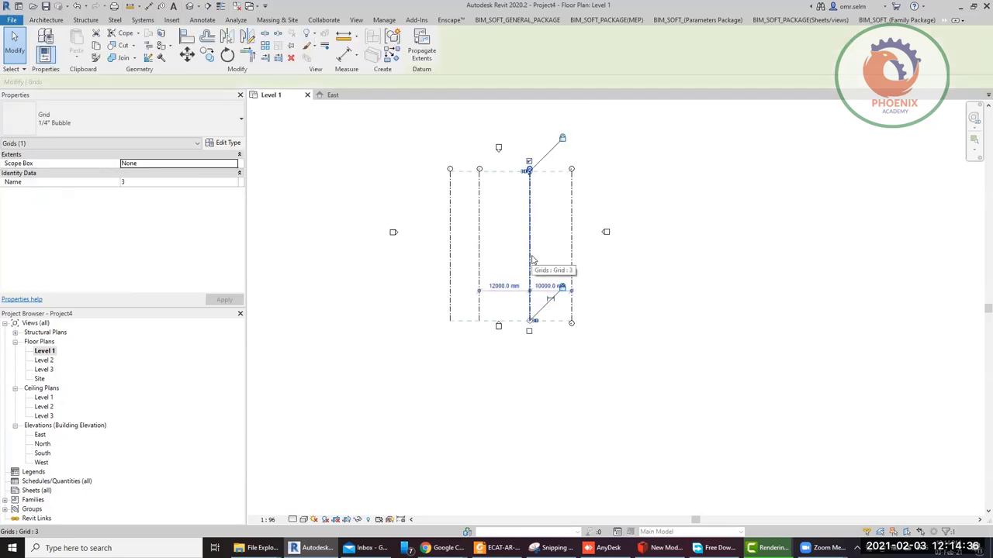
pyautogui.click(228, 144)
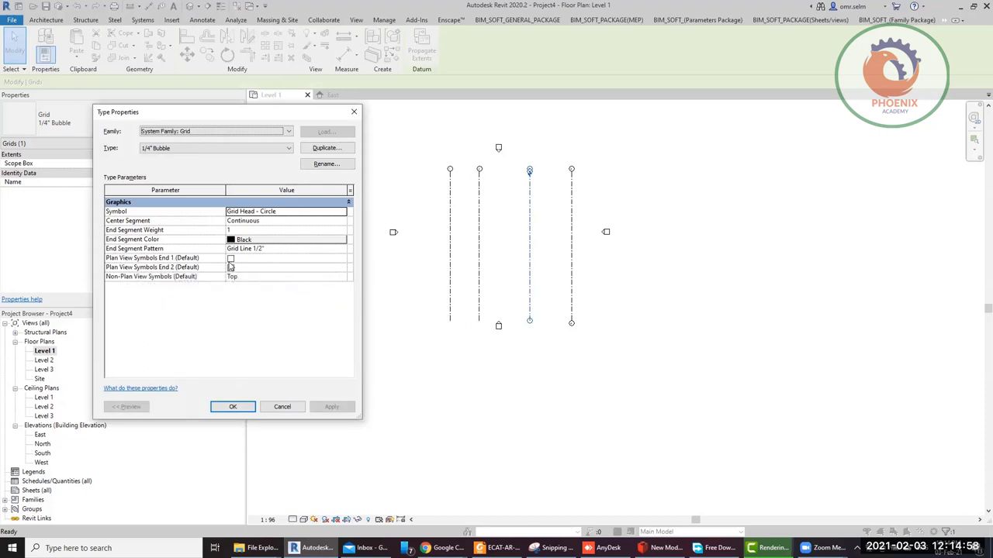
pyautogui.click(230, 258)
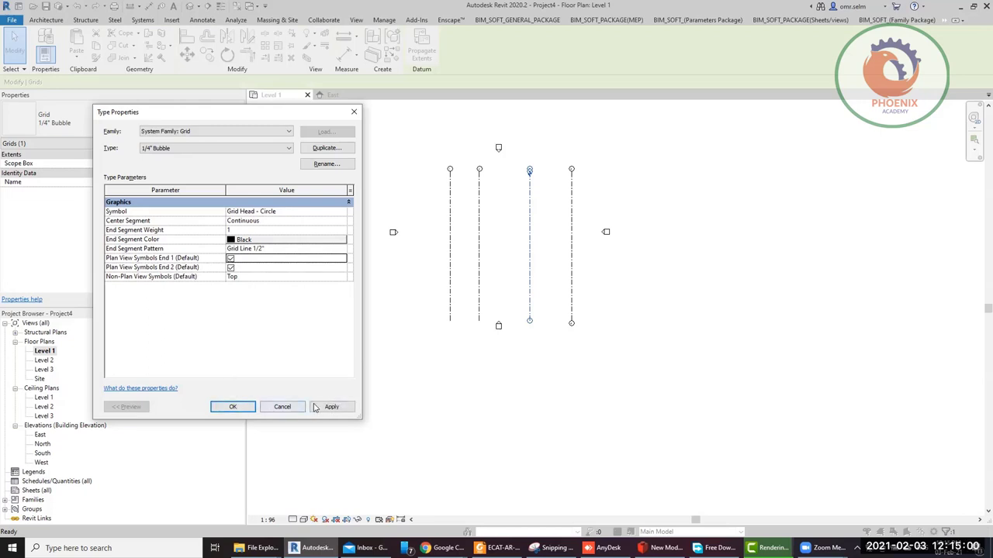
pyautogui.click(325, 409)
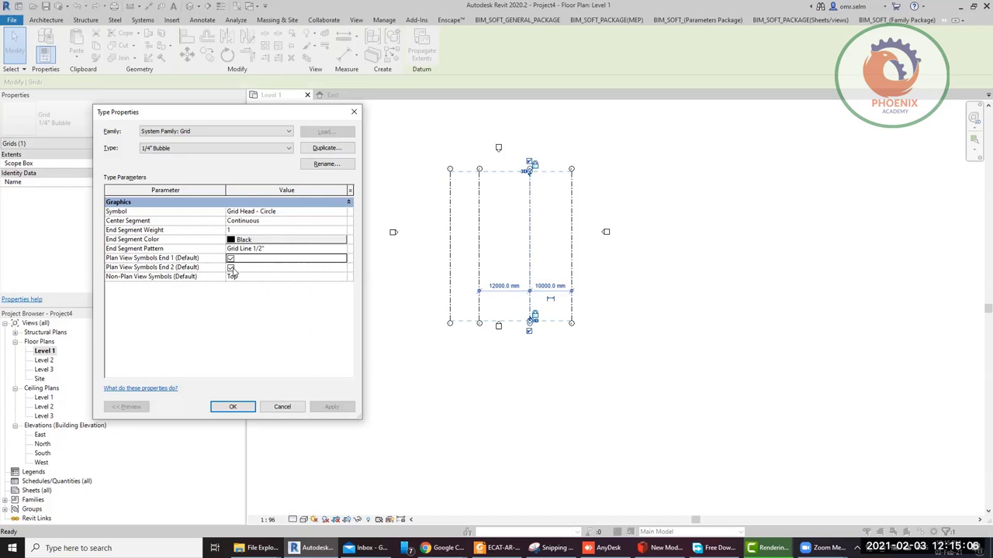
# Disable Plan View Symbols End 2 for the 1/4" Bubble grid type and leave the type properties
pyautogui.click(230, 269)
pyautogui.click(332, 410)
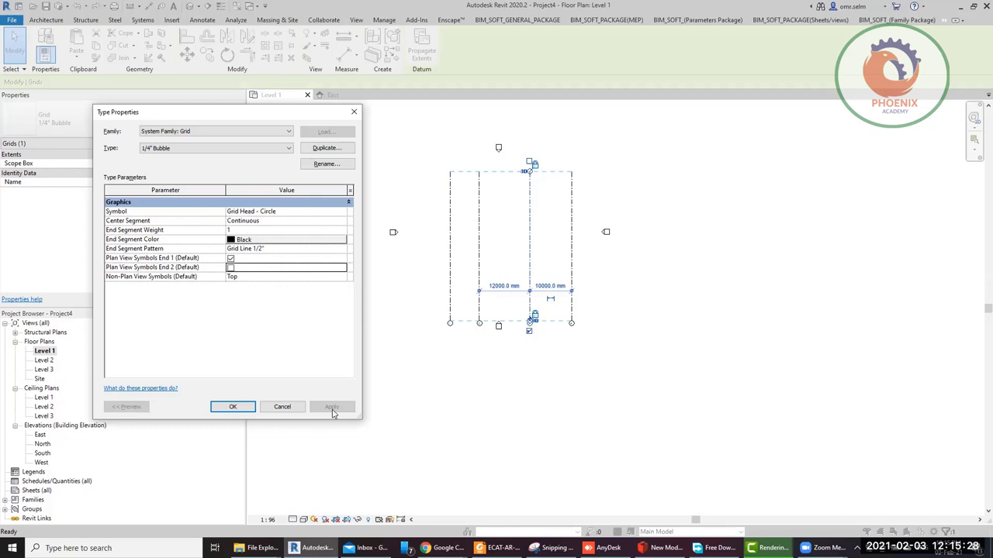
pyautogui.press('Escape')
pyautogui.click(419, 267)
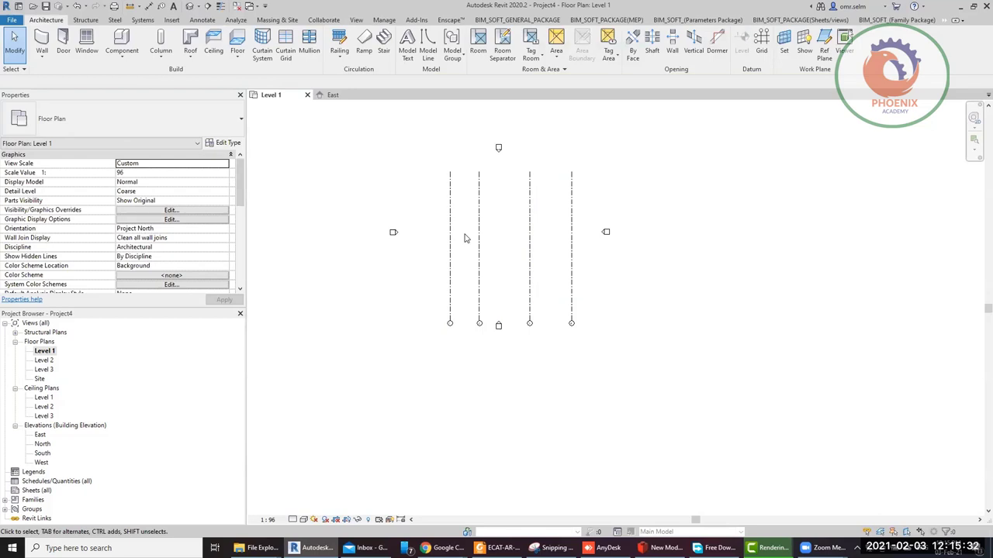
# Show the bubble at the upper end of grid 3, and hide it again
pyautogui.click(531, 225)
pyautogui.scroll(1, 526, 147)
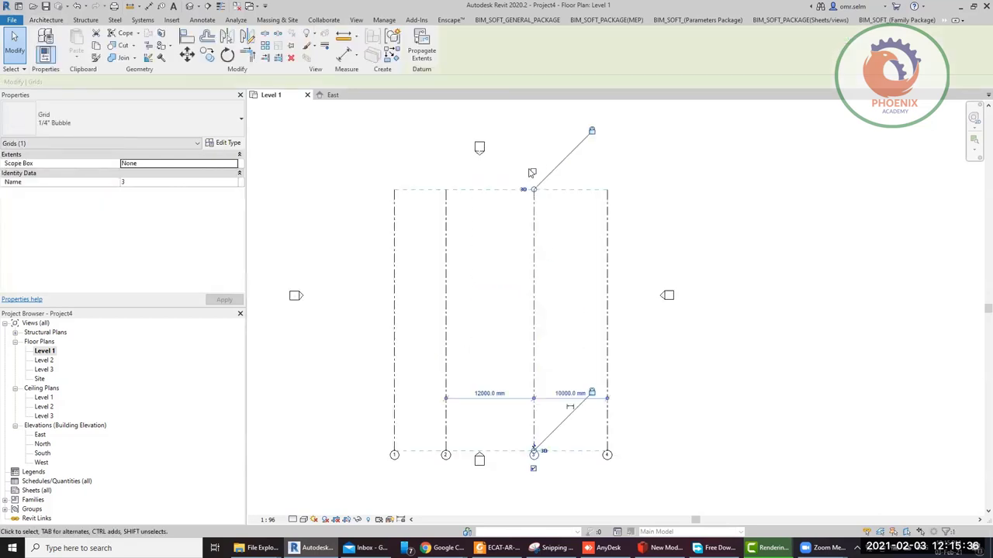
pyautogui.scroll(3, 529, 166)
pyautogui.click(530, 164)
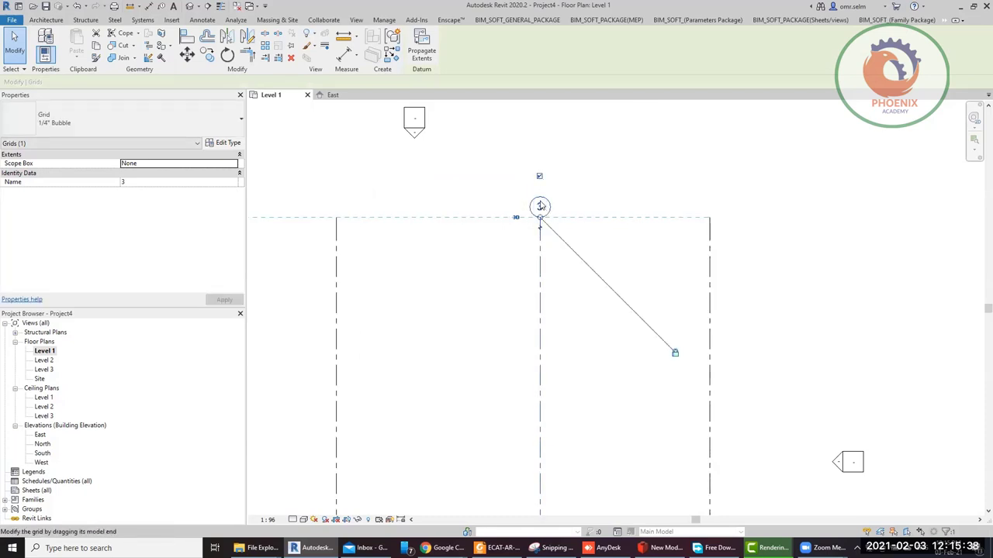
pyautogui.click(539, 176)
pyautogui.scroll(-3, 486, 198)
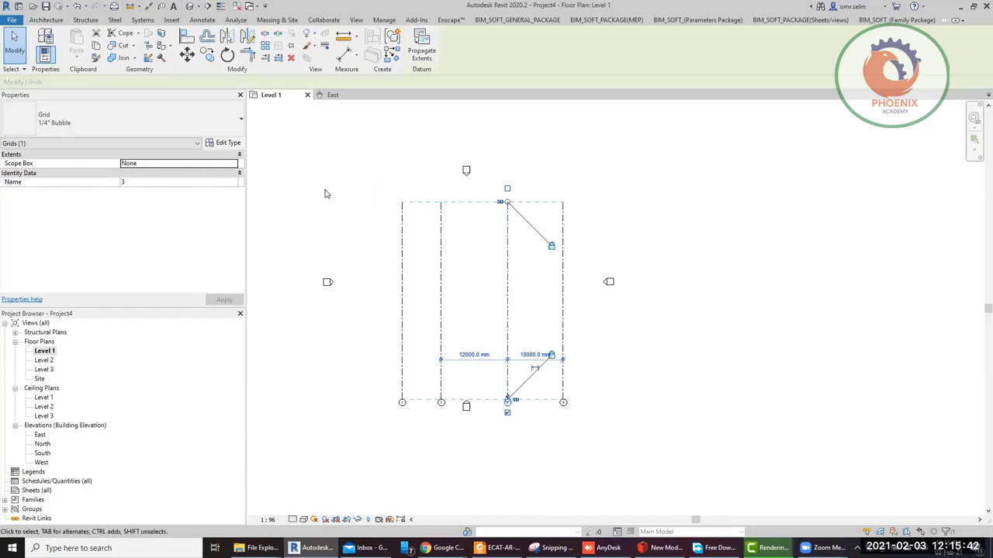
# Enable Plan View Symbols End 2 for the 1/4" Bubble grid type and deselect grid 3
pyautogui.click(233, 146)
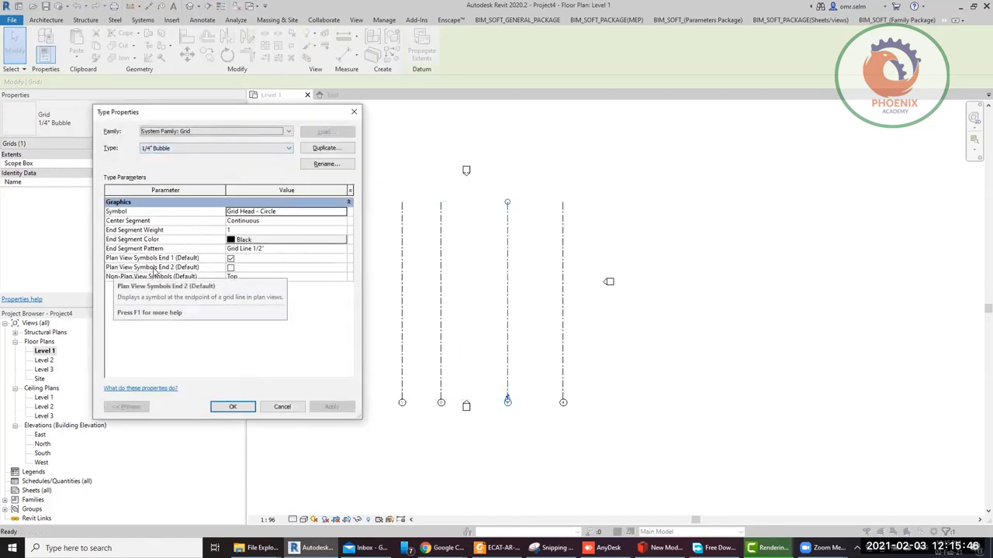
pyautogui.click(230, 268)
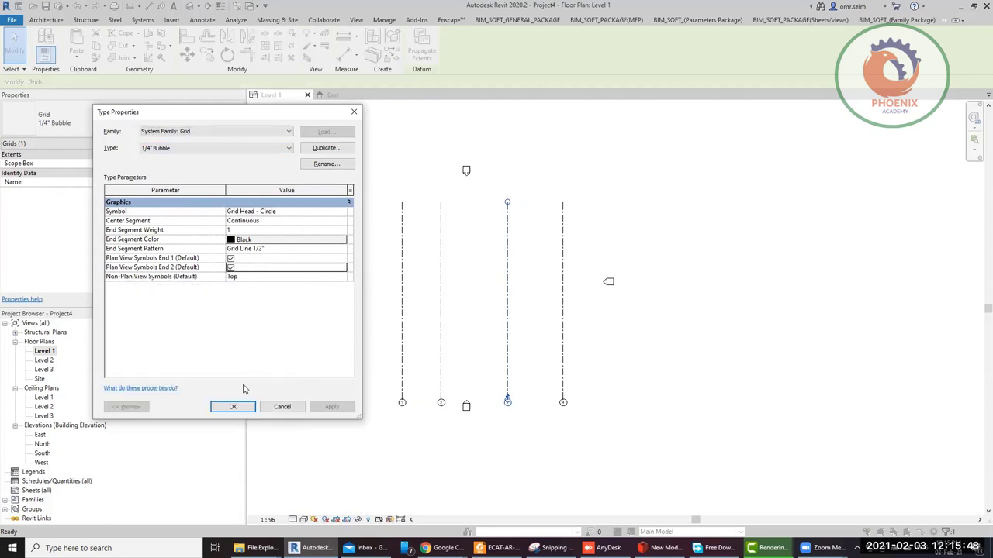
pyautogui.click(232, 406)
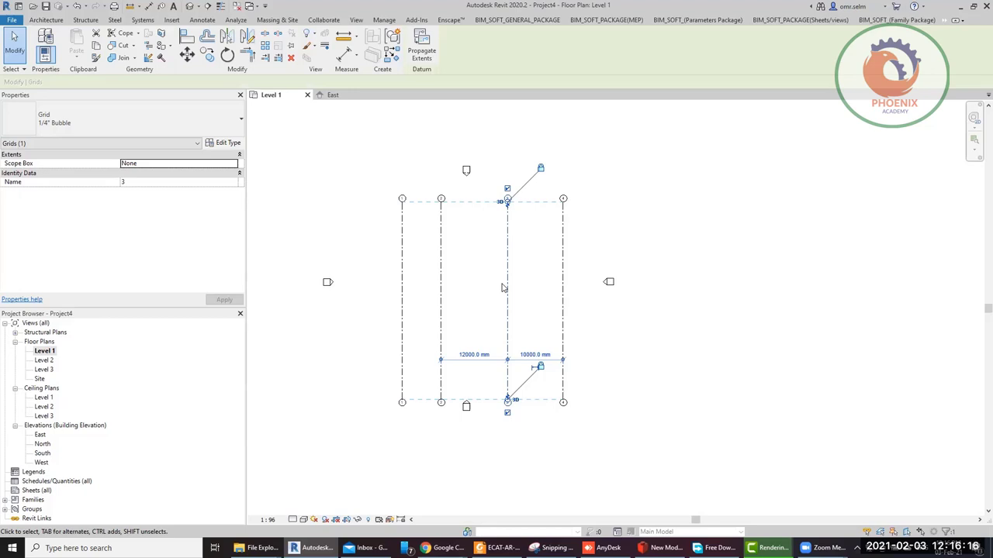
pyautogui.press('Escape')
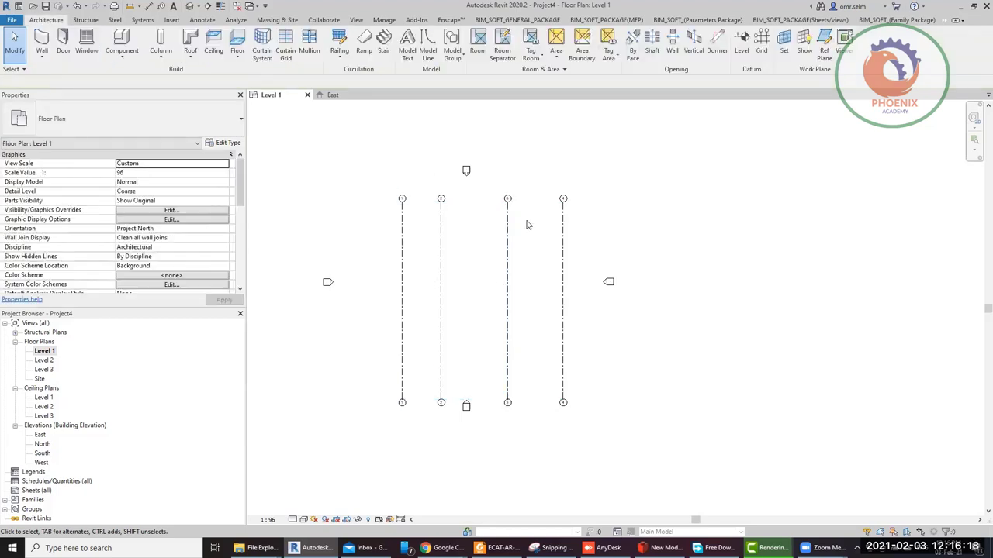
# Draw a horizontal grid line across grids 4 to 1, just below their upper bubbles
pyautogui.scroll(1, 527, 224)
pyautogui.moveTo(452, 229); pyautogui.dragTo(494, 239, button='middle')
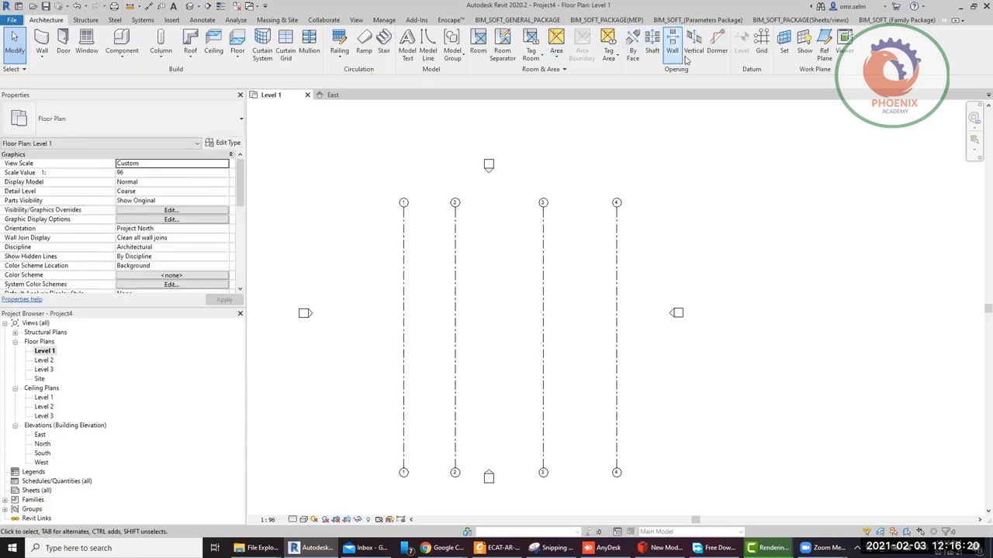
pyautogui.click(761, 48)
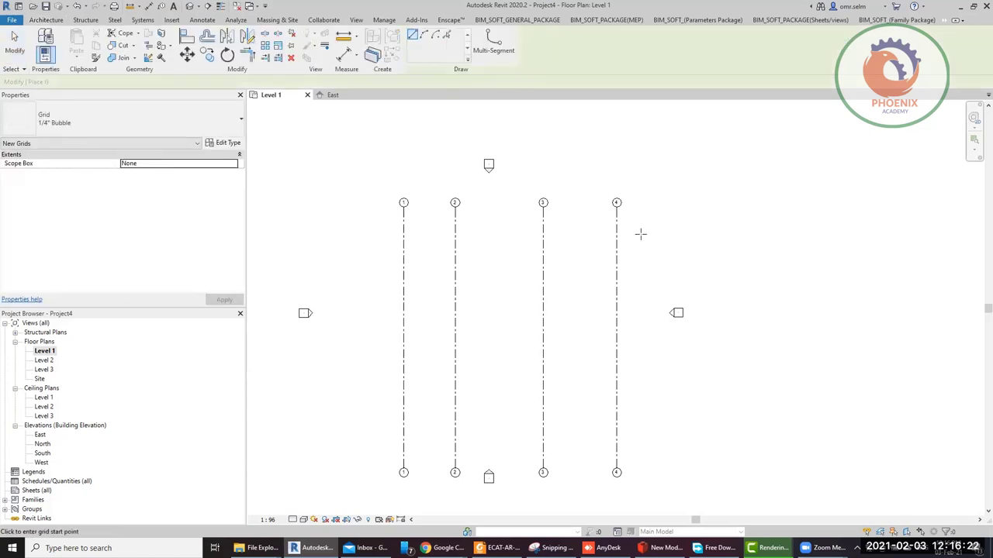
pyautogui.click(657, 231)
pyautogui.click(372, 240)
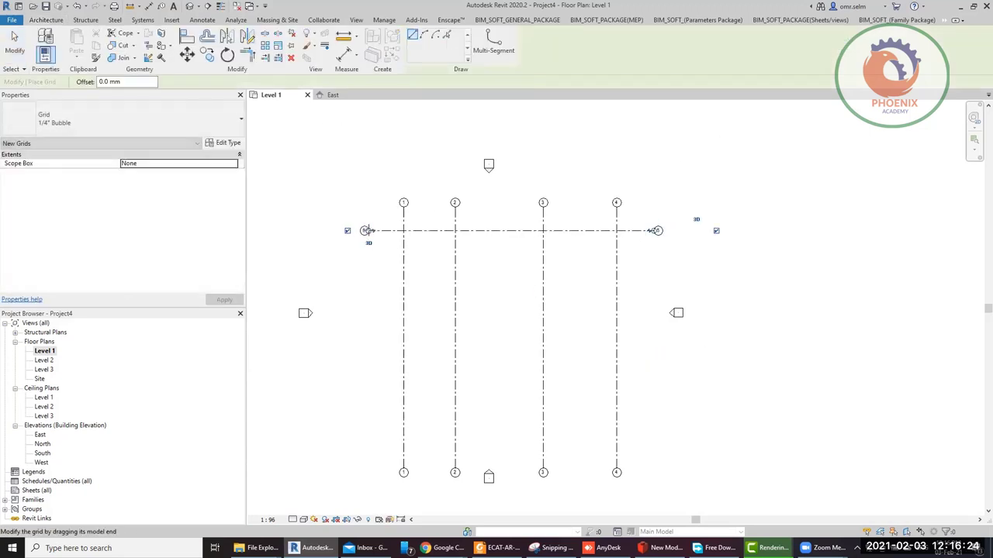
pyautogui.scroll(2, 365, 235)
pyautogui.press('Escape')
pyautogui.press('Escape')
# Rename the horizontal grid line to A
pyautogui.click(365, 232)
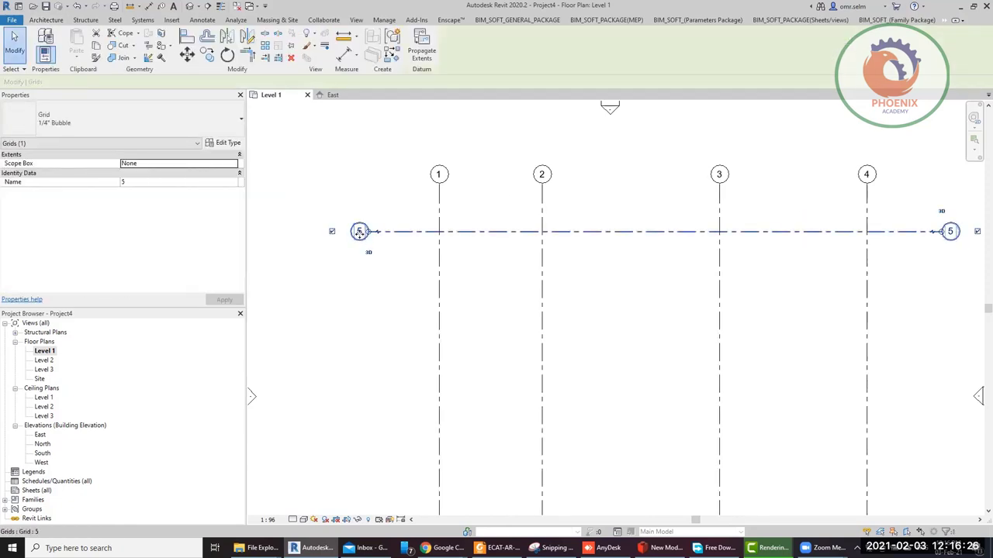
pyautogui.click(359, 232)
pyautogui.write('A')
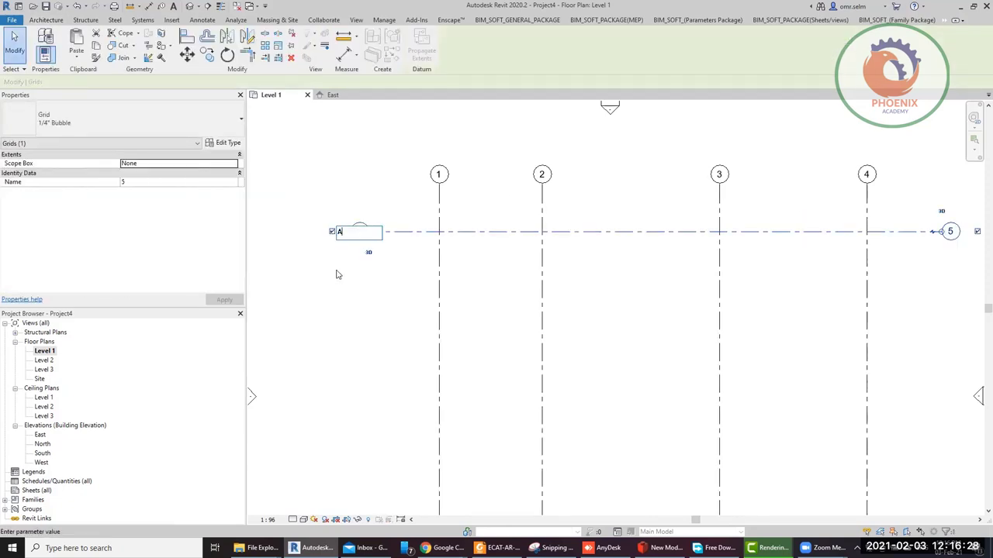
pyautogui.press('Return')
pyautogui.scroll(-3, 304, 281)
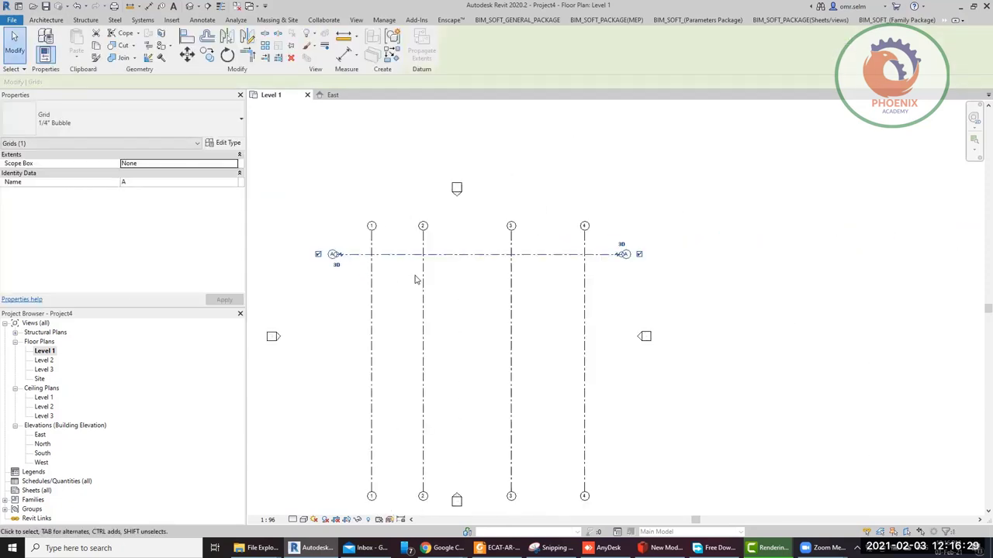
# Copy grid A vertically downward by 7000 mm to create grid B
pyautogui.press('m')
pyautogui.press('v')
pyautogui.click(454, 277)
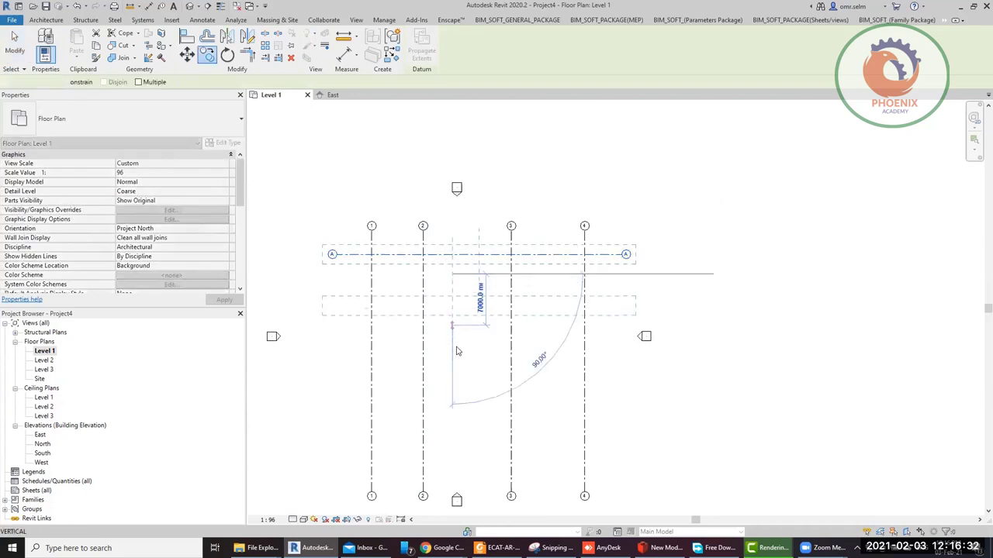
pyautogui.click(457, 349)
# Copy grid B vertically downward by 6000 mm to create grid C, and deselect it
pyautogui.press('m')
pyautogui.press('v')
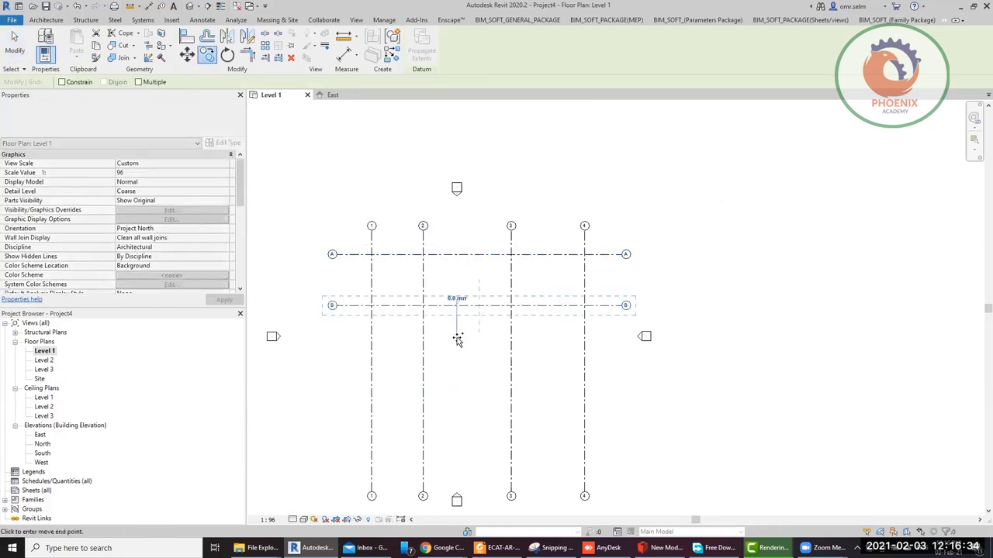
pyautogui.click(456, 337)
pyautogui.write('6000')
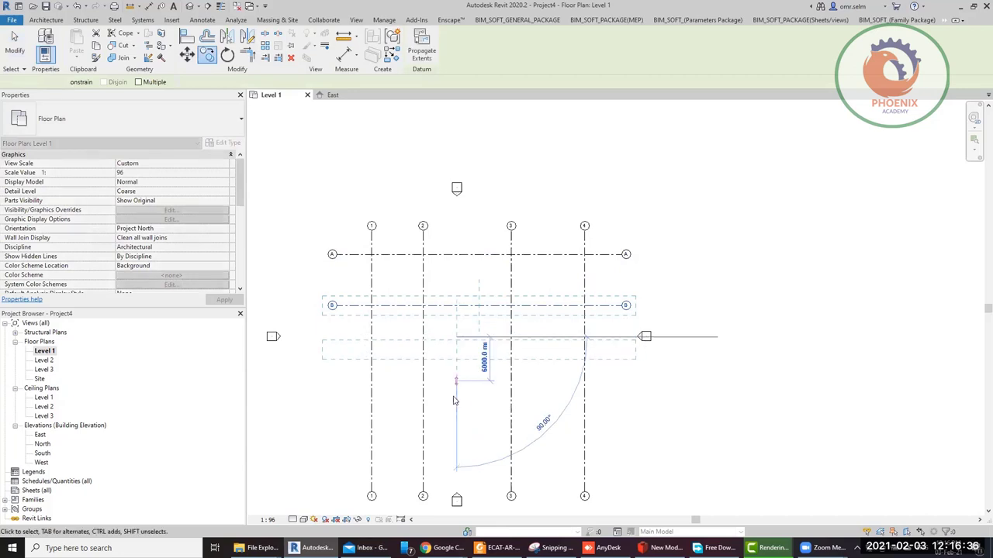
pyautogui.press('Return')
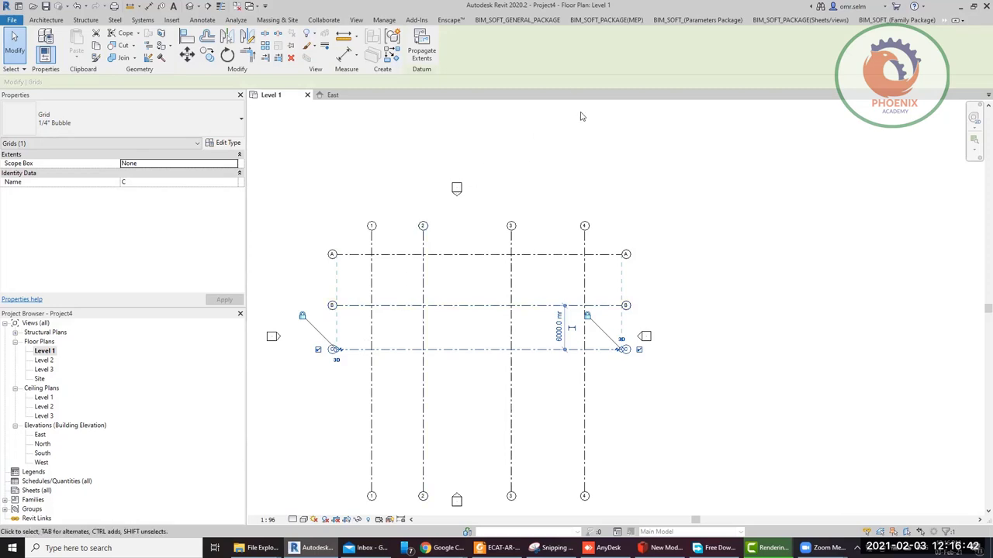
pyautogui.click(403, 139)
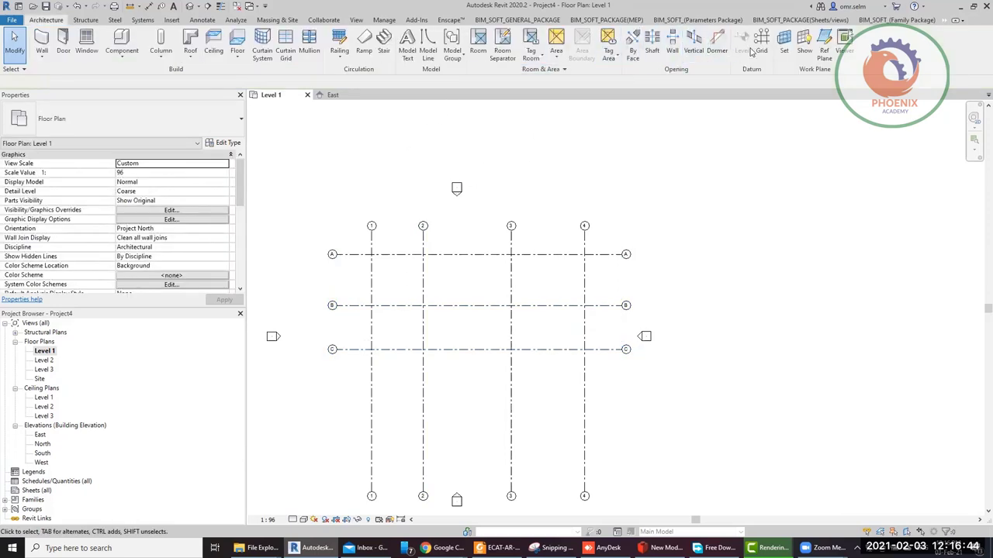
# Create grids D, E and F with Pick Lines at a 5000 mm offset, each below the previous horizontal grid, starting from C
pyautogui.press('g')
pyautogui.press('r')
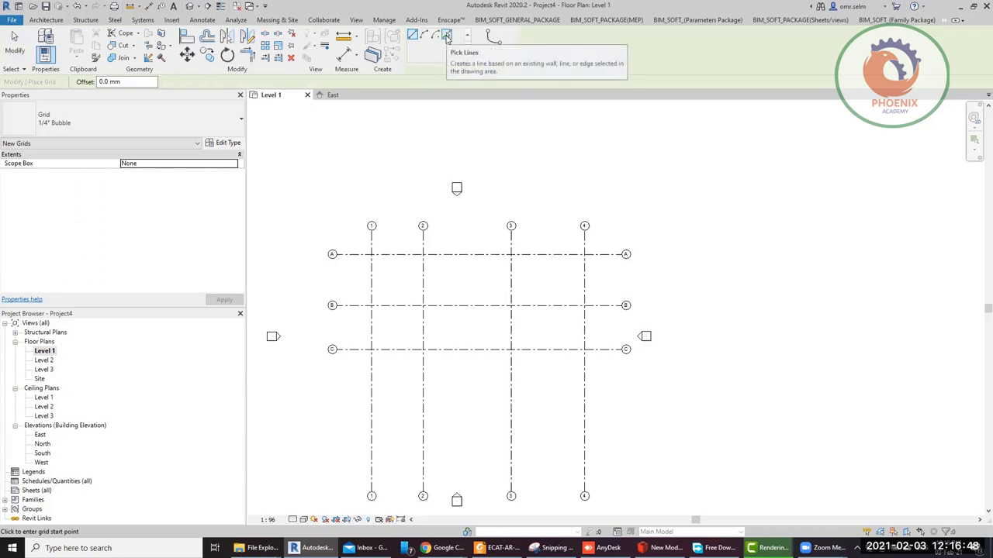
pyautogui.click(448, 36)
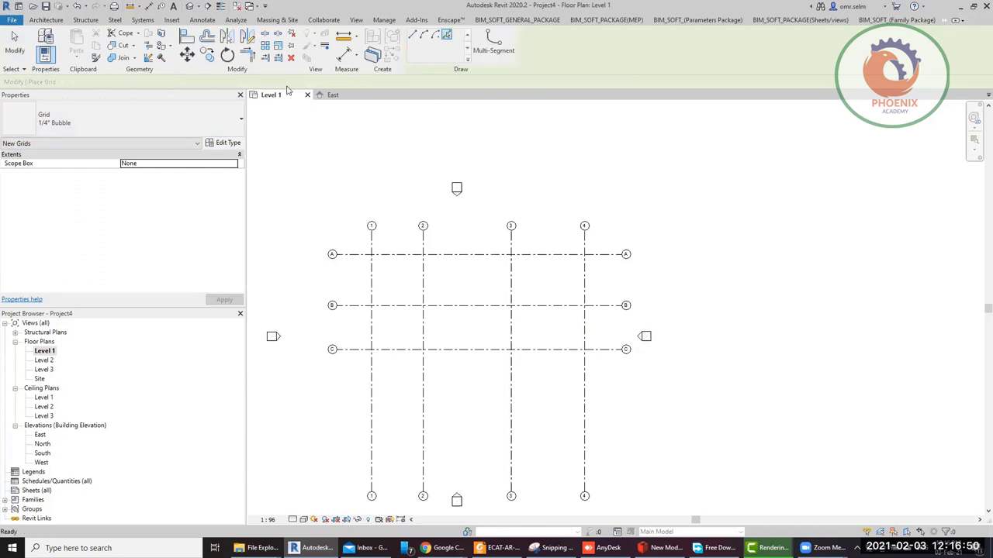
pyautogui.click(131, 82)
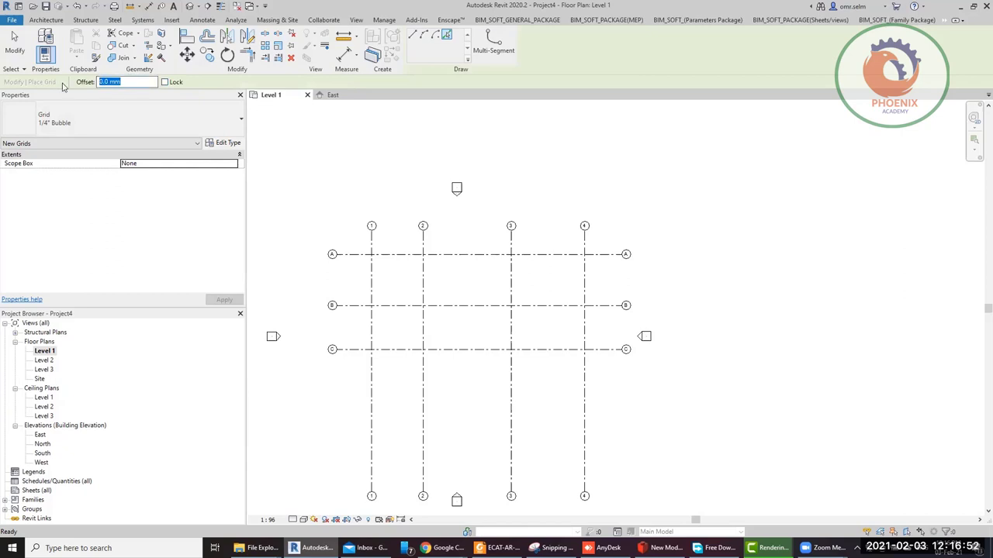
pyautogui.write('1000')
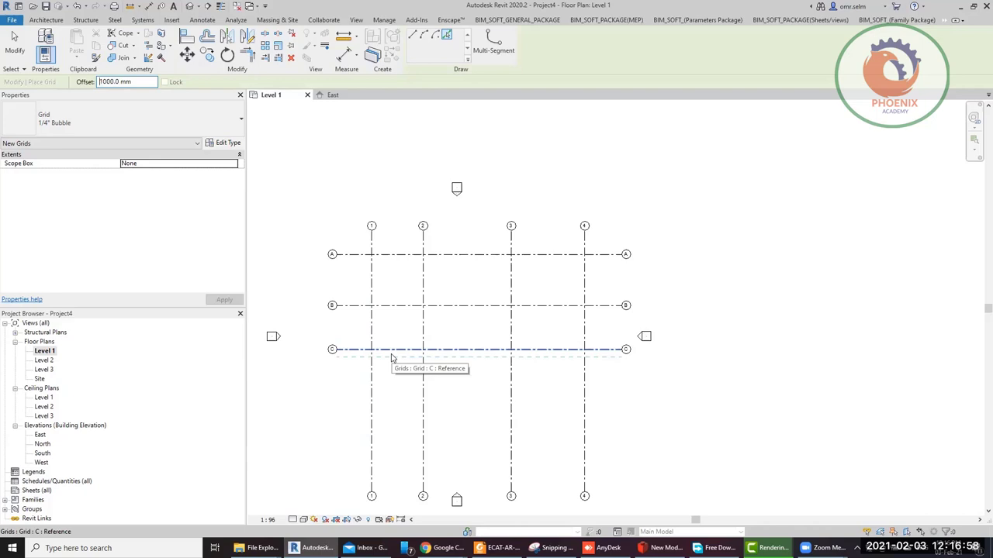
pyautogui.press('BackSpace')
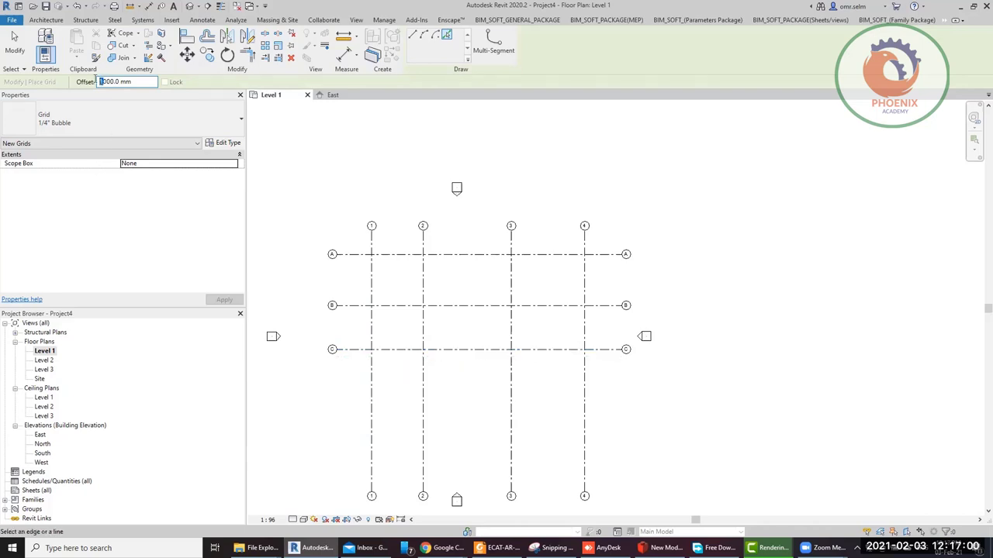
pyautogui.write('5')
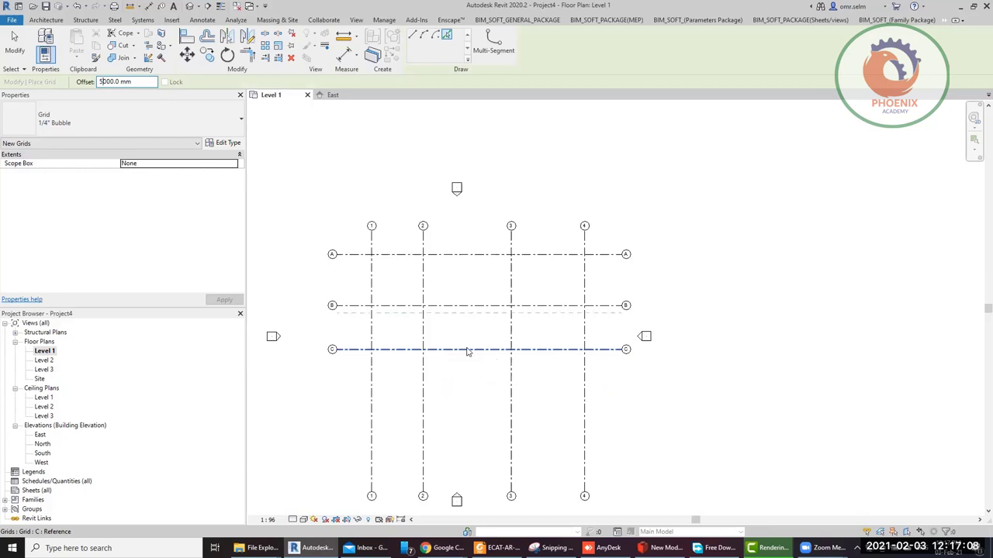
pyautogui.click(442, 353)
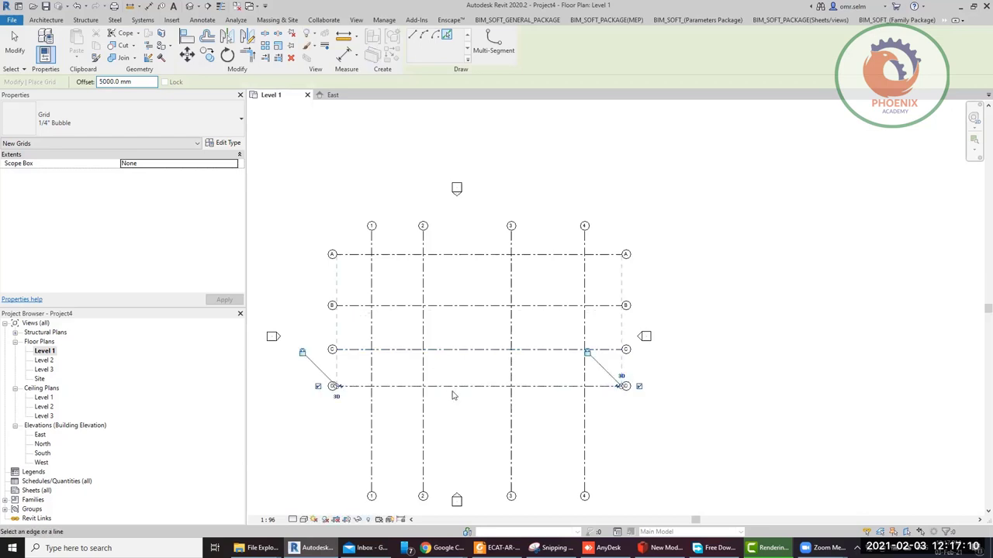
pyautogui.click(453, 390)
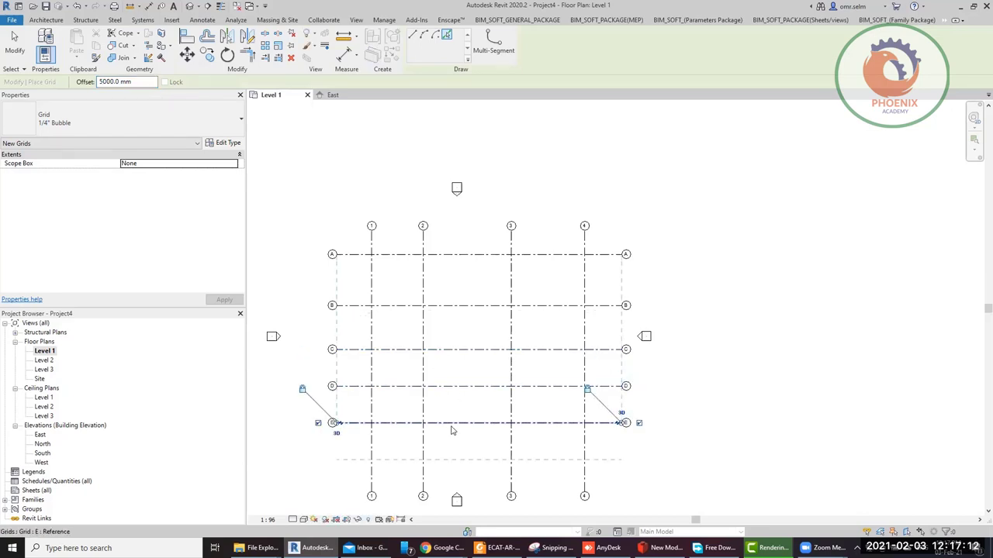
pyautogui.click(450, 423)
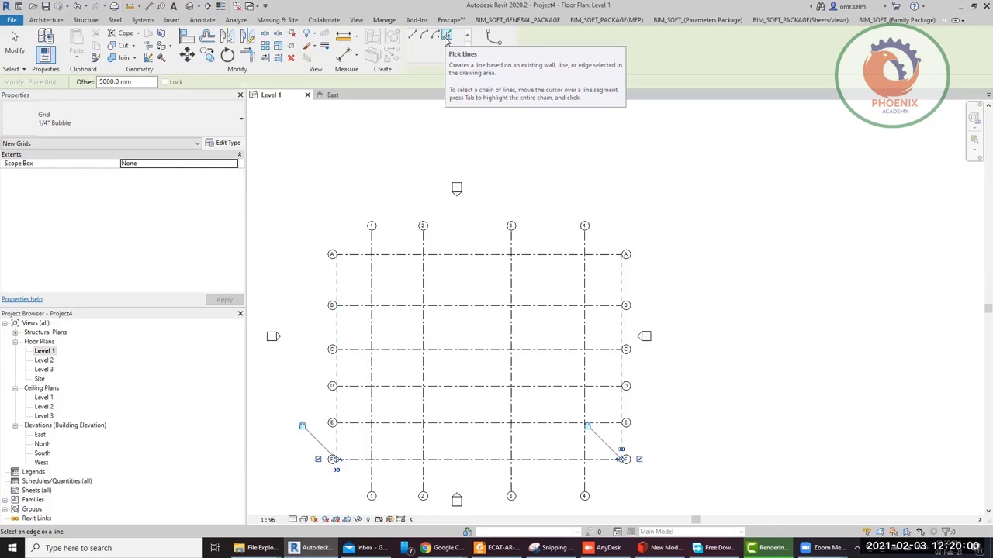
pyautogui.press('Escape')
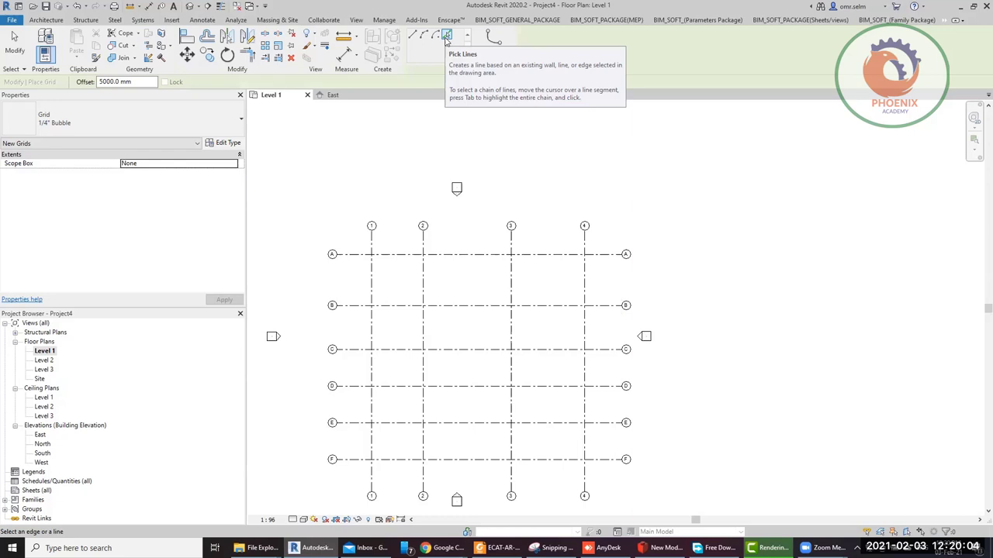
pyautogui.click(14, 42)
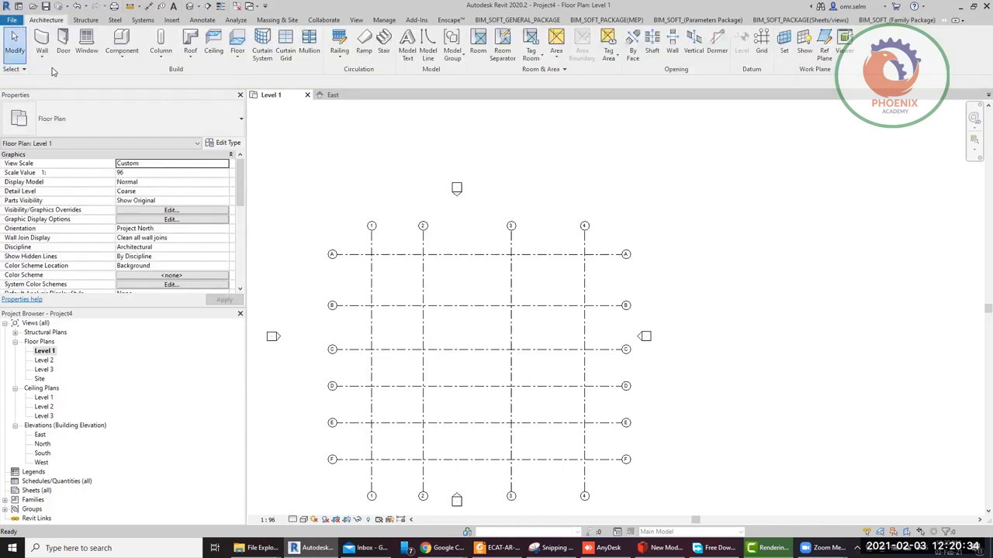
# Draw a rectangle of architectural Generic - 8" walls from grid intersection 1-A to intersection 4-D
pyautogui.click(43, 52)
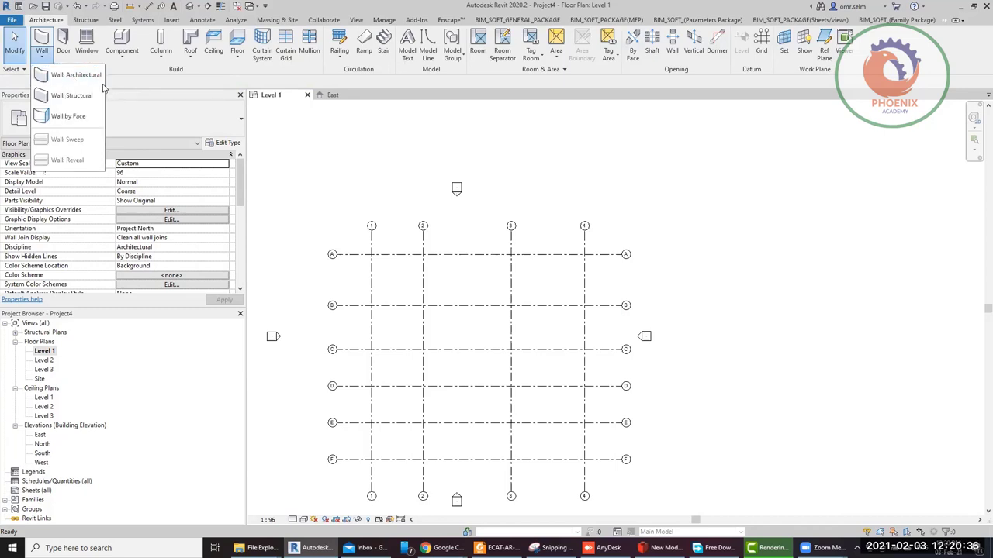
pyautogui.click(85, 76)
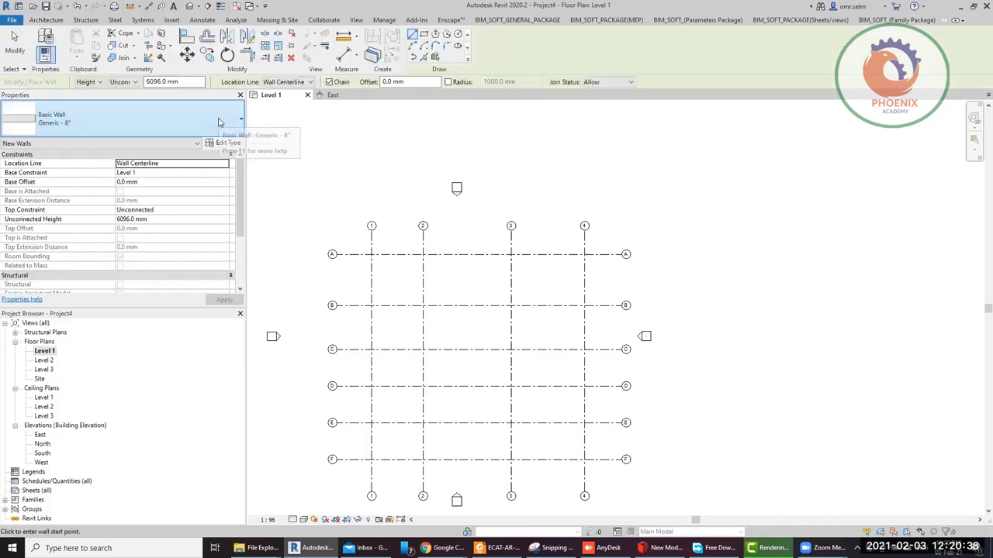
pyautogui.click(222, 118)
pyautogui.scroll(-5, 164, 291)
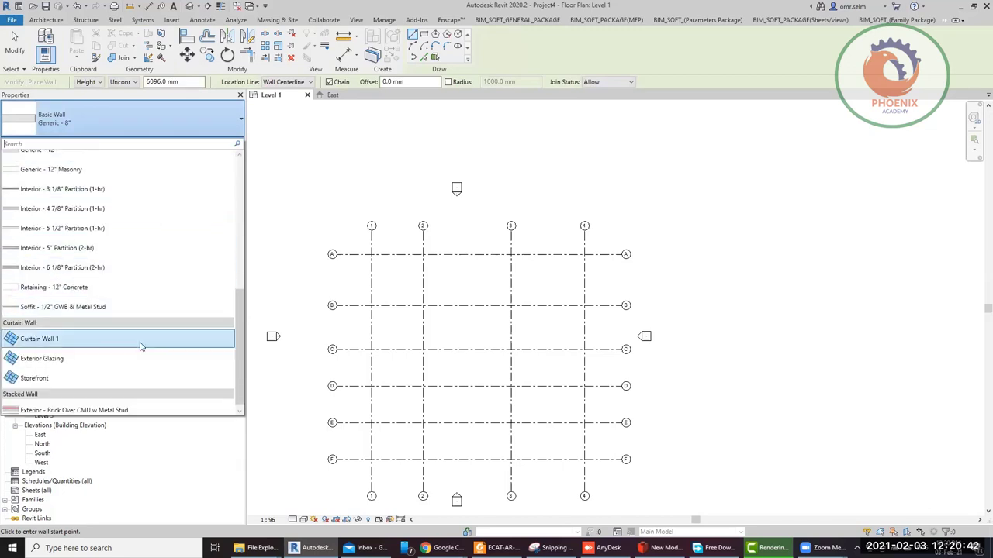
pyautogui.scroll(-1, 133, 359)
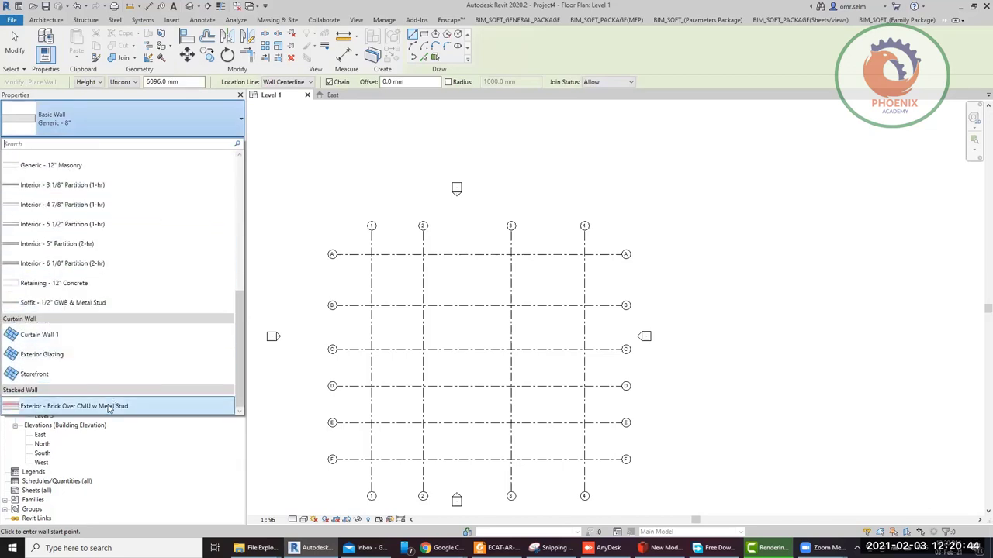
pyautogui.scroll(3, 153, 344)
pyautogui.scroll(3, 153, 343)
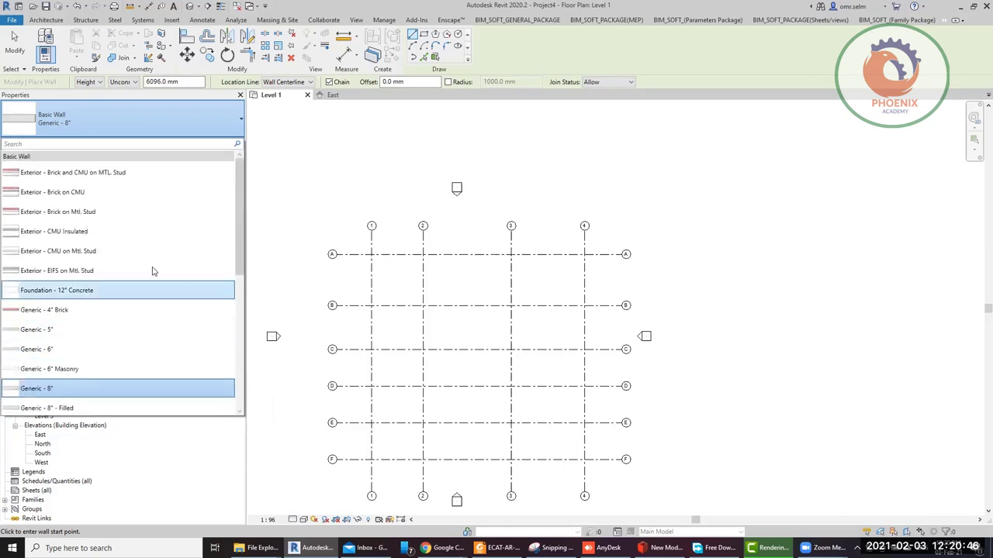
pyautogui.click(101, 388)
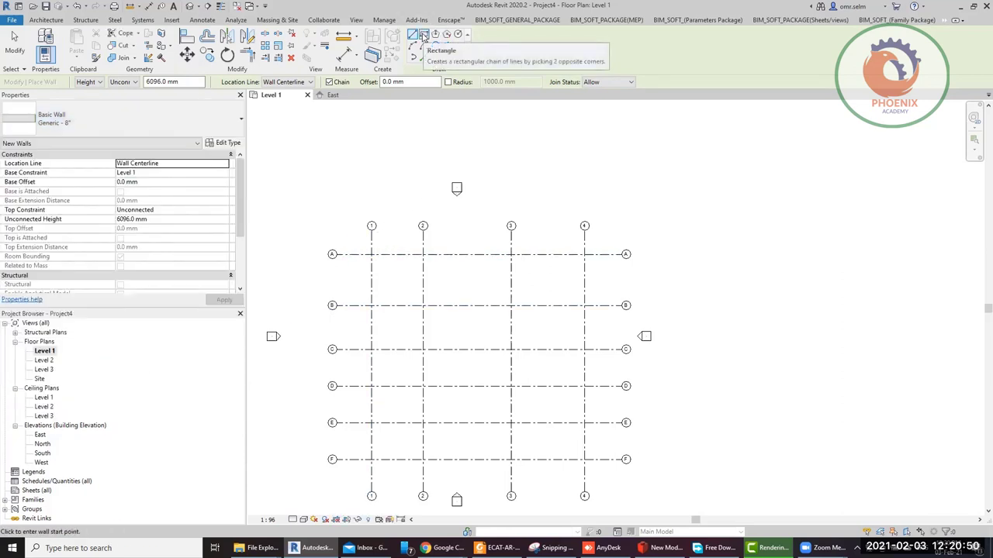
pyautogui.click(424, 36)
pyautogui.click(370, 254)
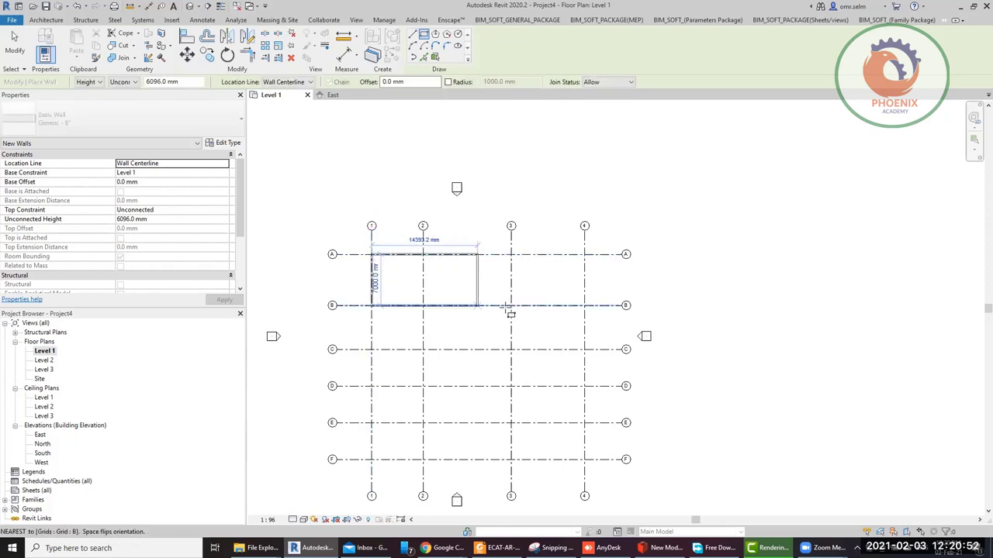
pyautogui.click(584, 385)
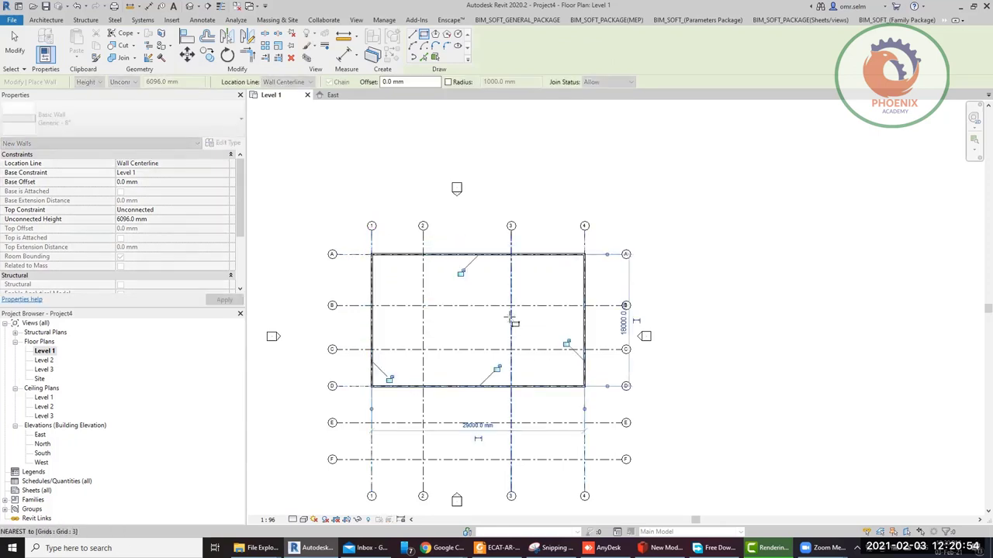
# Lock the four outer walls to grids 1, 4, A and D, and end the wall command
pyautogui.scroll(3, 601, 358)
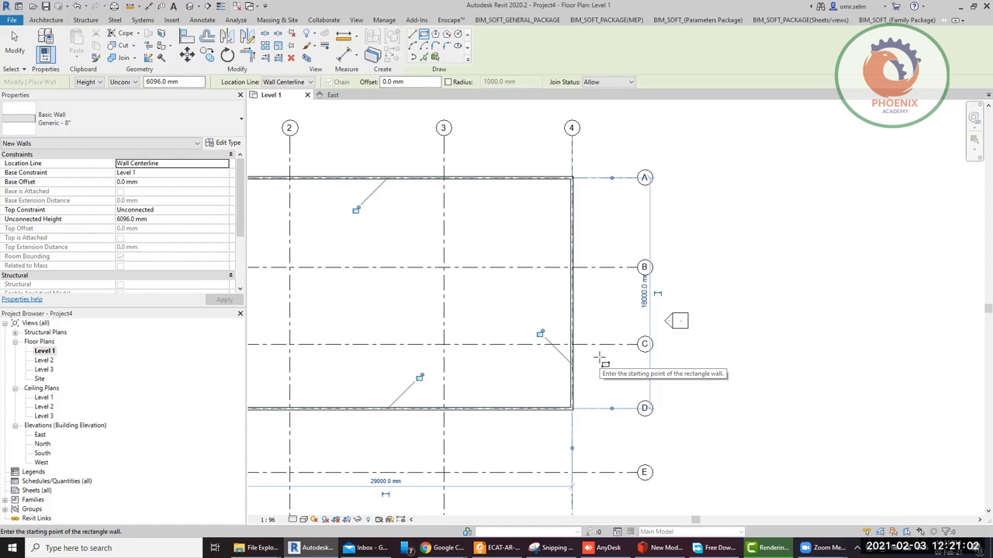
pyautogui.click(542, 336)
pyautogui.click(420, 378)
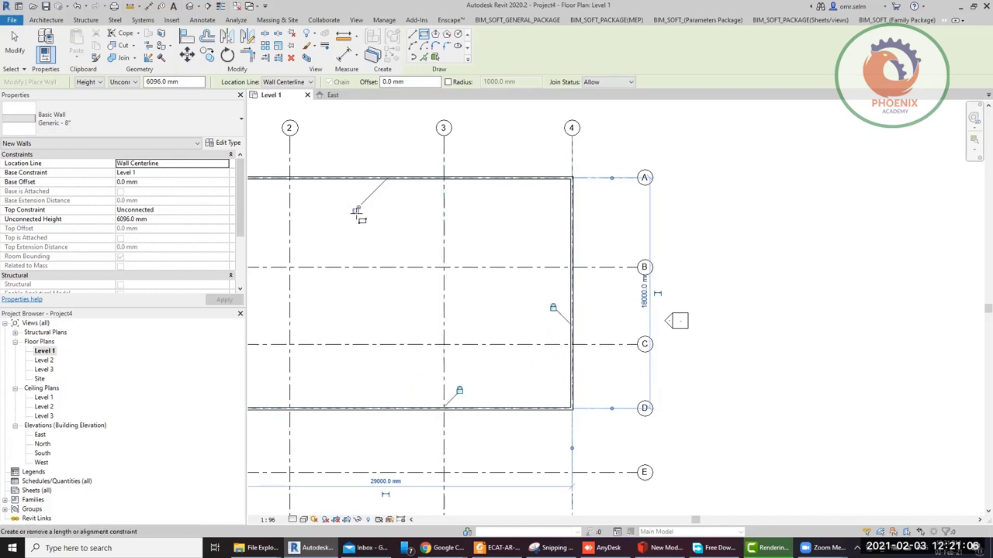
pyautogui.moveTo(327, 269); pyautogui.dragTo(458, 295, button='middle')
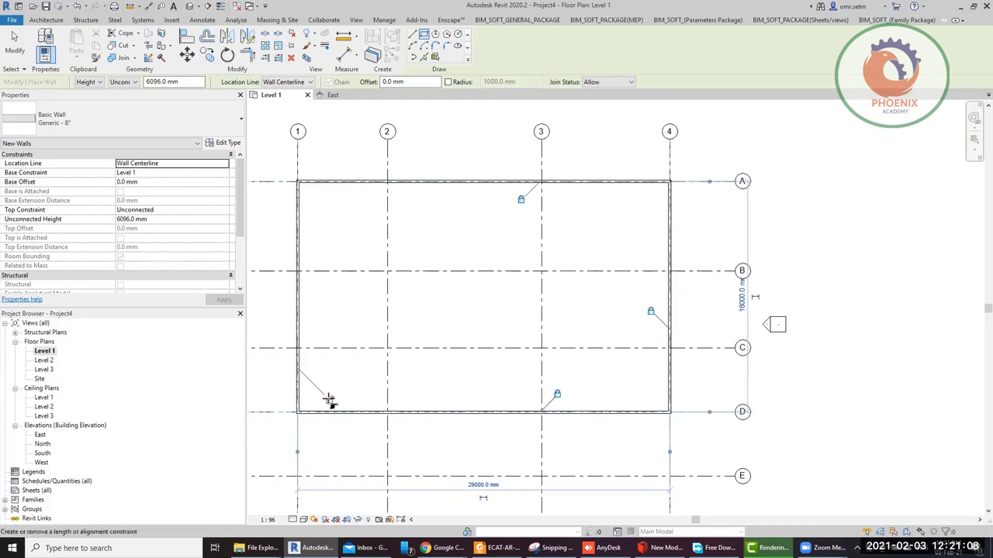
pyautogui.press('Escape')
pyautogui.press('Escape')
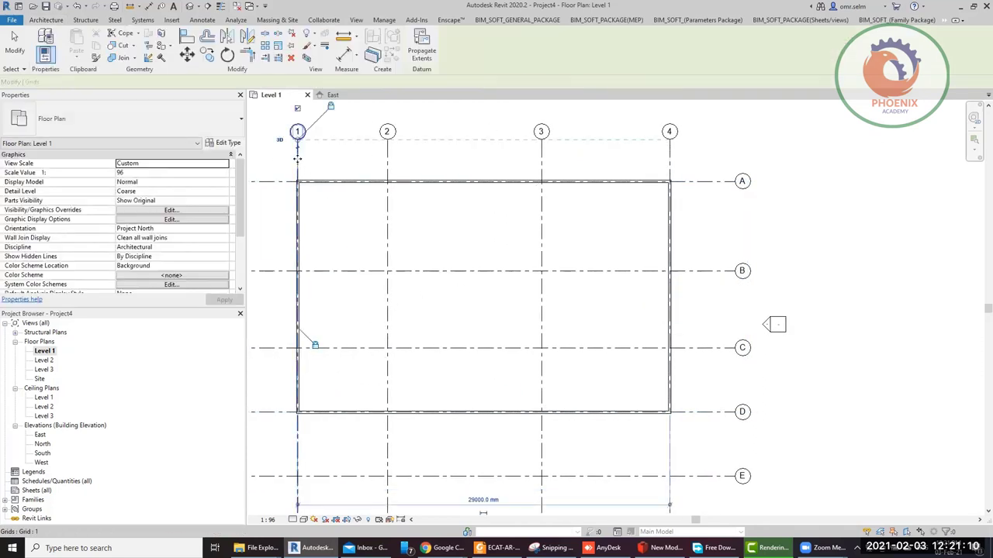
# Move grid 1 toward grid 2, to about 26100 mm from grid 4, and deselect it
pyautogui.moveTo(298, 233); pyautogui.dragTo(332, 156)
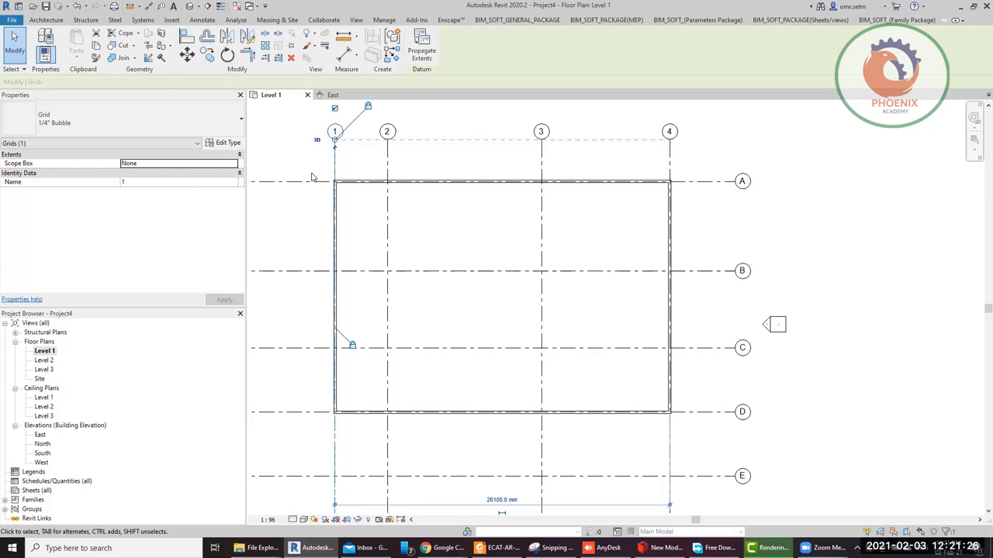
pyautogui.press('Escape')
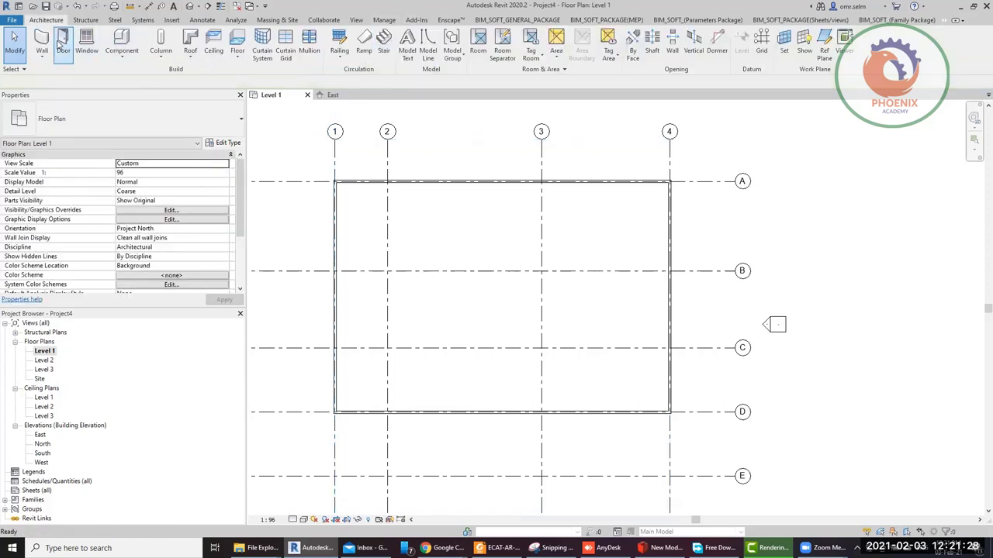
# Draw a rectangle of Generic - 8" walls from grid intersection 2-B to 3-C and lock the walls to their grids
pyautogui.click(42, 42)
pyautogui.click(423, 34)
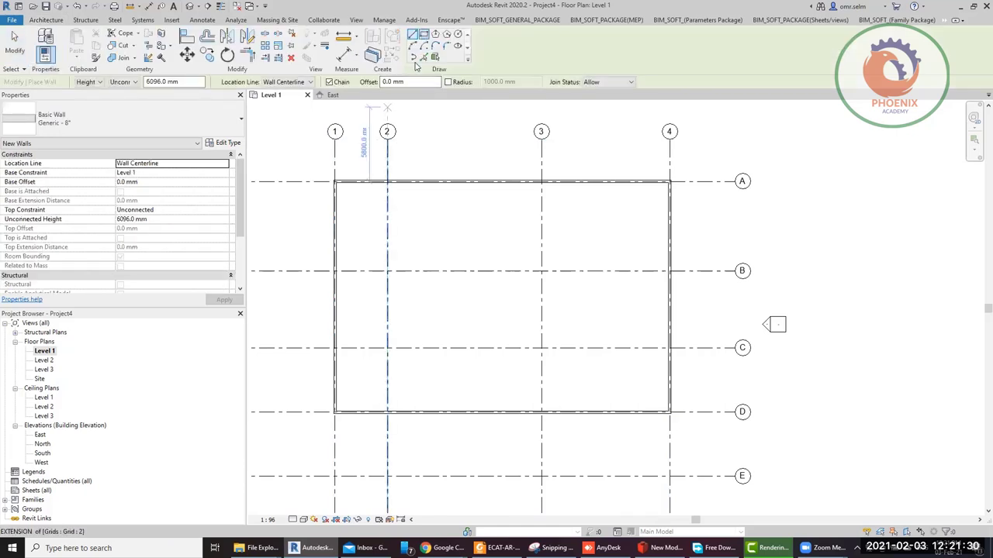
pyautogui.click(388, 271)
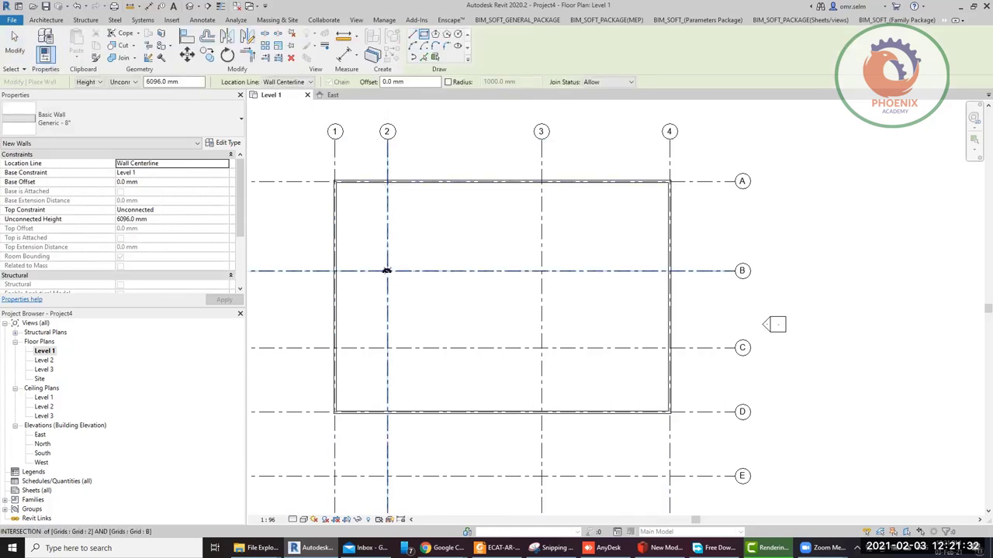
pyautogui.click(541, 348)
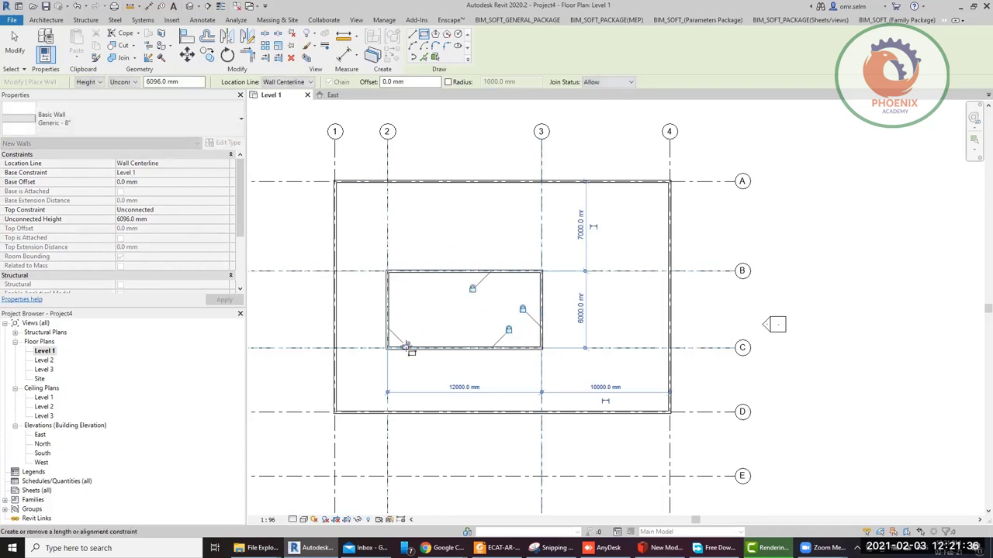
pyautogui.press('Escape')
pyautogui.press('Escape')
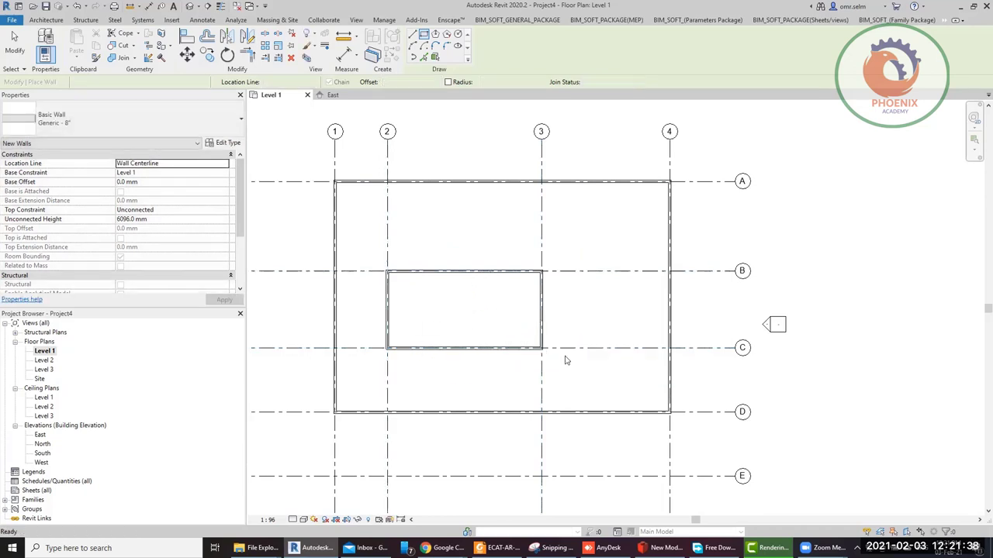
# Move grid C up toward grid B, to about 5400 mm from it
pyautogui.click(599, 348)
pyautogui.moveTo(598, 348); pyautogui.dragTo(558, 342)
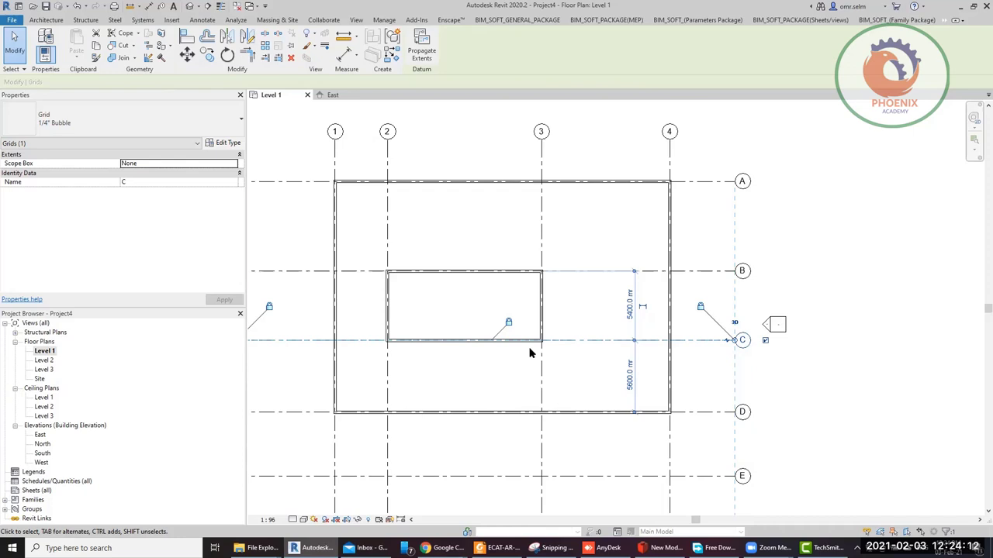
# Deselect grid C and delete all the outer and inner walls from the plan
pyautogui.click(530, 353)
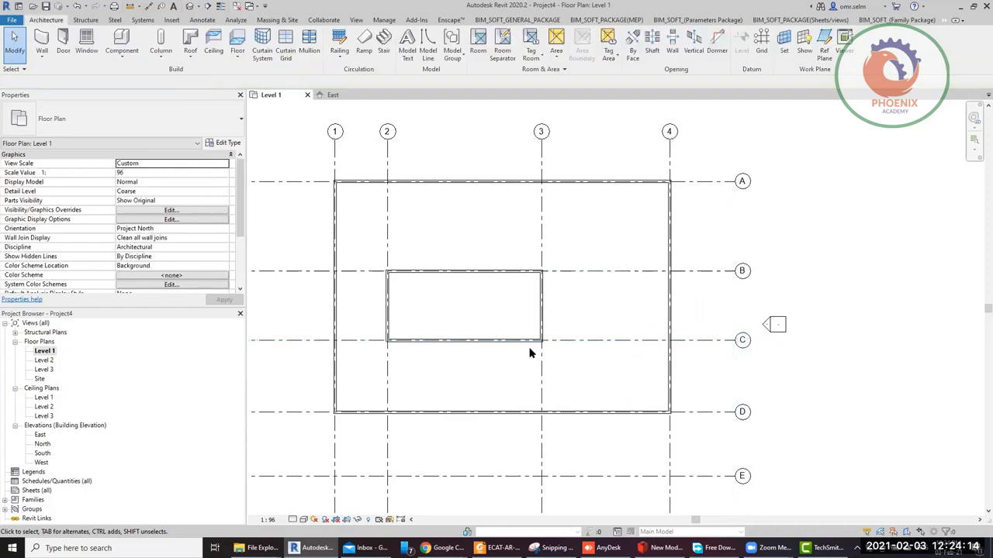
pyautogui.moveTo(352, 186); pyautogui.dragTo(687, 431)
pyautogui.press('Delete')
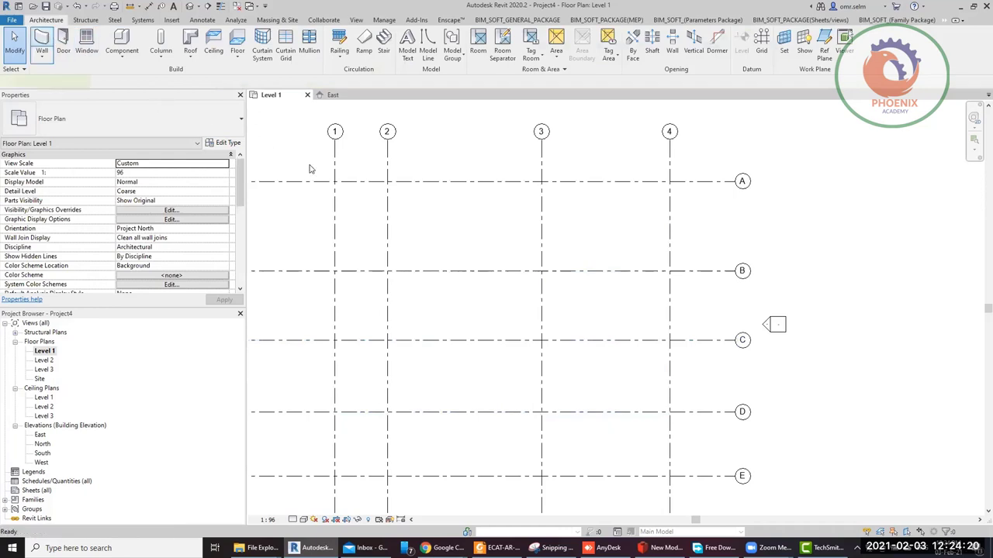
# Draw chained Generic - 8" walls from grid intersection 1-A through 4-A, 4-D and 2-D up to 2-A, and end the wall command
pyautogui.click(42, 39)
pyautogui.click(334, 182)
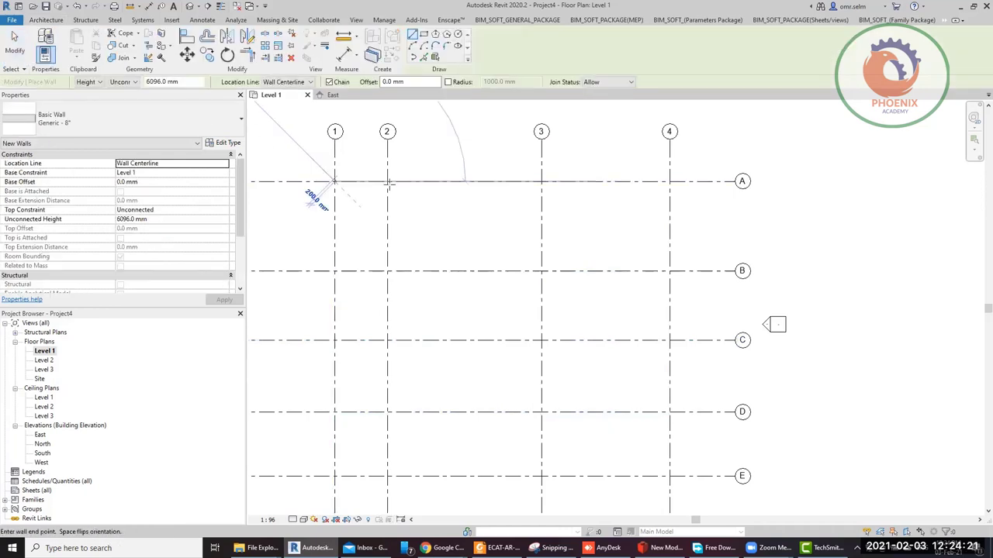
pyautogui.click(669, 181)
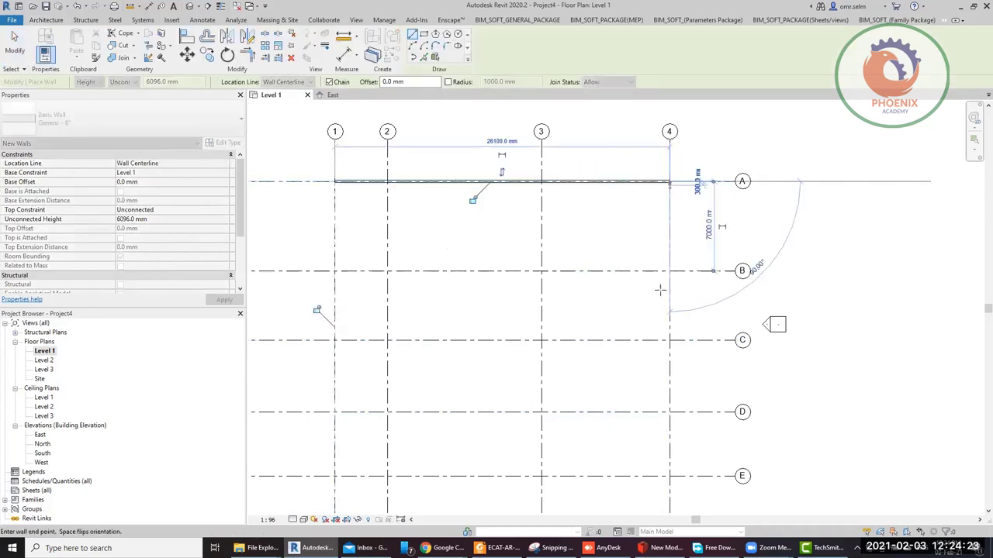
pyautogui.click(670, 412)
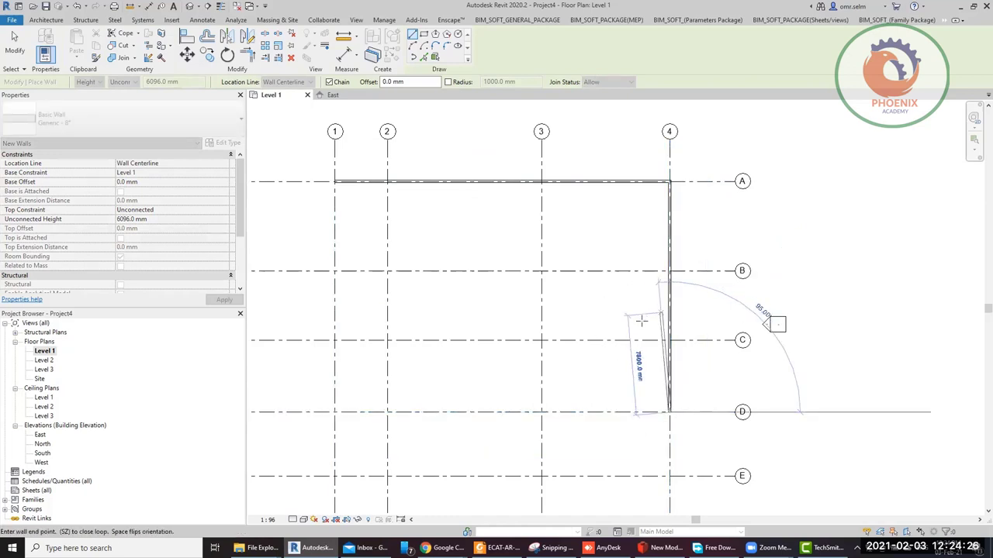
pyautogui.click(386, 412)
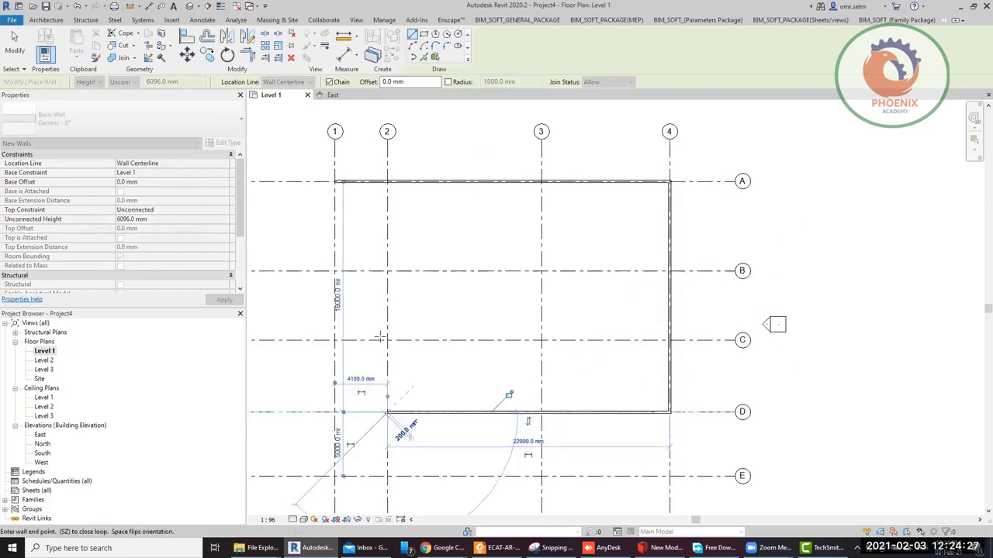
pyautogui.click(387, 182)
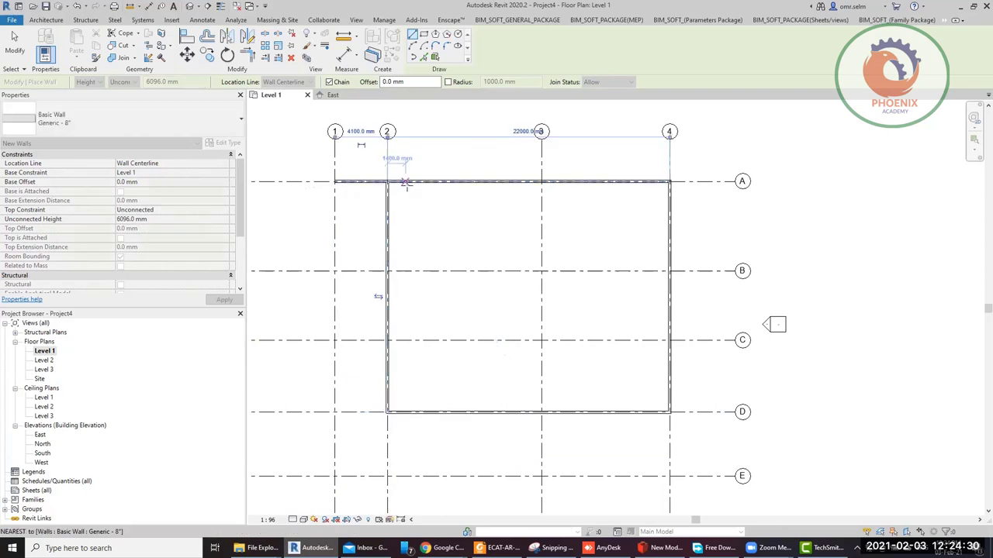
pyautogui.press('Escape')
pyautogui.press('Escape')
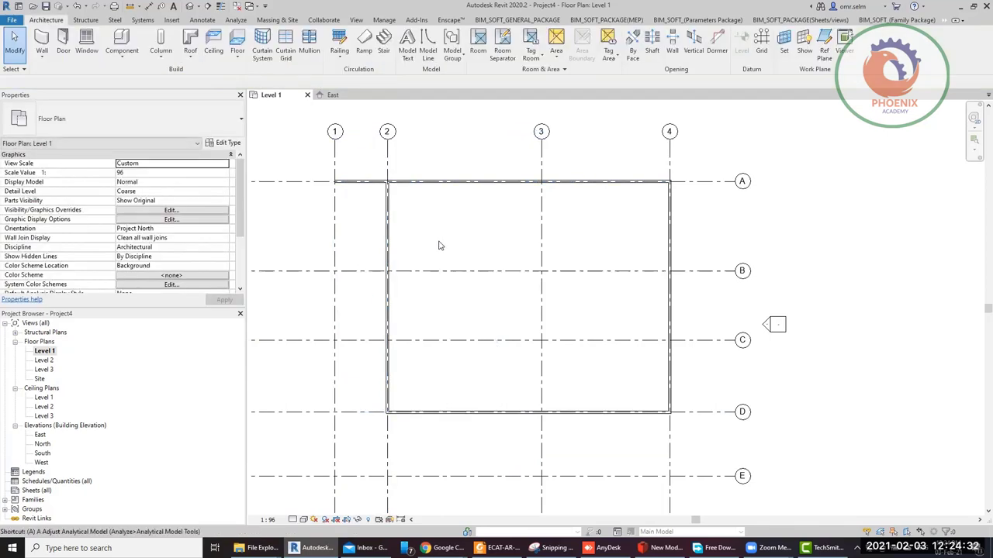
# Align the inner face of the wall along grid 2 to that grid and lock the alignment
pyautogui.press('l')
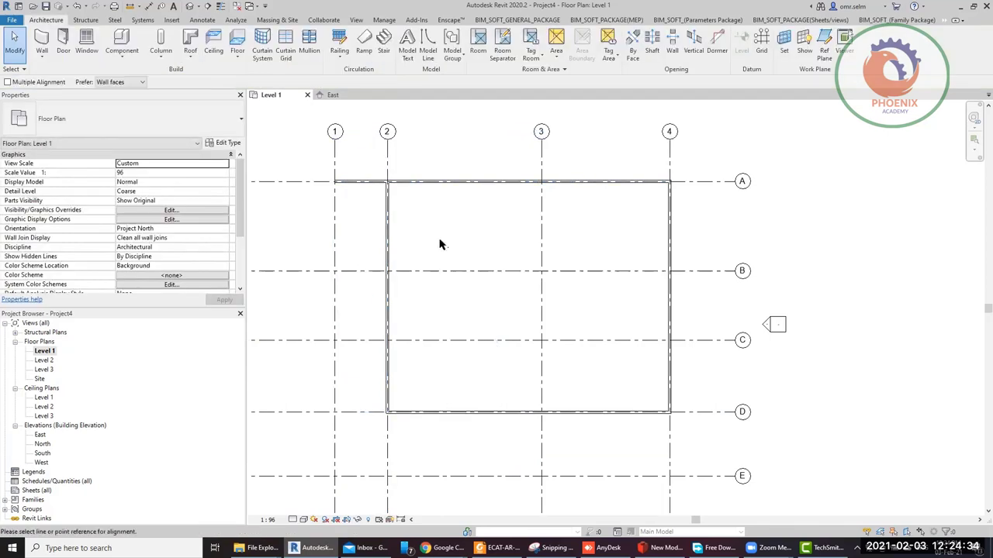
pyautogui.click(387, 155)
pyautogui.scroll(6, 396, 211)
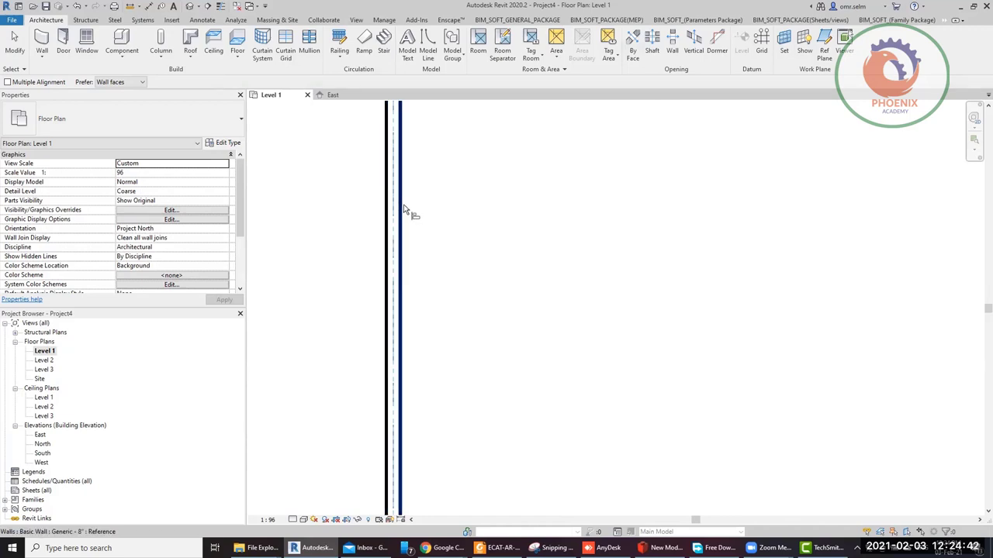
pyautogui.click(402, 214)
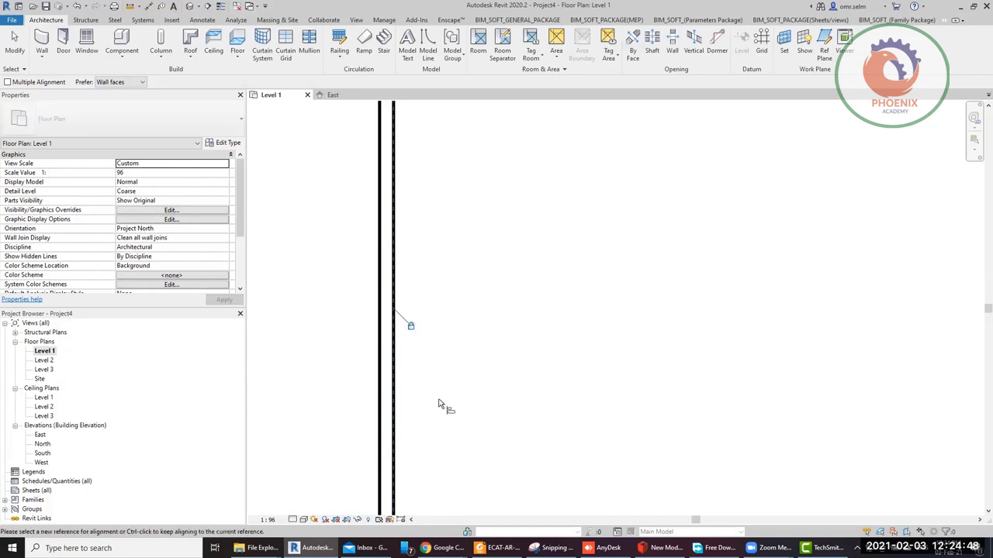
pyautogui.scroll(-5, 419, 399)
pyautogui.scroll(3, 305, 319)
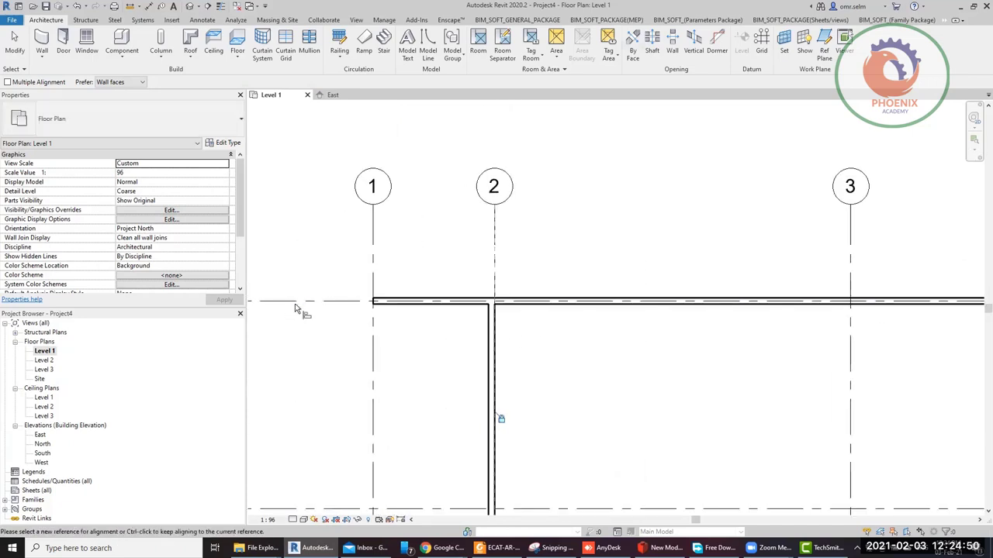
# Align the centerline of the wall along grid A to that grid, lock the alignment and end the Align command
pyautogui.click(297, 302)
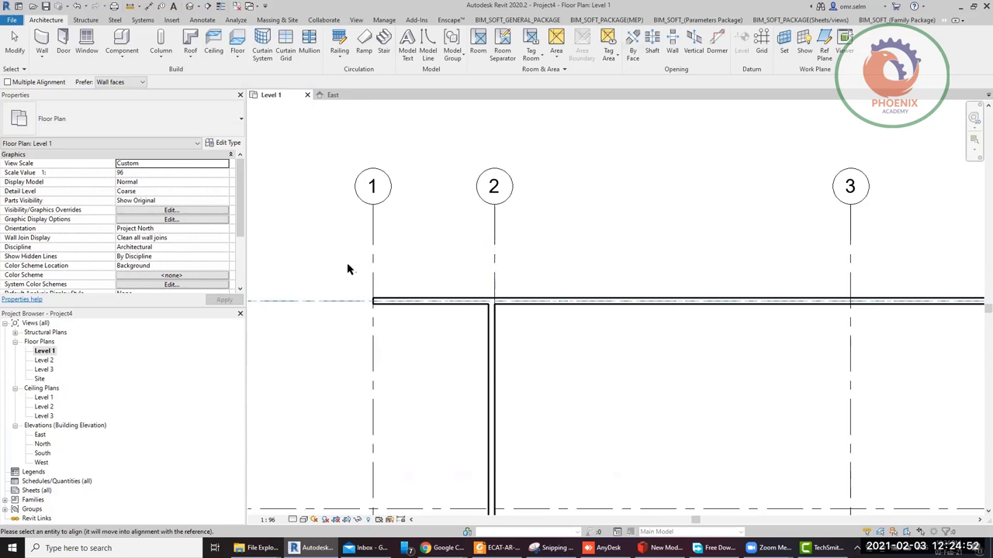
pyautogui.scroll(2, 427, 303)
pyautogui.scroll(1, 427, 310)
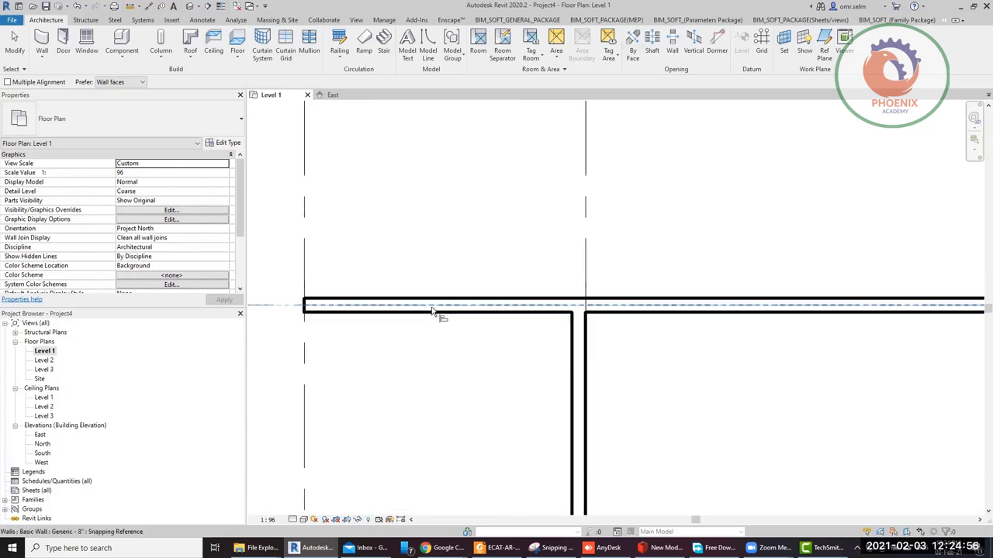
pyautogui.click(446, 309)
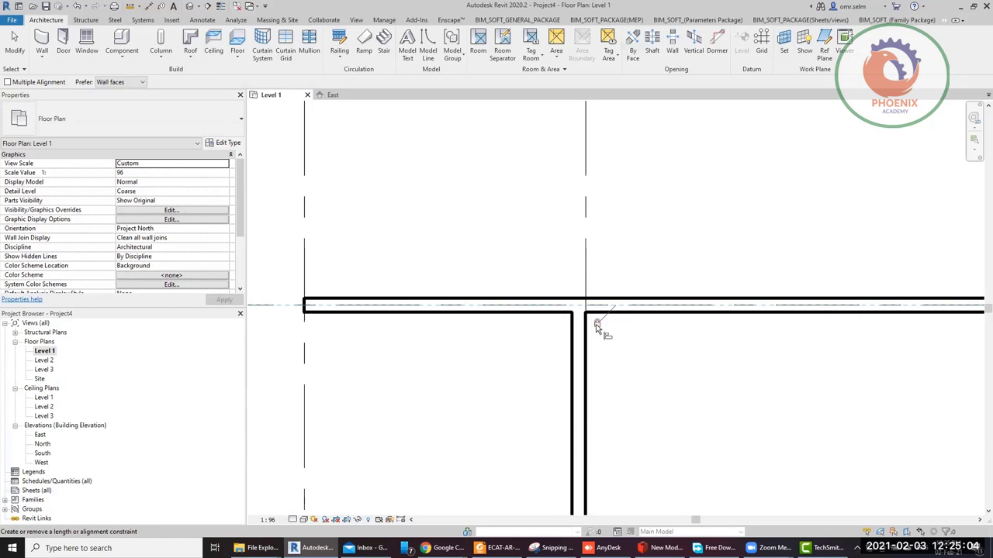
pyautogui.press('Escape')
pyautogui.press('Escape')
pyautogui.scroll(-5, 611, 310)
pyautogui.scroll(-3, 562, 273)
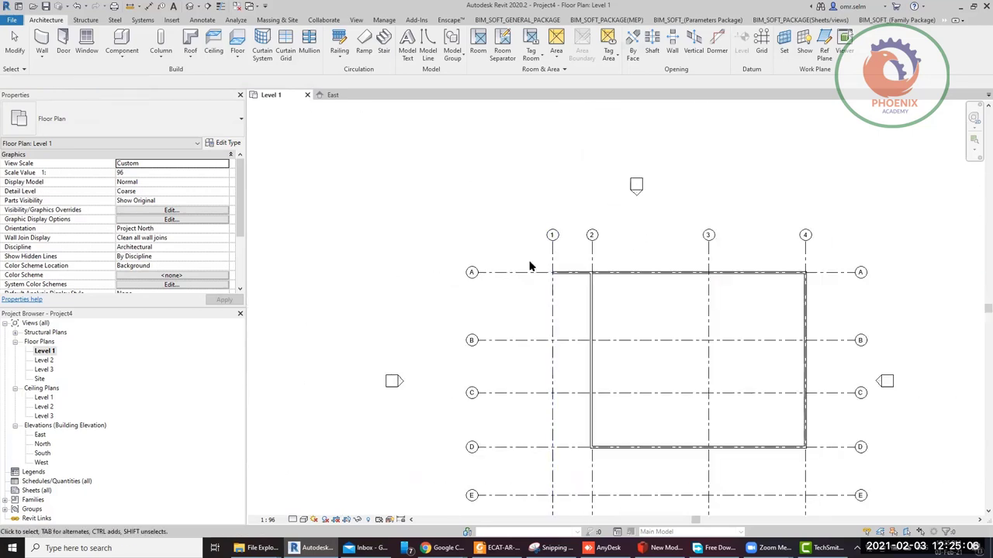
# Undo the alignment of the vertical wall to grid 2
pyautogui.moveTo(532, 261); pyautogui.dragTo(564, 269)
pyautogui.scroll(5, 590, 264)
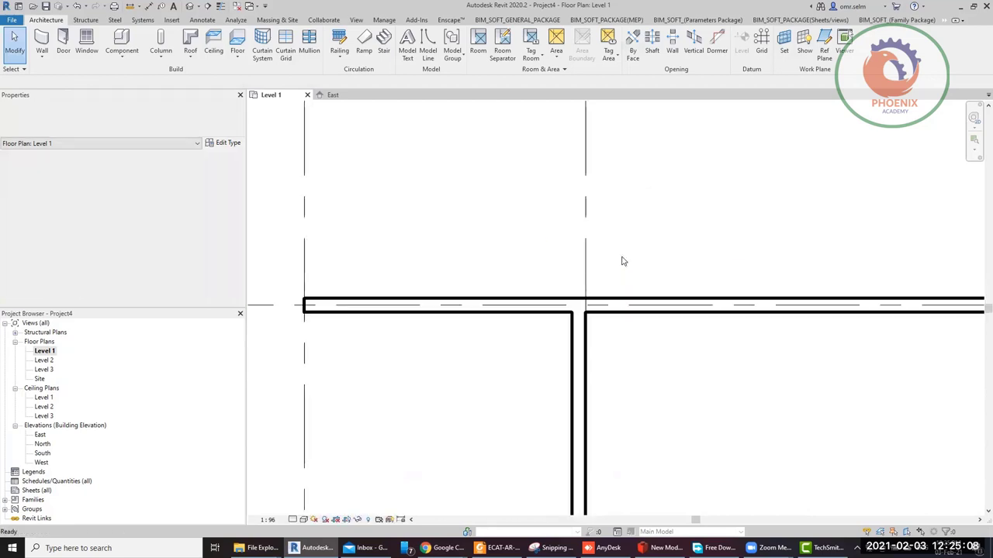
pyautogui.press('Escape')
pyautogui.scroll(2, 533, 240)
pyautogui.scroll(-5, 520, 263)
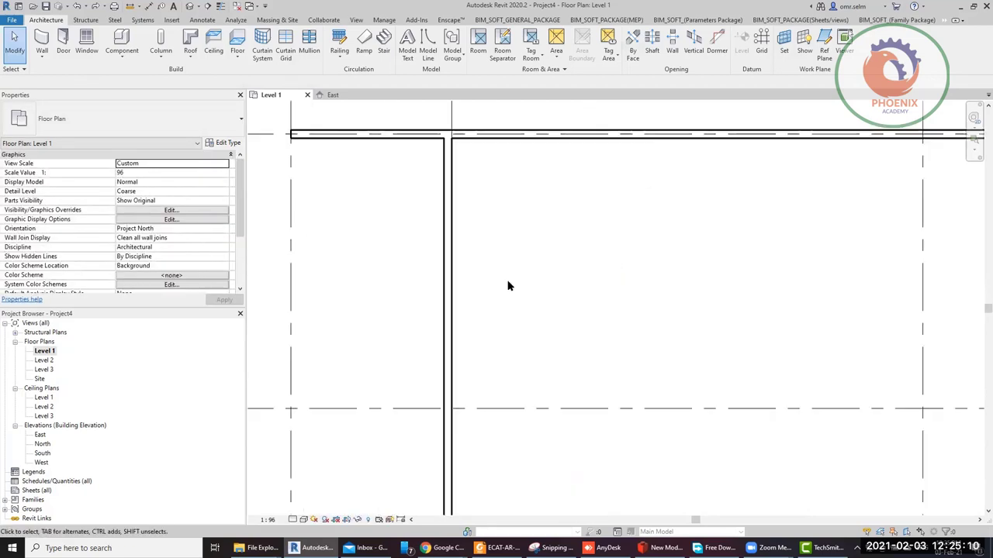
pyautogui.scroll(5, 493, 211)
pyautogui.scroll(-5, 493, 211)
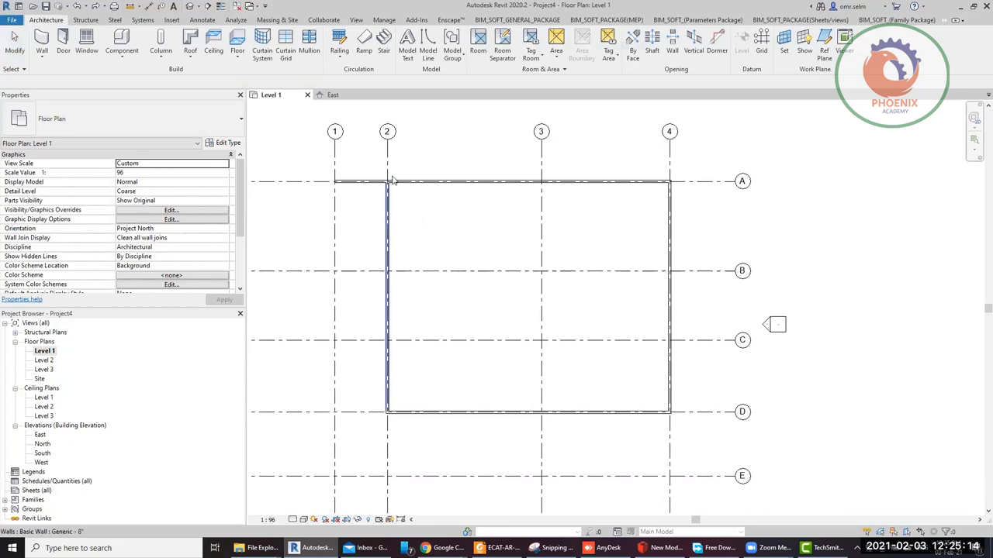
# Align and lock the inner face of the wall on grid 2 to that grid, and move grid 2 toward grid 3
pyautogui.scroll(3, 390, 177)
pyautogui.press('a')
pyautogui.press('l')
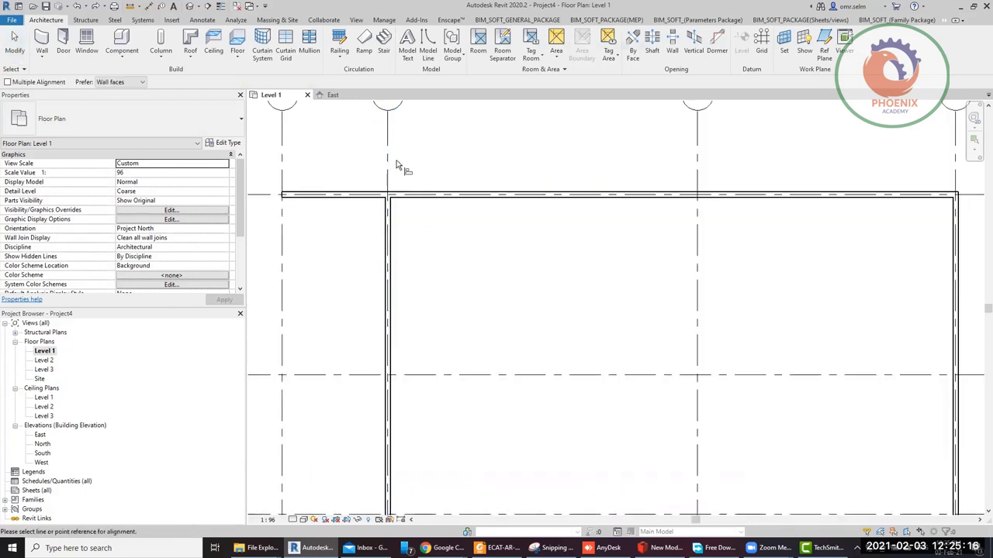
pyautogui.click(390, 166)
pyautogui.scroll(2, 397, 236)
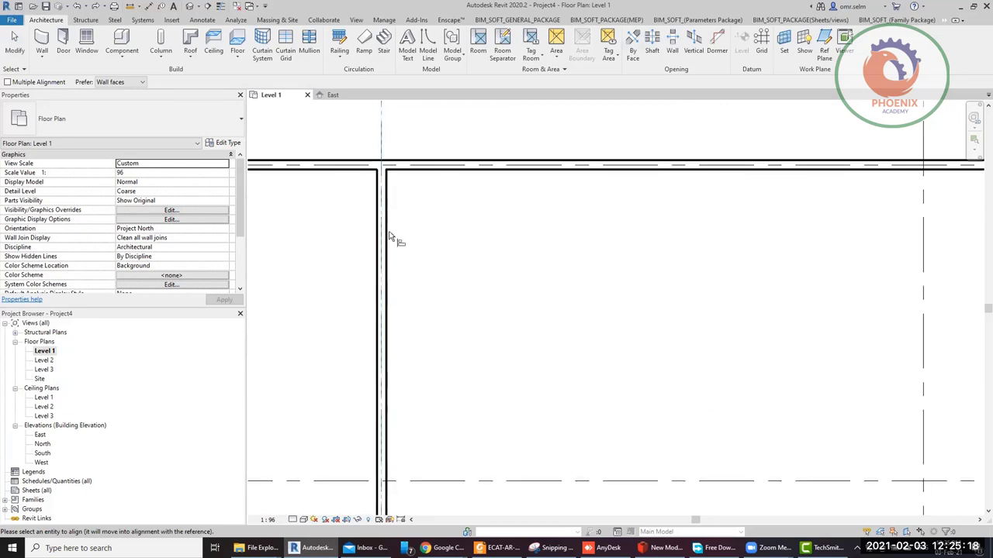
pyautogui.scroll(-3, 390, 232)
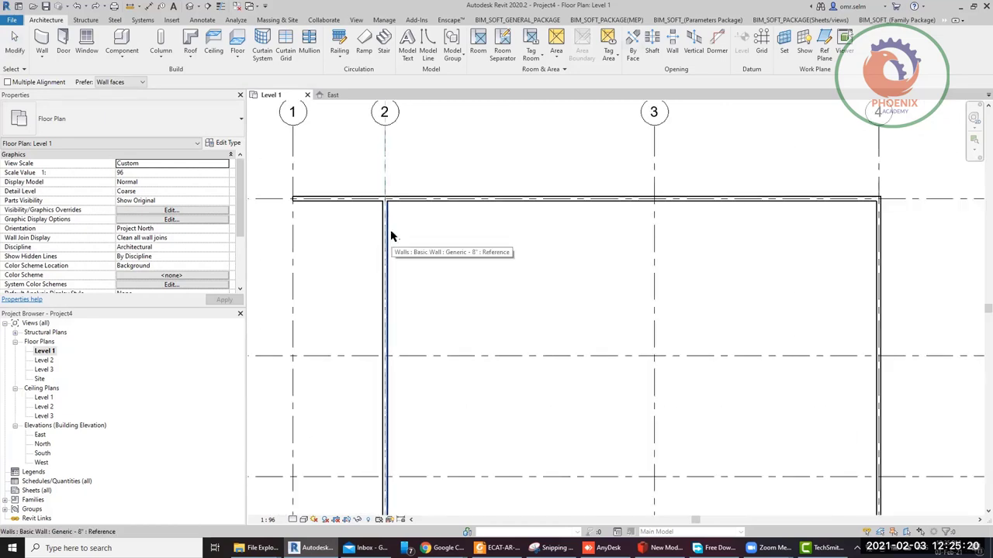
pyautogui.click(390, 233)
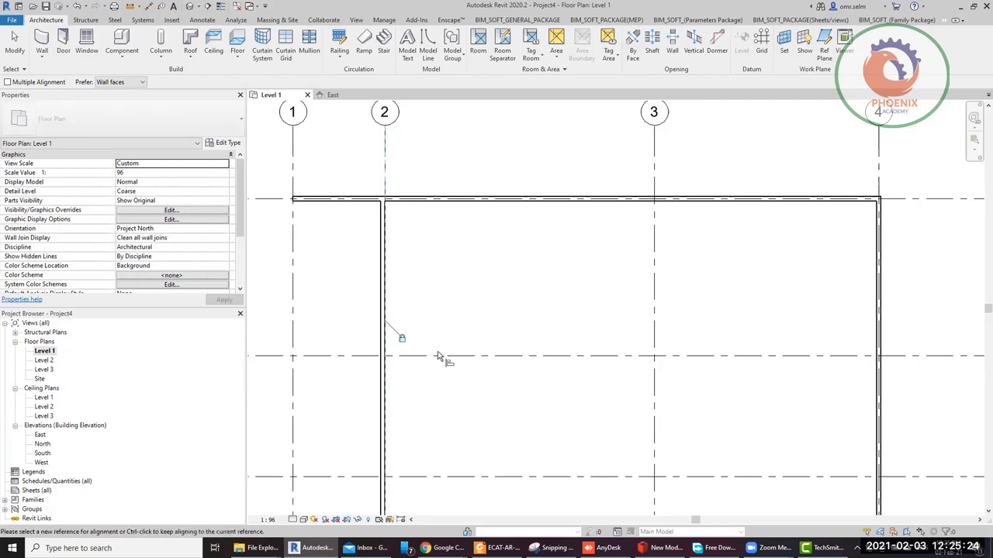
pyautogui.press('Escape')
pyautogui.press('Escape')
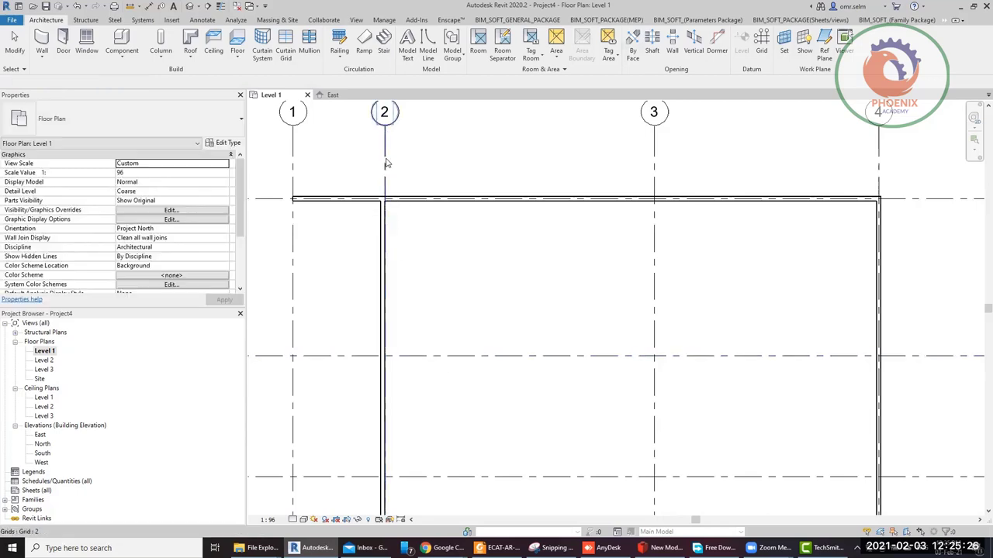
pyautogui.moveTo(385, 160); pyautogui.dragTo(431, 160)
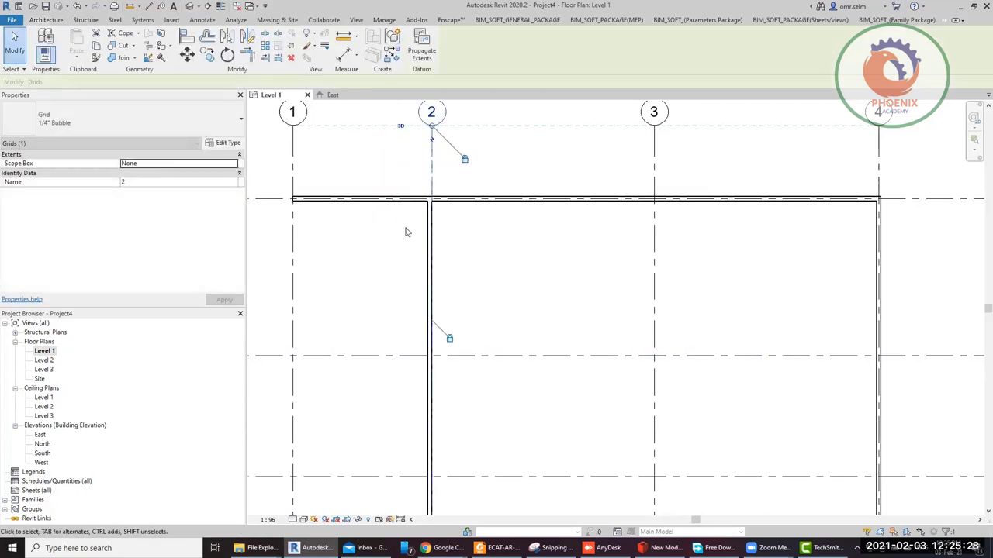
pyautogui.click(424, 183)
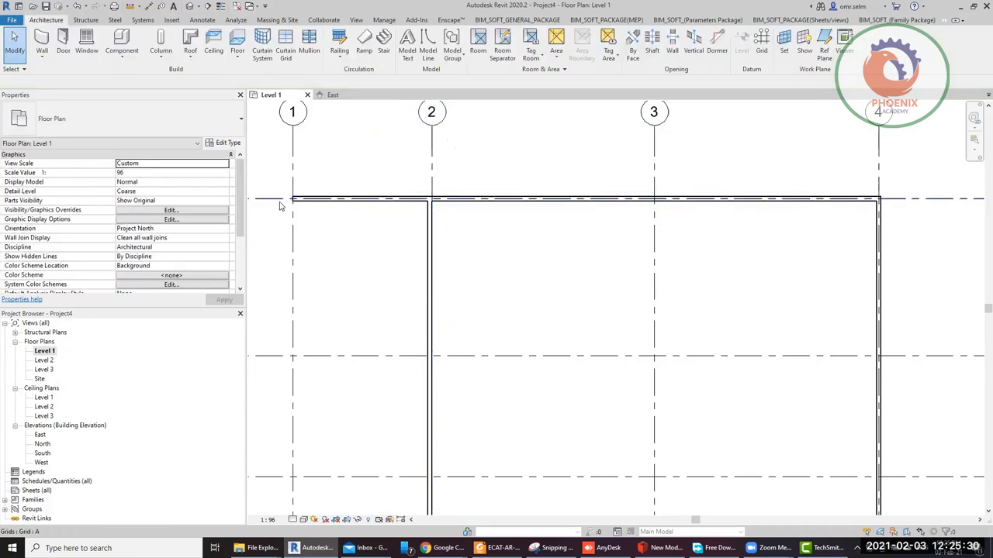
# Align the wall on grid A to the grid by its centerline and lock the alignment
pyautogui.press('a')
pyautogui.press('l')
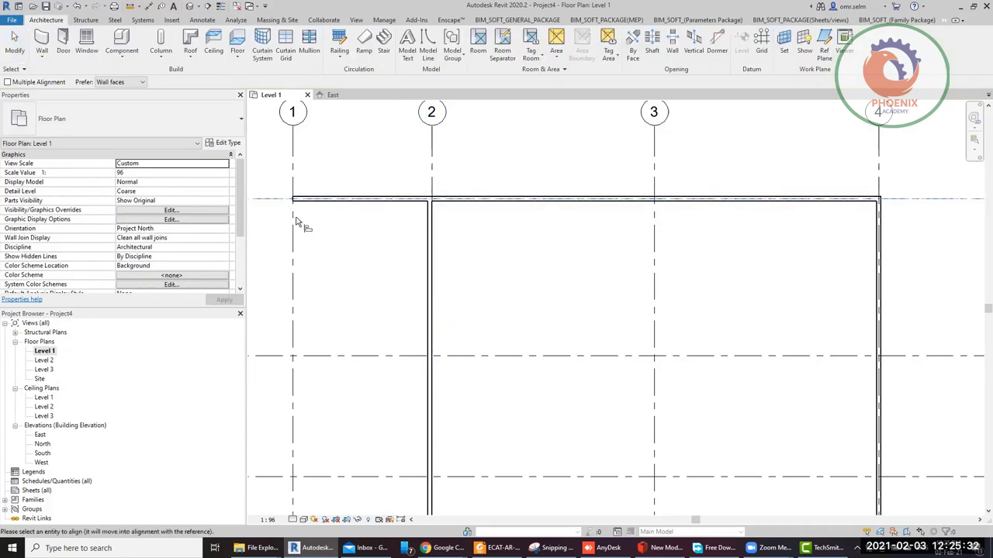
pyautogui.scroll(4, 322, 201)
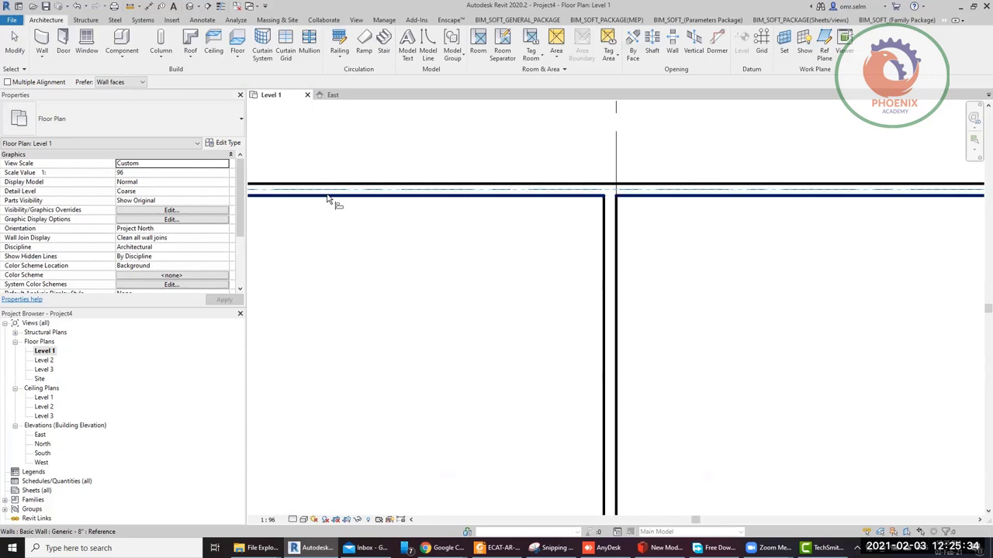
pyautogui.scroll(-3, 368, 228)
pyautogui.scroll(3, 395, 216)
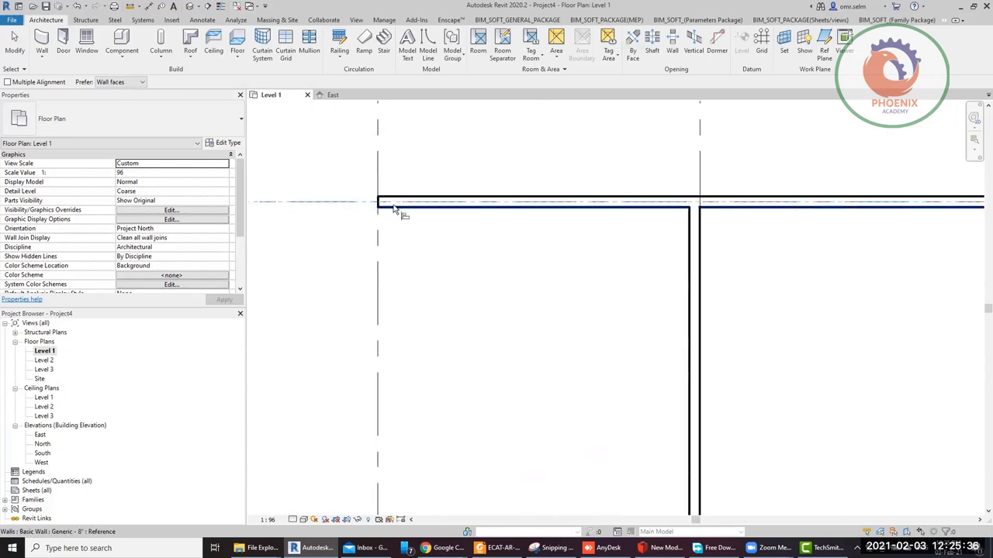
pyautogui.scroll(2, 394, 210)
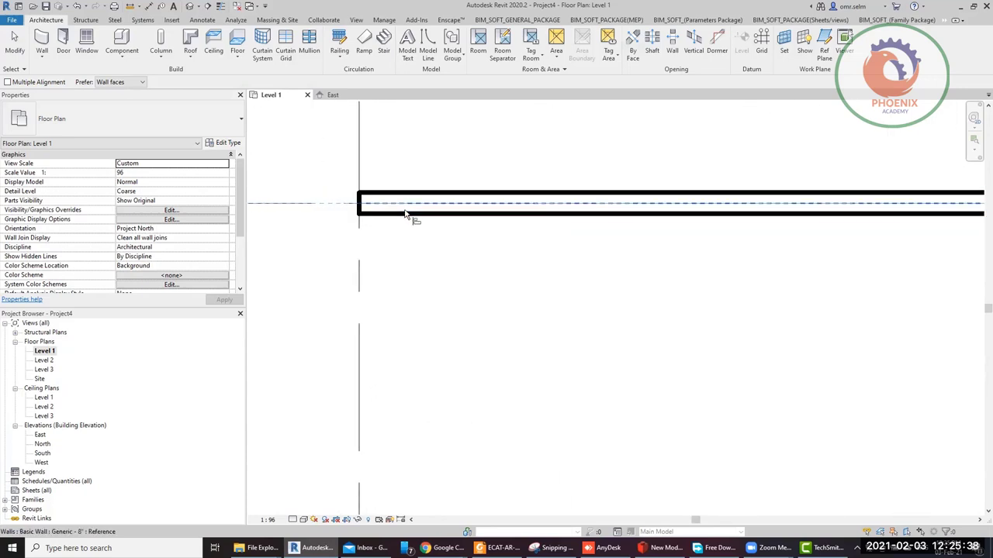
pyautogui.click(410, 215)
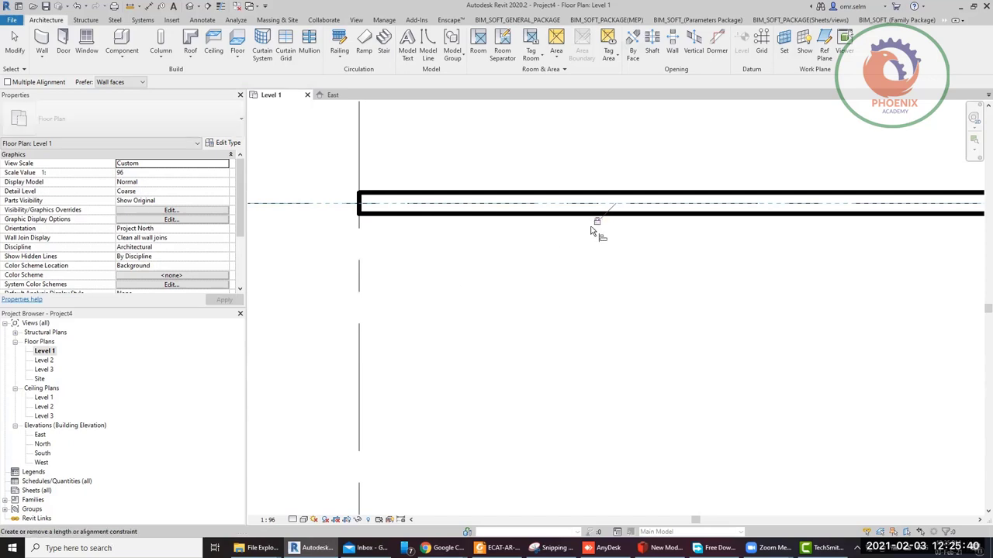
pyautogui.press('Escape')
pyautogui.press('Escape')
# Move grid A slightly down toward grid B and deselect it
pyautogui.click(299, 204)
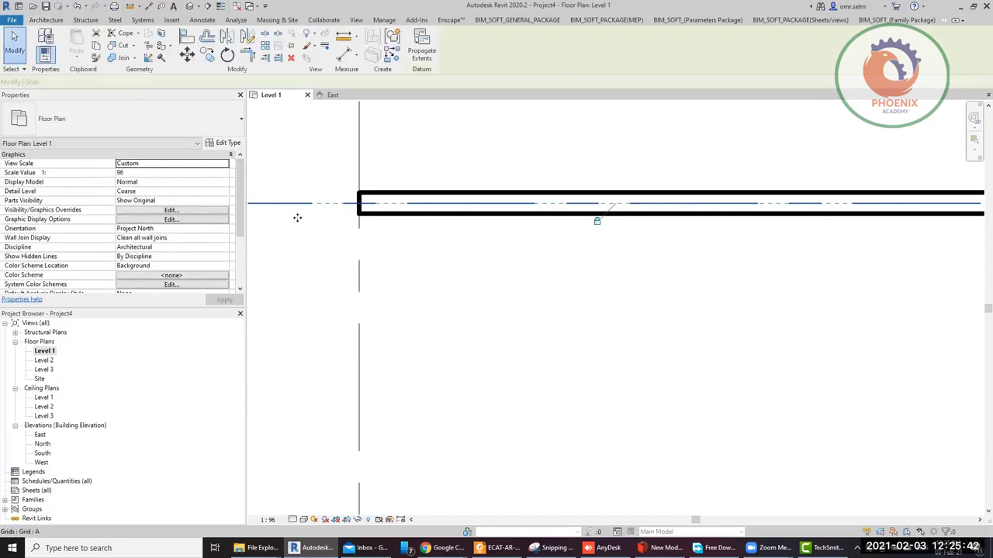
pyautogui.moveTo(297, 217); pyautogui.dragTo(311, 278)
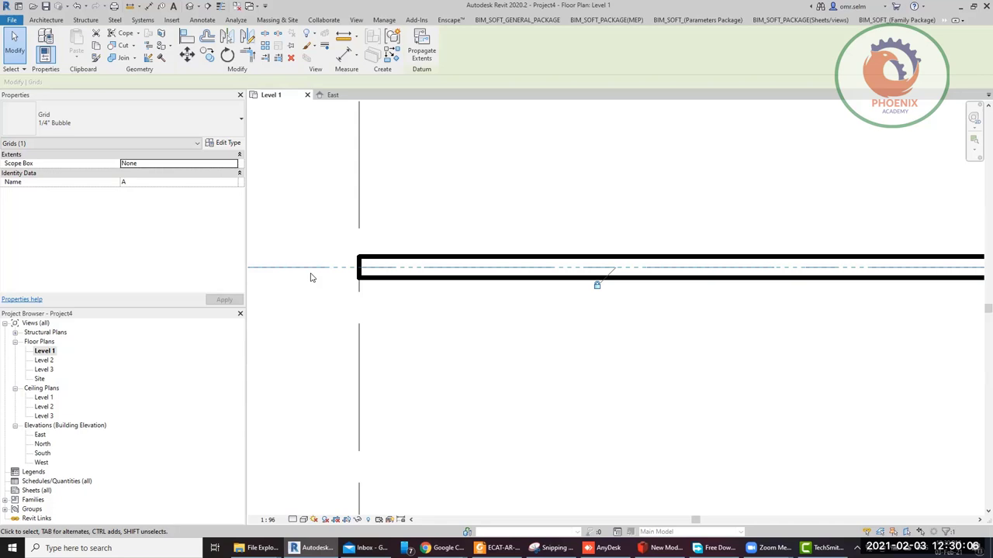
pyautogui.click(311, 277)
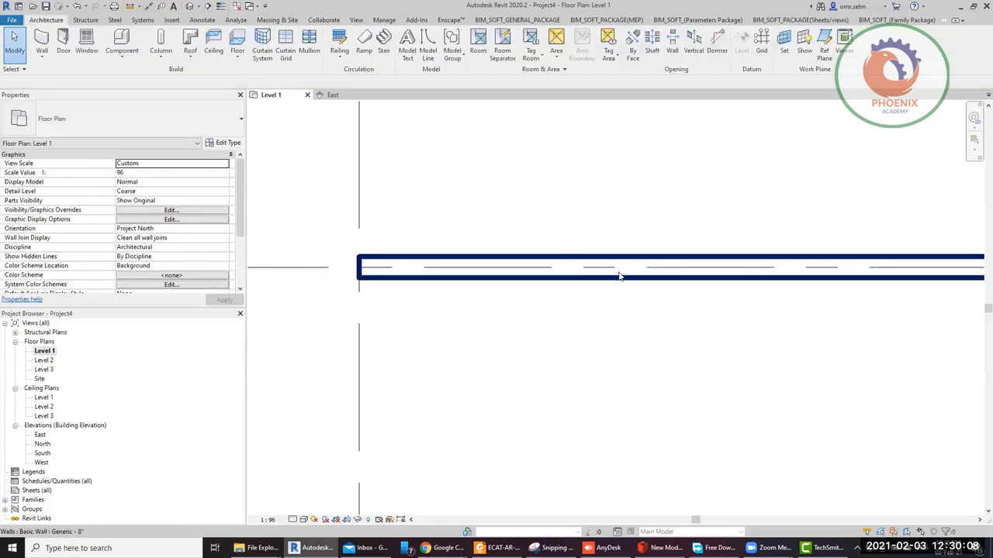
# Set the base offset of the wall on grid A to -500 mm, keeping Level 1 as its base constraint
pyautogui.click(512, 277)
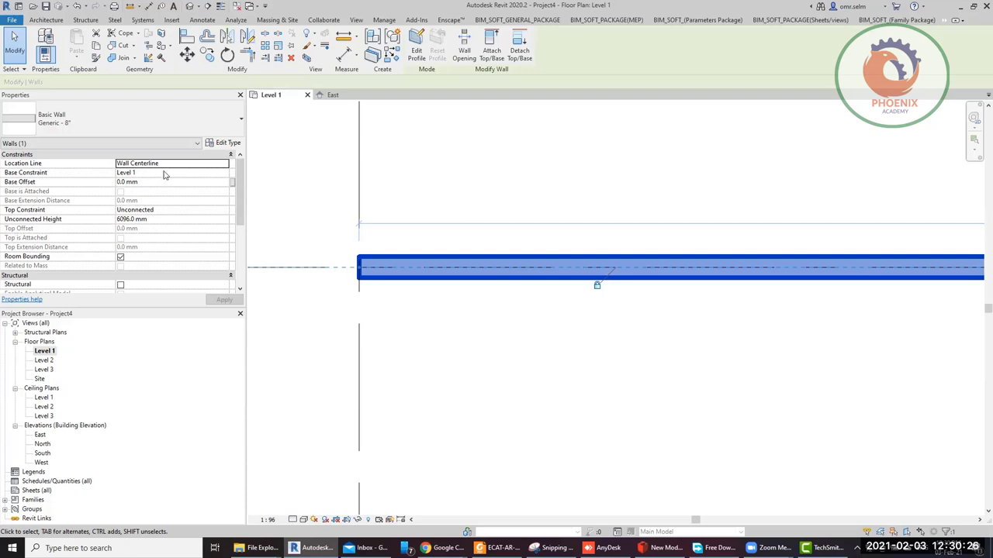
pyautogui.click(224, 173)
pyautogui.click(224, 173)
pyautogui.click(224, 177)
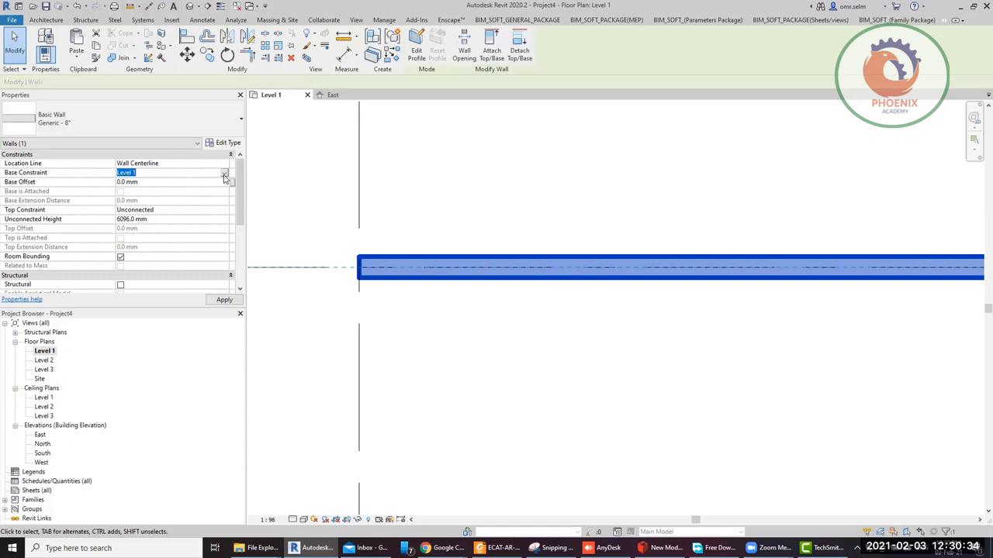
pyautogui.click(188, 182)
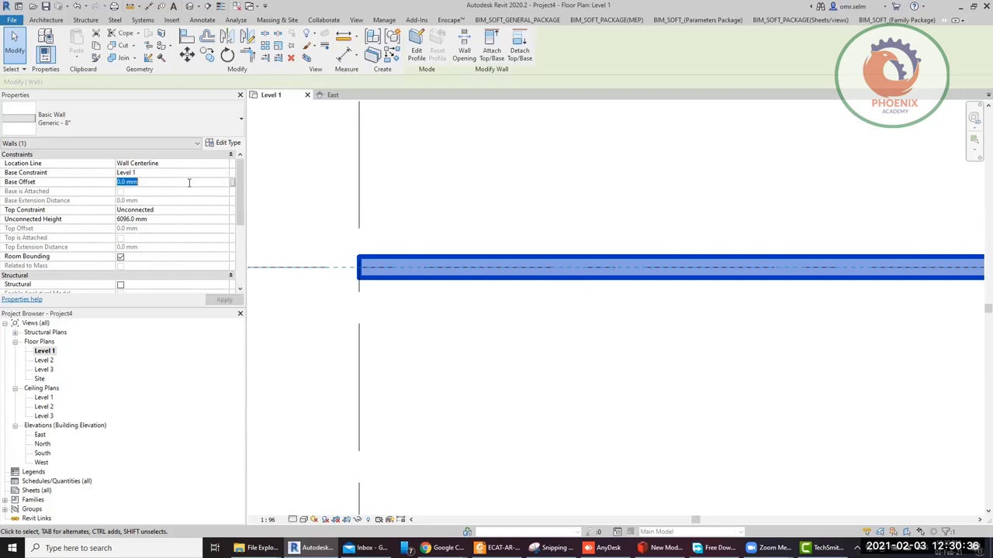
pyautogui.write('-500')
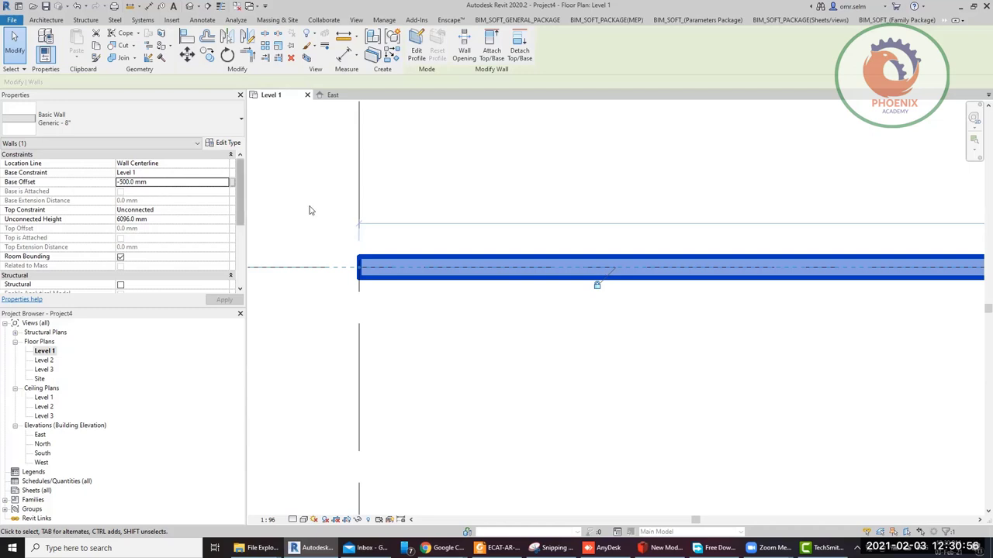
# Open the profile of the wall on grid A for editing in the North elevation
pyautogui.scroll(-2, 383, 252)
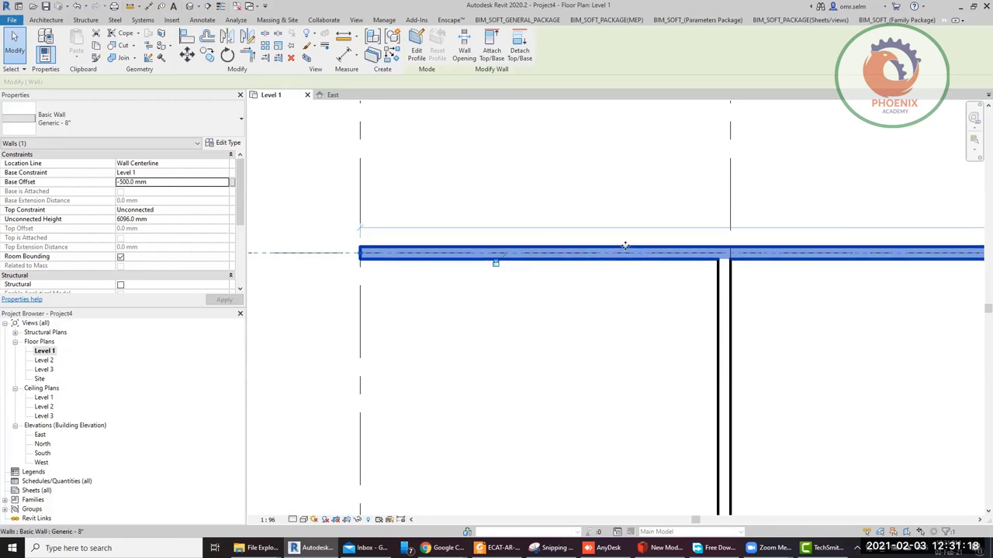
pyautogui.click(420, 62)
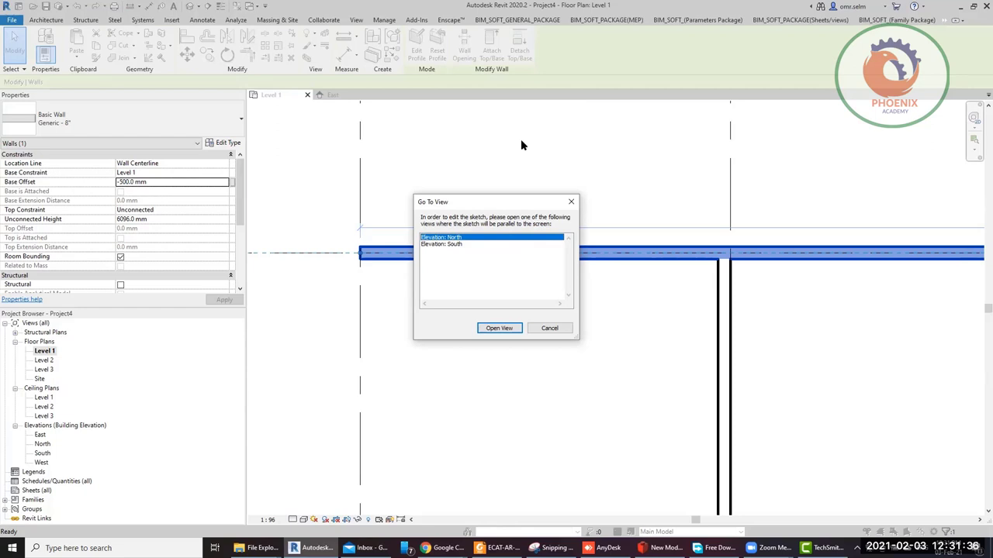
pyautogui.press('Escape')
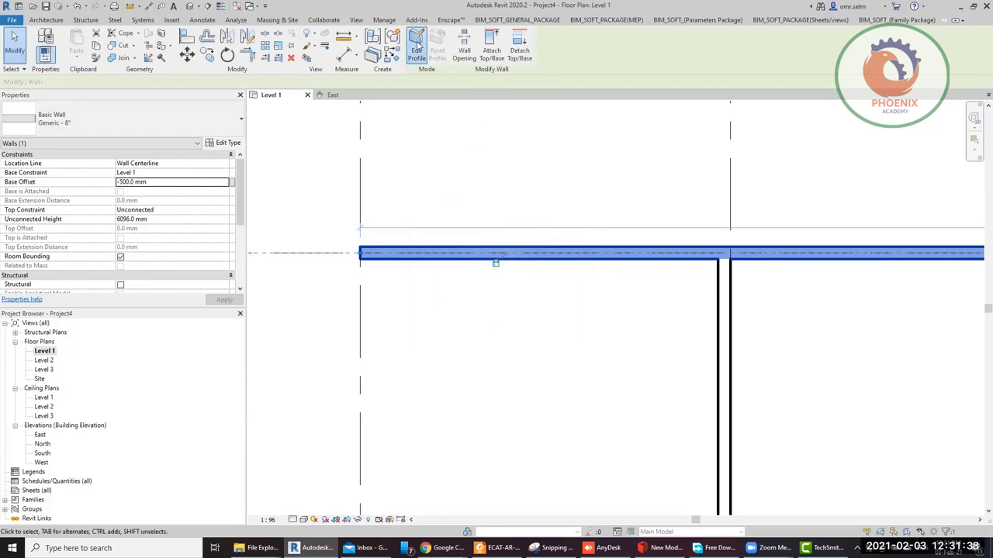
pyautogui.click(416, 44)
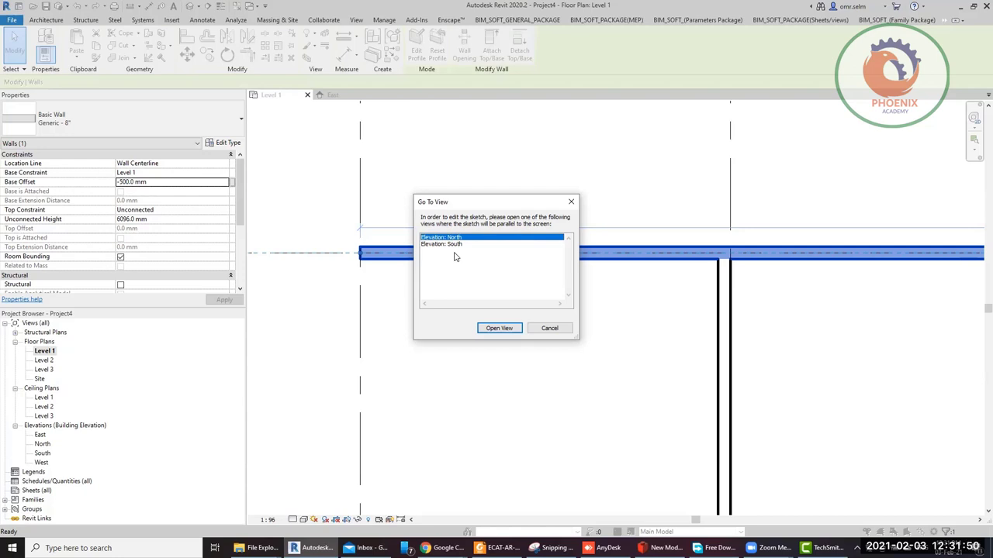
pyautogui.click(501, 329)
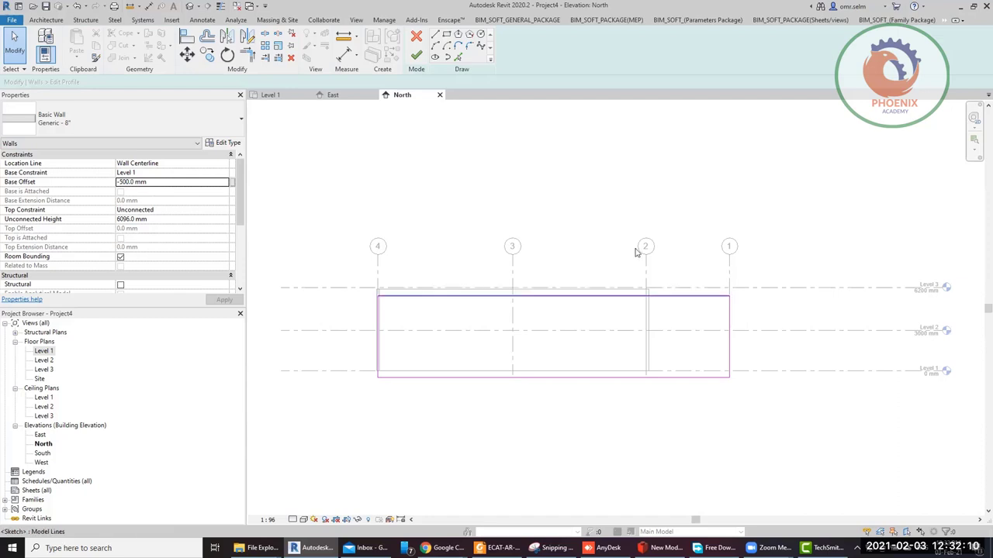
# Sketch two circular openings in the wall profile, the one between grids 4 and 3 about 800 mm in radius, and finish the profile
pyautogui.click(481, 34)
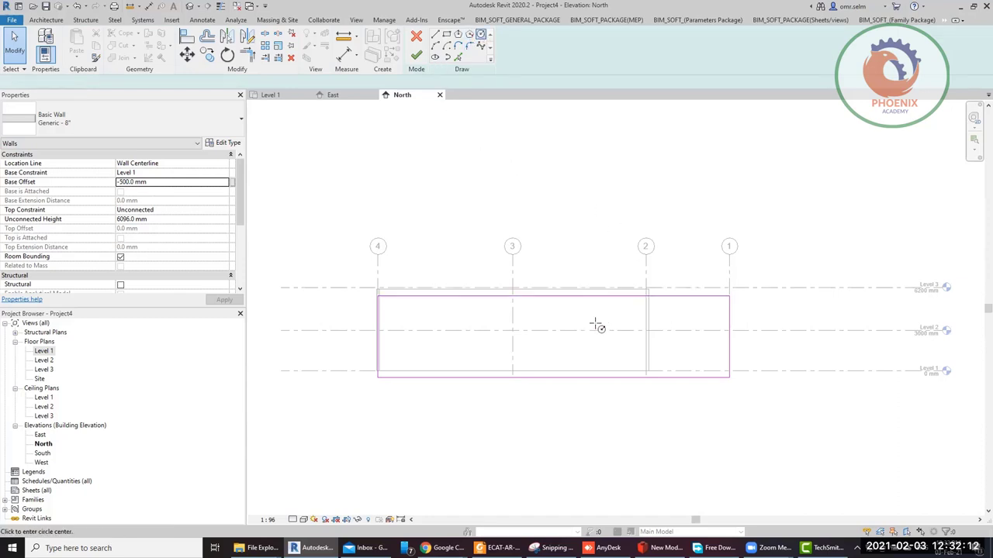
pyautogui.click(583, 317)
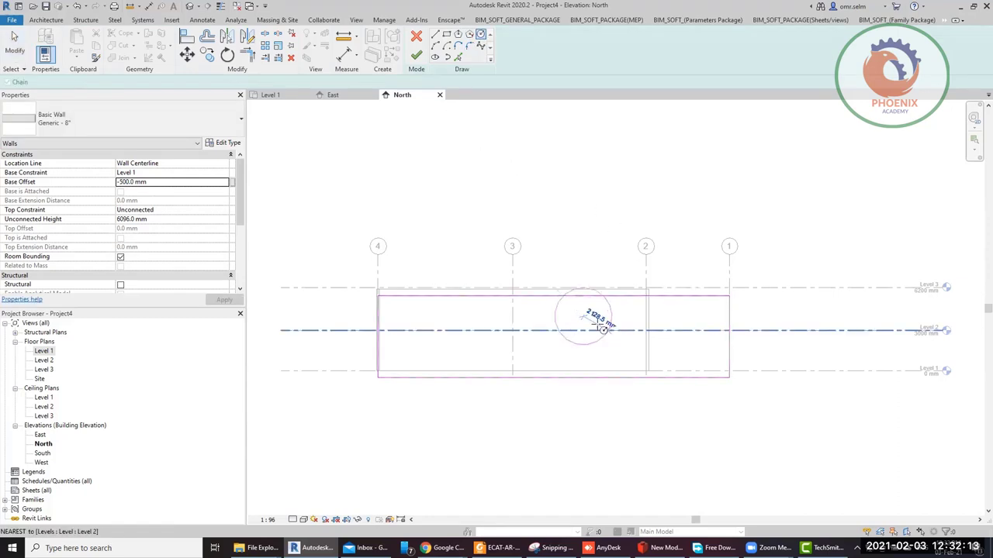
pyautogui.click(472, 358)
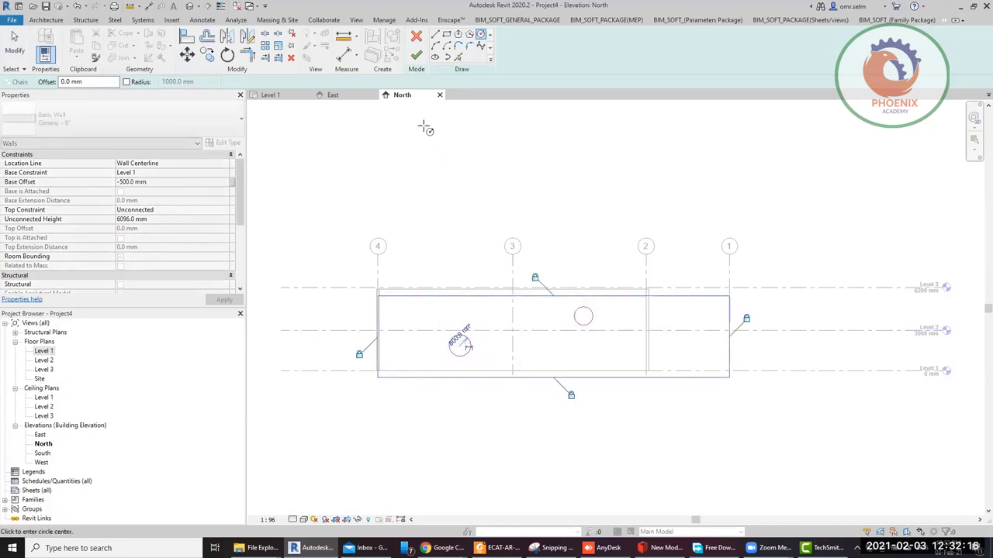
pyautogui.click(416, 55)
pyautogui.click(403, 214)
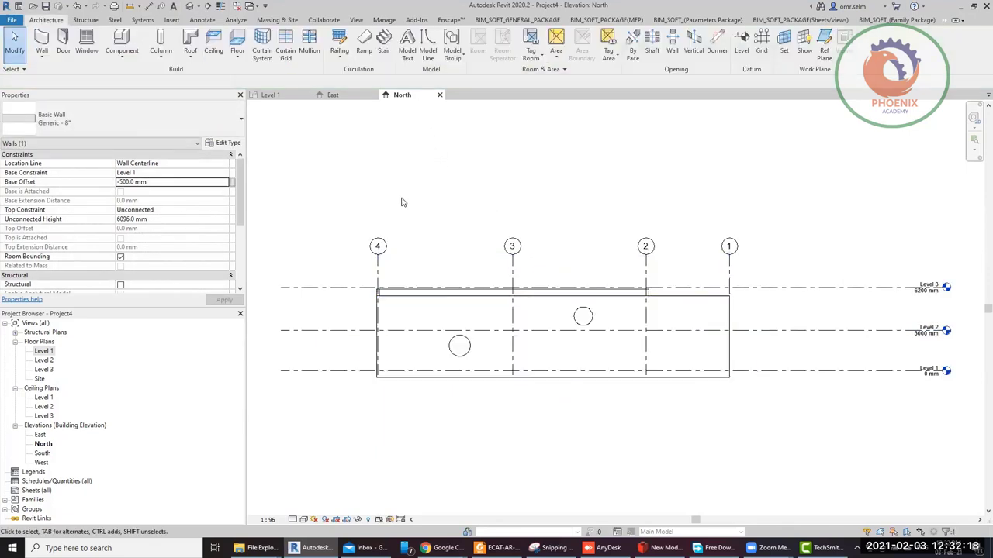
# Set the visual style of the North elevation to Shaded
pyautogui.moveTo(476, 366); pyautogui.dragTo(503, 291, button='middle')
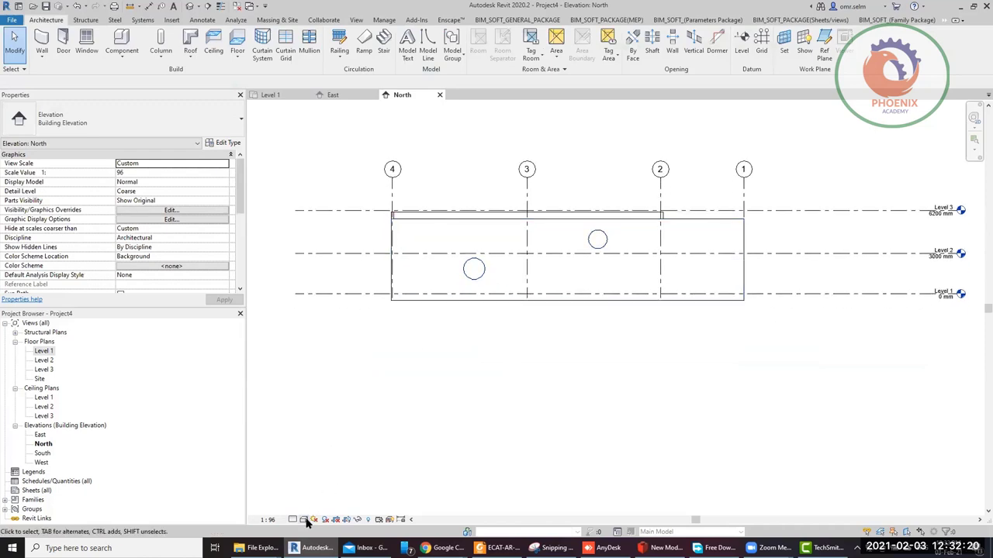
pyautogui.click(306, 519)
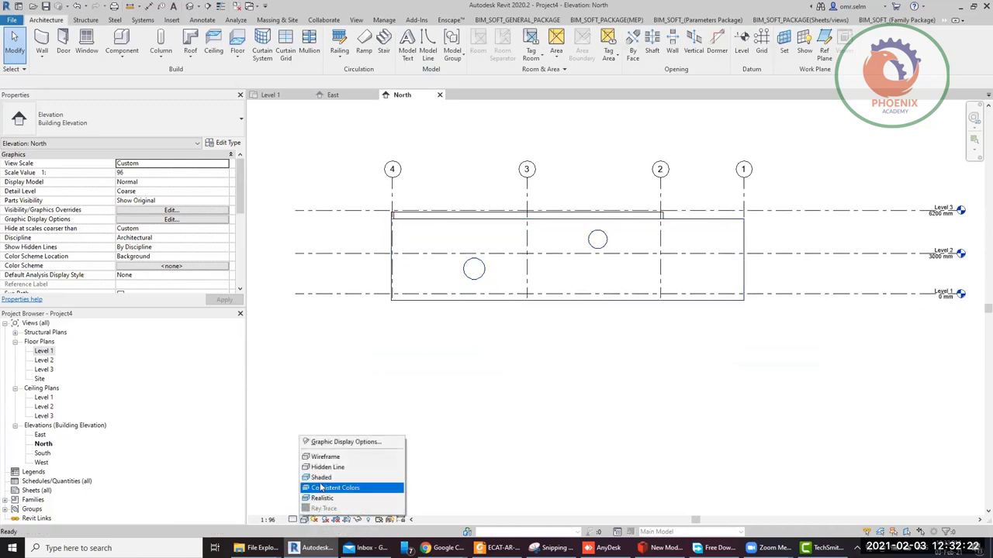
pyautogui.click(325, 477)
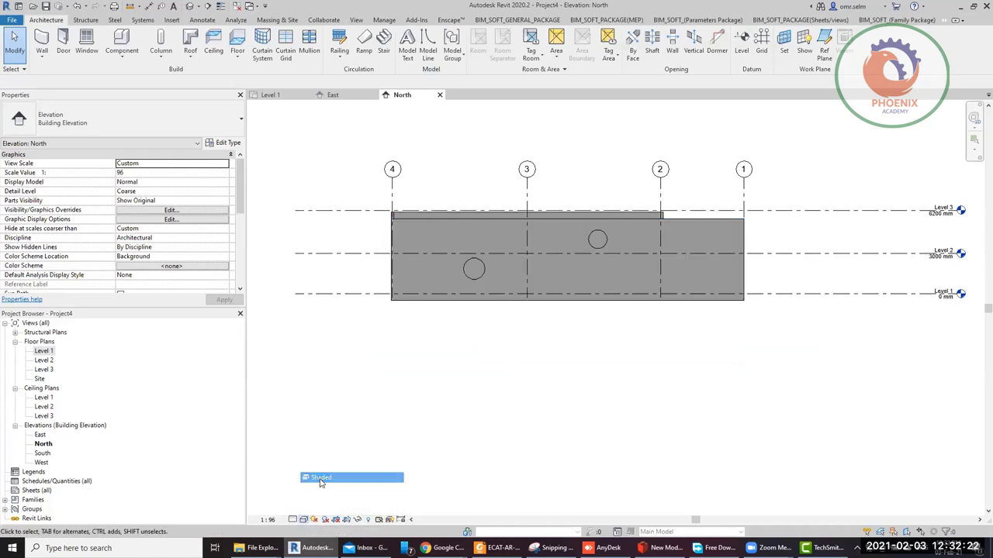
# Temporarily isolate the wall with the circular openings in the North elevation and deselect it
pyautogui.click(699, 246)
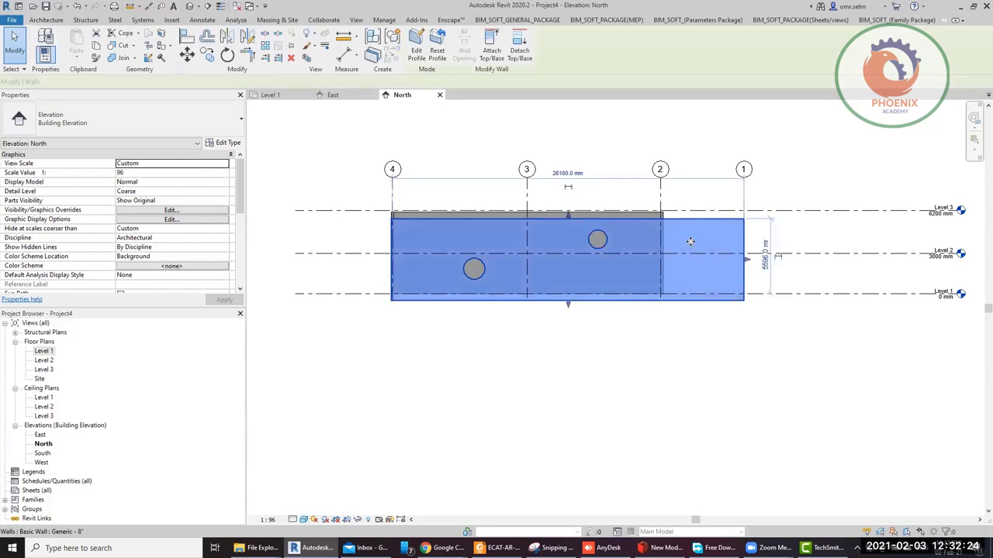
pyautogui.click(357, 519)
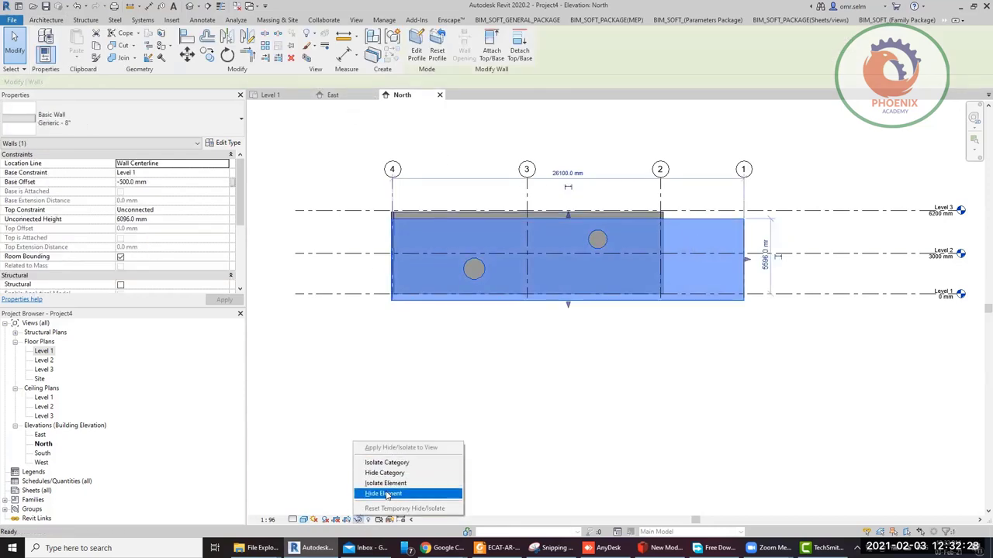
pyautogui.click(385, 483)
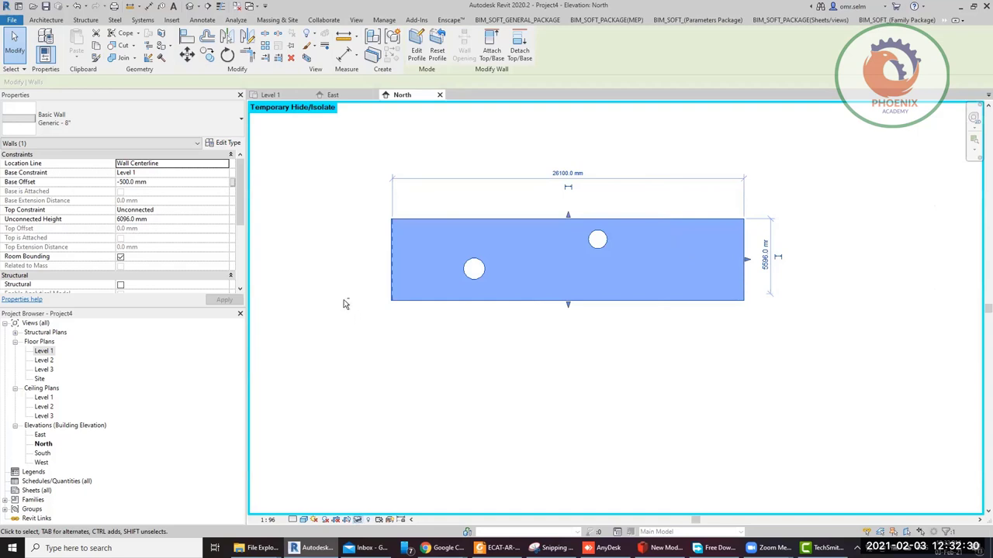
pyautogui.click(349, 325)
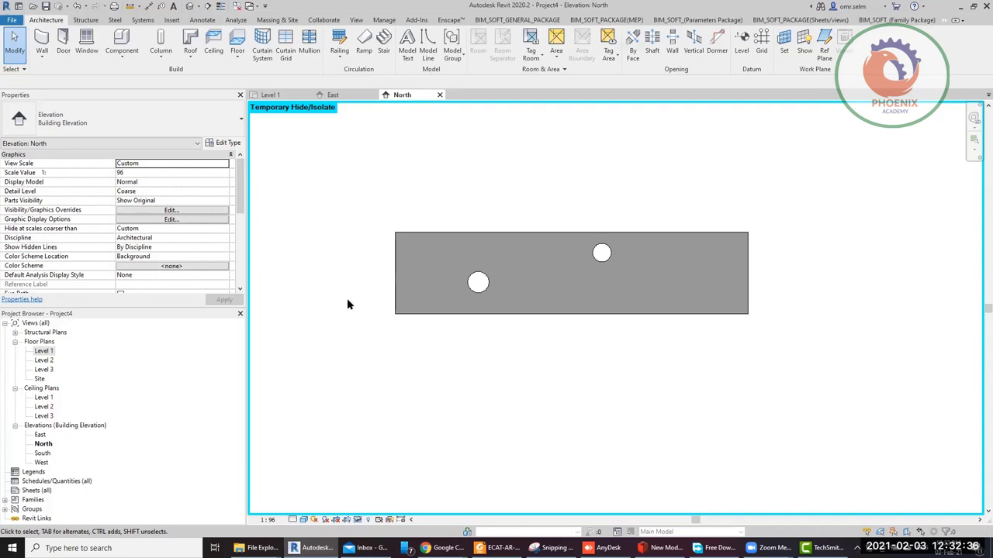
# Reopen the isolated wall's profile for editing and delete its straight top edge
pyautogui.click(521, 240)
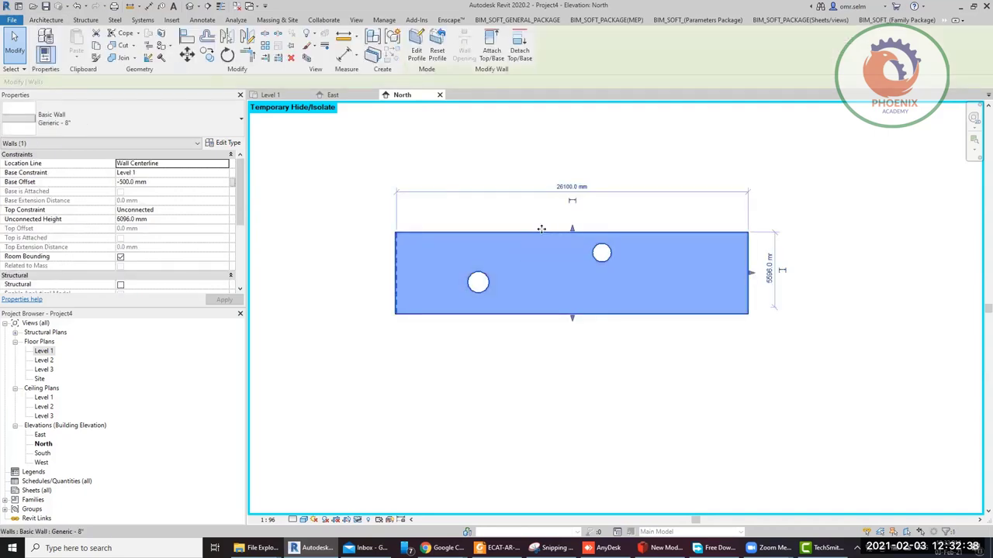
pyautogui.click(417, 52)
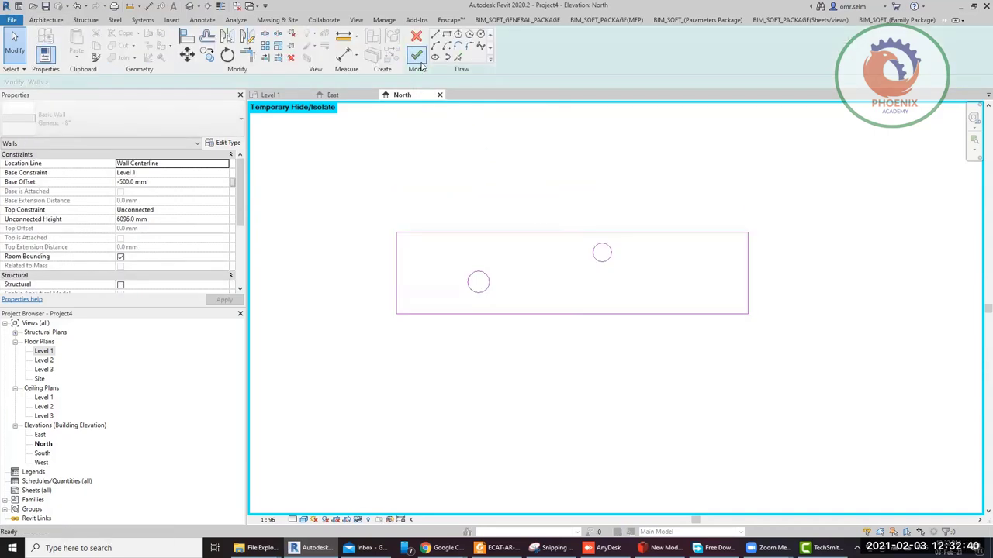
pyautogui.click(455, 232)
pyautogui.click(411, 125)
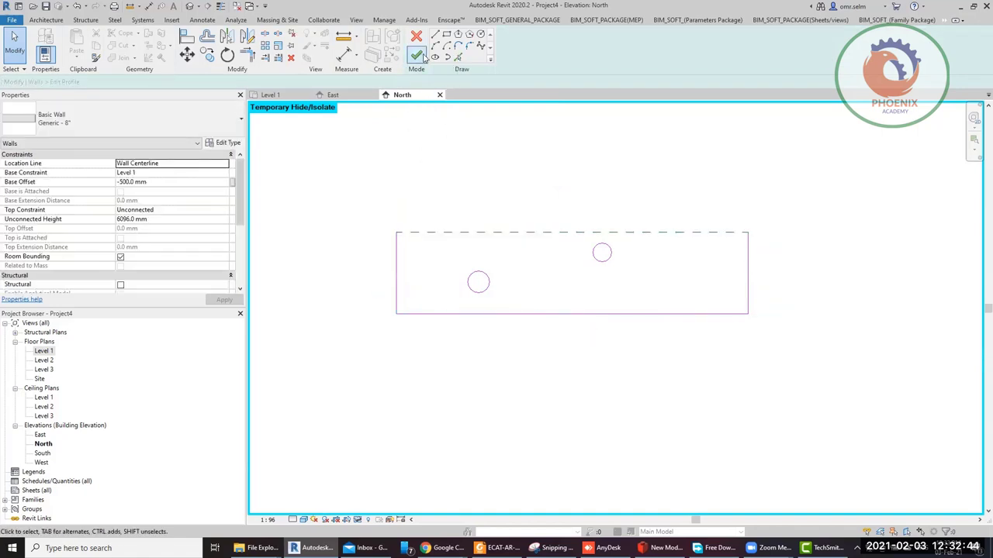
# Draw a chain of start-end-radius arcs forming a wavy top edge from the profile's left corner to its right edge
pyautogui.click(435, 46)
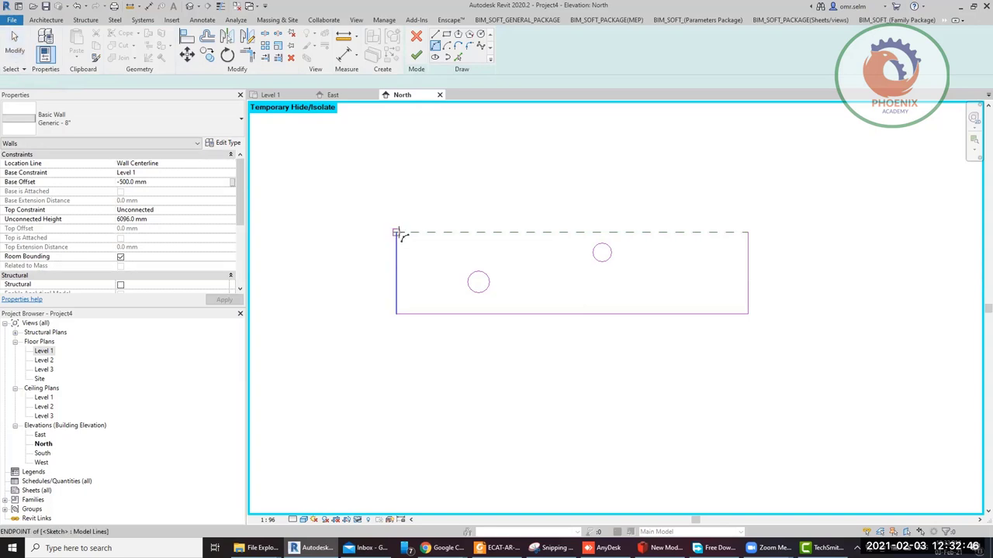
pyautogui.click(380, 231)
pyautogui.click(446, 184)
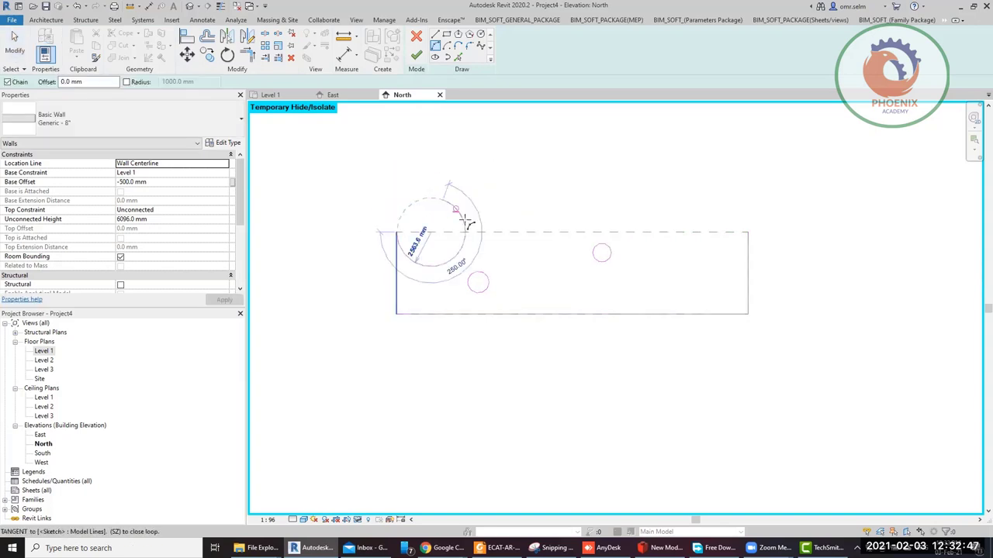
pyautogui.click(412, 215)
pyautogui.click(497, 231)
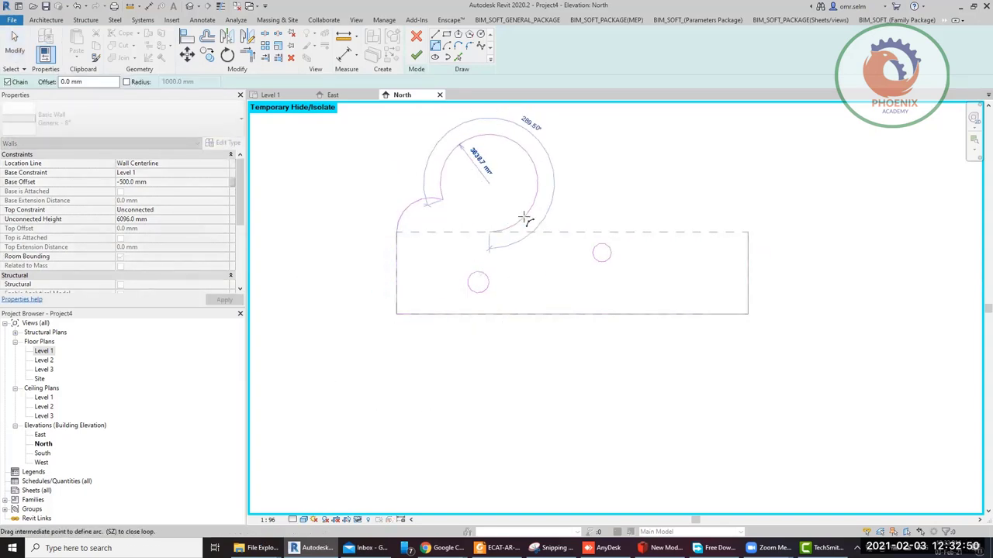
pyautogui.click(481, 225)
pyautogui.click(536, 233)
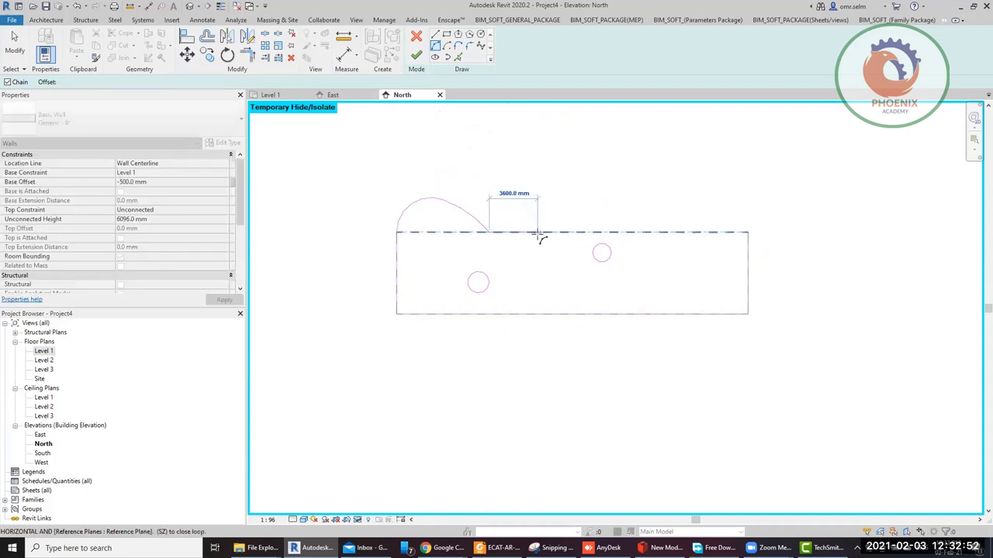
pyautogui.click(508, 240)
pyautogui.click(590, 227)
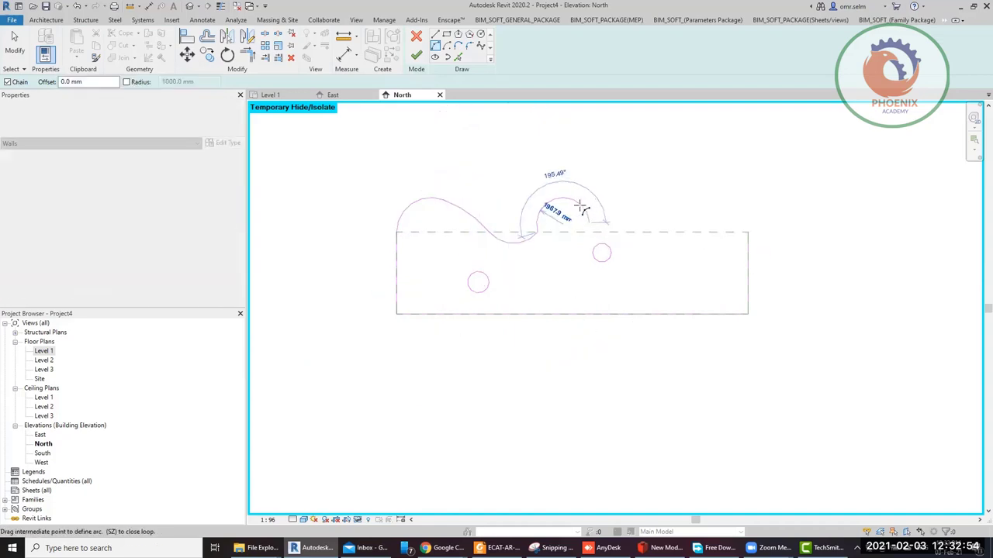
pyautogui.click(578, 247)
pyautogui.click(650, 233)
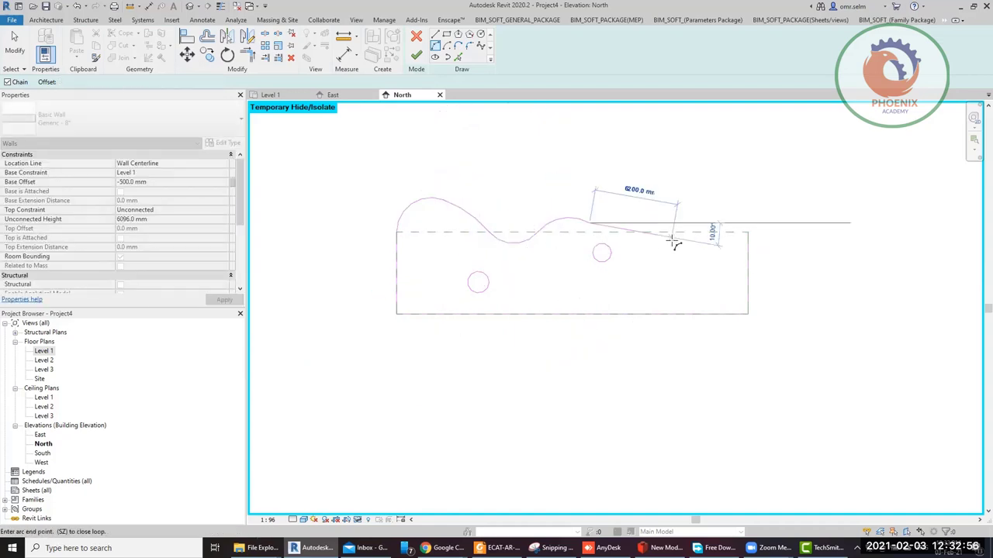
pyautogui.click(743, 237)
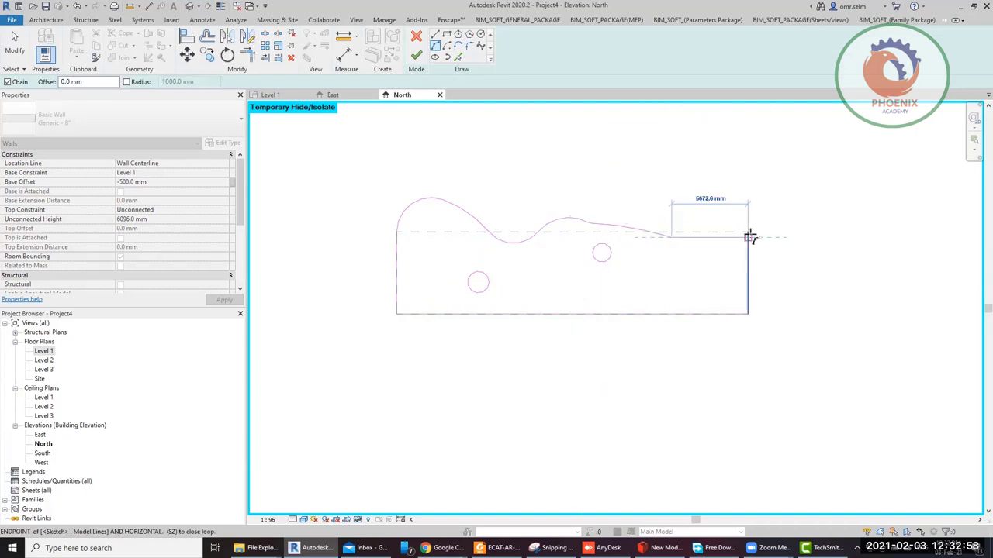
pyautogui.scroll(4, 739, 246)
pyautogui.scroll(1, 741, 247)
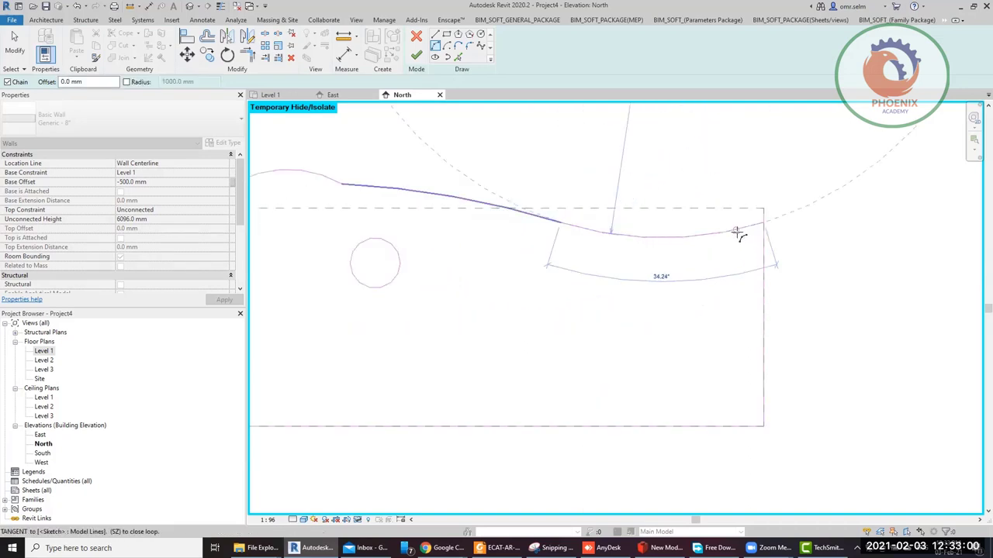
pyautogui.click(733, 236)
pyautogui.scroll(2, 751, 239)
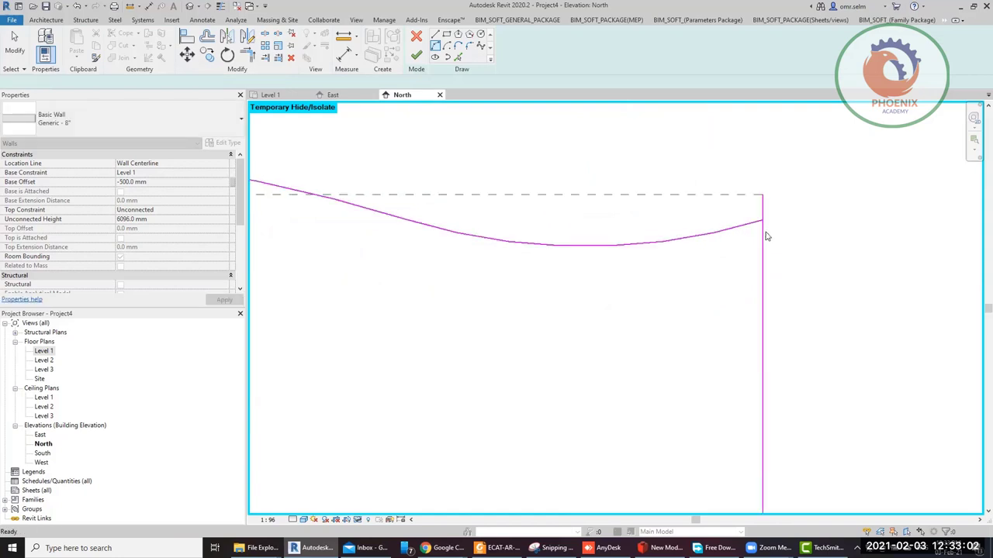
pyautogui.press('Escape')
pyautogui.press('Escape')
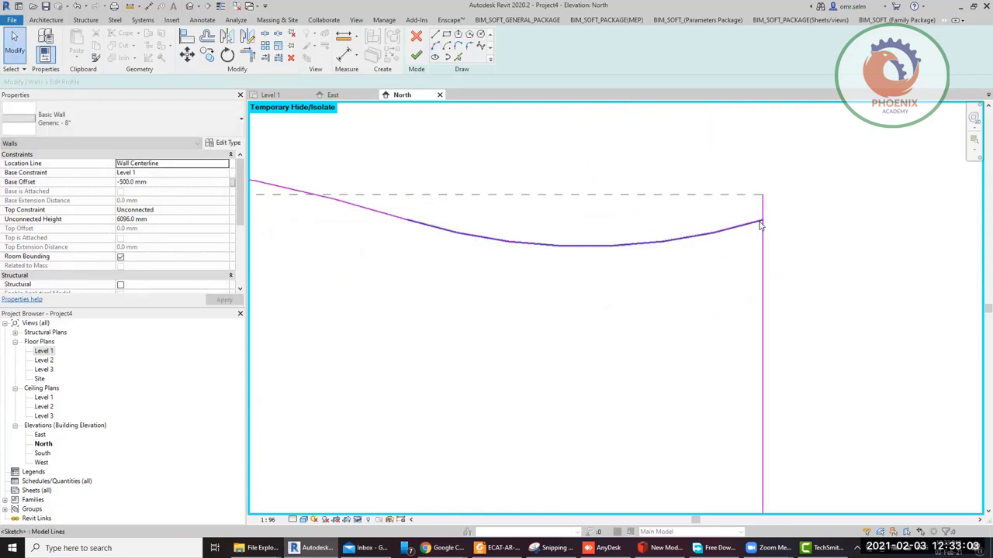
# Trim the profile's right edge to the wavy arc, finish the profile and unjoin the conflicting elements
pyautogui.click(247, 56)
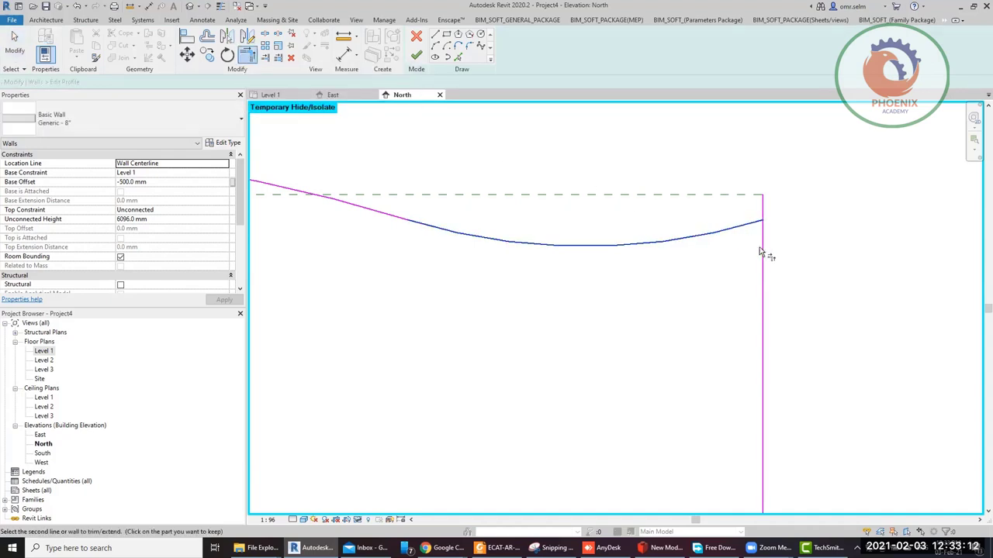
pyautogui.click(417, 56)
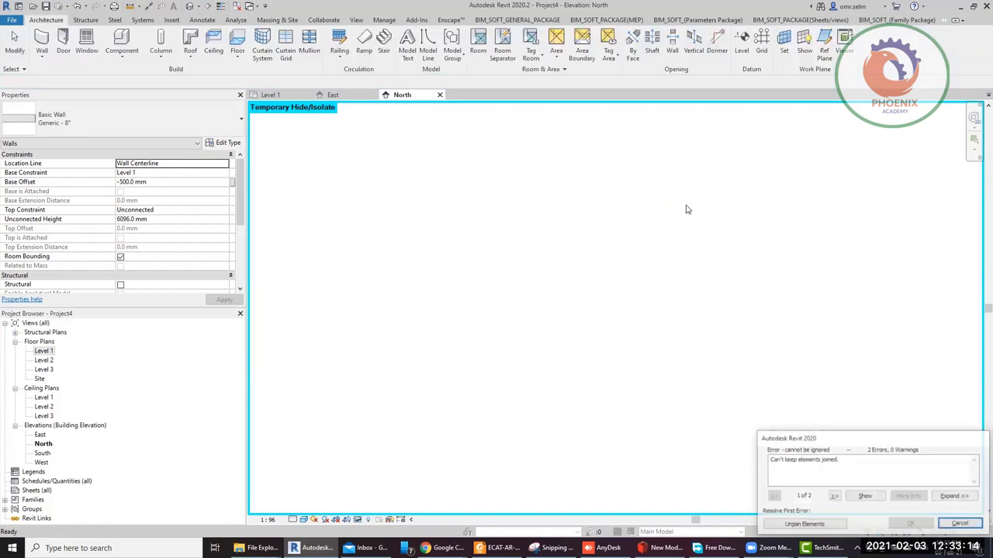
pyautogui.click(806, 525)
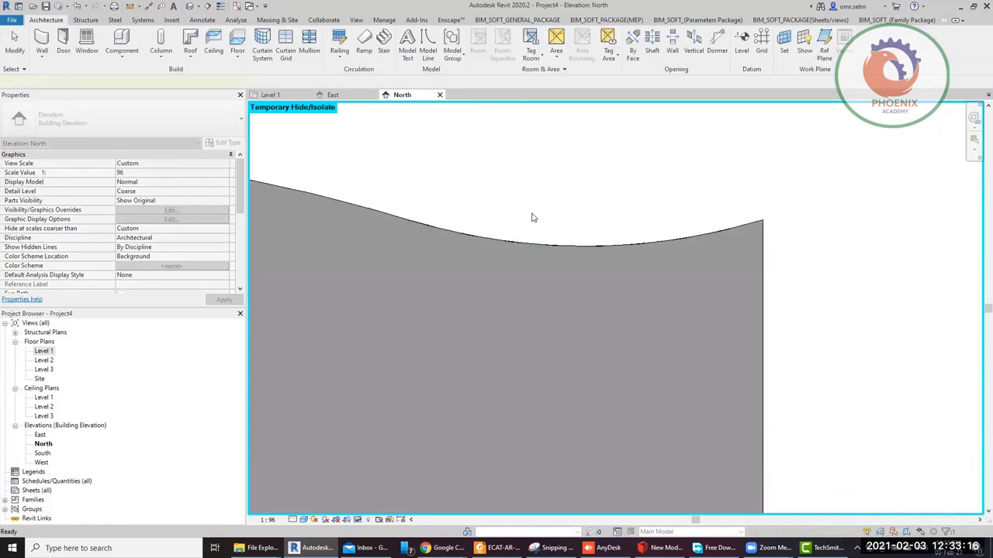
pyautogui.click(687, 279)
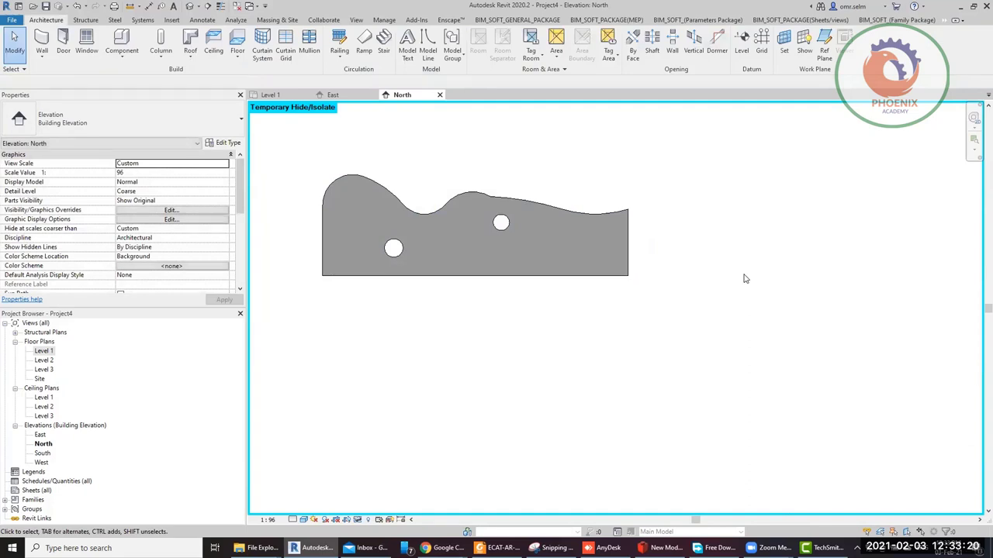
# Reset the wall's profile to its original shape and reopen it for editing from the Level 1 plan in the North elevation
pyautogui.click(618, 262)
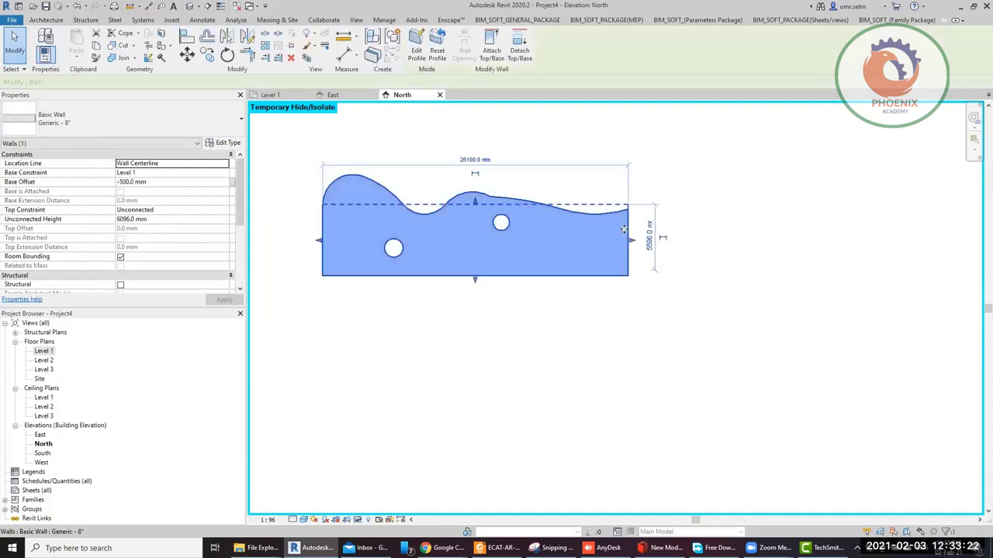
pyautogui.click(436, 49)
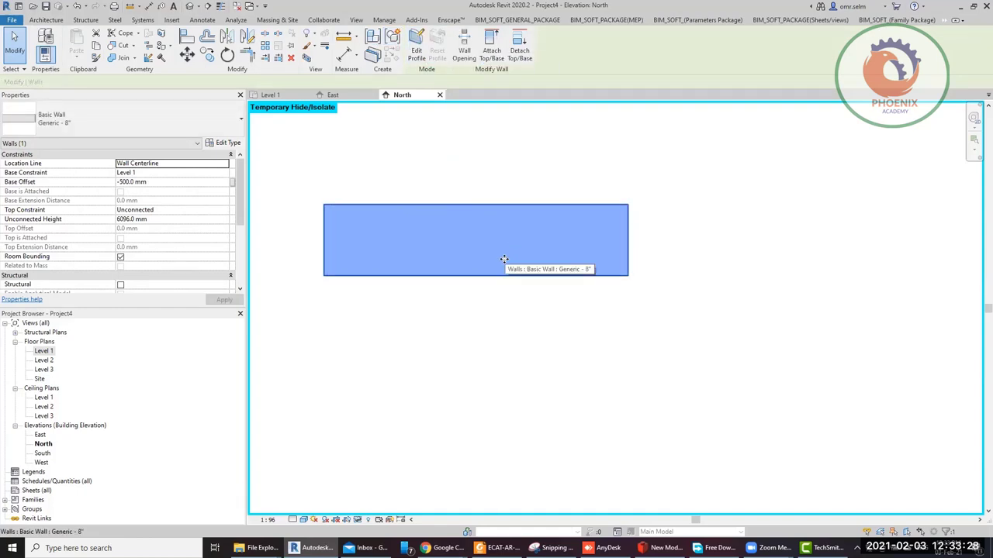
pyautogui.click(335, 94)
pyautogui.click(270, 94)
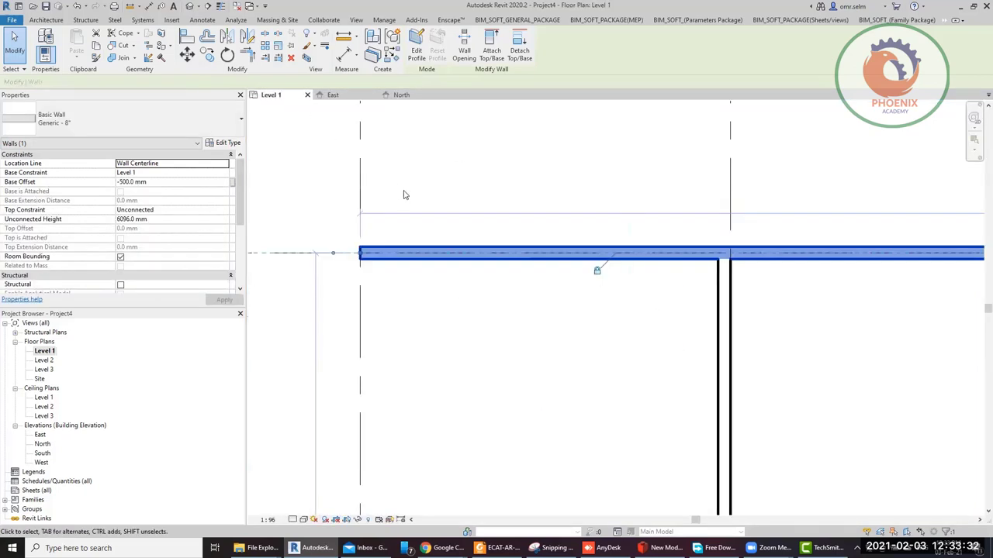
pyautogui.scroll(-2, 411, 225)
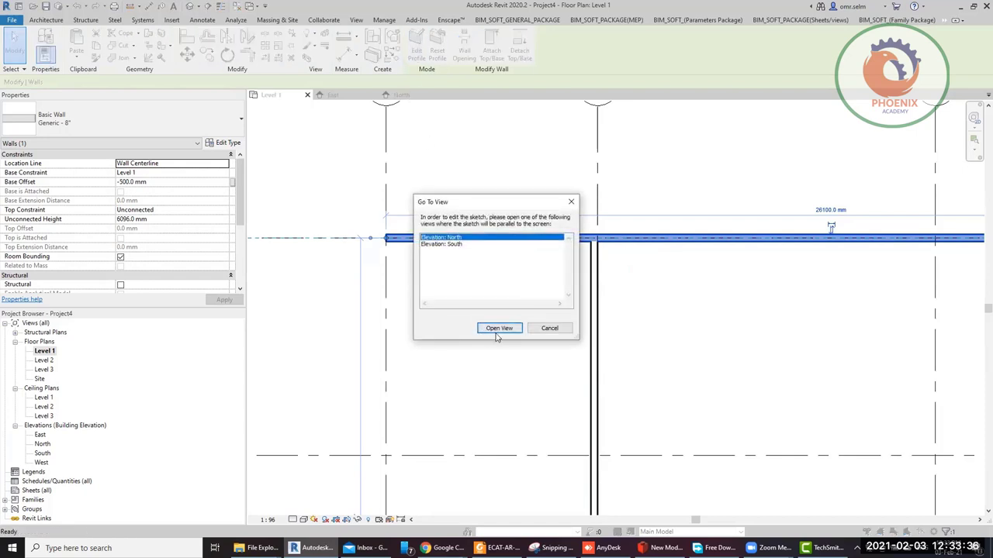
pyautogui.click(498, 330)
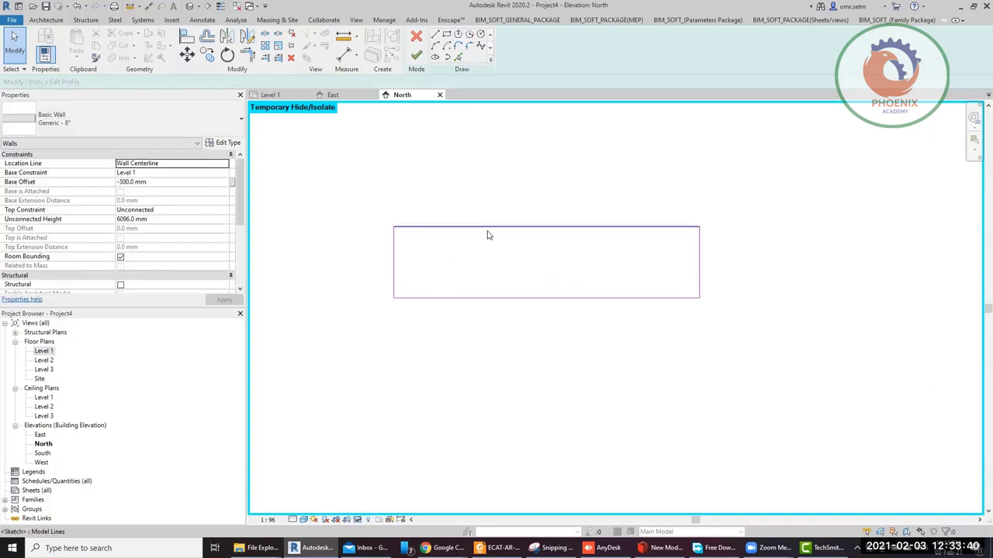
# Draw three elliptical openings of different sizes across the wall's profile with the Ellipse tool and finish the profile
pyautogui.click(435, 56)
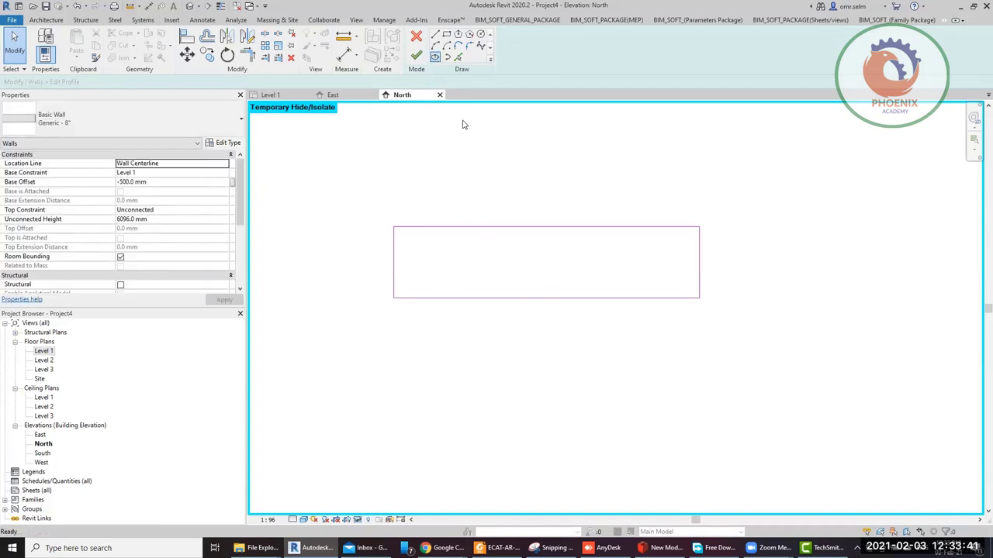
pyautogui.scroll(2, 443, 261)
pyautogui.click(445, 267)
pyautogui.click(469, 268)
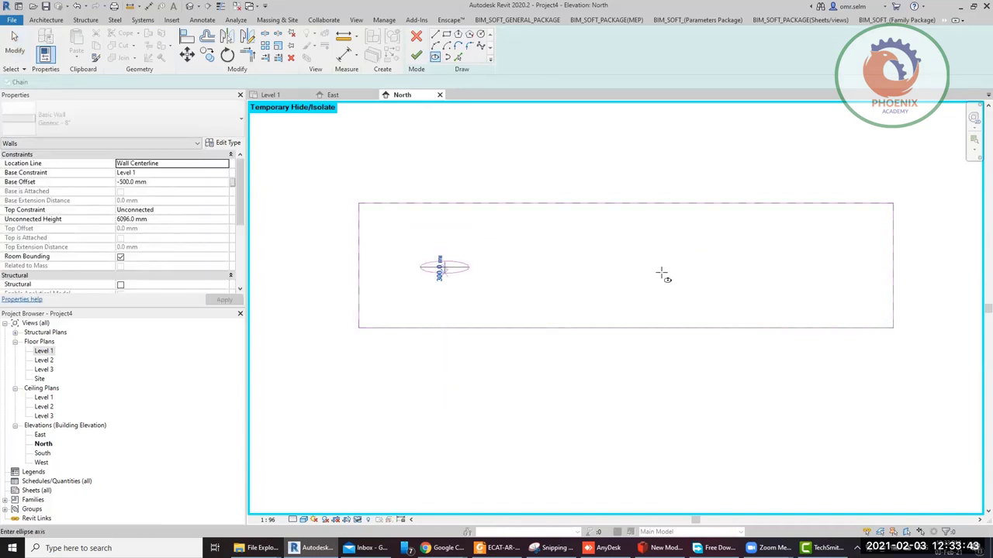
pyautogui.click(609, 286)
pyautogui.click(664, 276)
pyautogui.click(692, 274)
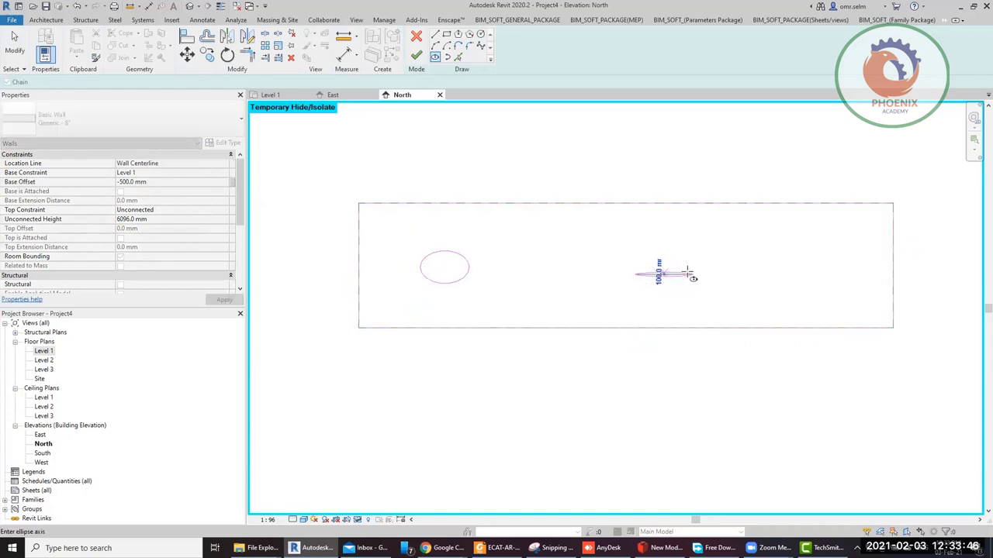
pyautogui.click(687, 261)
pyautogui.click(791, 245)
pyautogui.click(823, 244)
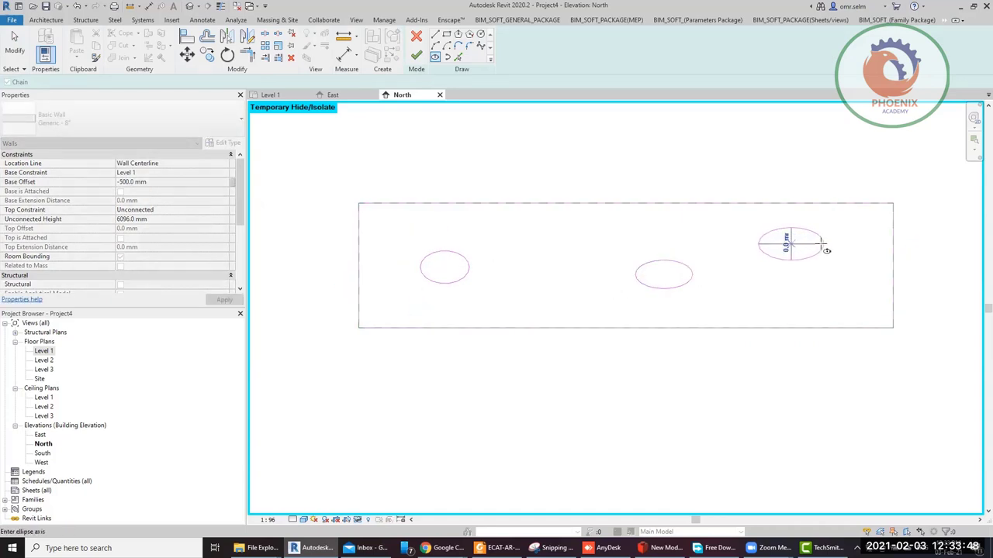
pyautogui.click(815, 270)
pyautogui.click(416, 55)
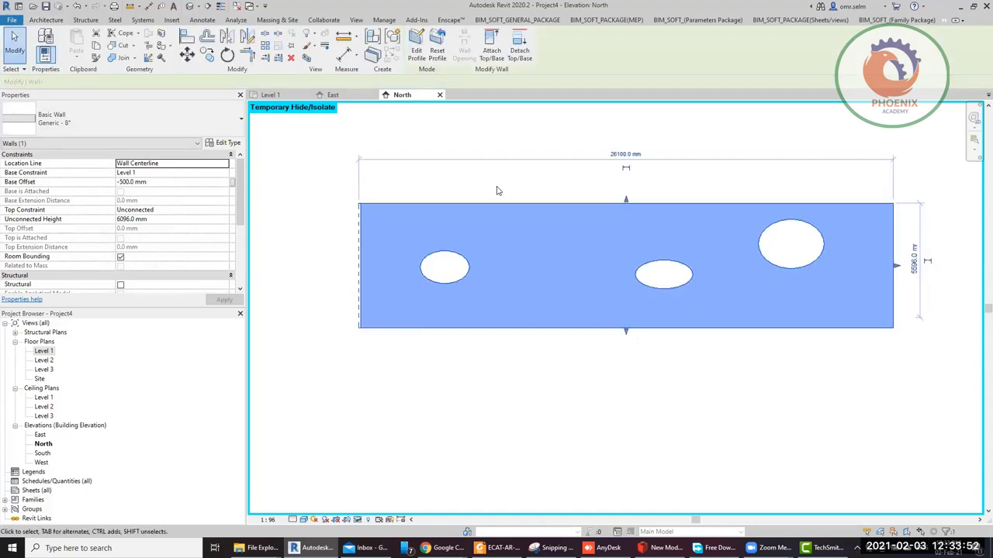
# Reopen the wall's profile for editing and delete its left and top edges
pyautogui.click(417, 51)
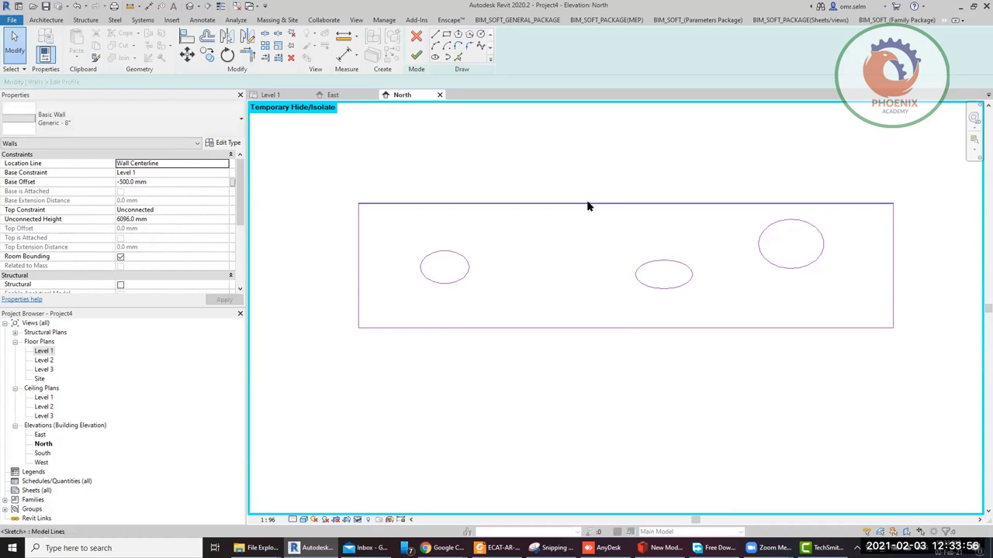
pyautogui.click(359, 247)
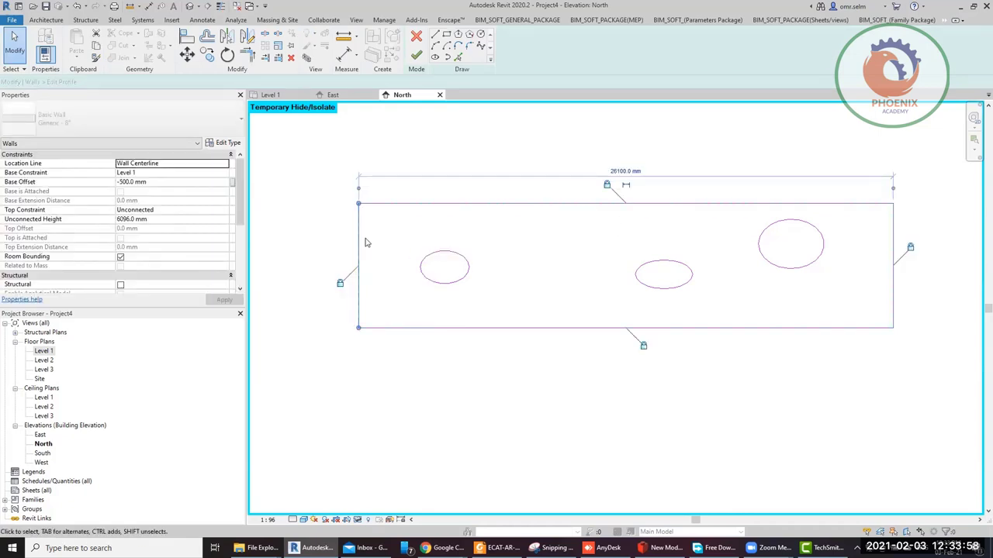
pyautogui.press('Delete')
pyautogui.click(492, 203)
pyautogui.press('Delete')
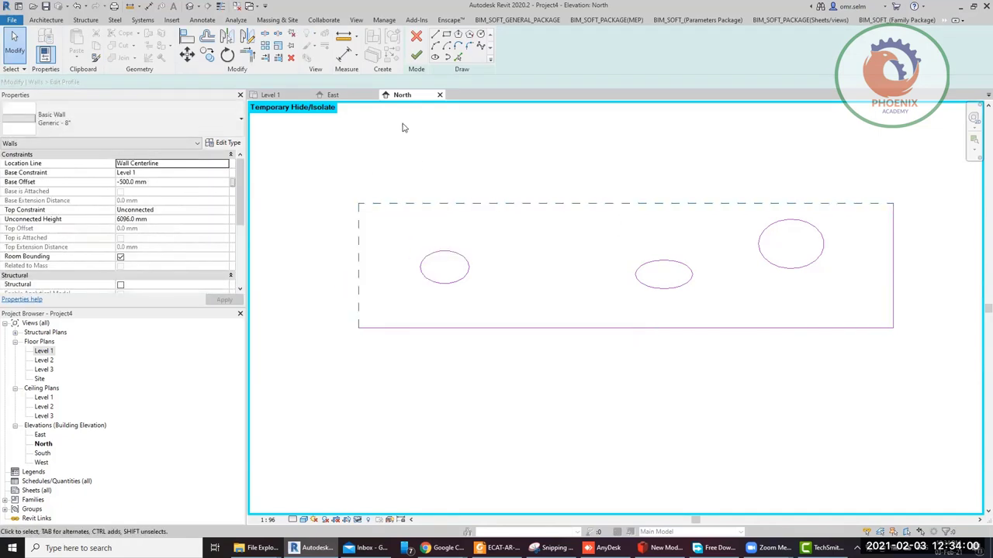
# Draw three connected start-end-radius arcs from the profile's bottom-left corner to its top-right corner and finish the profile
pyautogui.click(435, 46)
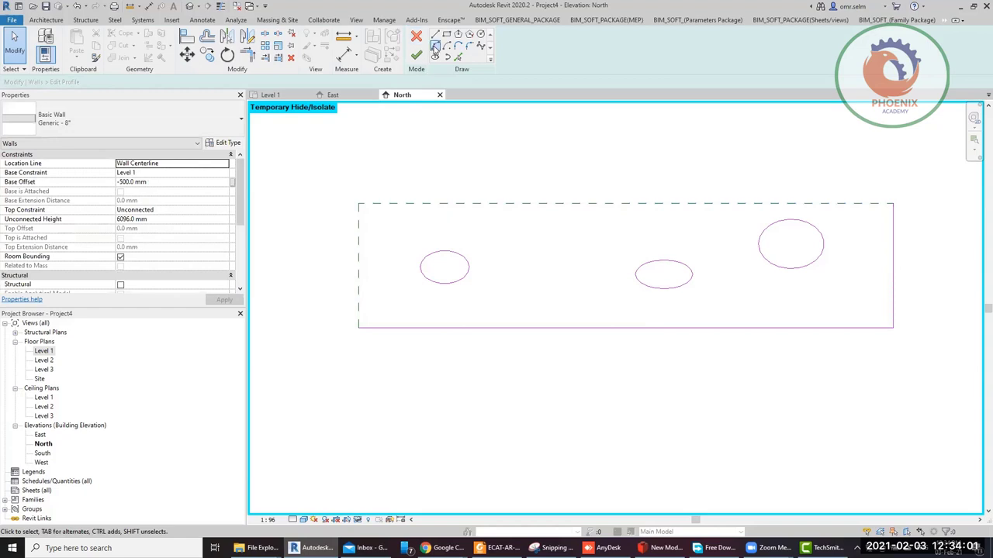
pyautogui.click(359, 326)
pyautogui.click(459, 165)
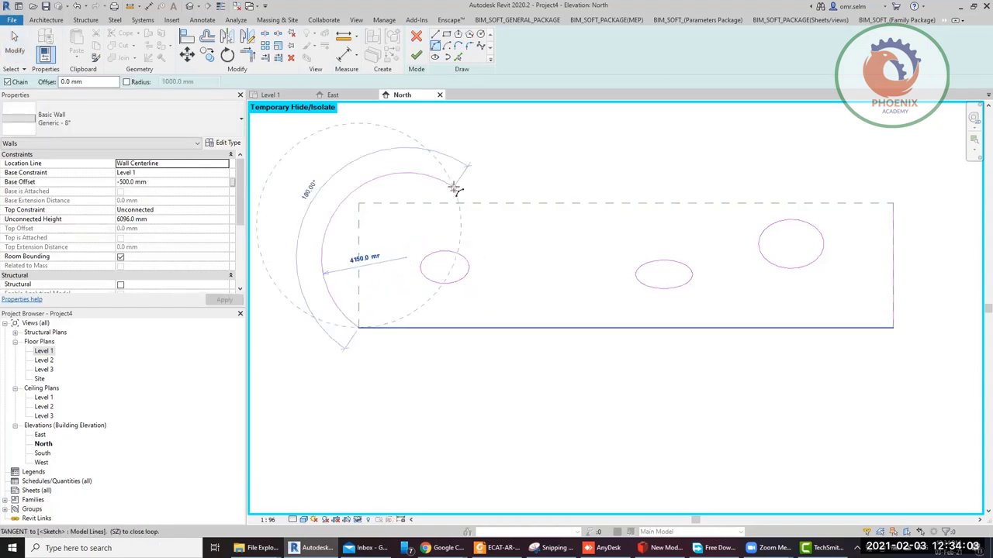
pyautogui.click(408, 194)
pyautogui.click(675, 186)
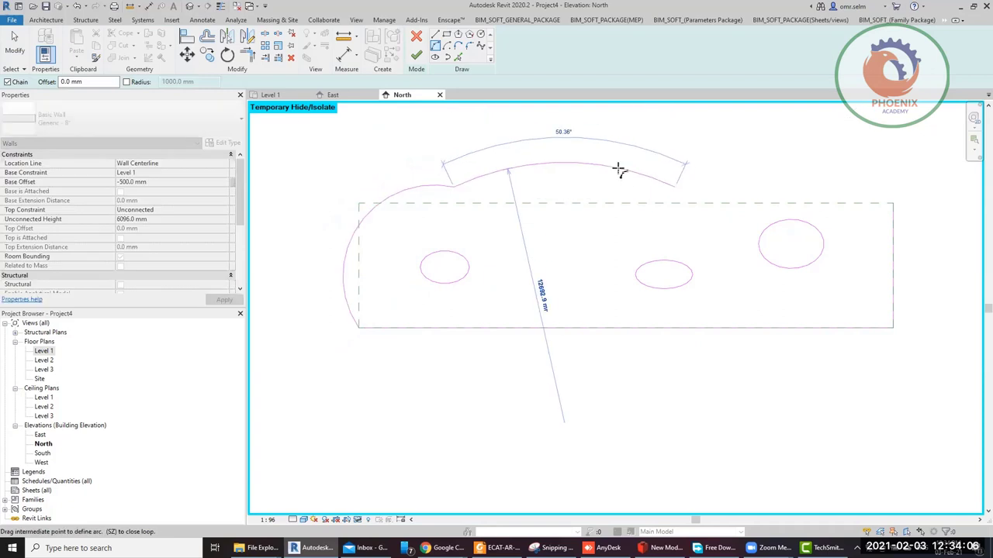
pyautogui.click(897, 214)
pyautogui.click(893, 204)
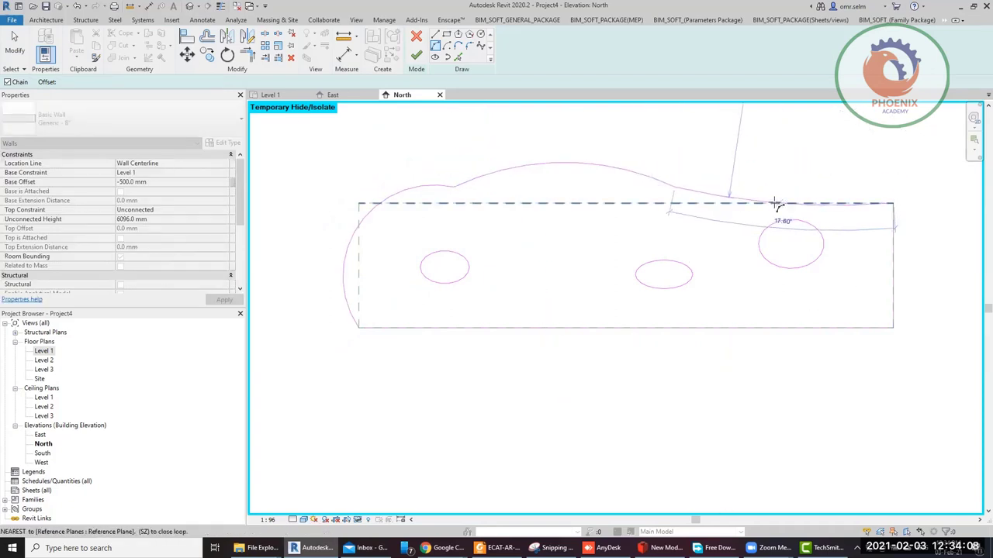
pyautogui.click(783, 176)
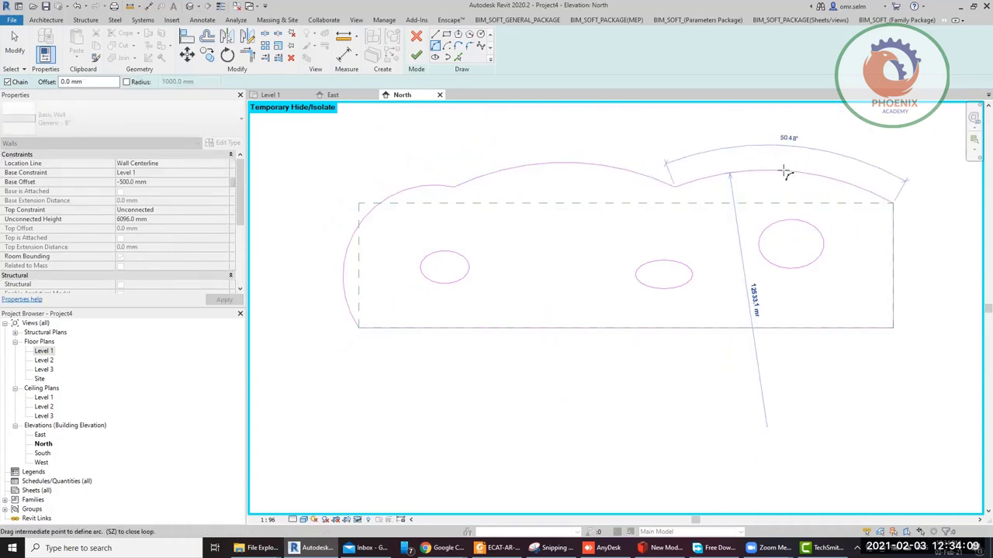
pyautogui.click(417, 55)
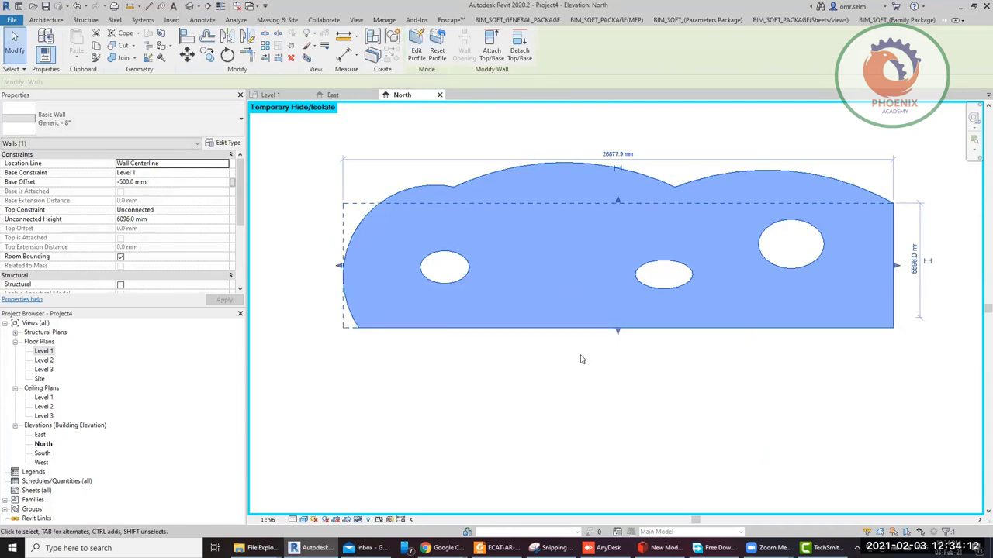
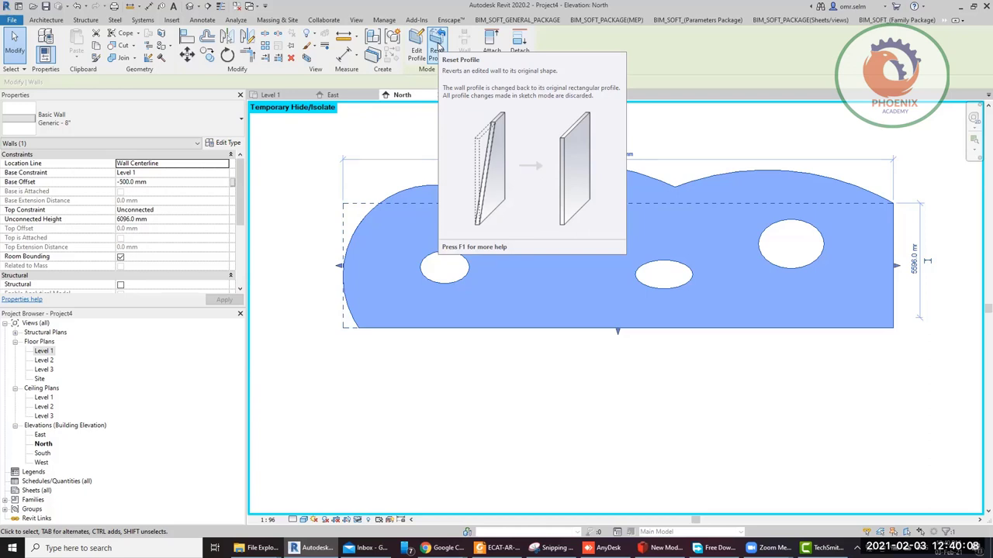
pyautogui.hotkey('alt', 'Tab')
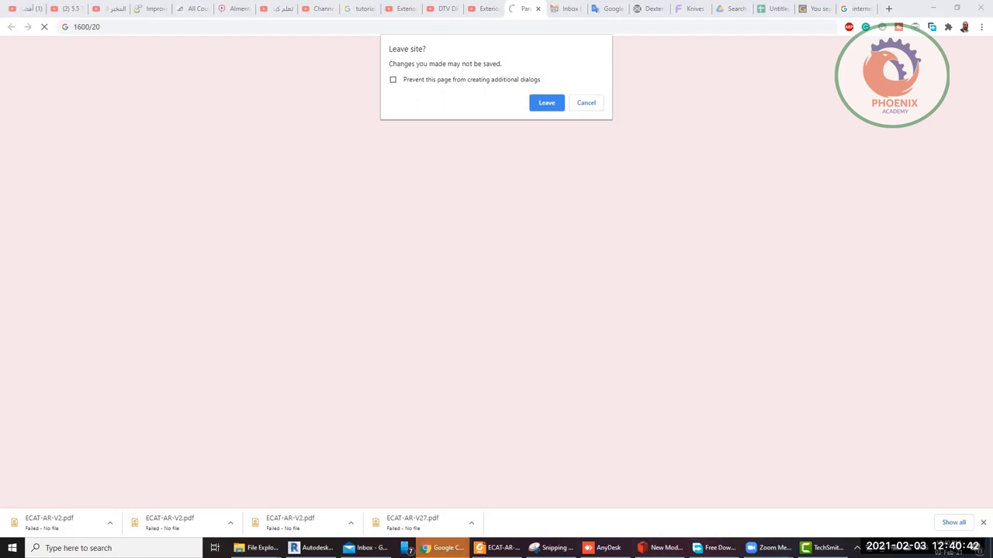
pyautogui.click(312, 547)
pyautogui.click(682, 401)
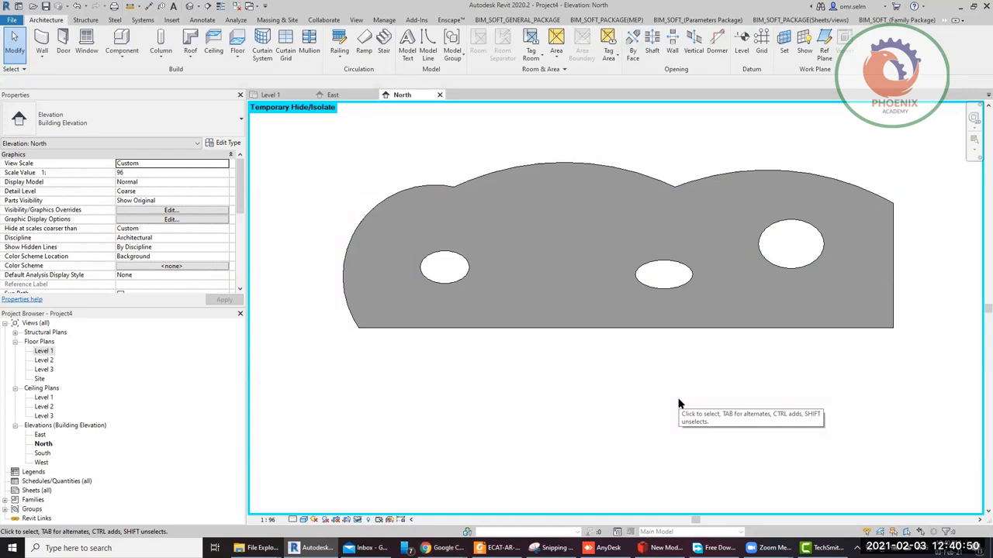
pyautogui.click(525, 173)
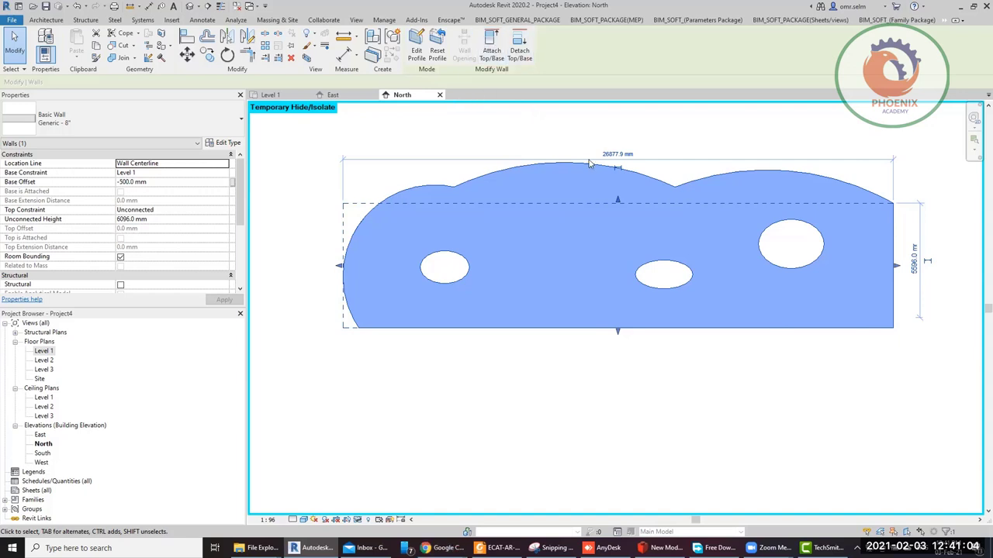
pyautogui.press('Escape')
# Switch to the Level 1 floor plan and show the whole grid layout with the walls
pyautogui.click(329, 95)
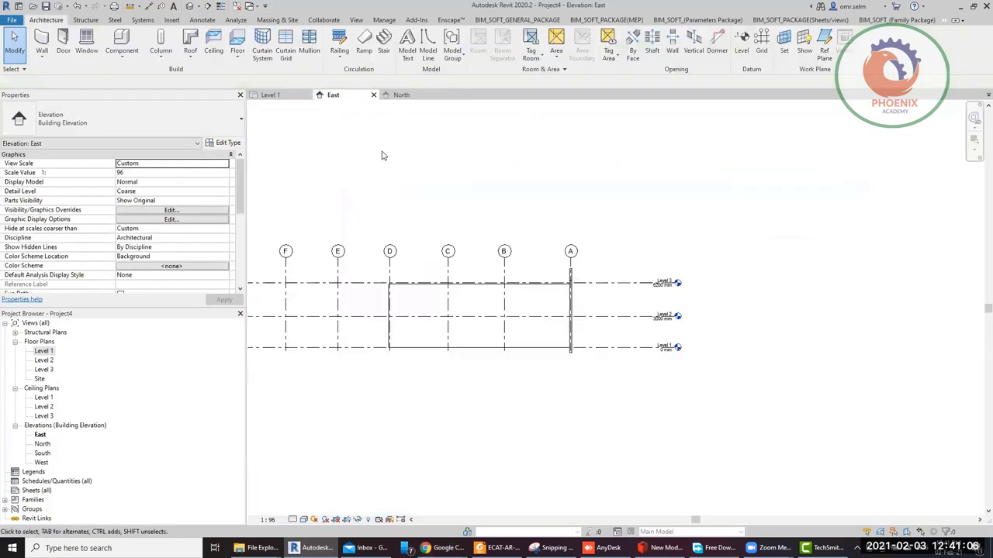
pyautogui.click(272, 96)
pyautogui.scroll(-5, 434, 203)
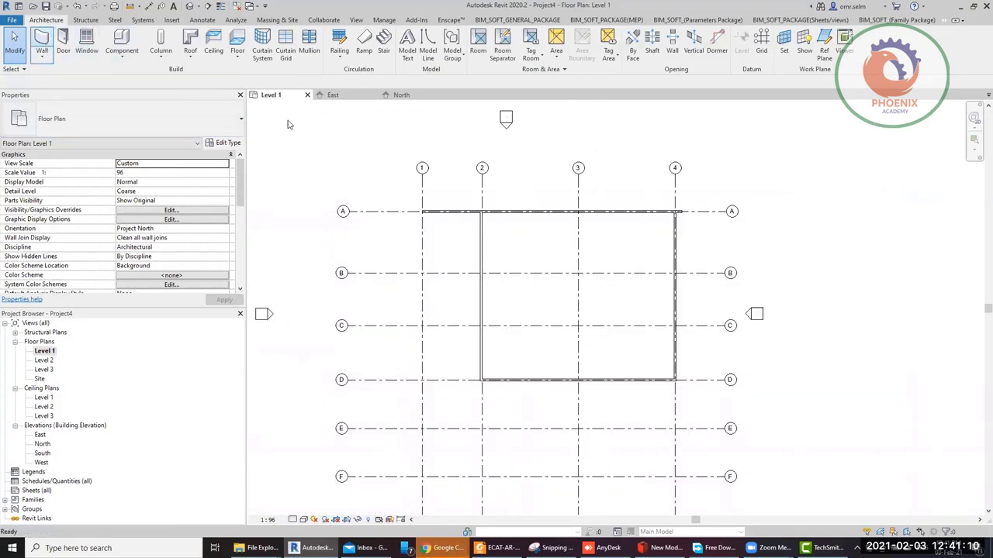
pyautogui.click(42, 43)
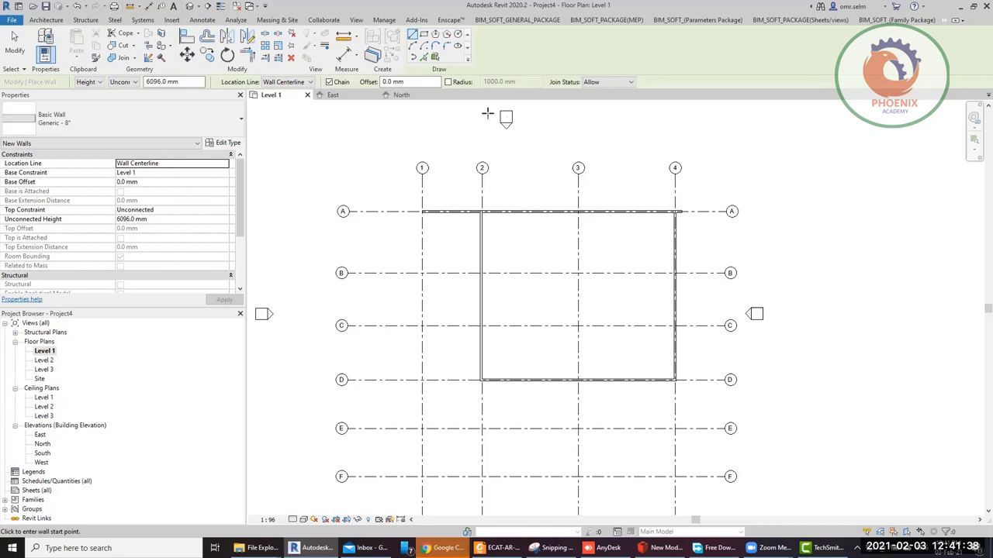
pyautogui.scroll(3, 560, 217)
pyautogui.press('Escape')
pyautogui.press('Escape')
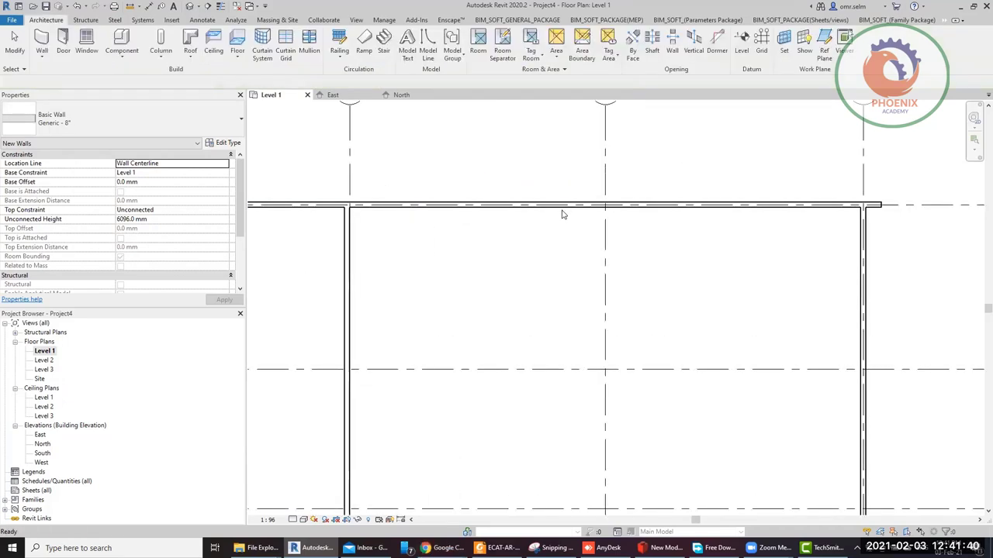
# Select the wall along grid A and open the layer structure of its Generic - 8" type for editing
pyautogui.click(561, 214)
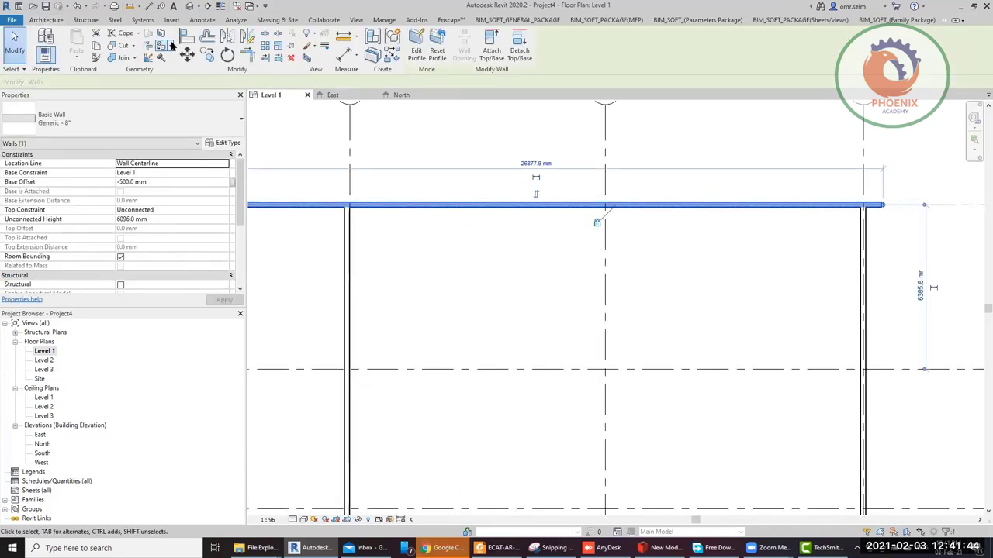
pyautogui.click(397, 205)
pyautogui.doubleClick(397, 205)
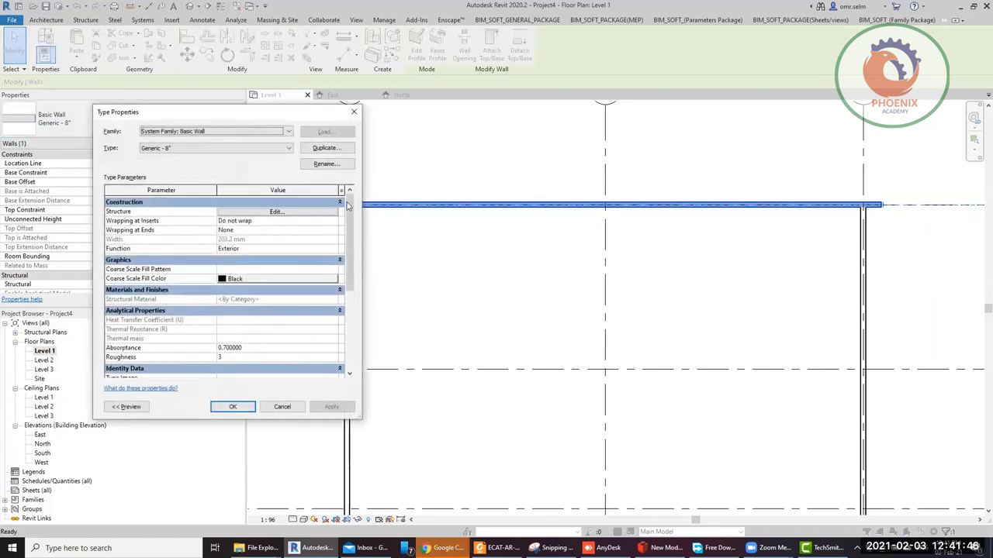
pyautogui.click(269, 214)
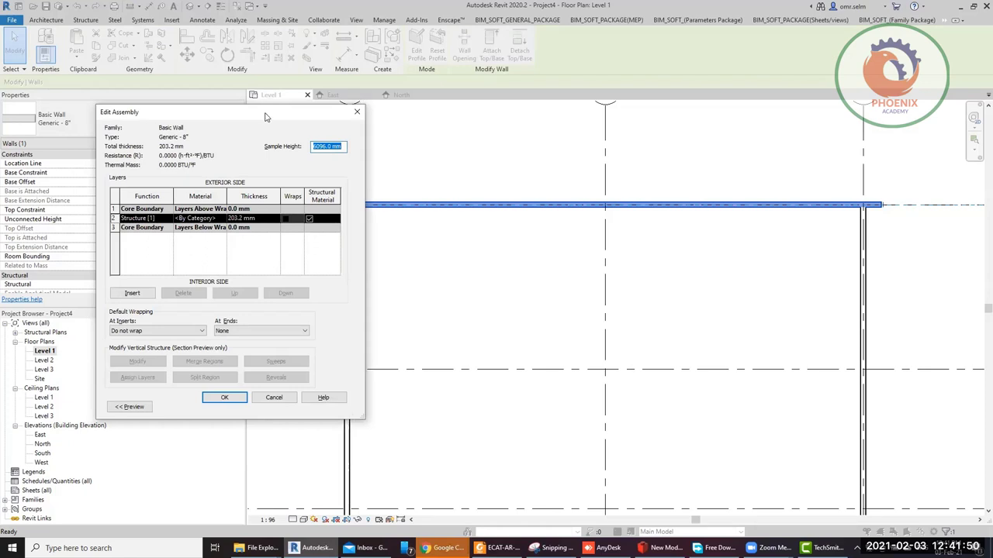
pyautogui.moveTo(261, 115); pyautogui.dragTo(607, 98)
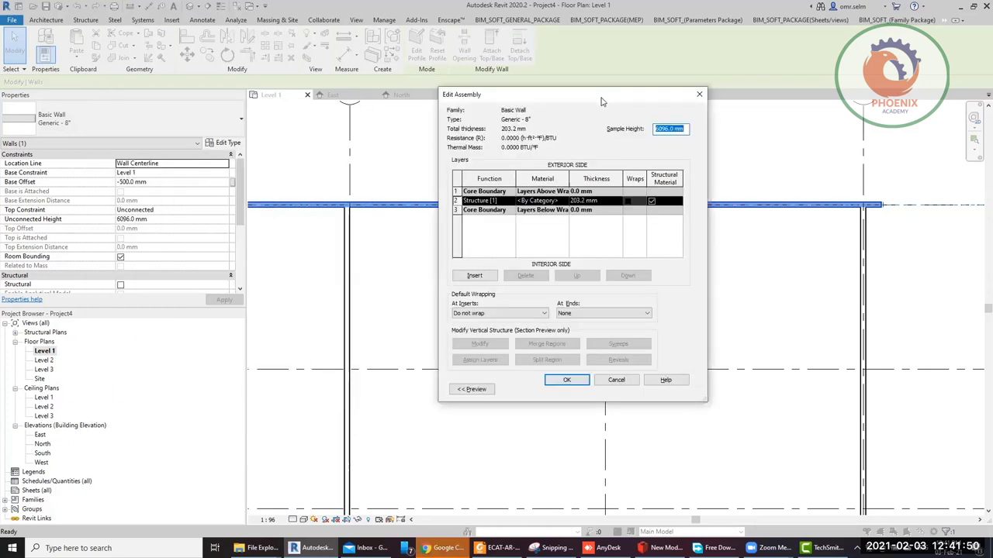
# Insert a new layer above the existing structure layer and set its thickness to 10 mm
pyautogui.click(474, 276)
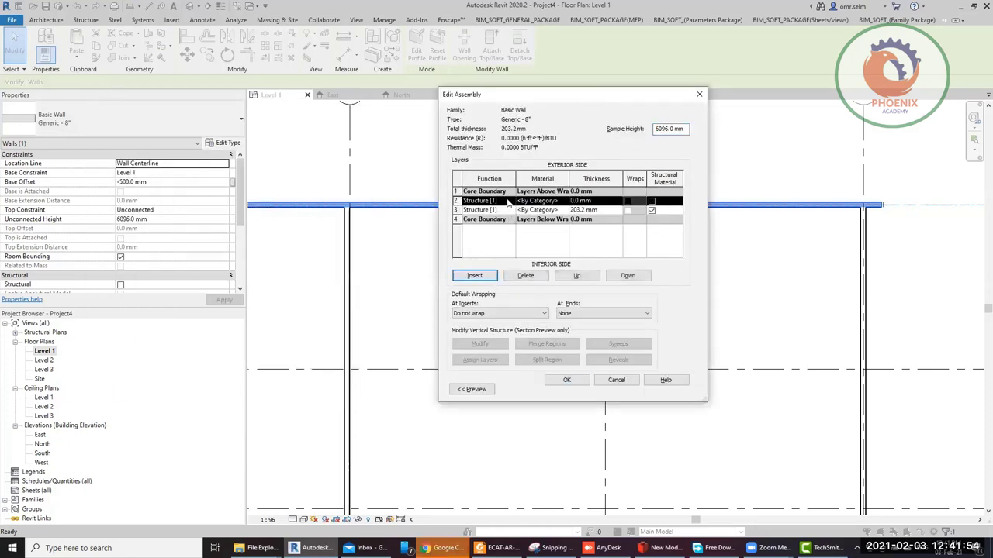
pyautogui.click(604, 201)
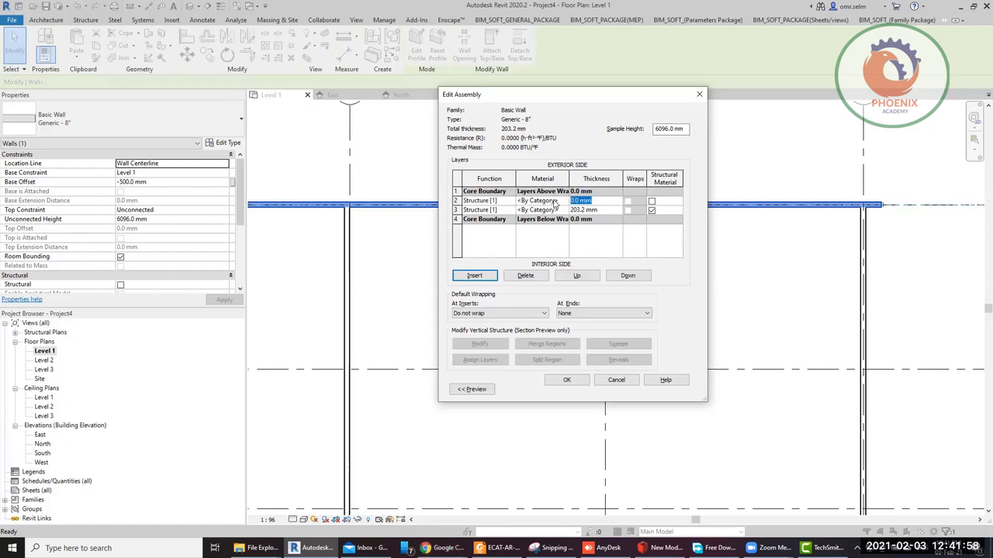
pyautogui.write('50')
pyautogui.doubleClick(572, 201)
pyautogui.click(509, 202)
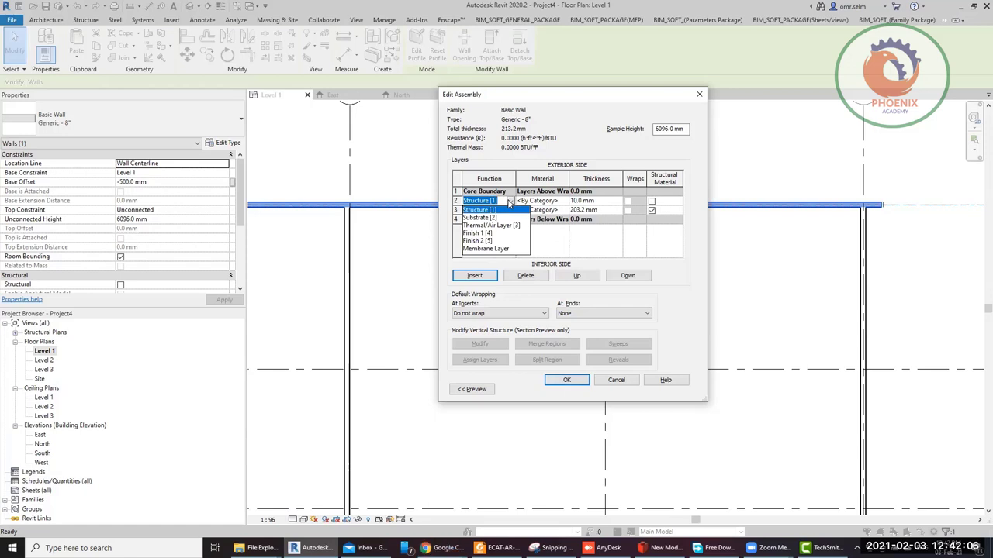
# Set the new layer's thickness to 20 mm and its function to Finish 1 [4]
pyautogui.click(604, 210)
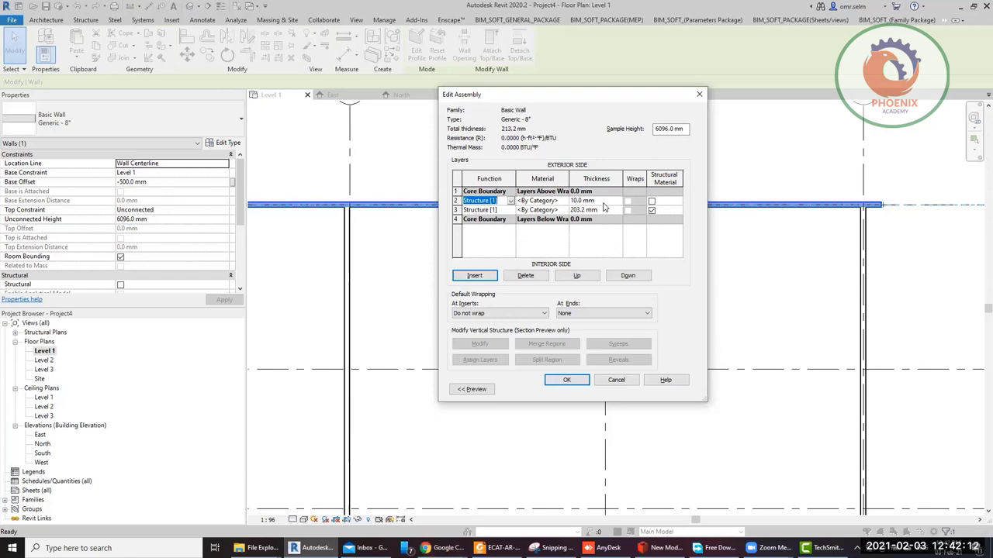
pyautogui.click(601, 202)
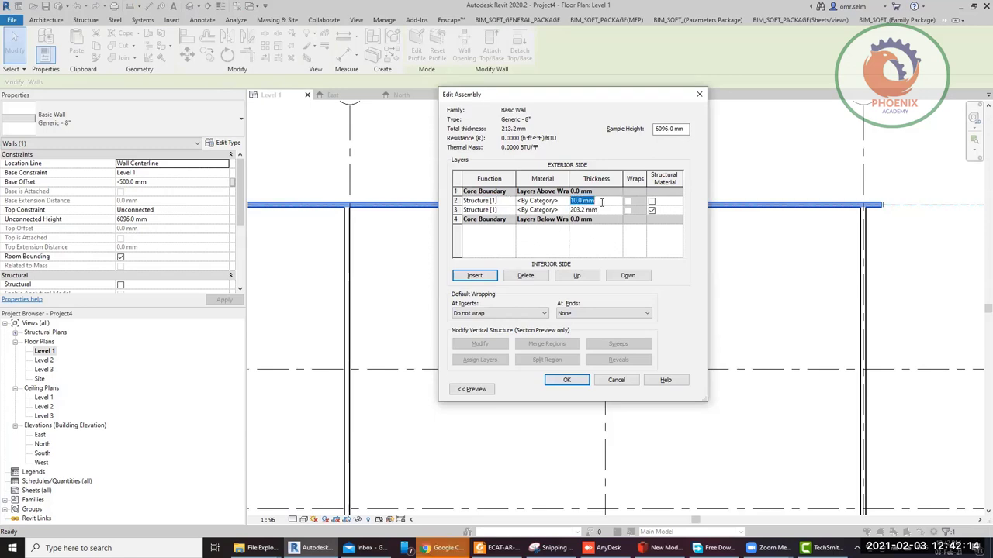
pyautogui.write('20')
pyautogui.click(500, 201)
pyautogui.click(510, 201)
pyautogui.click(488, 234)
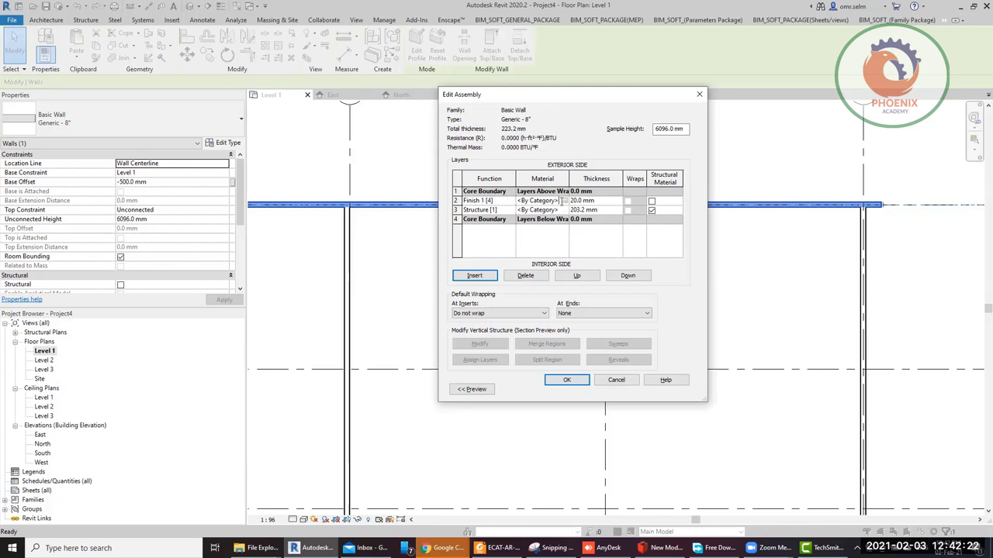
# Search the materials for "plas" and assign Gypsum Wall Board to the Finish 1 [4] layer
pyautogui.click(560, 201)
pyautogui.click(584, 198)
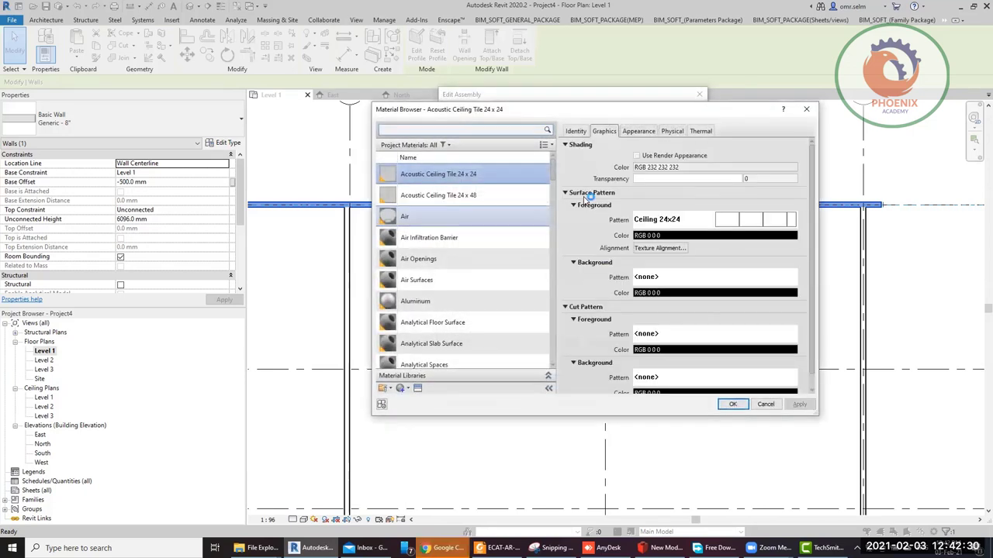
pyautogui.click(472, 129)
pyautogui.write('plas')
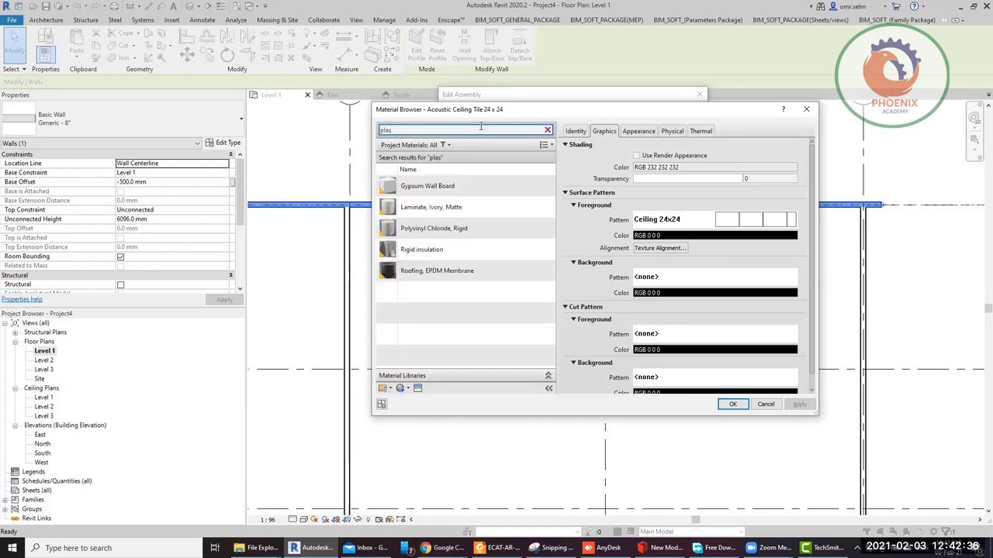
pyautogui.click(454, 186)
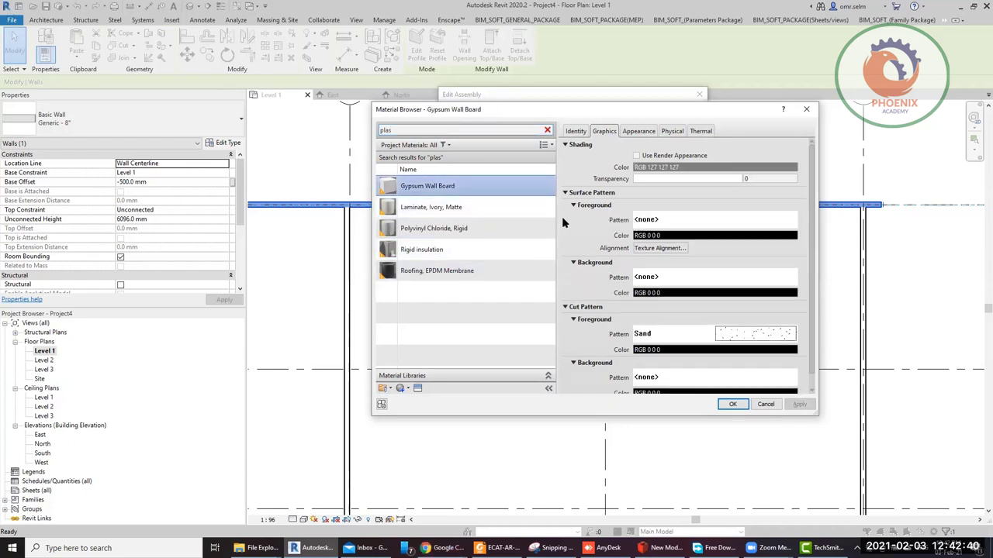
pyautogui.click(722, 403)
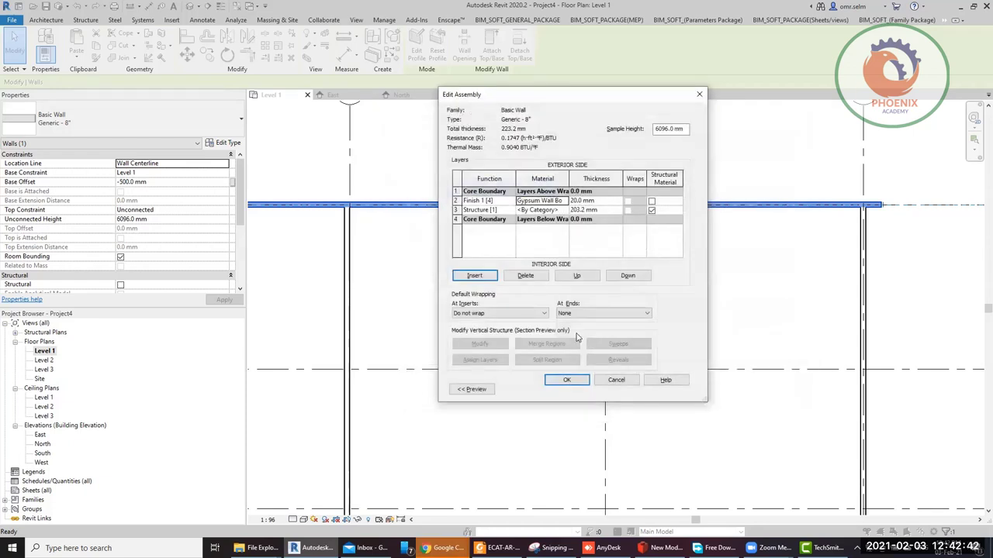
# Show the assembly preview and insert another layer with function Finish 2 [5] and thickness 20 mm
pyautogui.click(472, 389)
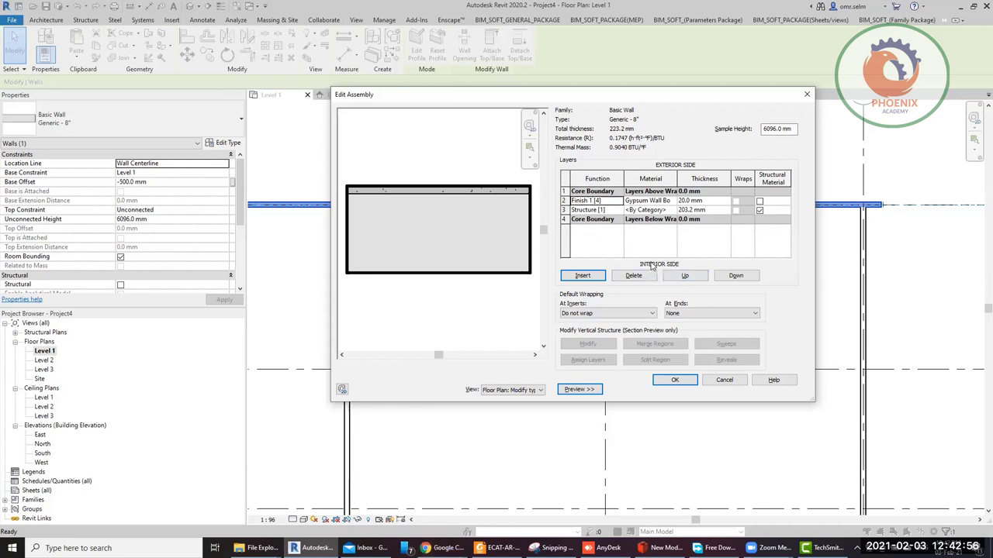
pyautogui.click(596, 276)
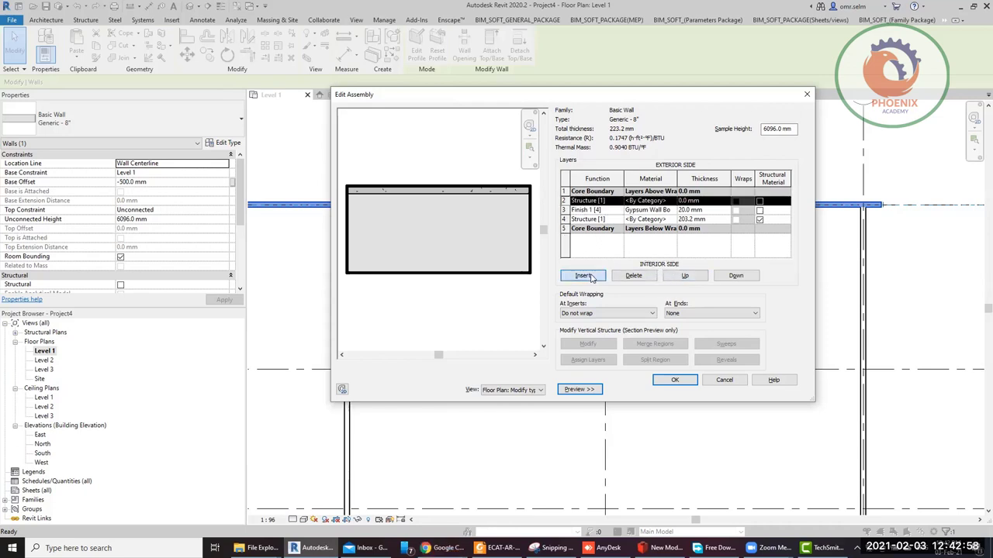
pyautogui.click(617, 201)
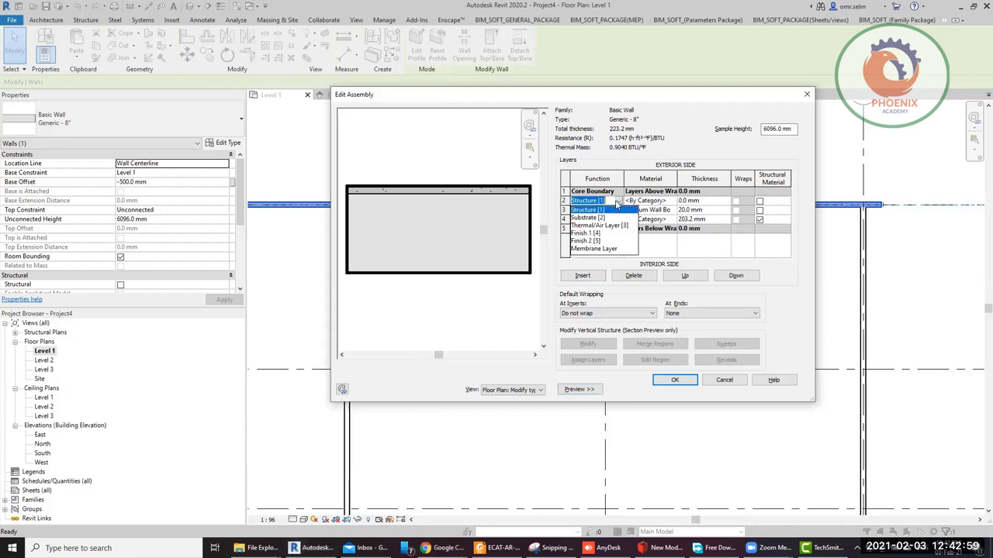
pyautogui.click(598, 241)
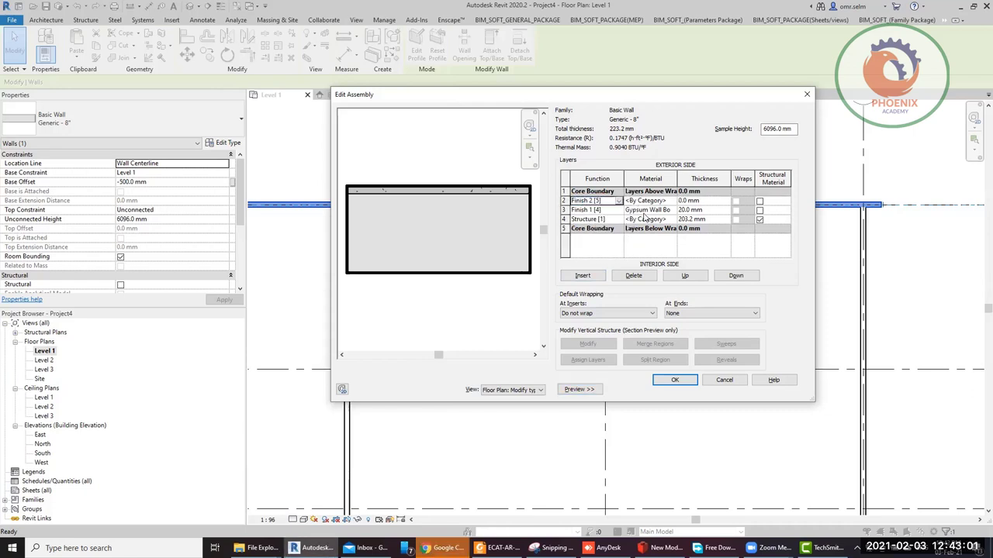
pyautogui.click(702, 201)
pyautogui.write('20')
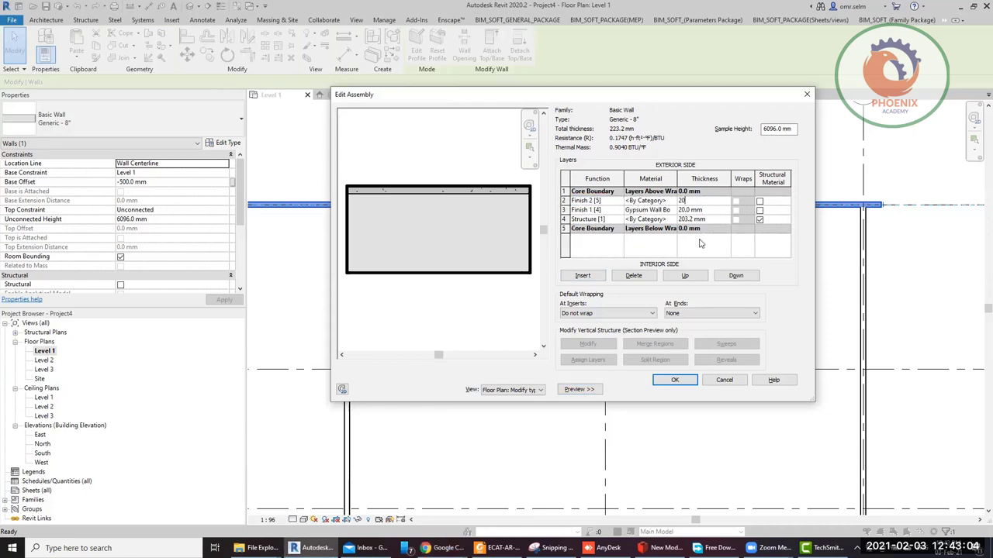
# Move the Finish 2 [5] layer outside the core on the interior side and Finish 1 [4] outside the core on the exterior side
pyautogui.click(736, 275)
pyautogui.click(735, 275)
pyautogui.click(735, 275)
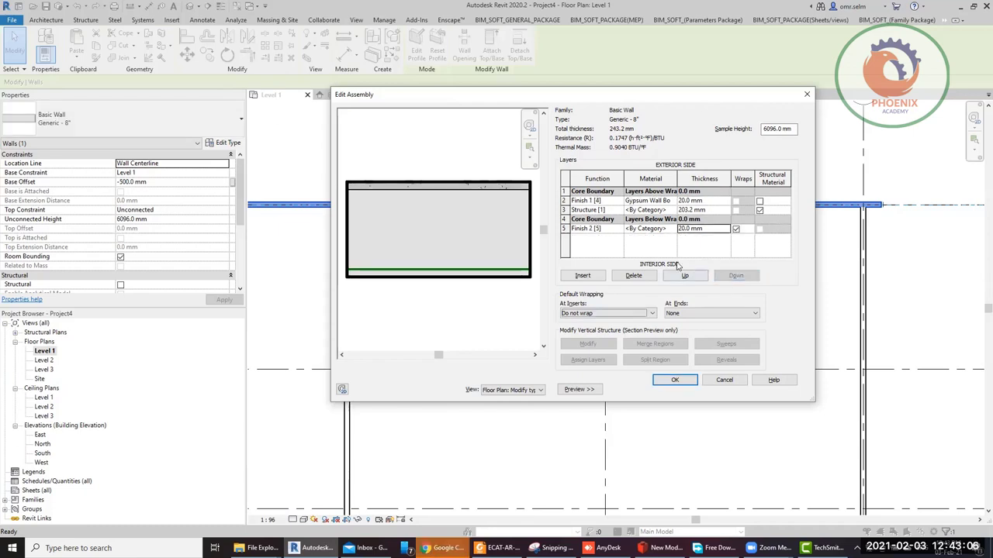
pyautogui.click(573, 204)
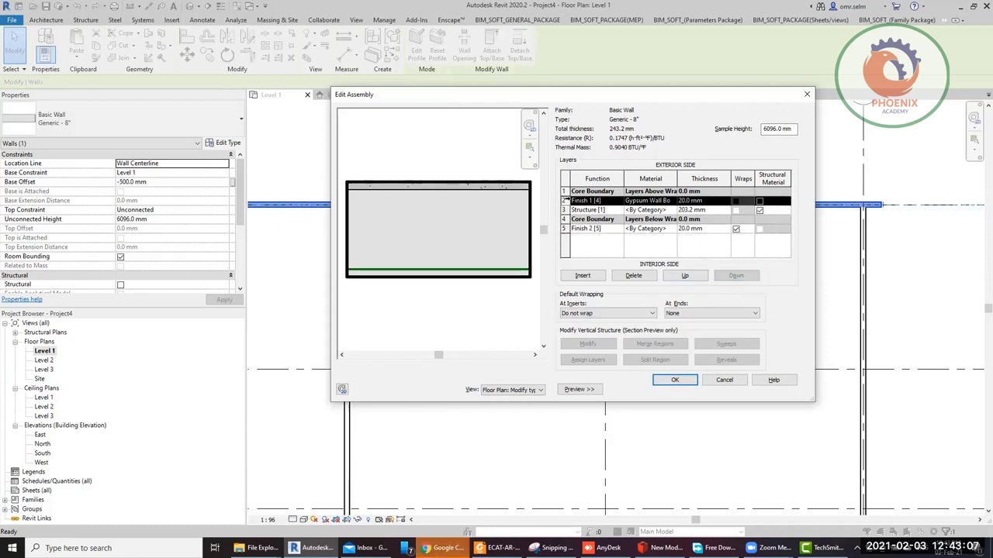
pyautogui.click(685, 276)
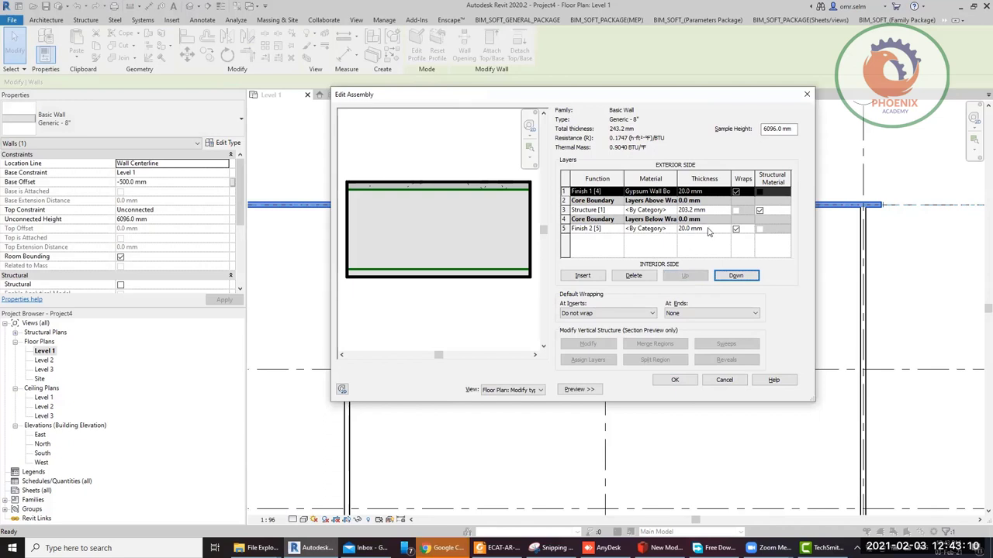
# Assign the Interior Walls material to the Finish 2 [5] layer
pyautogui.click(656, 230)
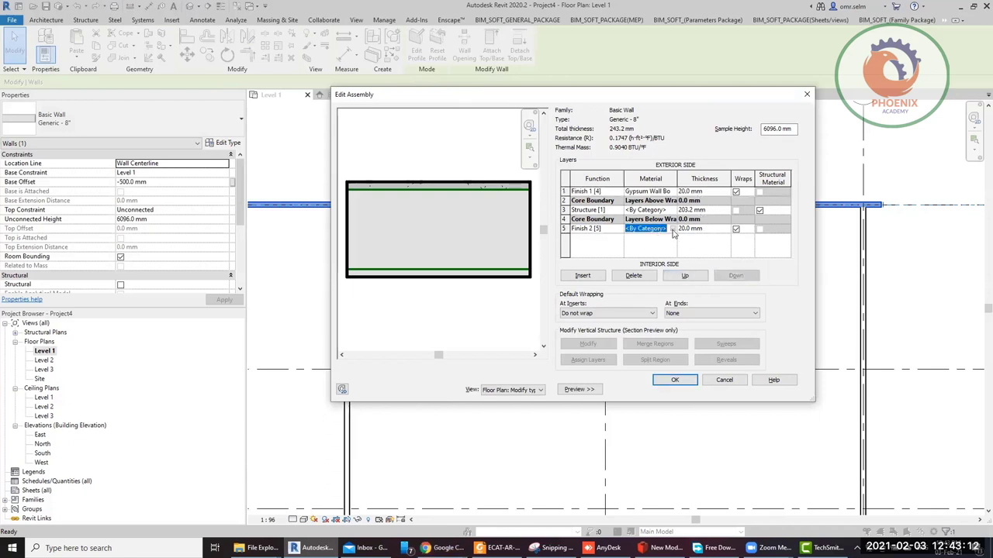
pyautogui.click(673, 229)
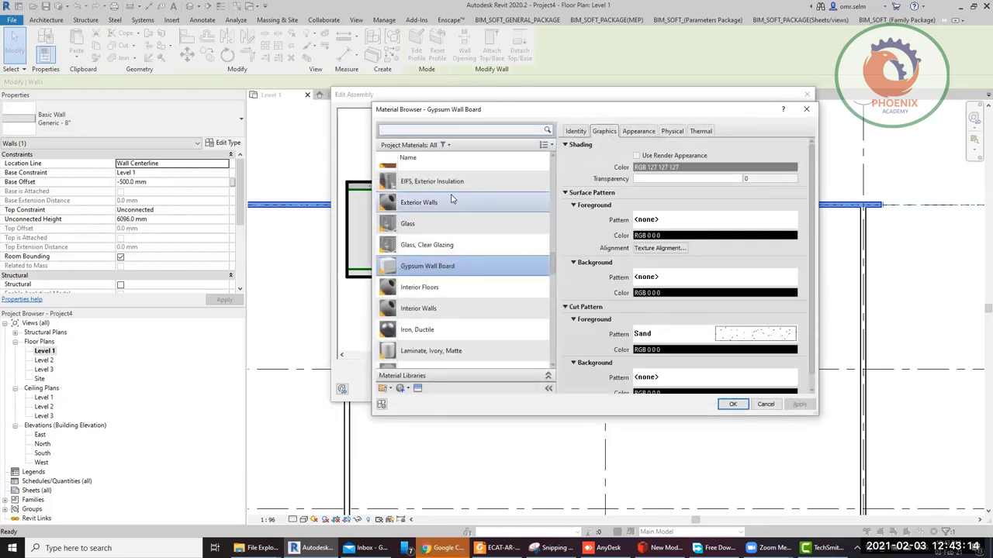
pyautogui.scroll(1, 467, 230)
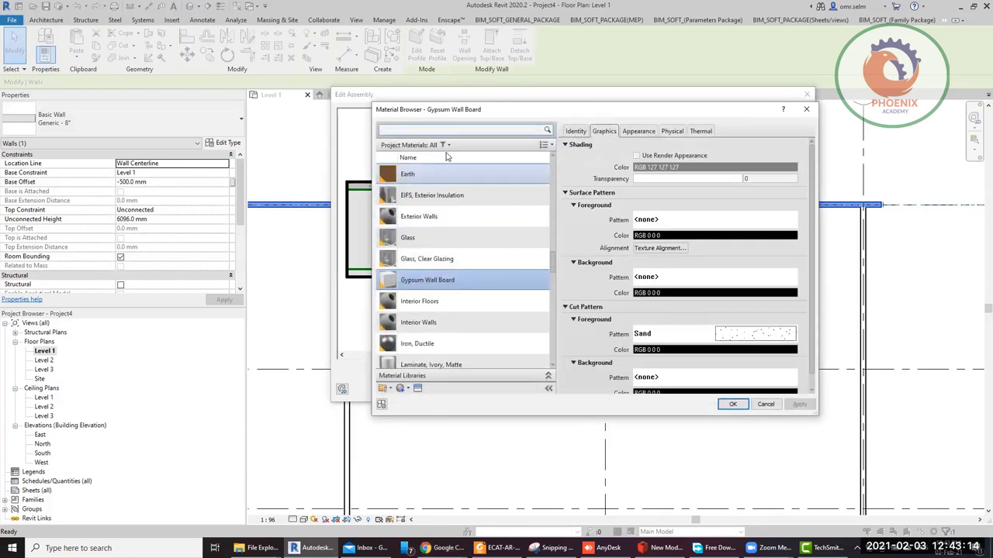
pyautogui.click(459, 305)
pyautogui.click(458, 323)
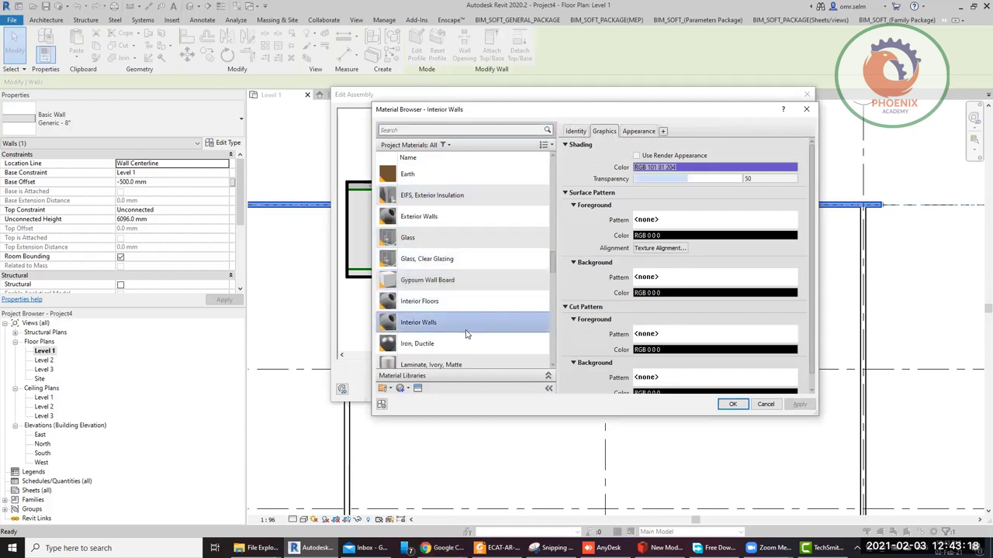
pyautogui.click(732, 405)
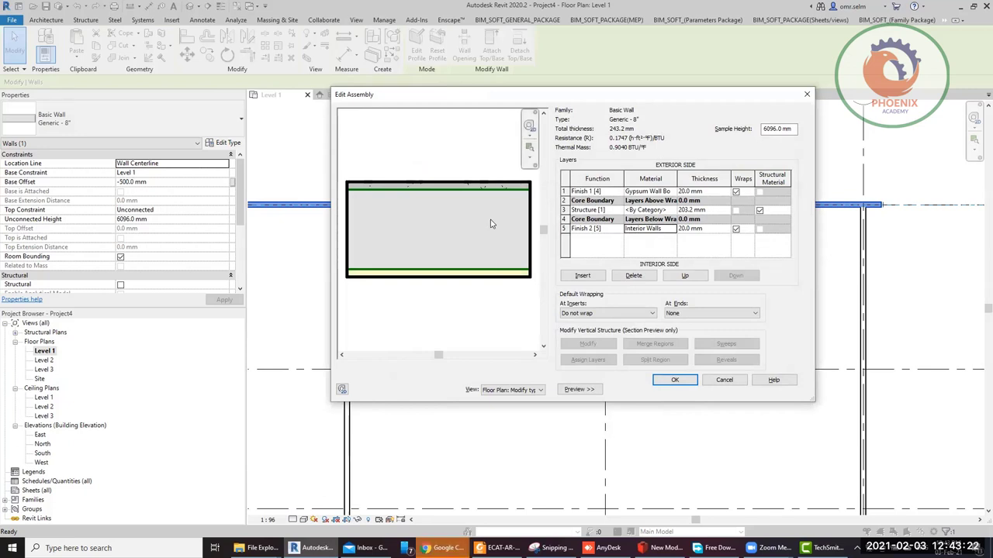
# Apply the edited wall assembly, removing the unsatisfied constraints, and deselect the wall
pyautogui.click(672, 380)
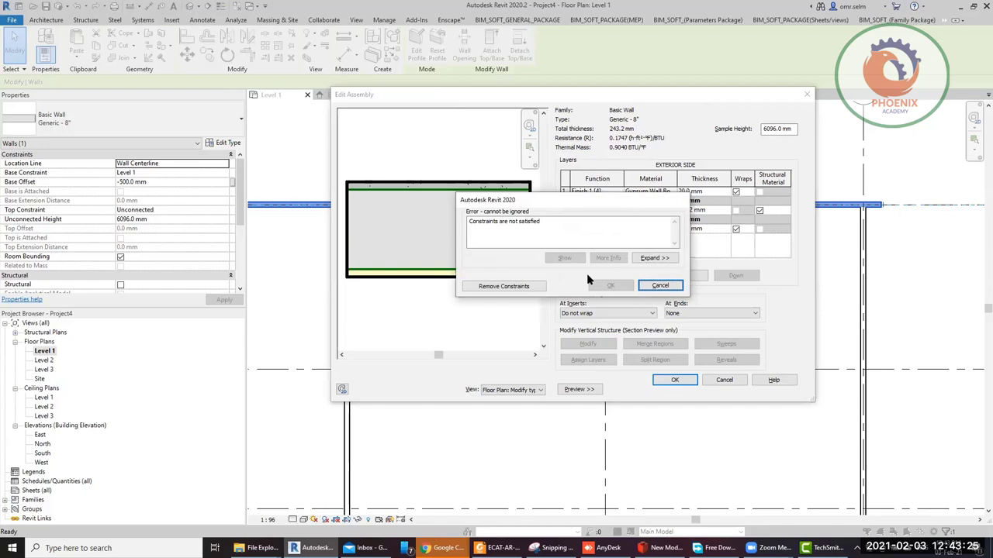
pyautogui.click(525, 287)
pyautogui.click(674, 389)
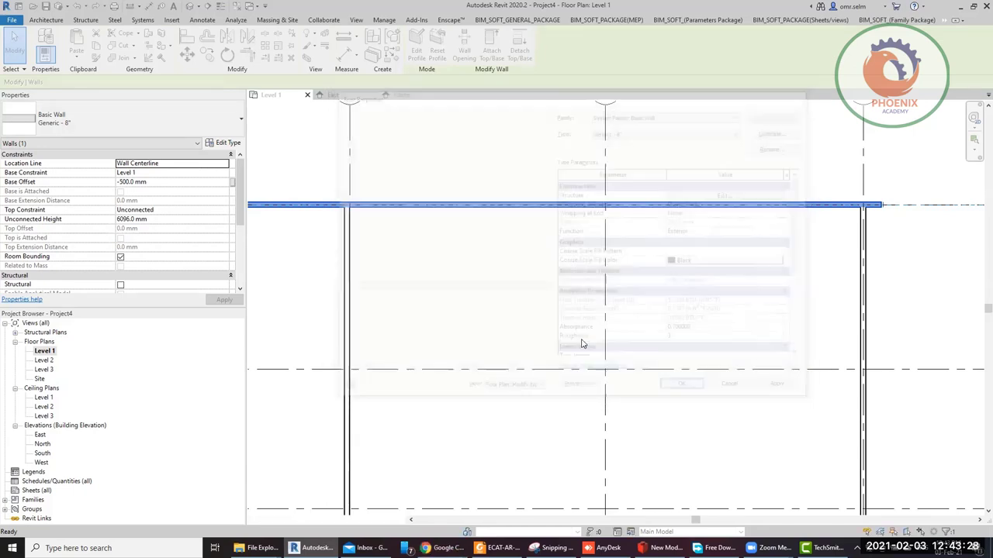
pyautogui.press('Escape')
# Set the Level 1 plan's detail level to Fine for the wall junction at grids A and 2
pyautogui.scroll(-2, 591, 234)
pyautogui.scroll(-1, 591, 234)
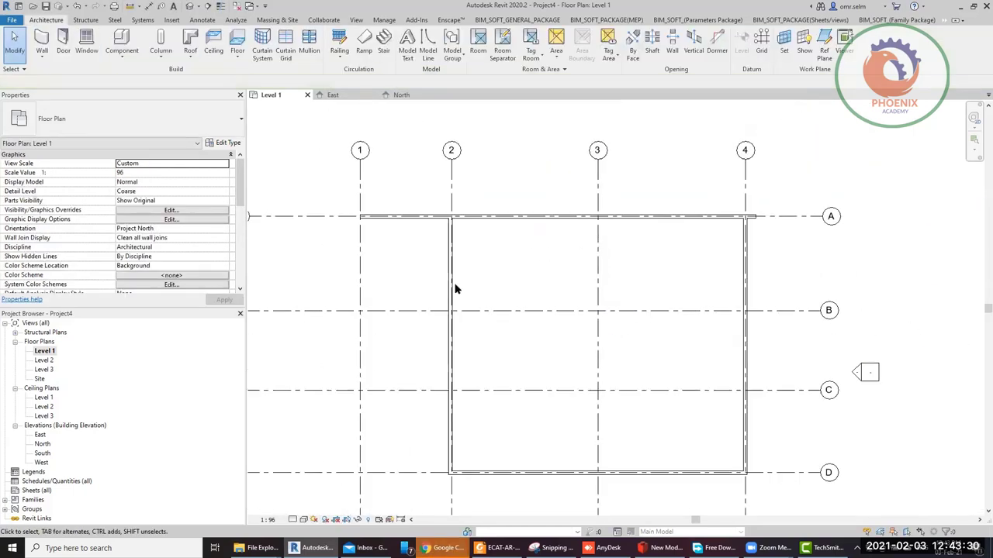
pyautogui.scroll(5, 455, 215)
pyautogui.scroll(2, 468, 191)
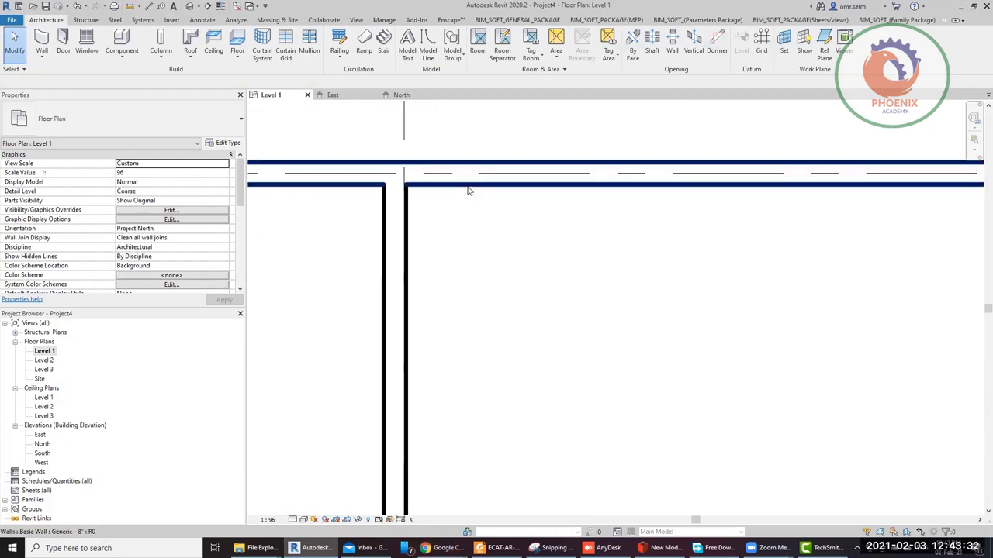
pyautogui.scroll(-1, 511, 219)
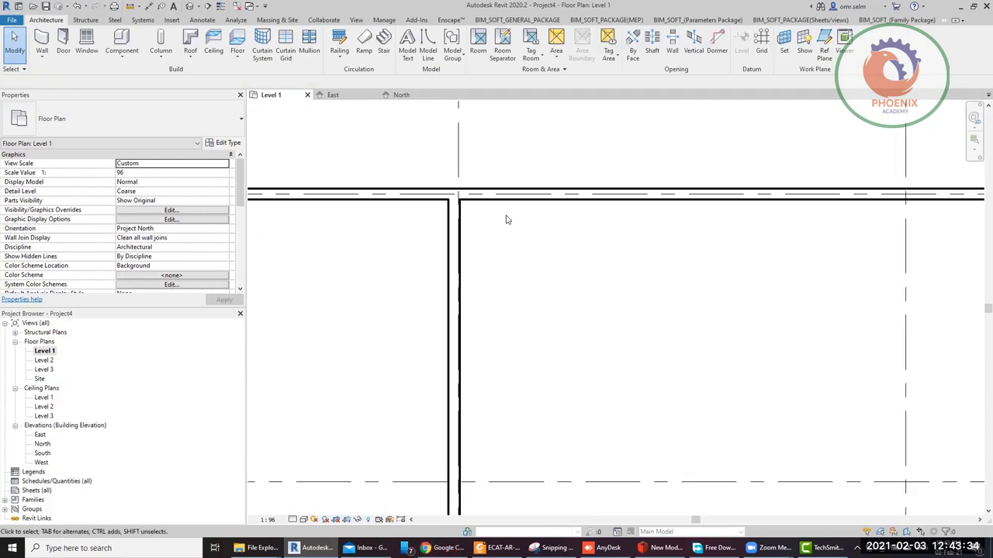
pyautogui.click(293, 519)
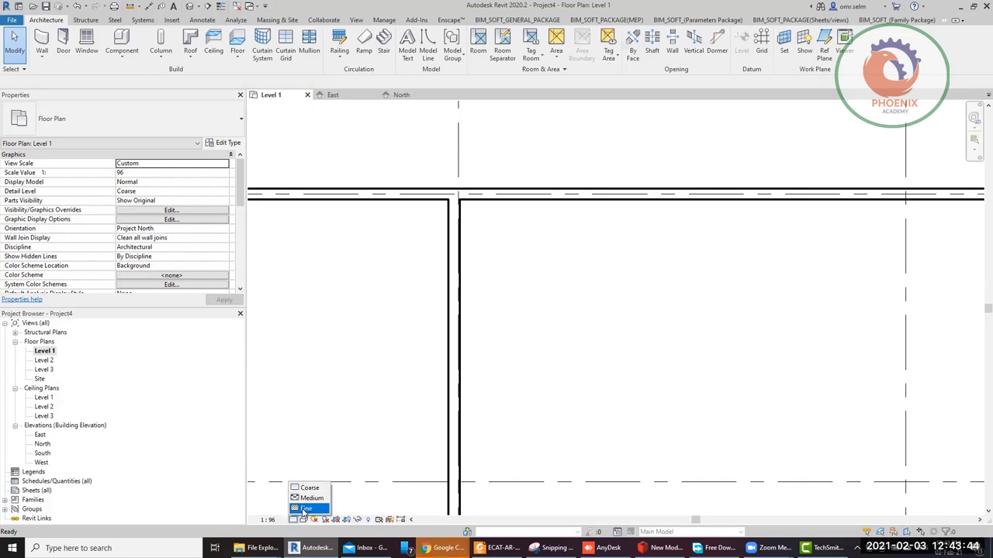
pyautogui.click(304, 509)
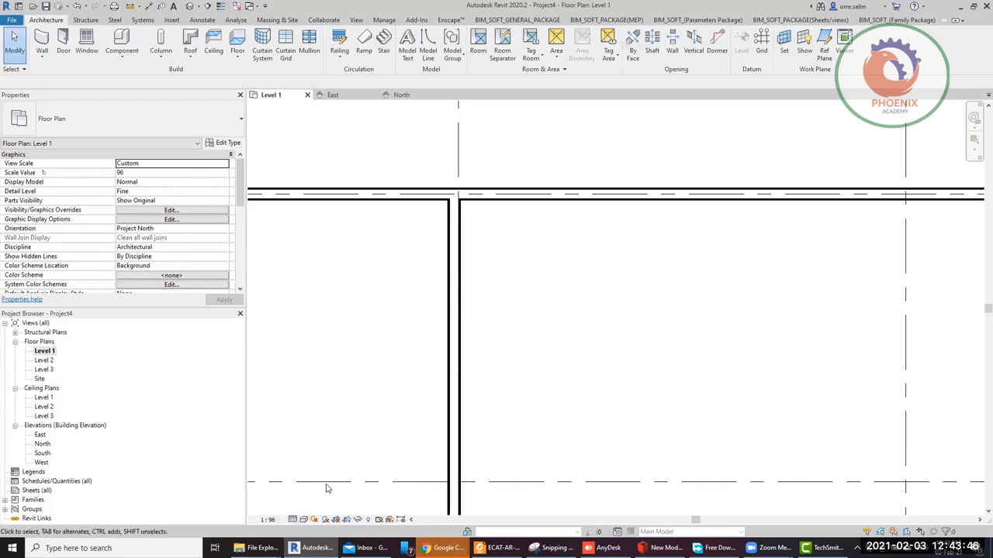
# Turn on thin lines to display the wall layers at the junction of grids A and 2
pyautogui.scroll(5, 468, 208)
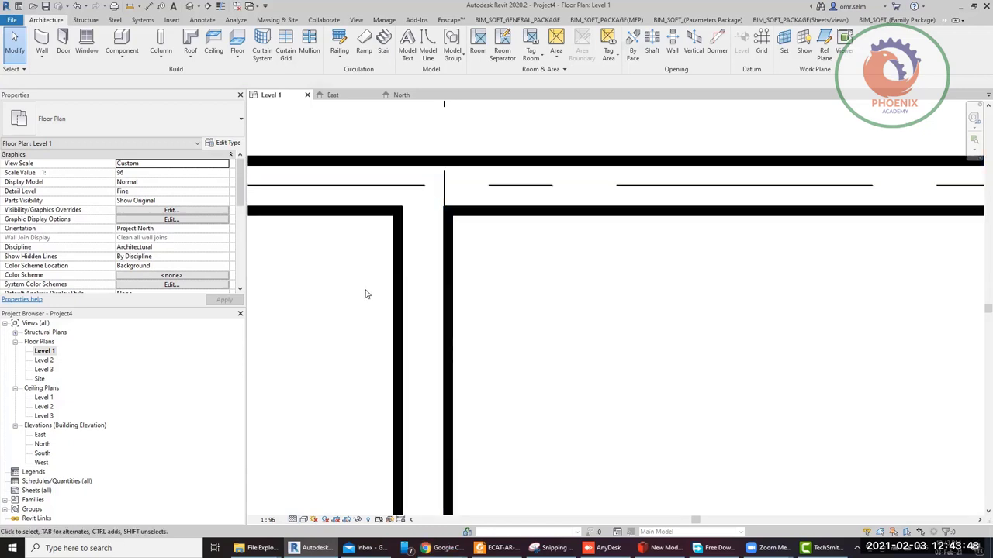
pyautogui.click(220, 7)
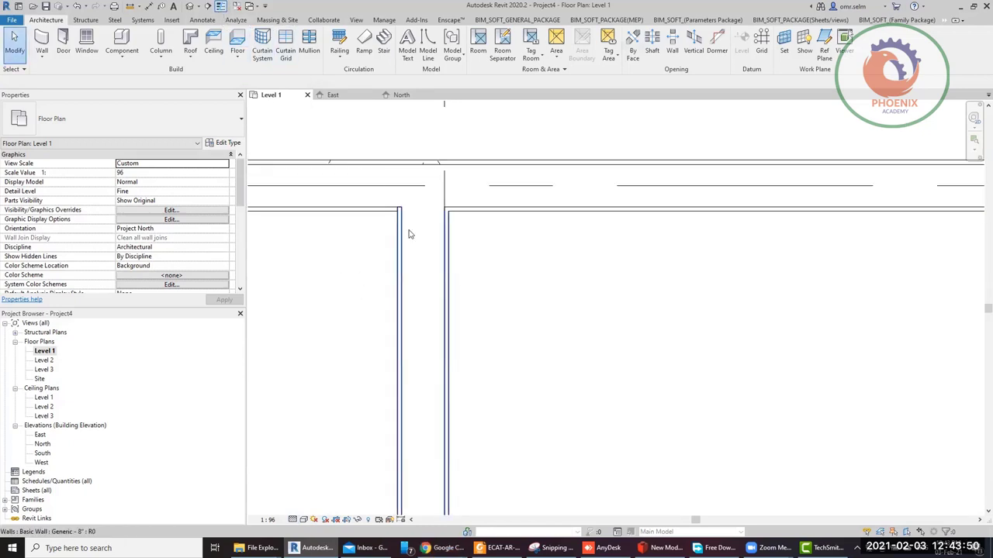
pyautogui.moveTo(490, 250); pyautogui.dragTo(545, 255, button='middle')
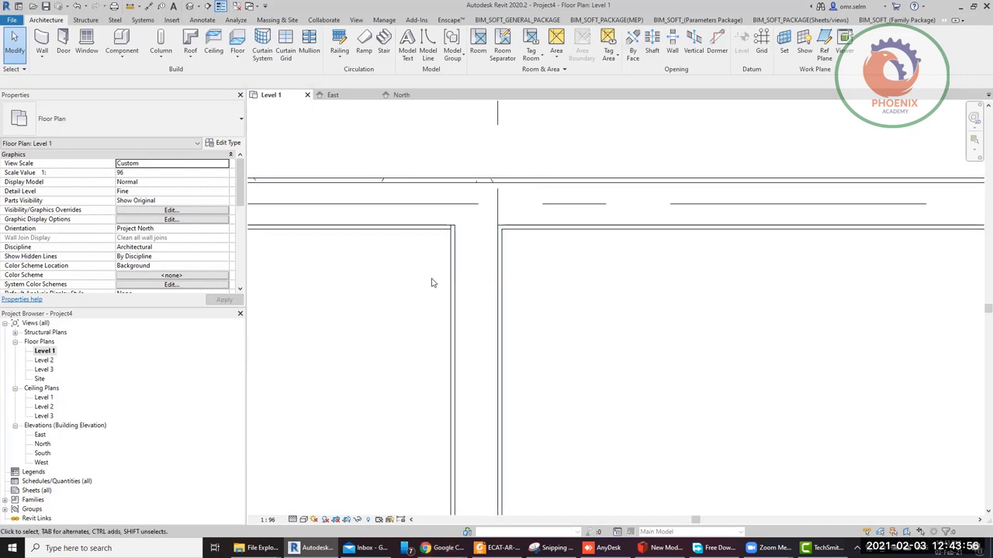
pyautogui.moveTo(432, 283); pyautogui.dragTo(497, 247, button='middle')
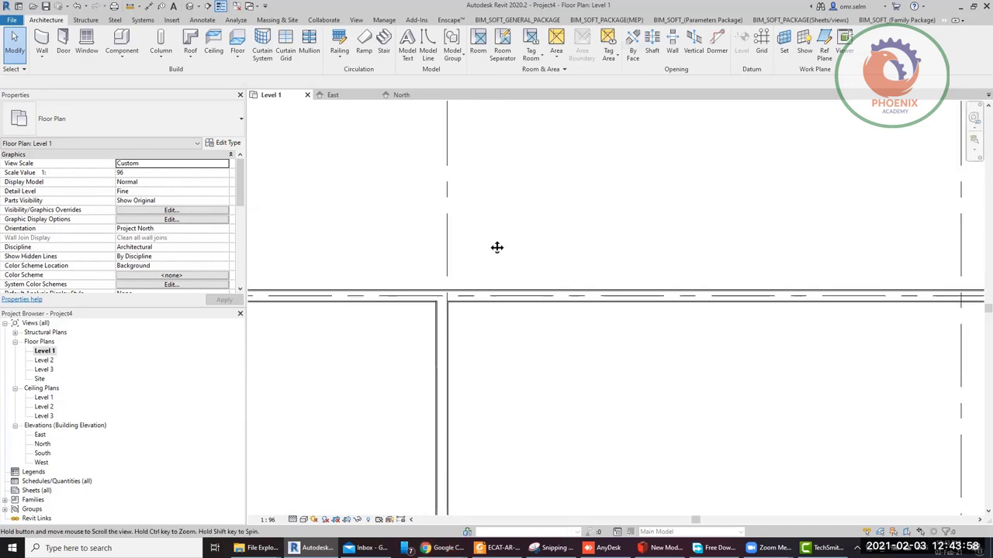
# Draw a horizontal Generic - 8" Masonry wall about 7400 mm long above the grid A wall, crossing grid 2
pyautogui.click(14, 42)
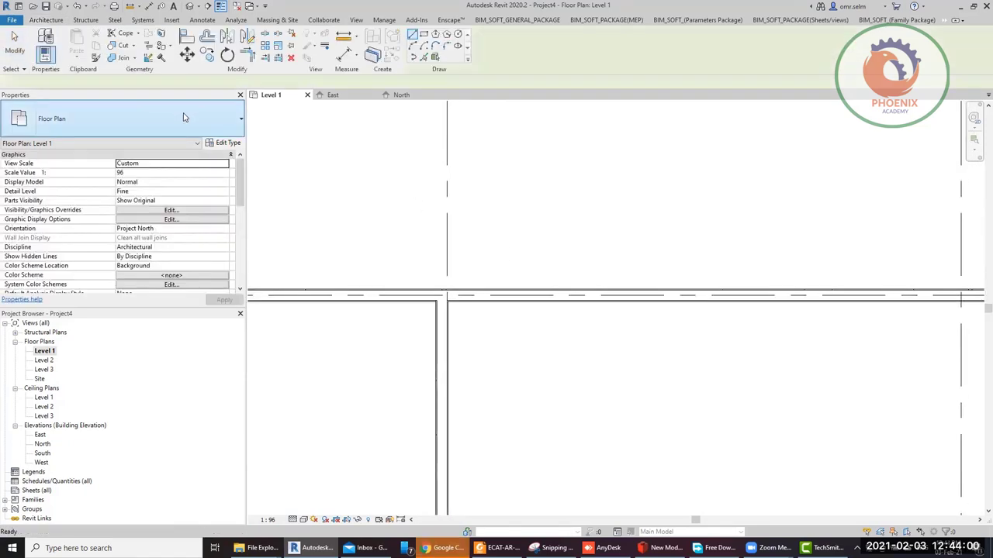
pyautogui.press('w')
pyautogui.press('a')
pyautogui.click(184, 117)
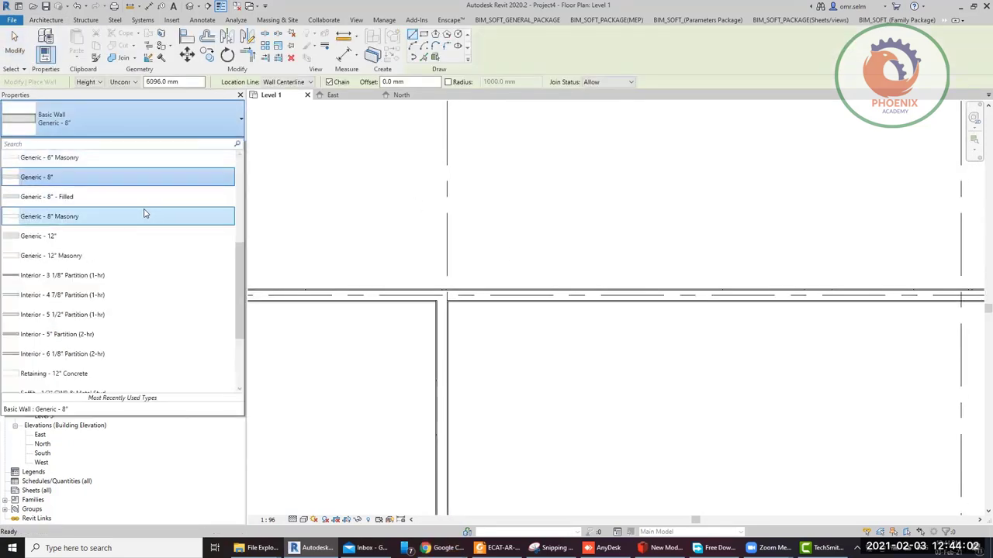
pyautogui.click(144, 216)
pyautogui.click(357, 183)
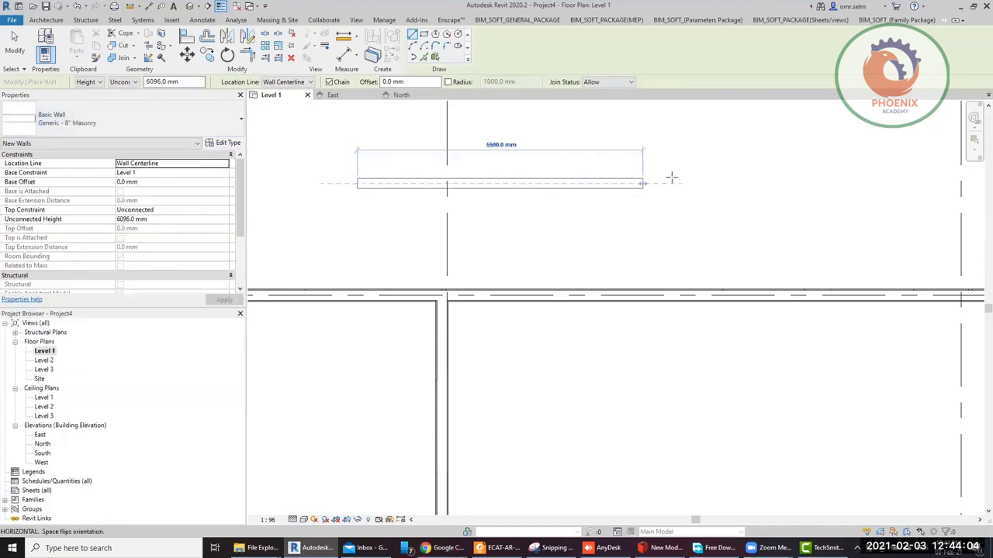
pyautogui.click(742, 183)
pyautogui.press('Escape')
pyautogui.press('Escape')
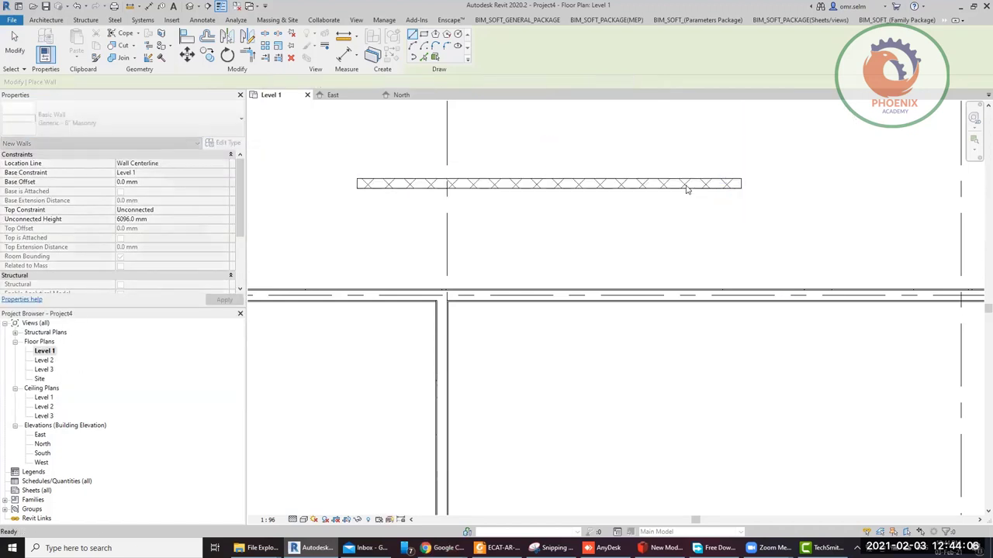
pyautogui.press('Escape')
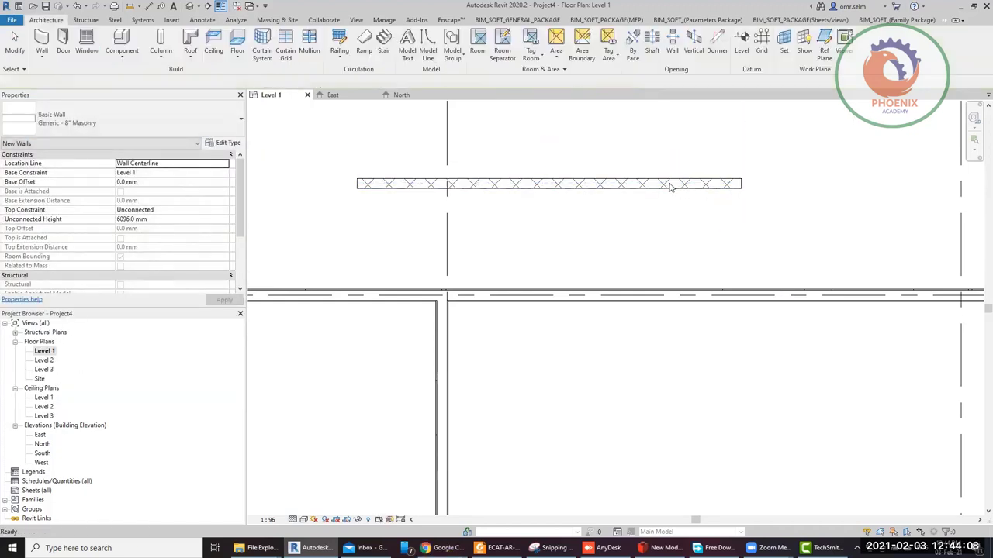
# In the new masonry wall's type structure, add a Finish 1 [4] layer outside the exterior core boundary
pyautogui.click(648, 186)
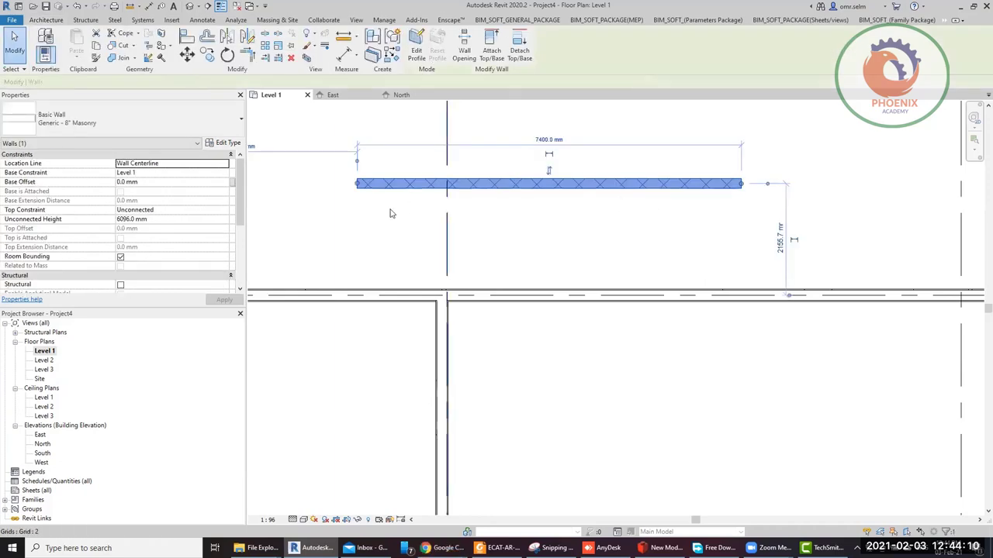
pyautogui.click(228, 145)
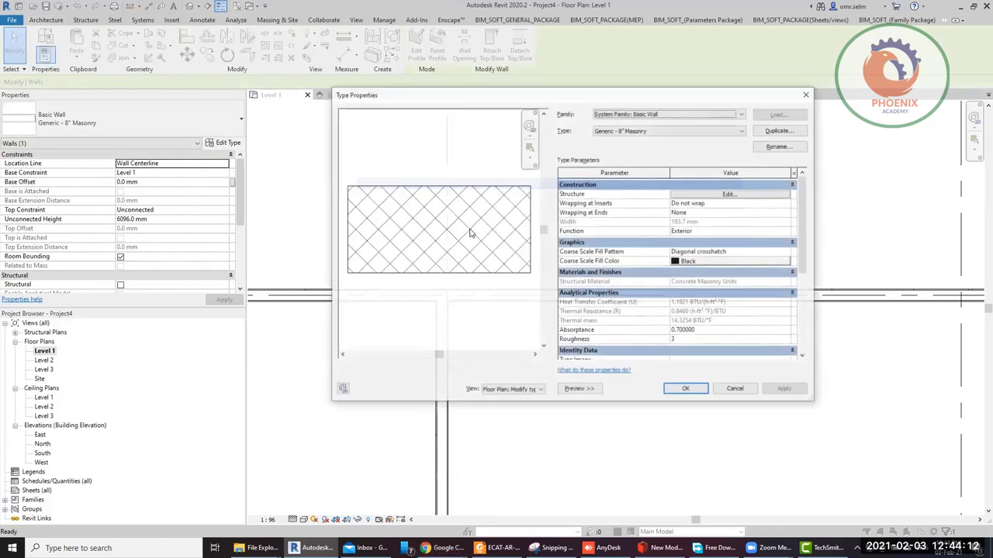
pyautogui.click(714, 195)
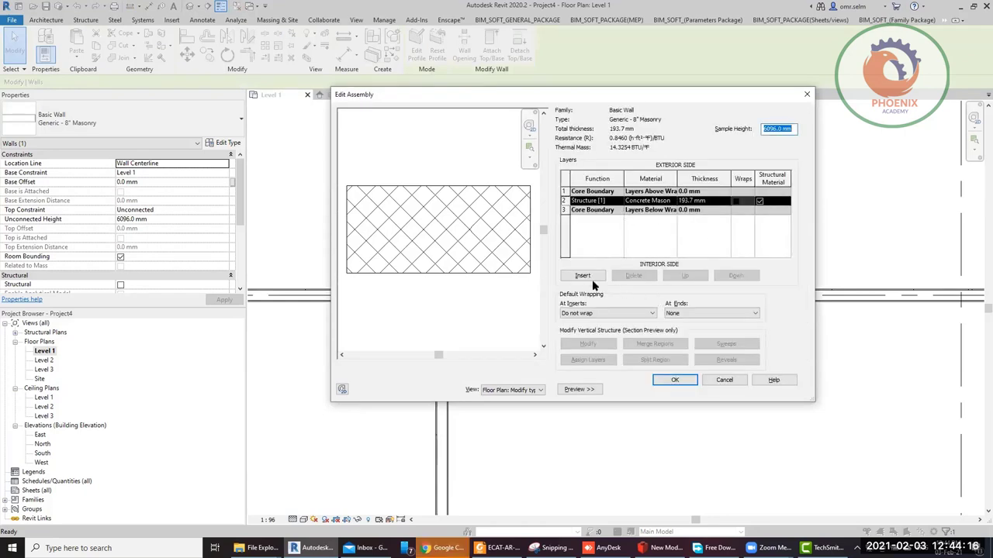
pyautogui.click(583, 276)
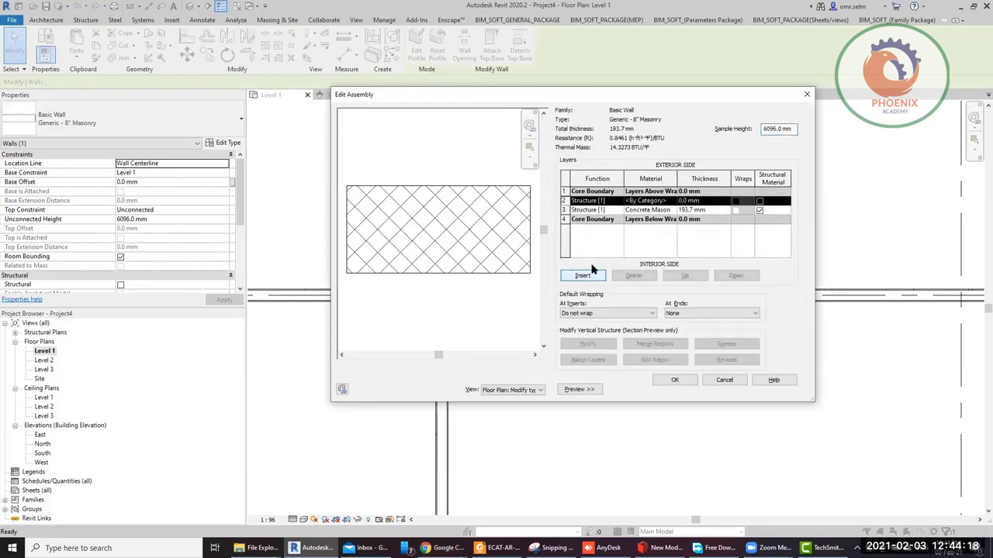
pyautogui.click(617, 204)
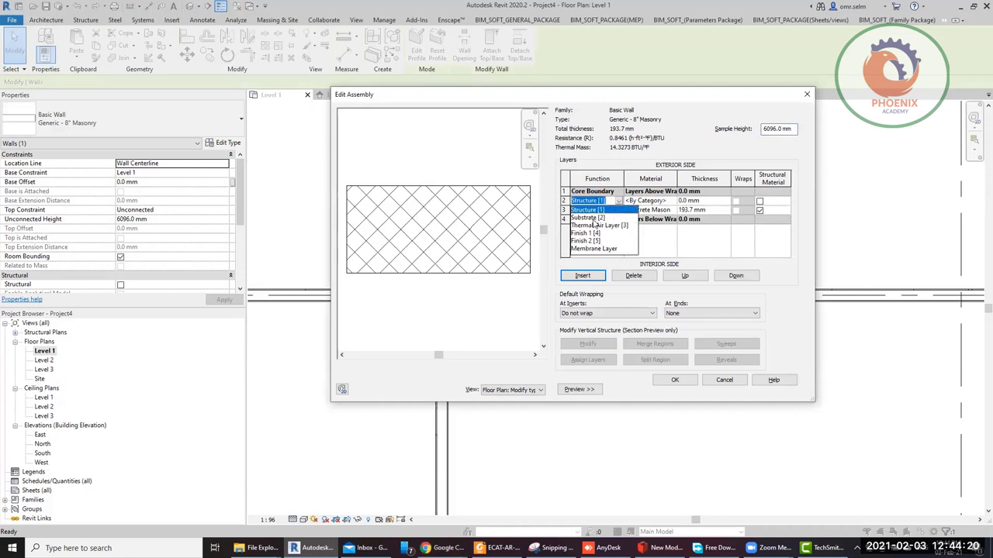
pyautogui.click(591, 238)
pyautogui.click(686, 276)
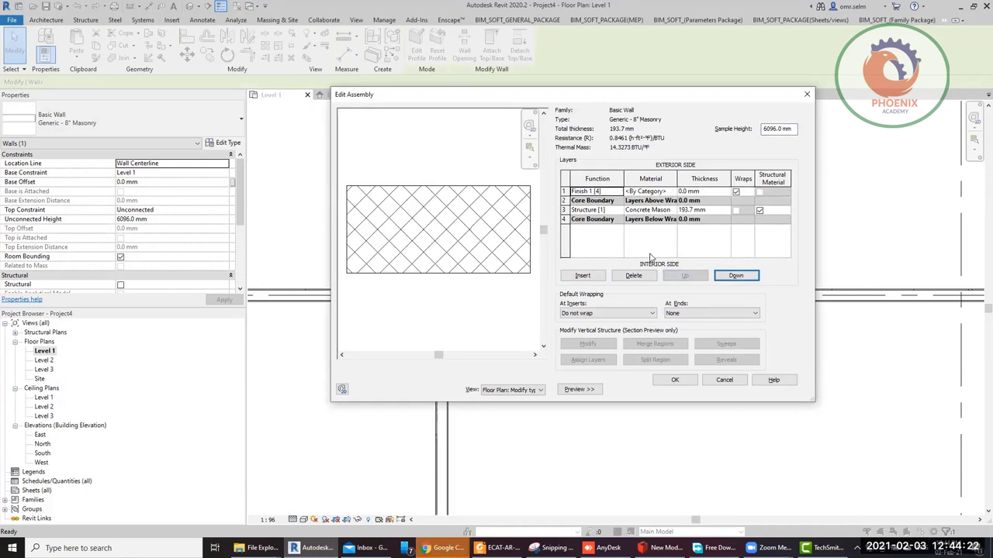
# Insert a Finish 2 [5] layer and move it below the interior core boundary of the masonry wall assembly
pyautogui.click(582, 276)
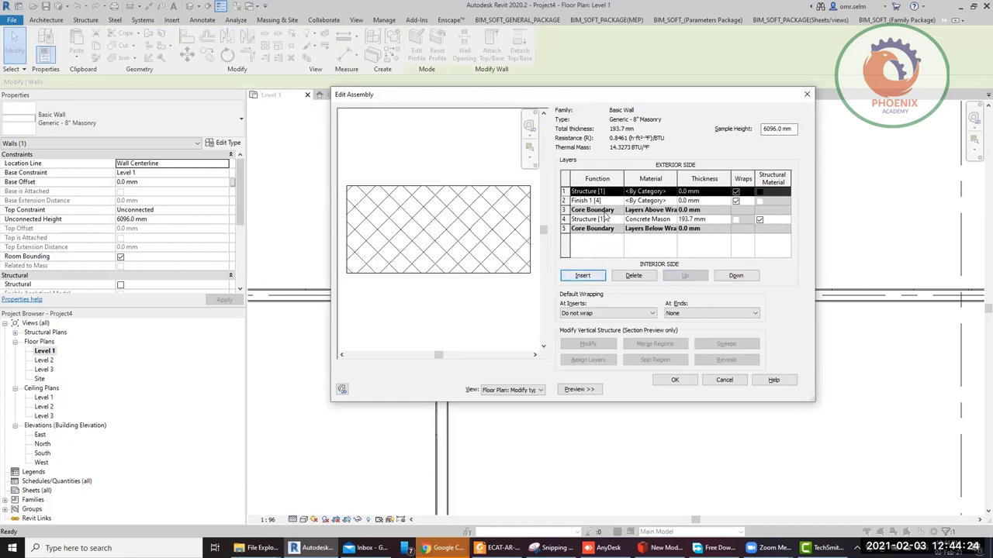
pyautogui.click(615, 192)
pyautogui.click(618, 193)
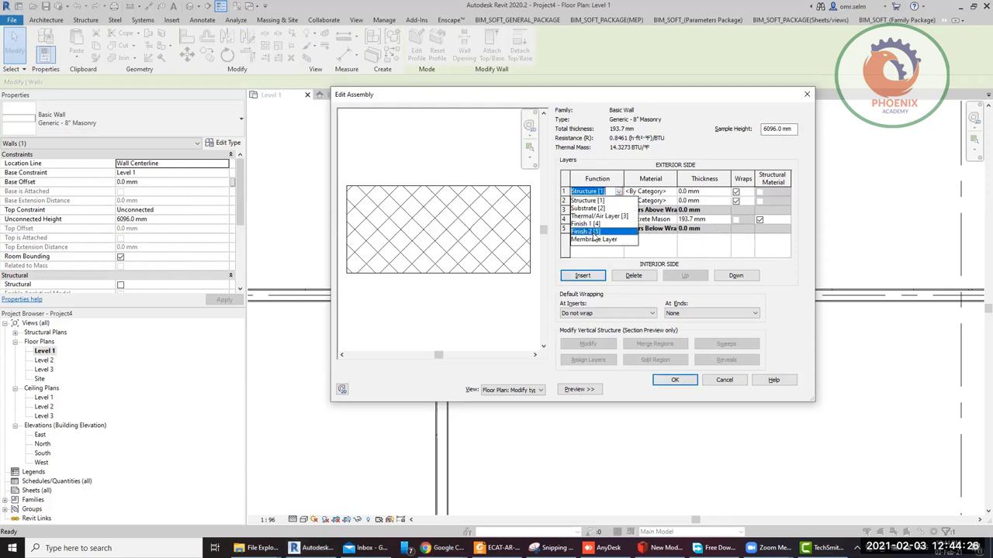
pyautogui.click(589, 237)
pyautogui.click(734, 276)
pyautogui.click(734, 276)
pyautogui.click(734, 276)
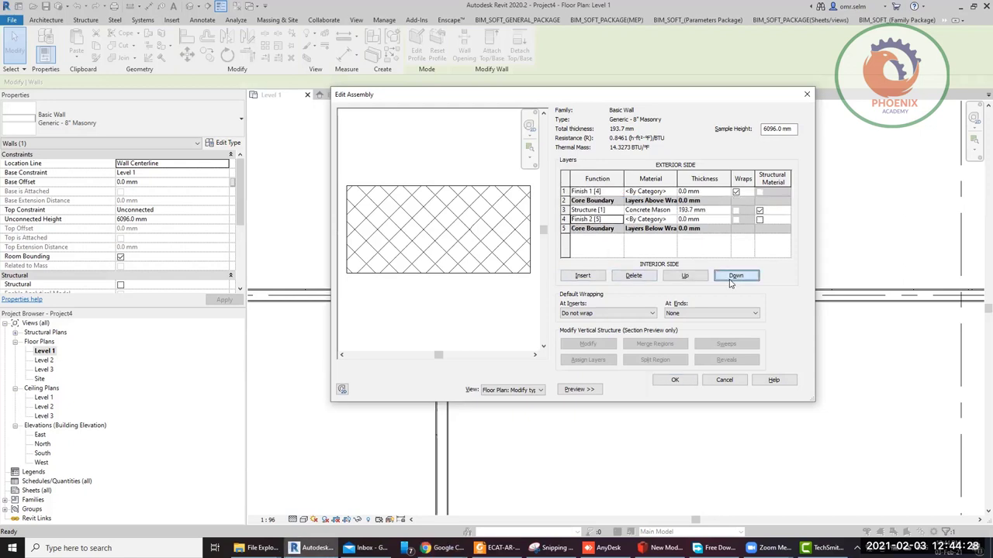
pyautogui.click(733, 276)
# Set the thickness of both the Finish 2 [5] and Finish 1 [4] layers to 20 mm
pyautogui.click(700, 229)
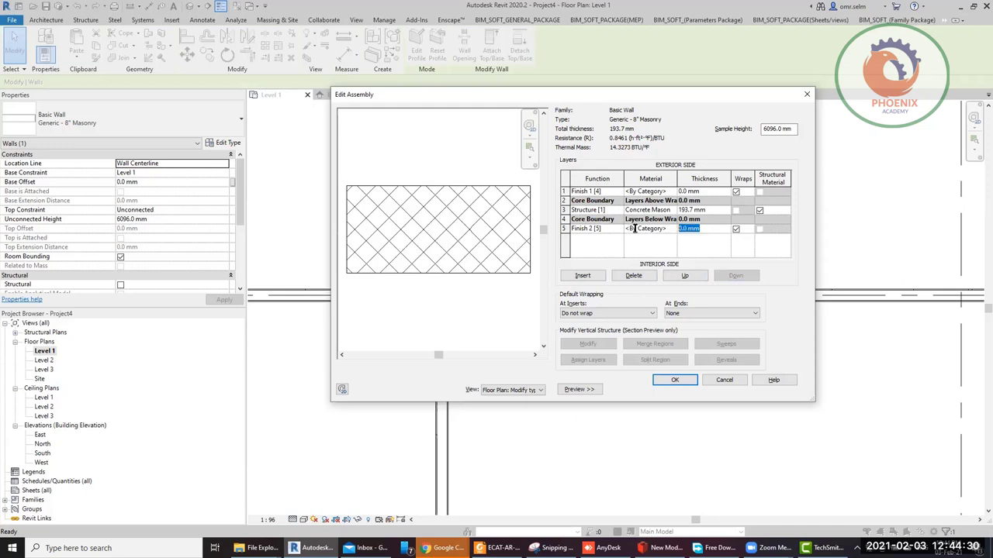
pyautogui.write('20')
pyautogui.click(706, 191)
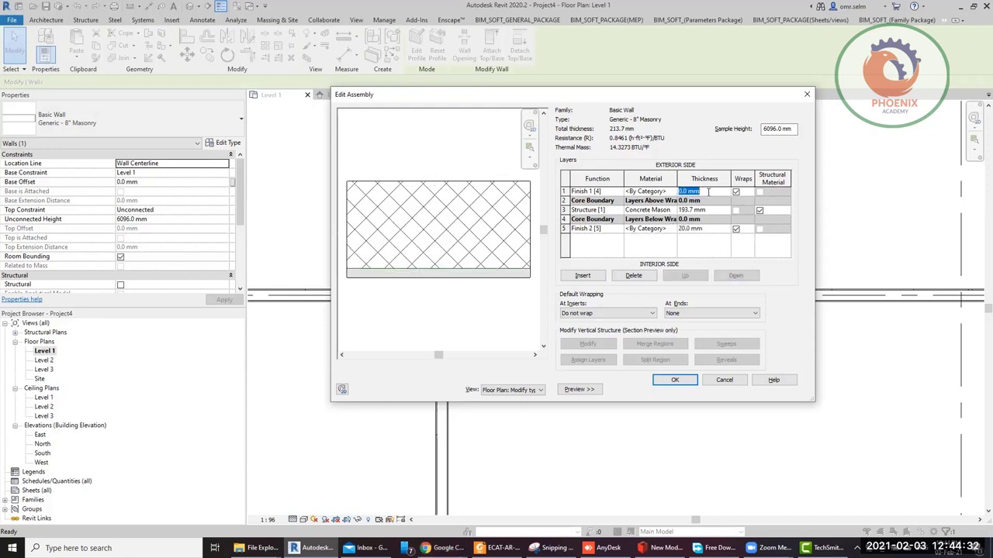
pyautogui.write('20')
# Assign the Laminate, Ivory, Matte material to the Finish 1 [4] layer
pyautogui.click(657, 192)
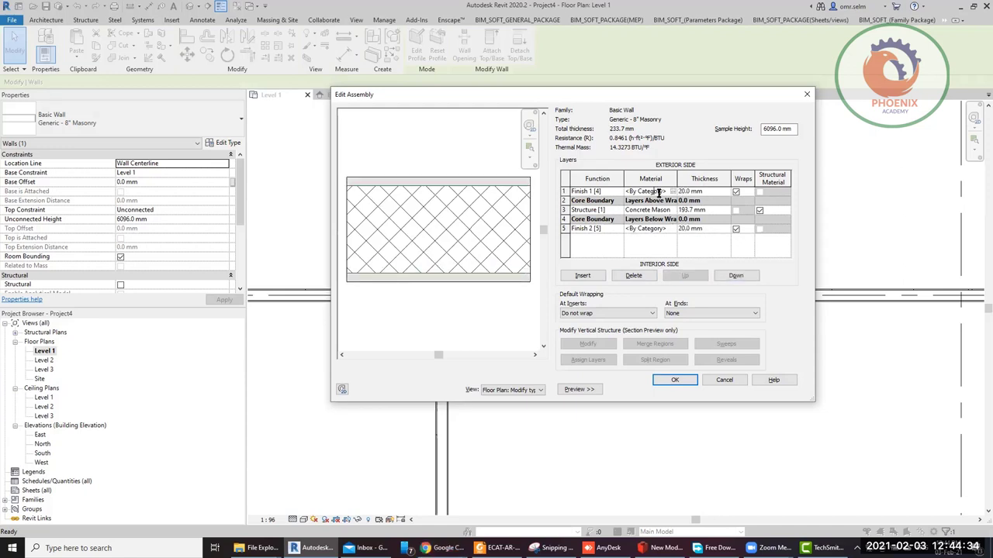
pyautogui.click(672, 192)
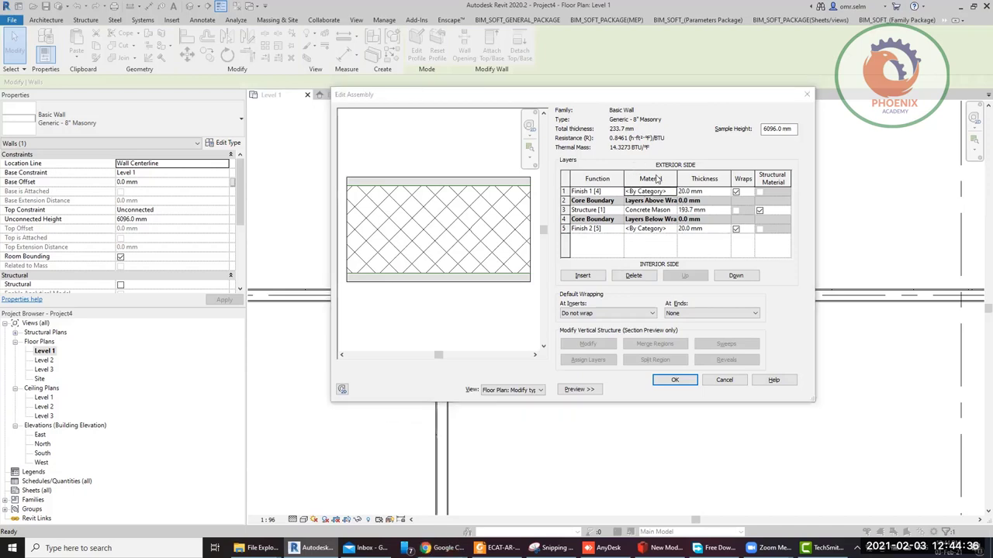
pyautogui.click(419, 287)
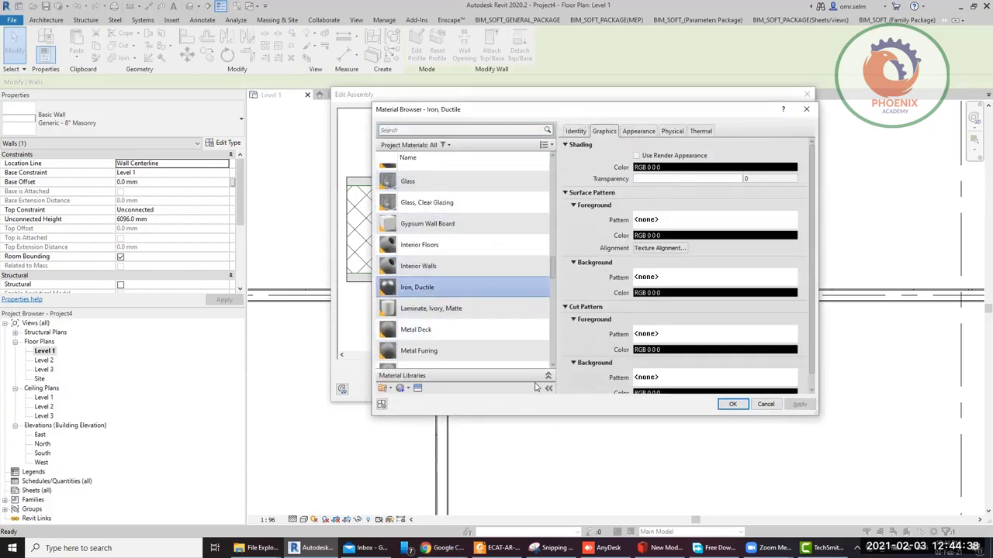
pyautogui.scroll(-1, 465, 326)
pyautogui.doubleClick(431, 294)
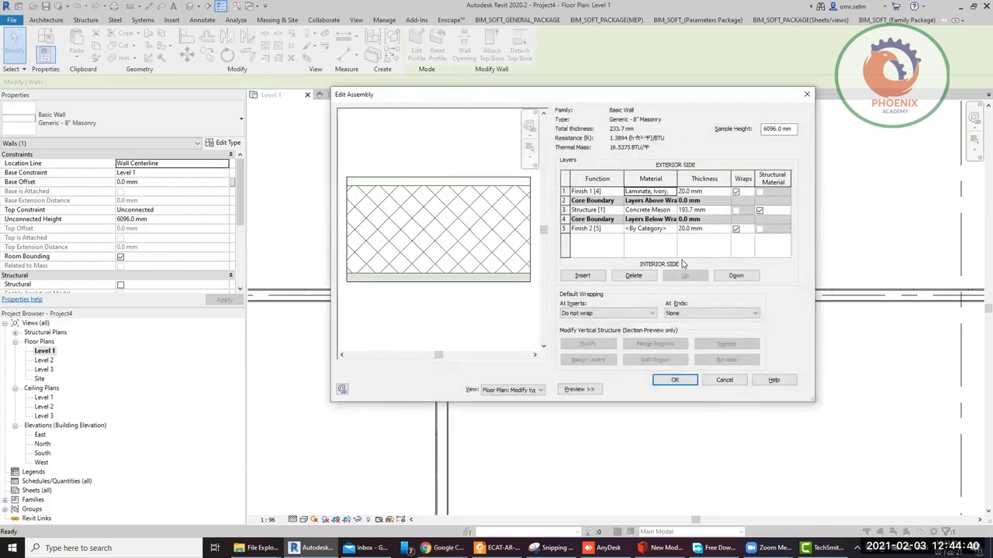
# Assign the Oak Flooring material to the Finish 2 [5] layer, and apply the edited assembly to the masonry wall type
pyautogui.click(674, 229)
pyautogui.click(684, 229)
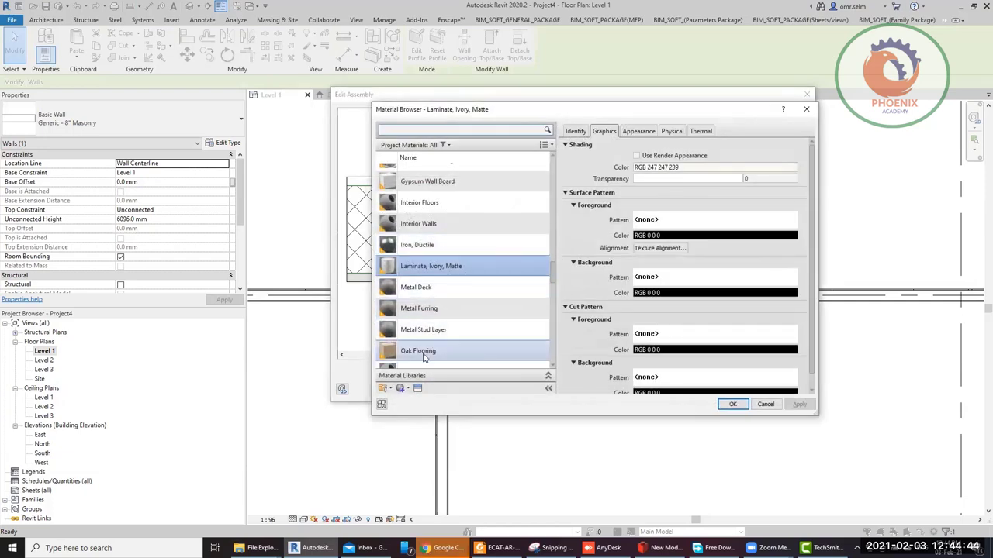
pyautogui.doubleClick(423, 353)
pyautogui.click(673, 382)
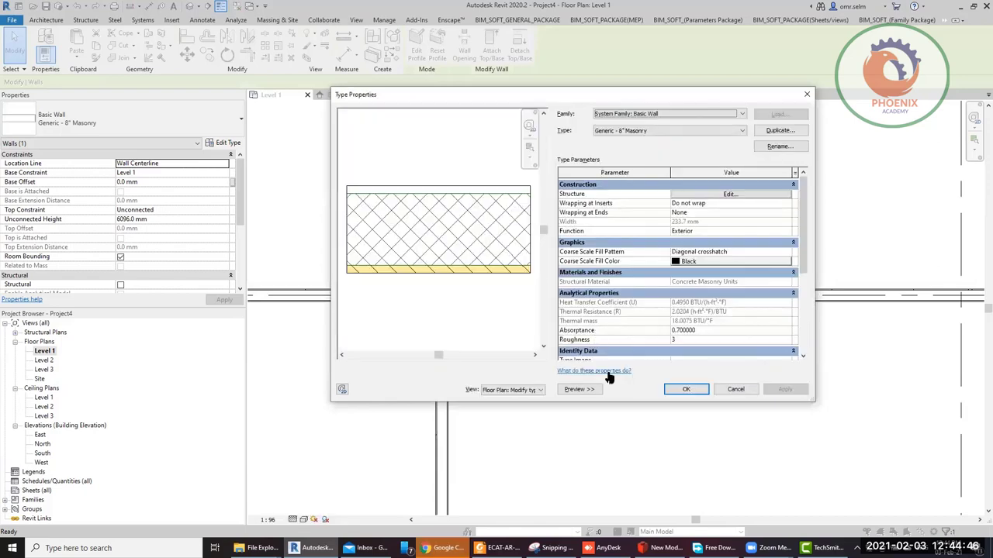
pyautogui.click(686, 389)
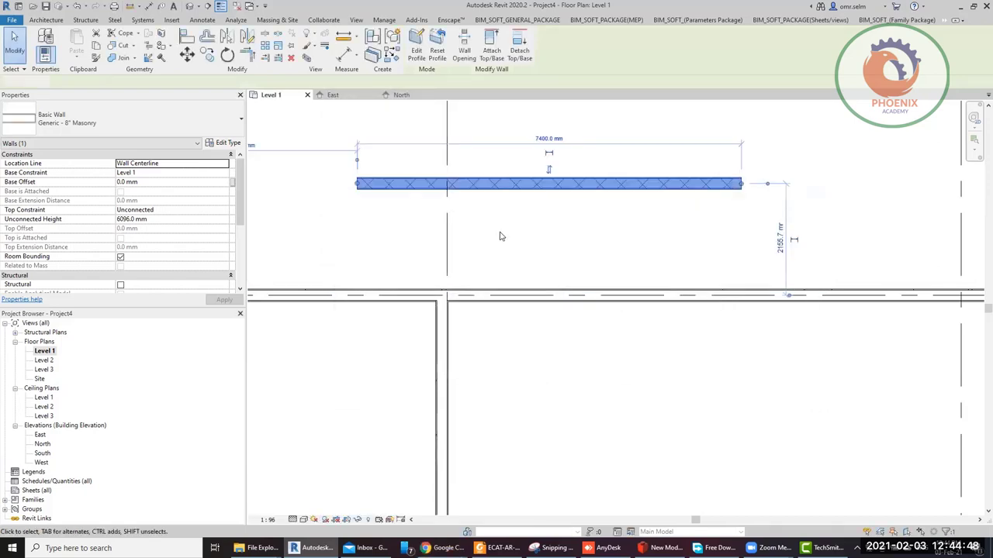
pyautogui.click(499, 237)
pyautogui.scroll(8, 346, 188)
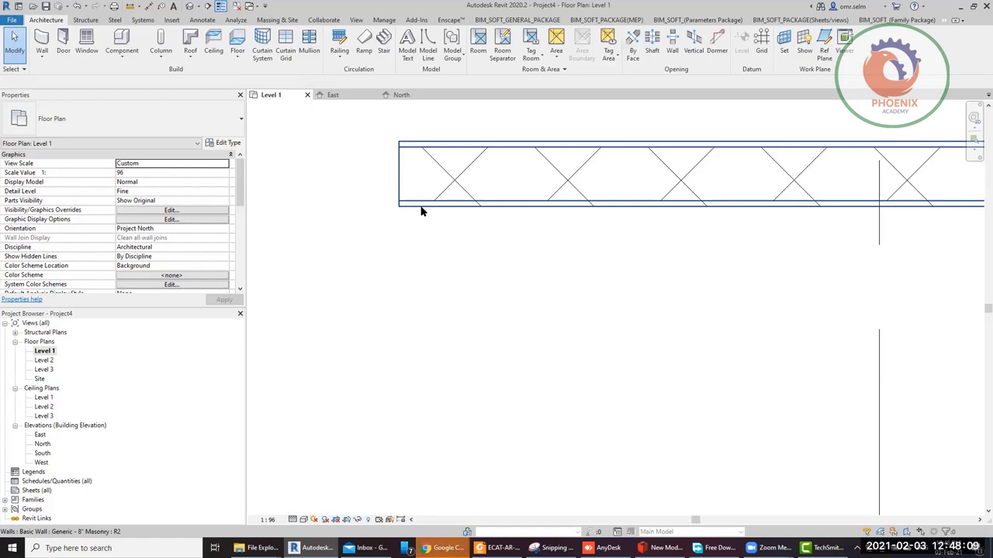
pyautogui.hotkey('alt', 'Tab')
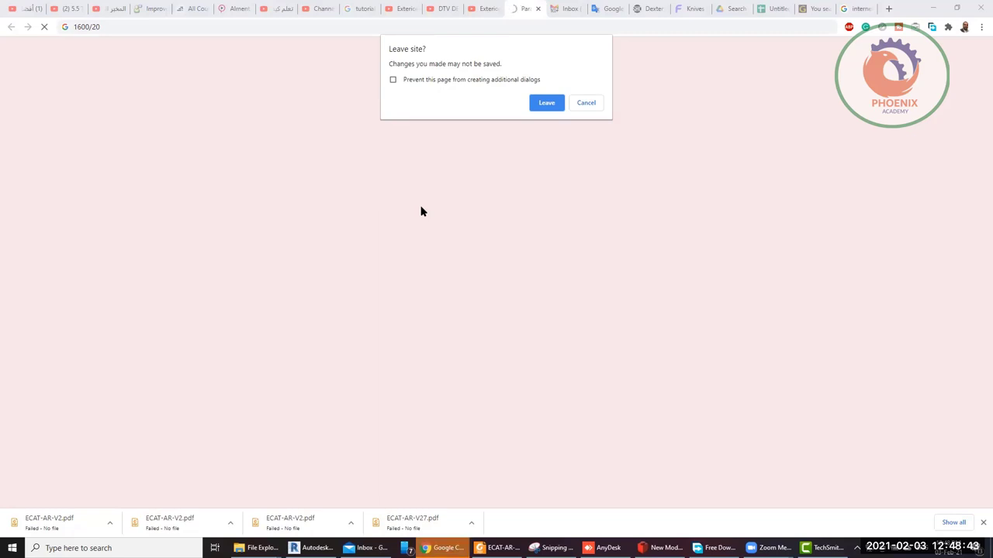
pyautogui.press('Escape')
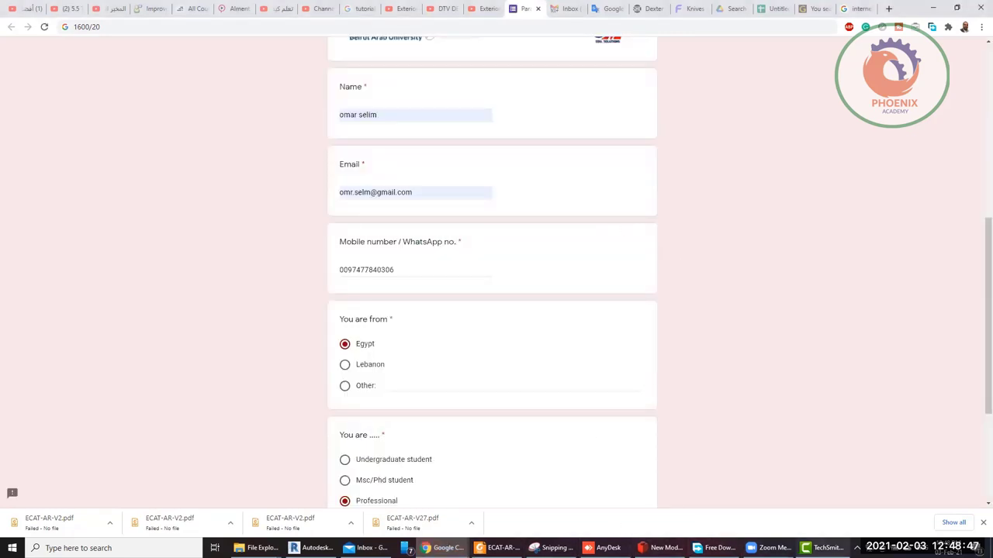
pyautogui.hotkey('alt', 'Tab')
pyautogui.hotkey('alt', 'Tab')
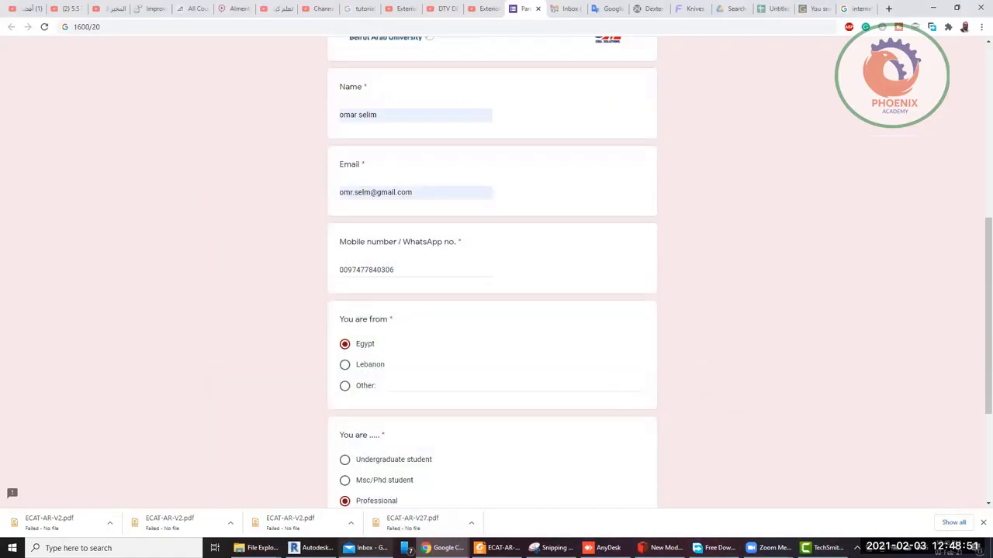
pyautogui.click(314, 549)
# Draw a horizontal Curtain Wall 1 about 2000 mm long below the masonry wall, ending just before grid 2
pyautogui.scroll(-2, 482, 290)
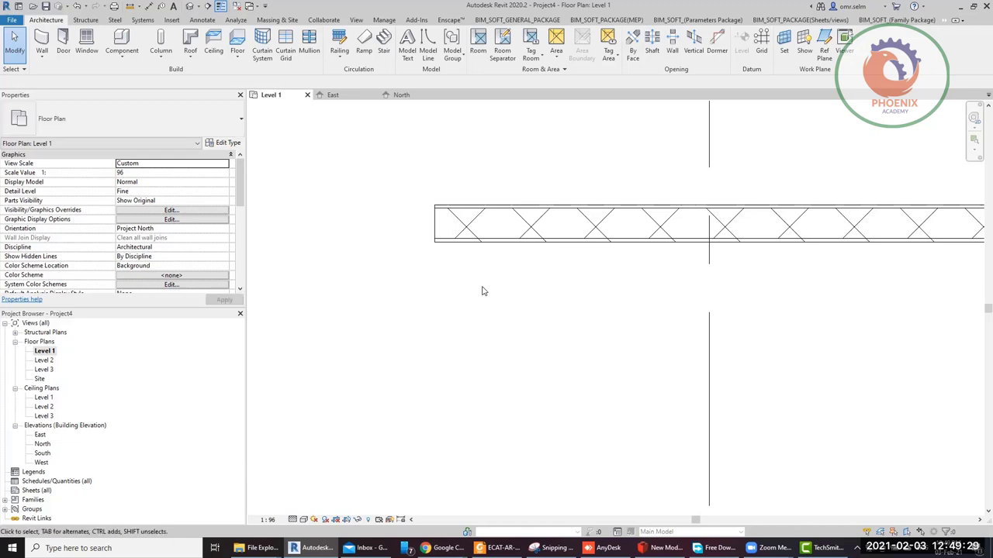
pyautogui.click(40, 61)
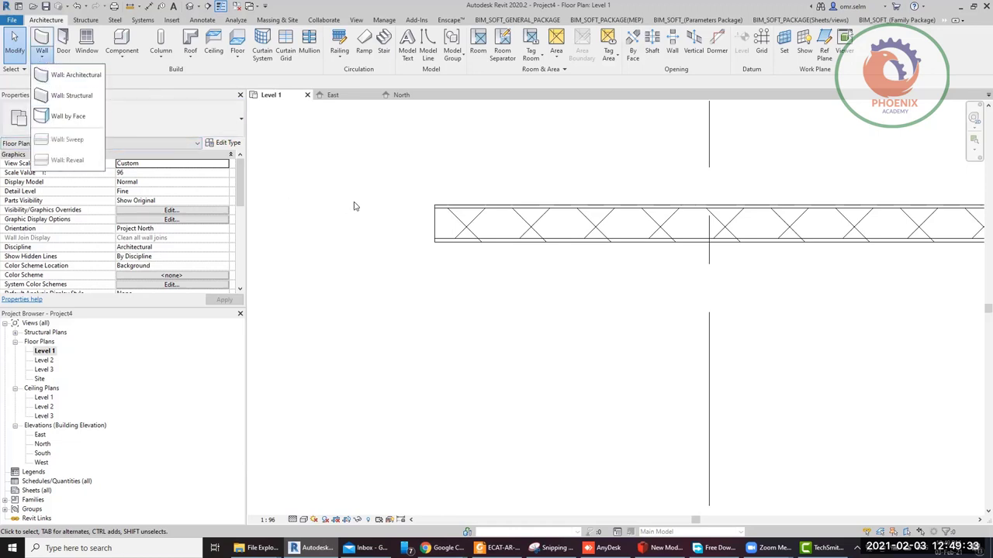
pyautogui.click(78, 75)
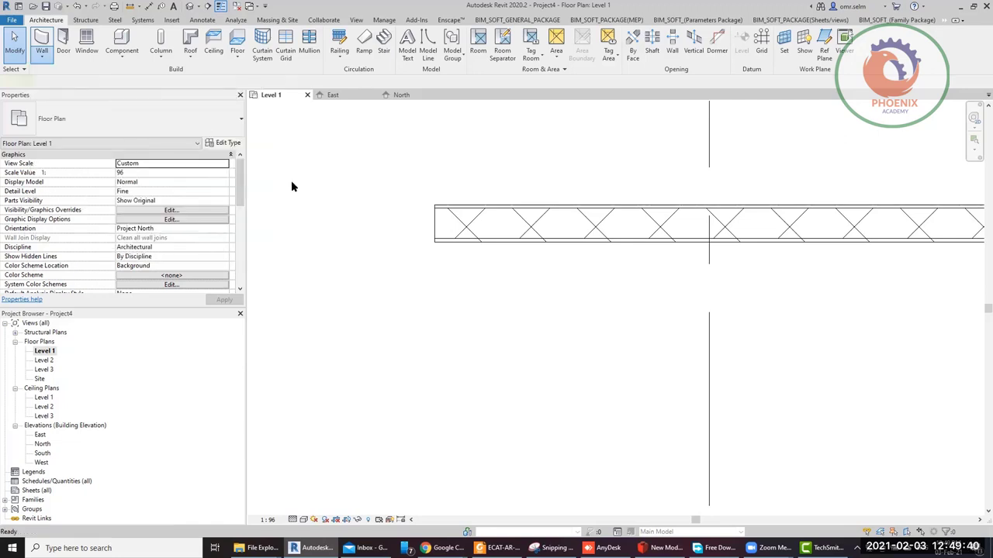
pyautogui.click(201, 121)
pyautogui.scroll(-3, 171, 225)
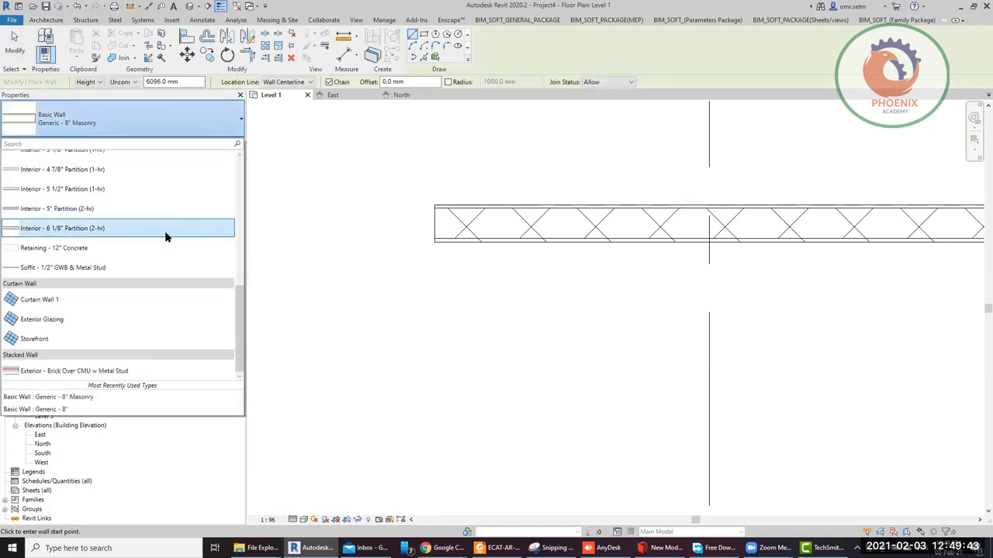
pyautogui.click(142, 301)
pyautogui.click(356, 345)
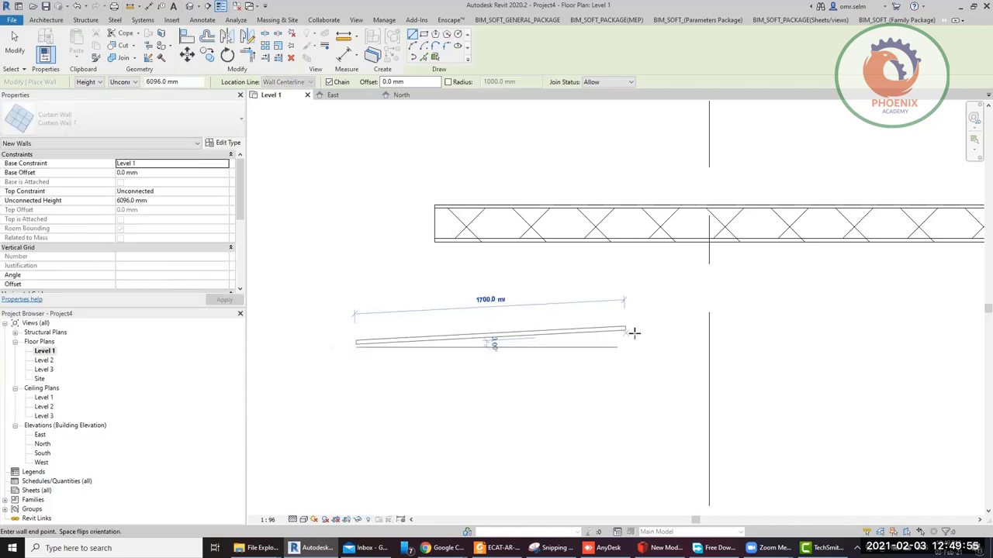
pyautogui.click(672, 344)
pyautogui.press('Escape')
pyautogui.press('Escape')
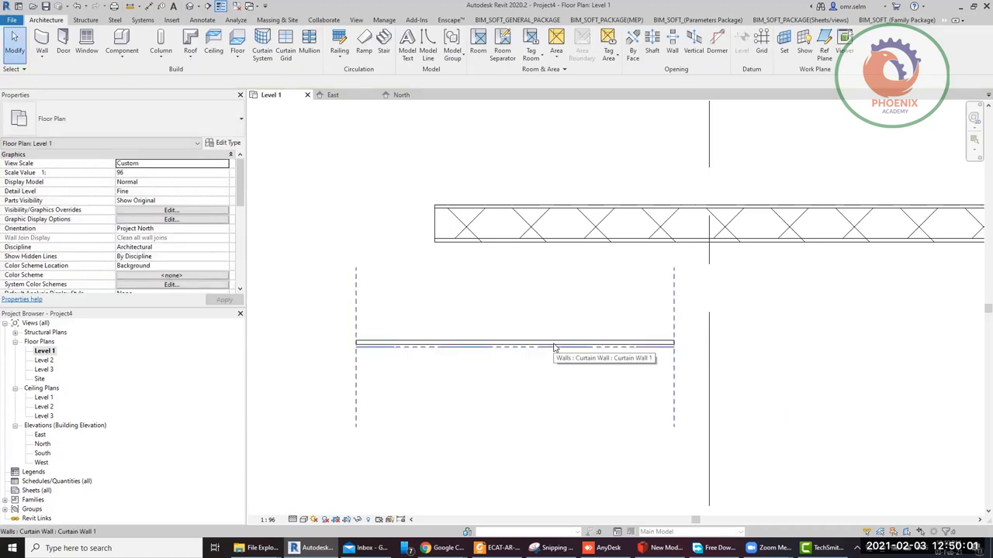
# Isolate the new curtain wall in a 3D view with the Selection Box tool
pyautogui.click(554, 349)
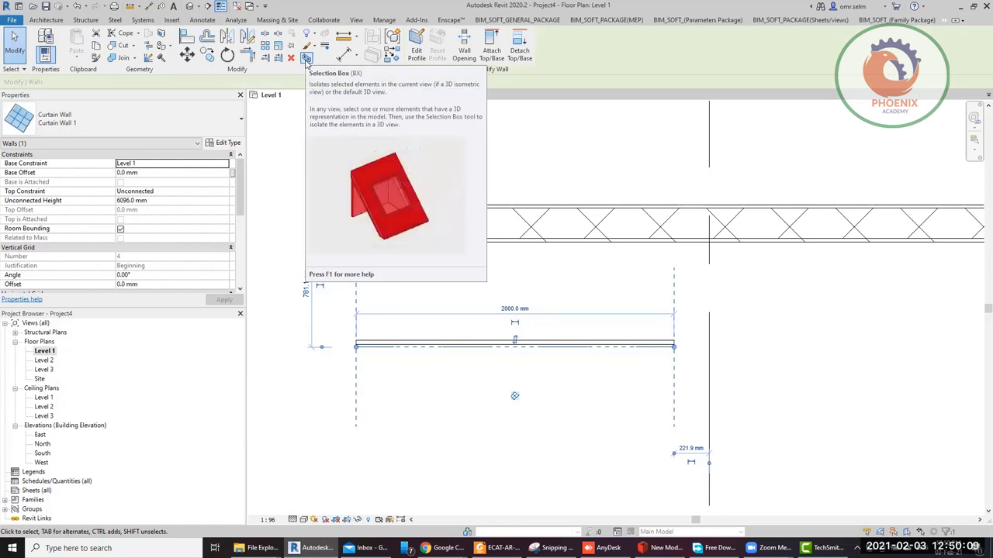
pyautogui.click(307, 58)
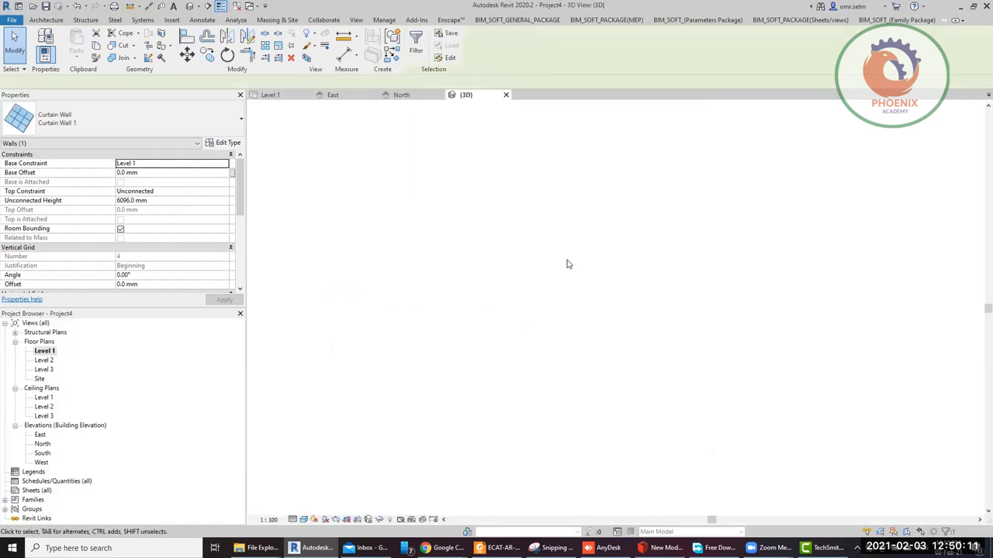
# Pull in the section box face on the masonry wall side so only the curtain wall remains inside the box
pyautogui.scroll(3, 743, 353)
pyautogui.press('Escape')
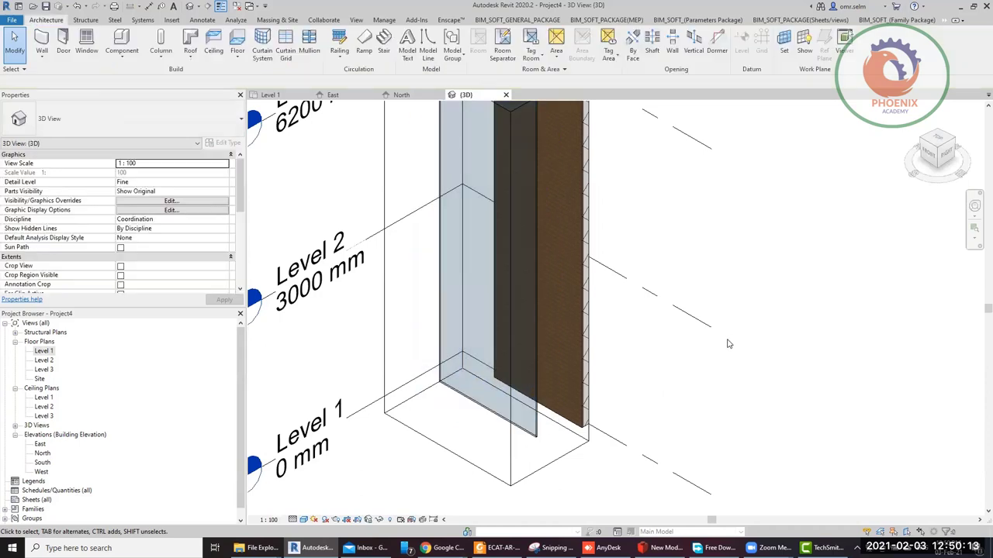
pyautogui.scroll(-3, 698, 343)
pyautogui.click(608, 186)
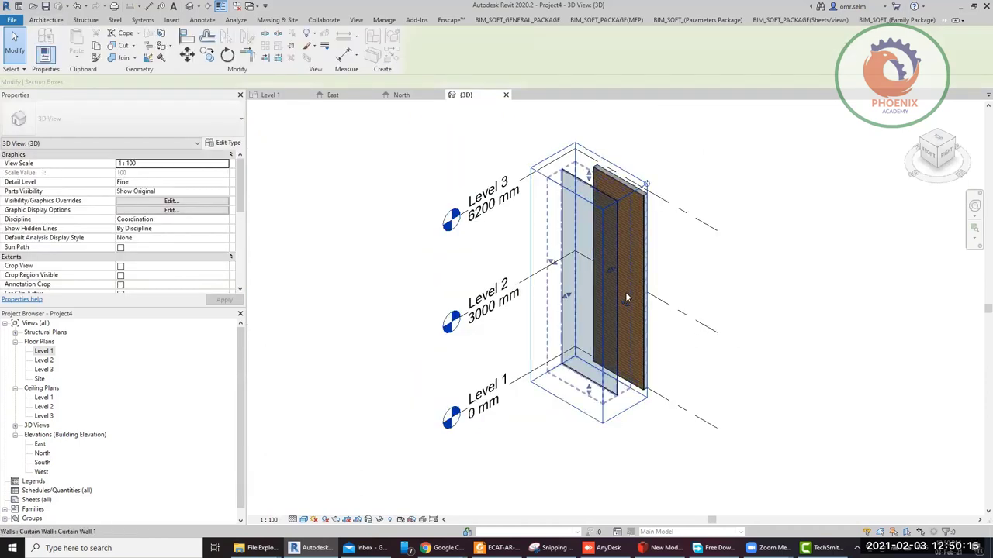
pyautogui.moveTo(613, 273); pyautogui.dragTo(598, 284)
pyautogui.click(662, 265)
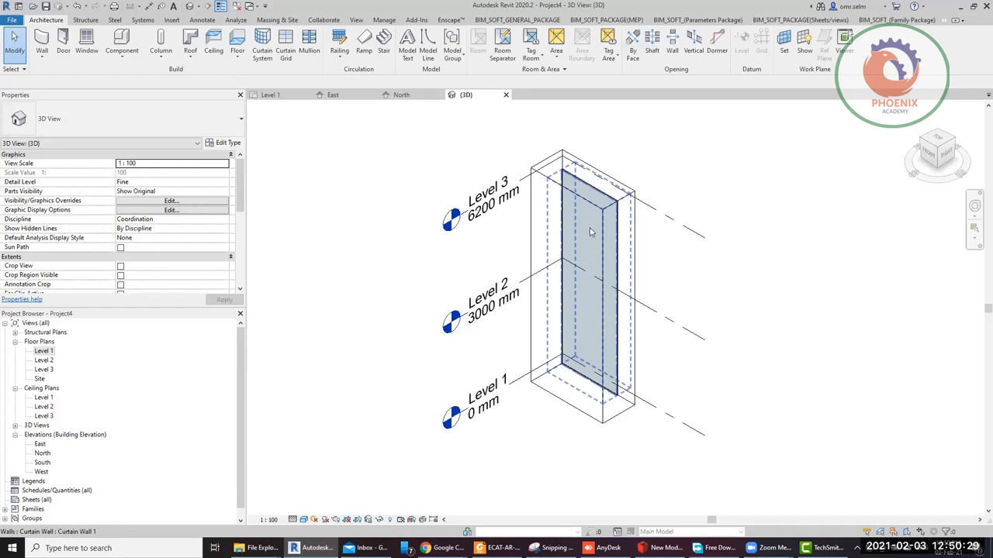
# Place two full-height vertical curtain grid lines at one-third and two-thirds of the curtain wall's width, spaced 666.7 mm apart
pyautogui.scroll(5, 590, 195)
pyautogui.click(589, 194)
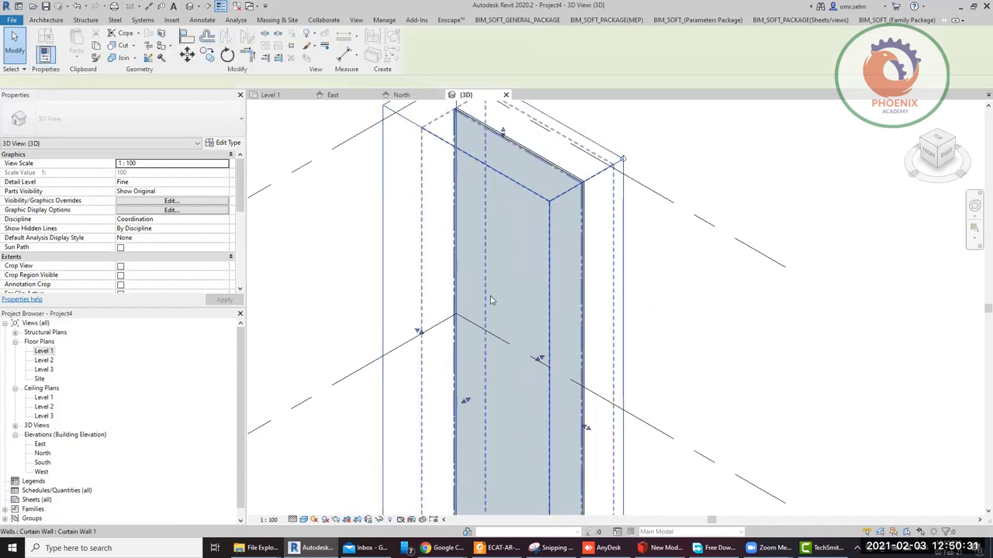
pyautogui.keyDown('shift'); pyautogui.moveTo(367, 291); pyautogui.dragTo(543, 246, button='middle'); pyautogui.keyUp('shift')
pyautogui.click(545, 244)
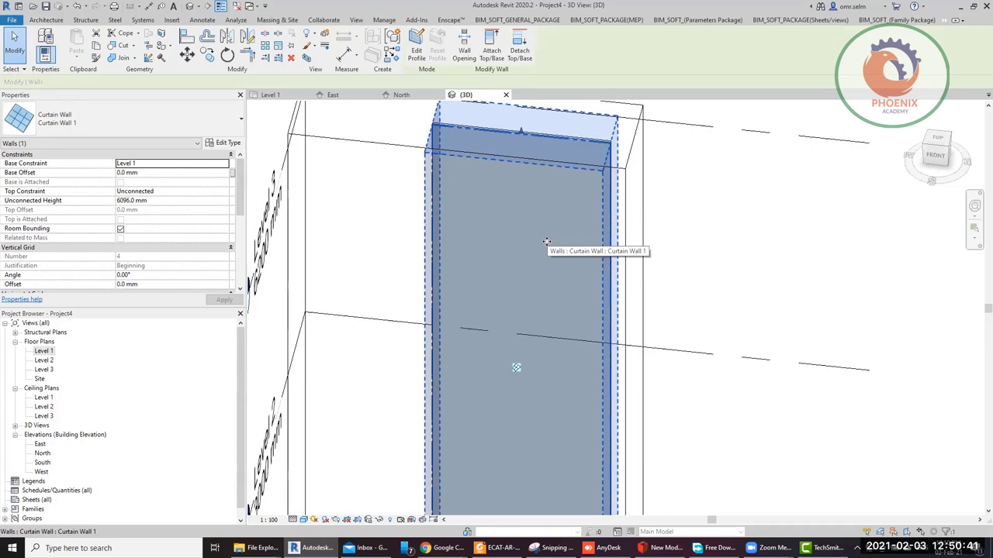
pyautogui.click(703, 246)
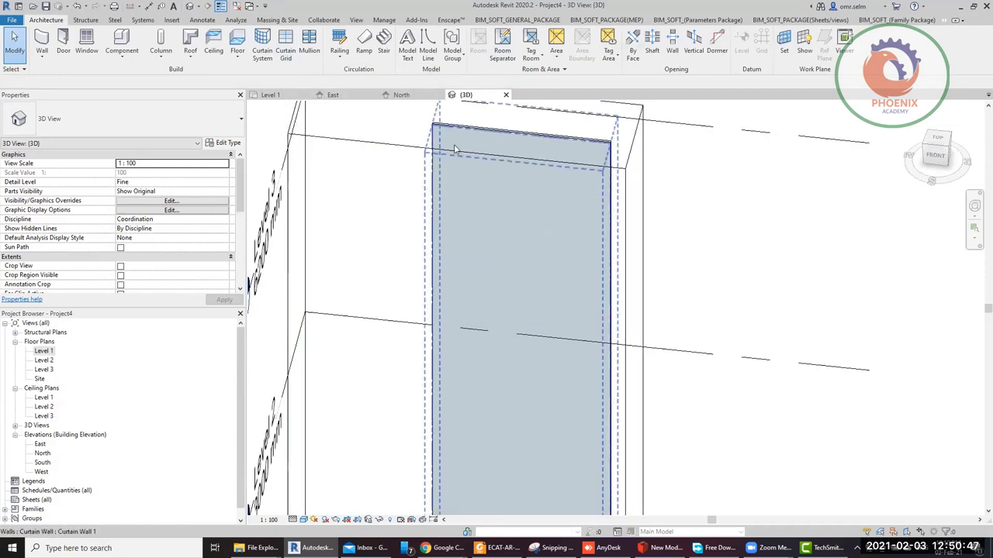
pyautogui.click(284, 54)
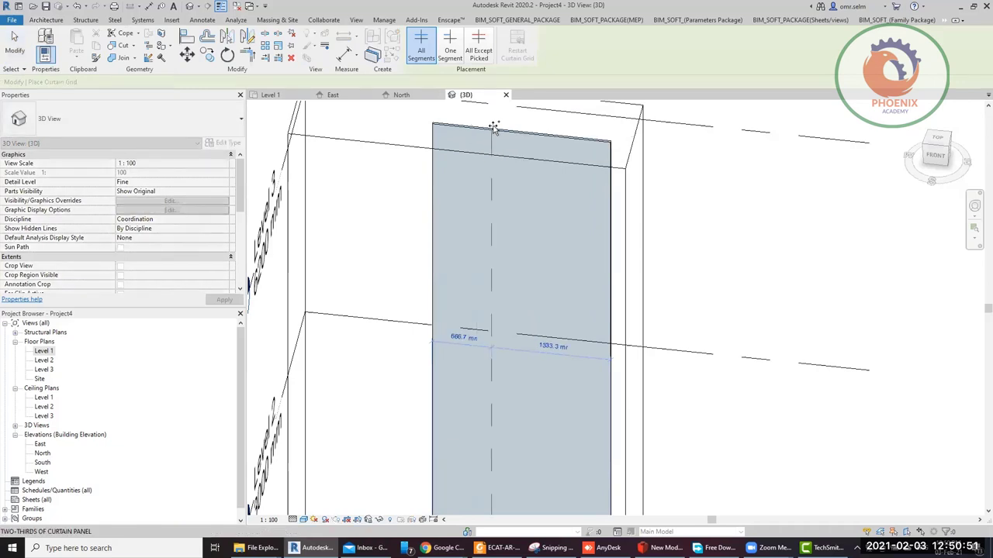
pyautogui.click(495, 127)
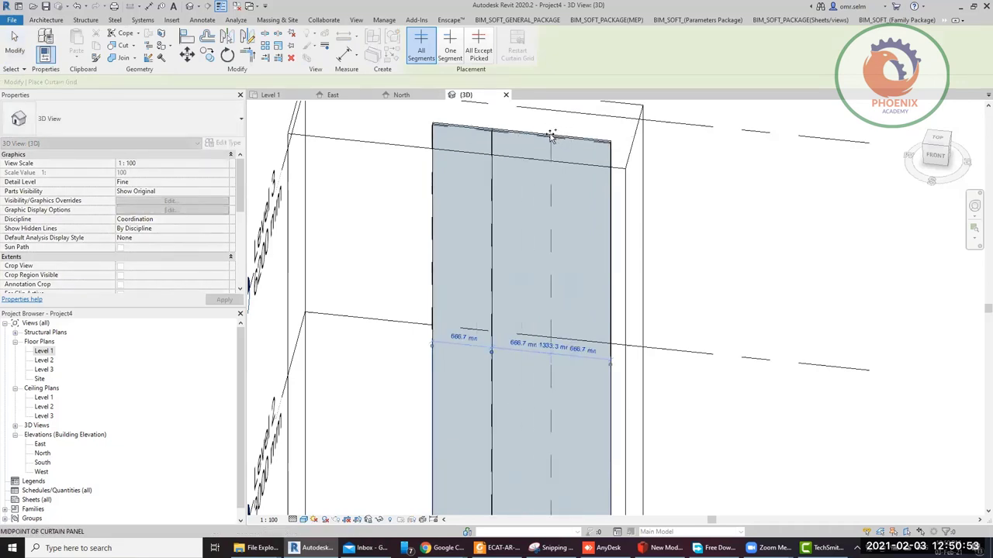
pyautogui.click(550, 137)
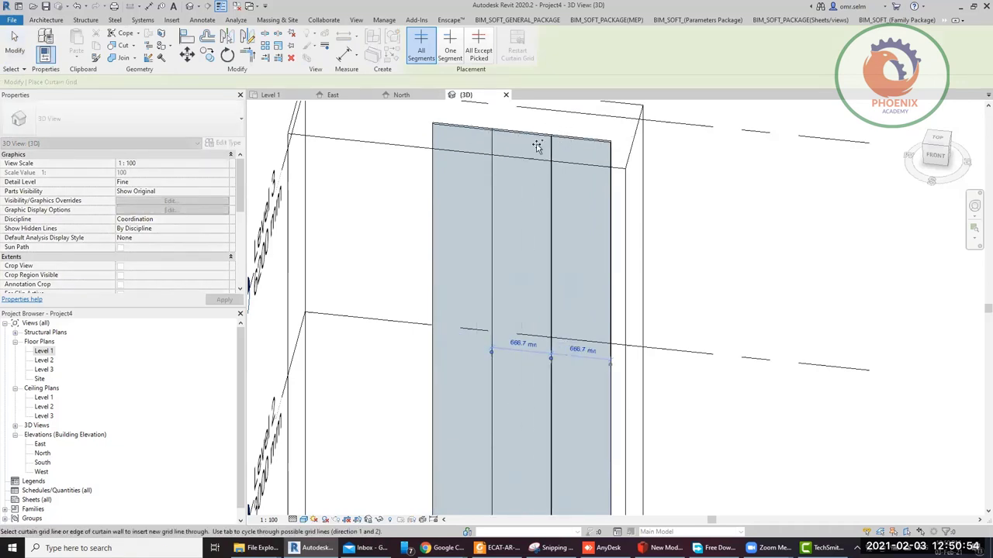
# Place two horizontal curtain grid lines across the curtain wall, one 1800 mm above its base and another 2596 mm higher
pyautogui.click(439, 432)
pyautogui.click(436, 432)
pyautogui.scroll(-3, 453, 261)
pyautogui.moveTo(559, 267); pyautogui.dragTo(567, 261, button='middle')
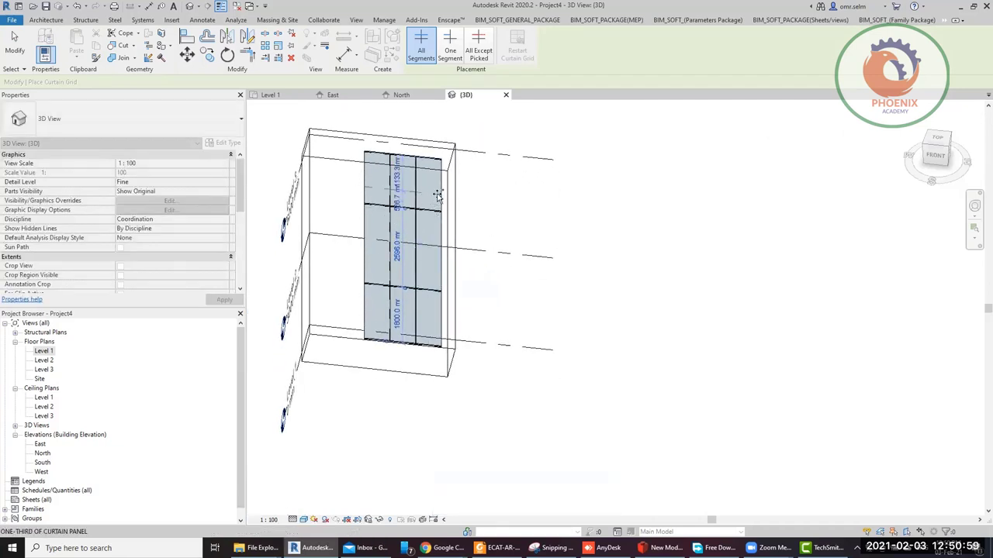
pyautogui.press('Escape')
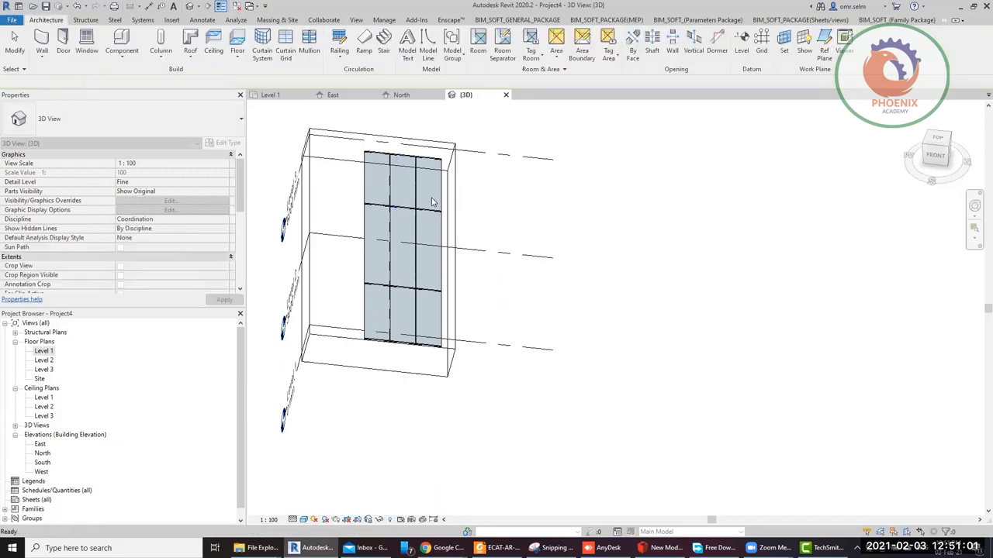
# Add four more horizontal grid lines across all segments of the curtain wall's upper and middle panels at uneven spacings
pyautogui.click(287, 58)
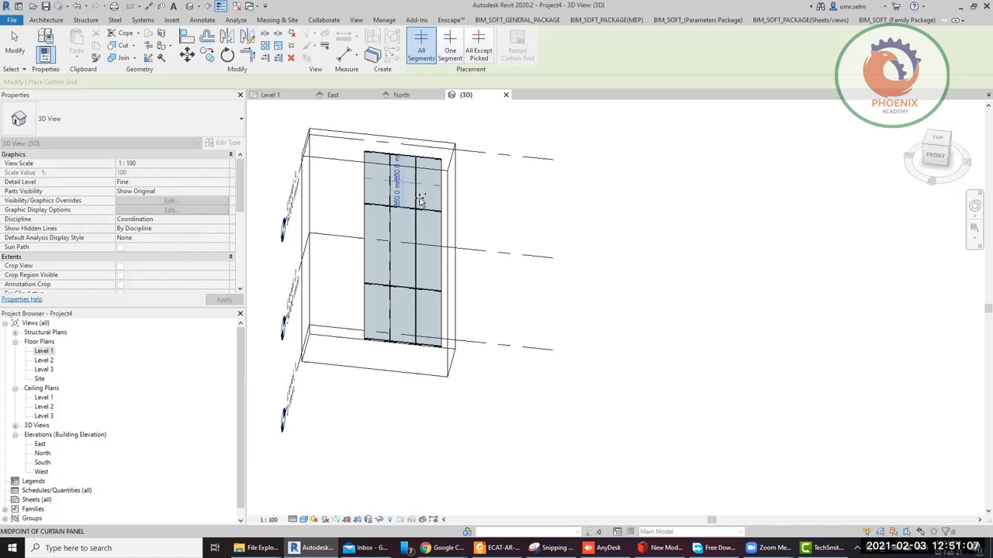
pyautogui.scroll(5, 420, 201)
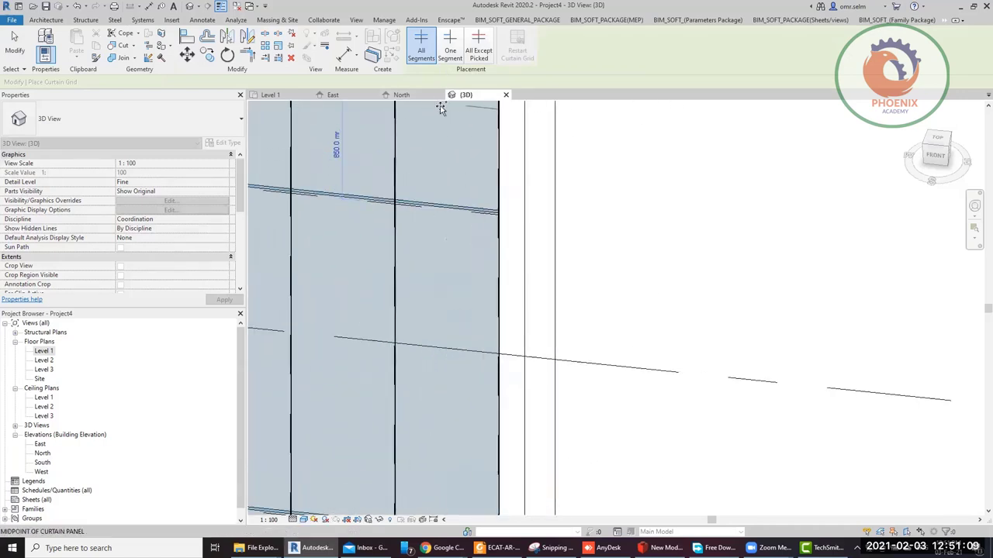
pyautogui.click(475, 140)
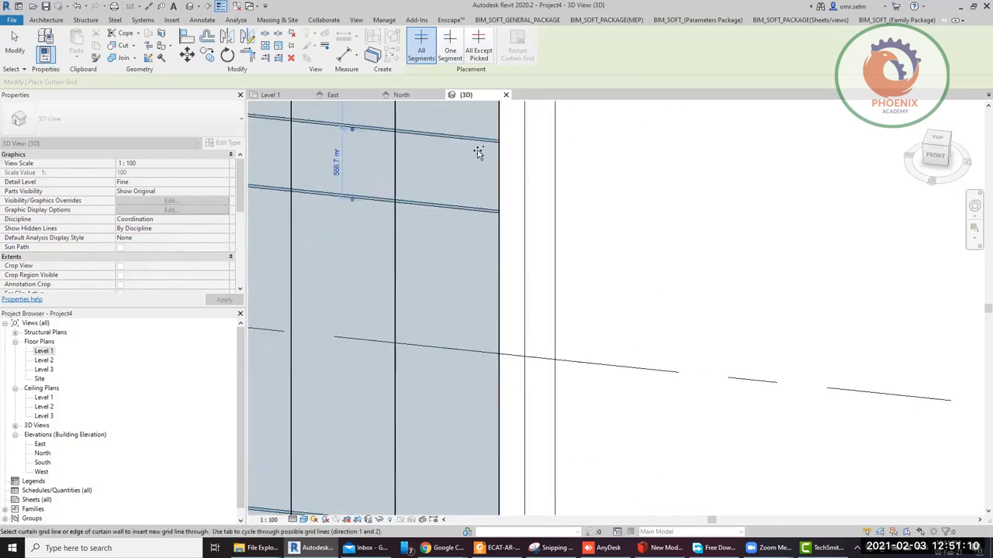
pyautogui.click(477, 293)
pyautogui.click(400, 324)
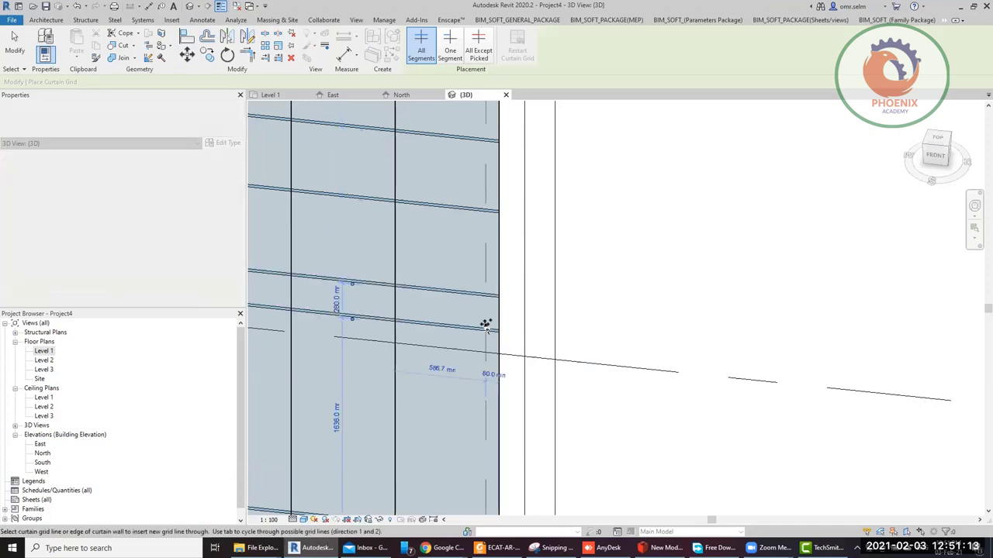
pyautogui.scroll(-5, 486, 324)
pyautogui.click(472, 379)
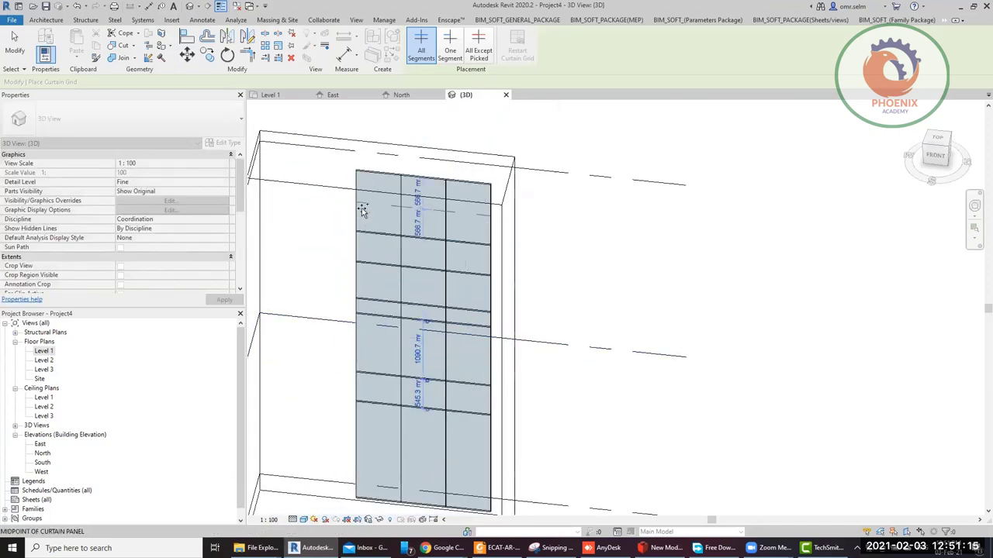
pyautogui.press('Escape')
pyautogui.press('Escape')
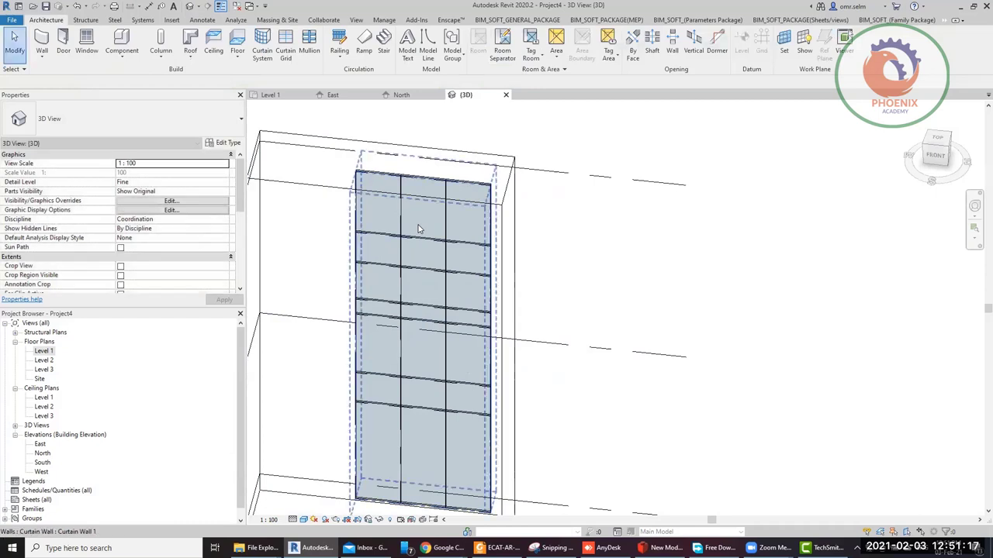
# Remove all the placed horizontal and vertical grid lines from the curtain wall
pyautogui.scroll(4, 419, 228)
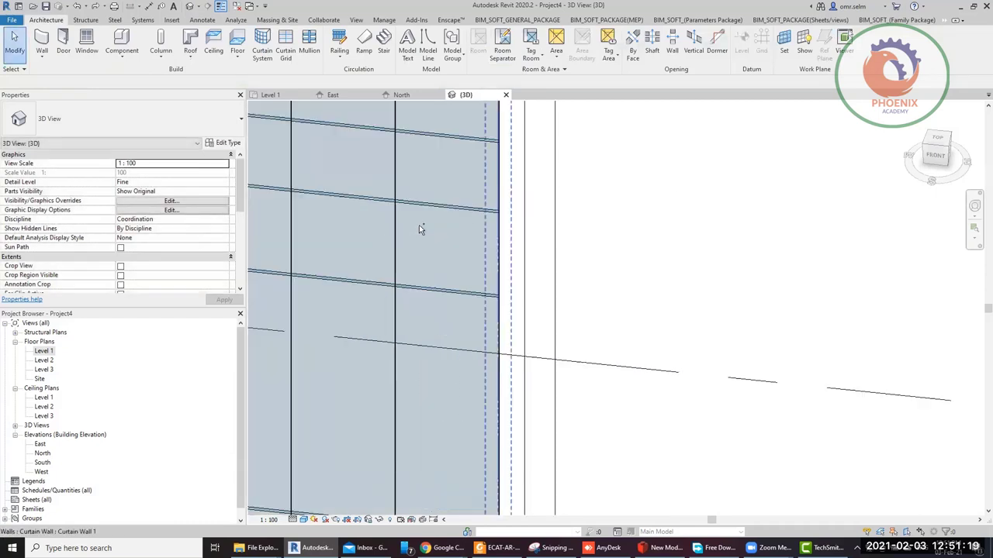
pyautogui.scroll(-5, 465, 259)
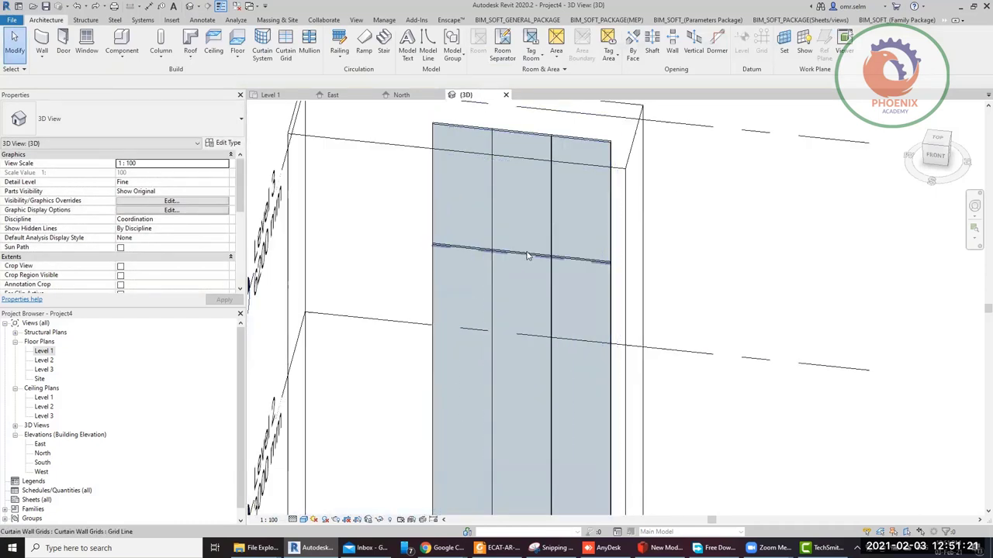
pyautogui.click(536, 255)
pyautogui.press('Delete')
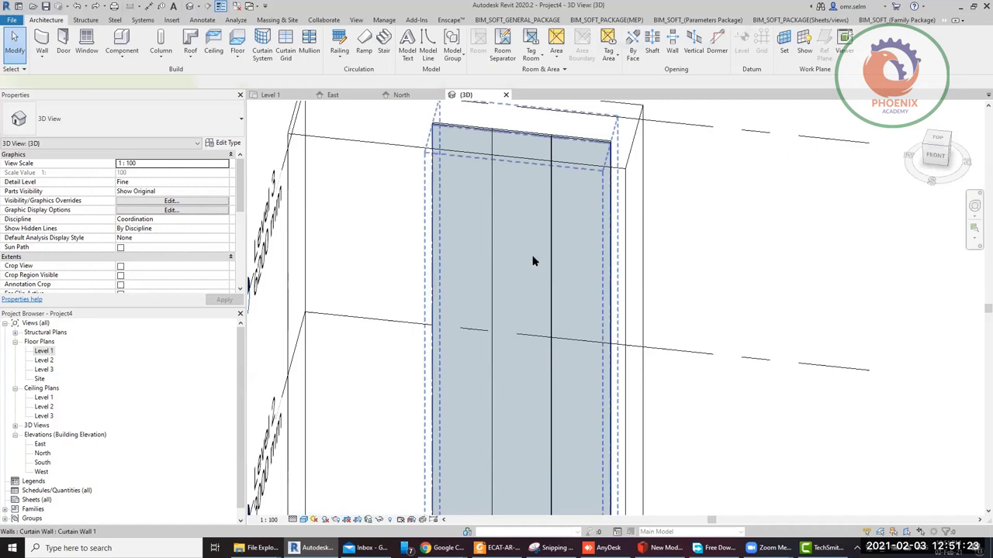
pyautogui.click(597, 286)
pyautogui.press('Escape')
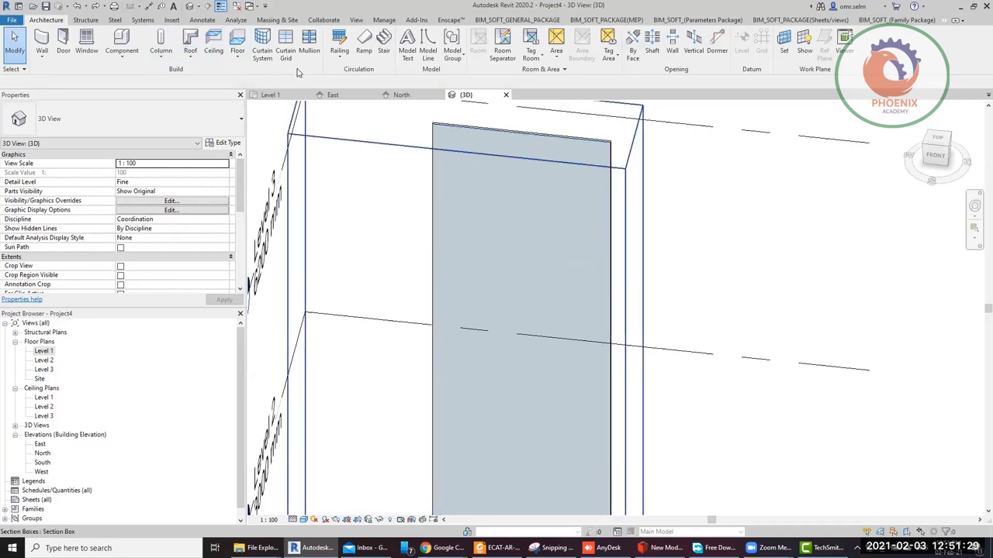
pyautogui.click(308, 48)
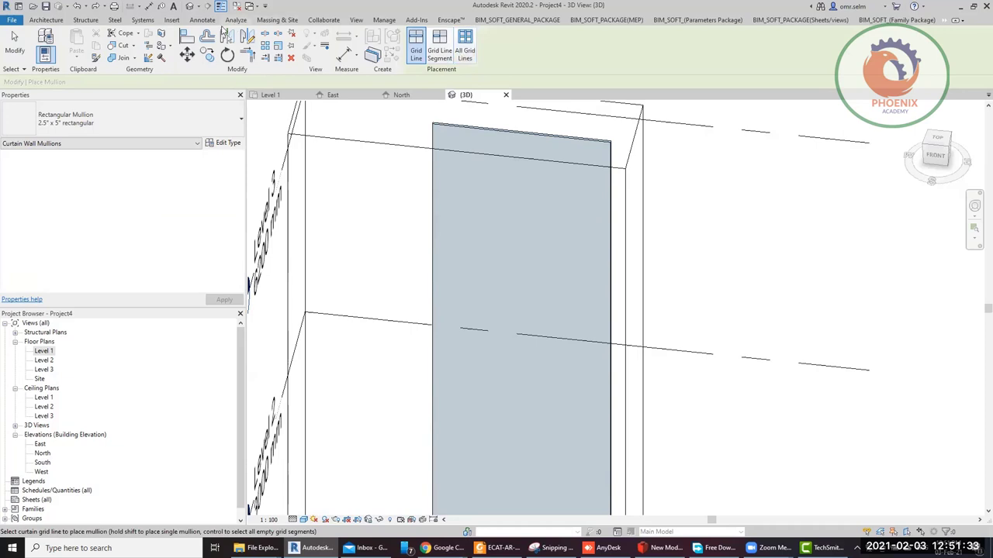
pyautogui.click(46, 19)
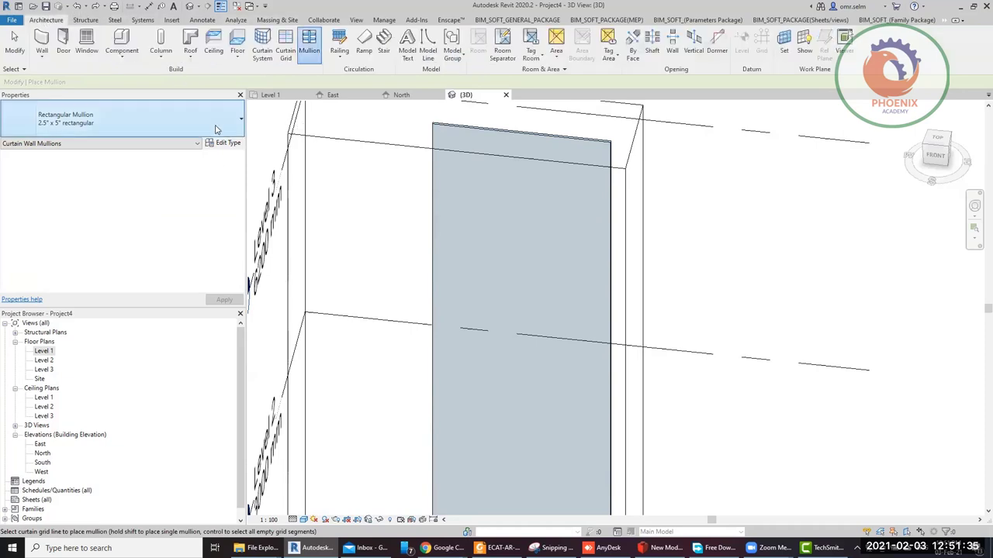
pyautogui.press('Escape')
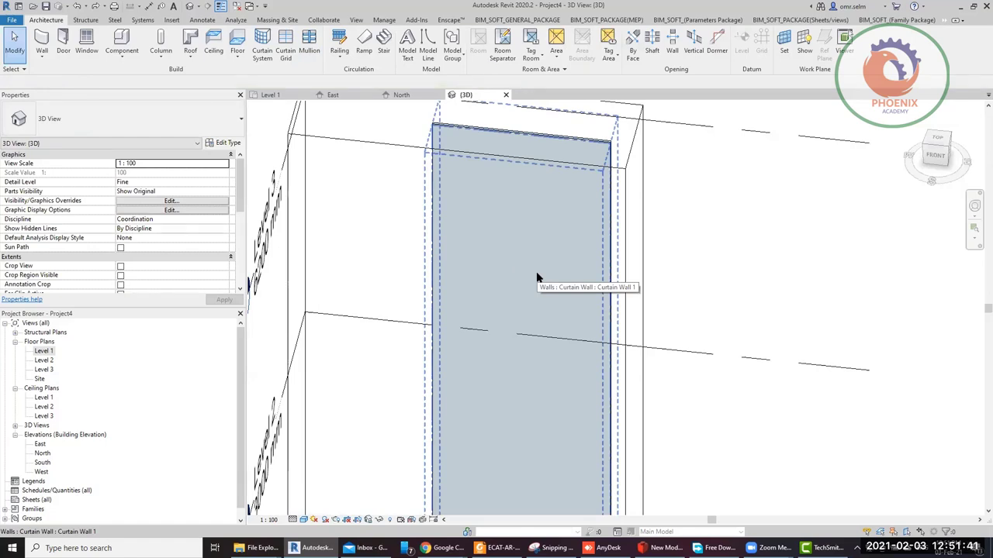
# Open the Curtain Wall 1 type properties and set the Vertical Grid layout to Fixed Distance
pyautogui.click(537, 278)
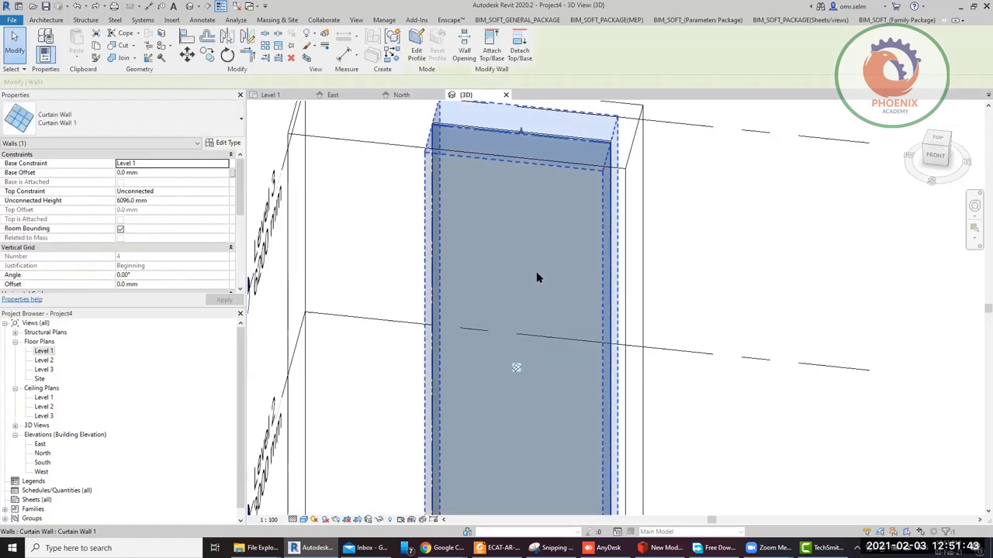
pyautogui.click(227, 144)
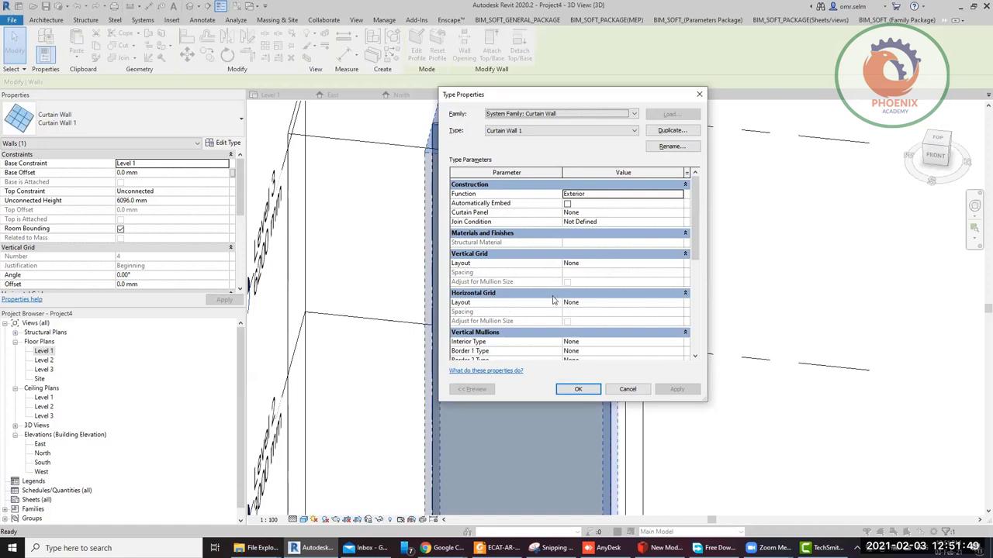
pyautogui.click(676, 267)
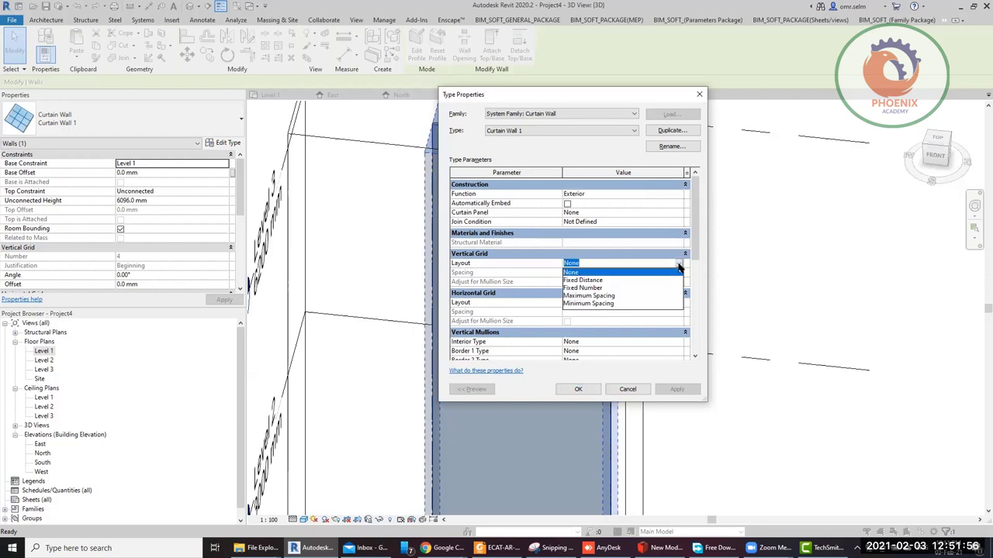
pyautogui.click(621, 281)
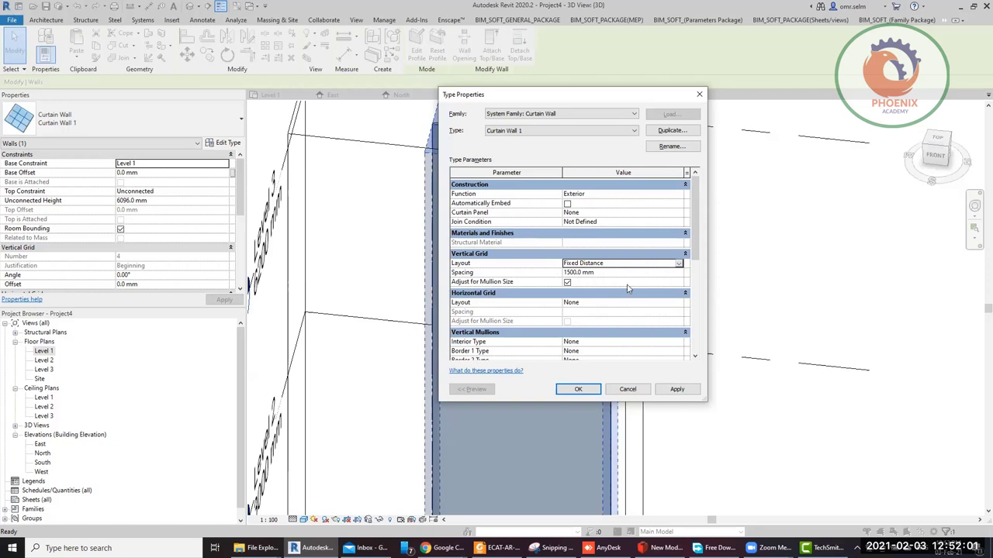
# Set the Curtain Wall 1 type's horizontal grid layout to Fixed Distance and accept the type changes
pyautogui.click(681, 304)
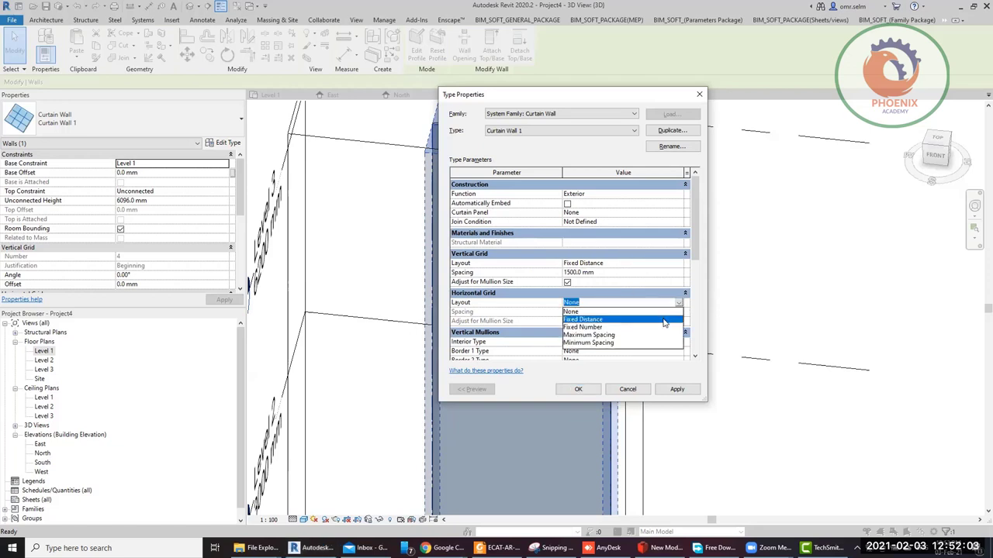
pyautogui.click(613, 320)
pyautogui.click(575, 389)
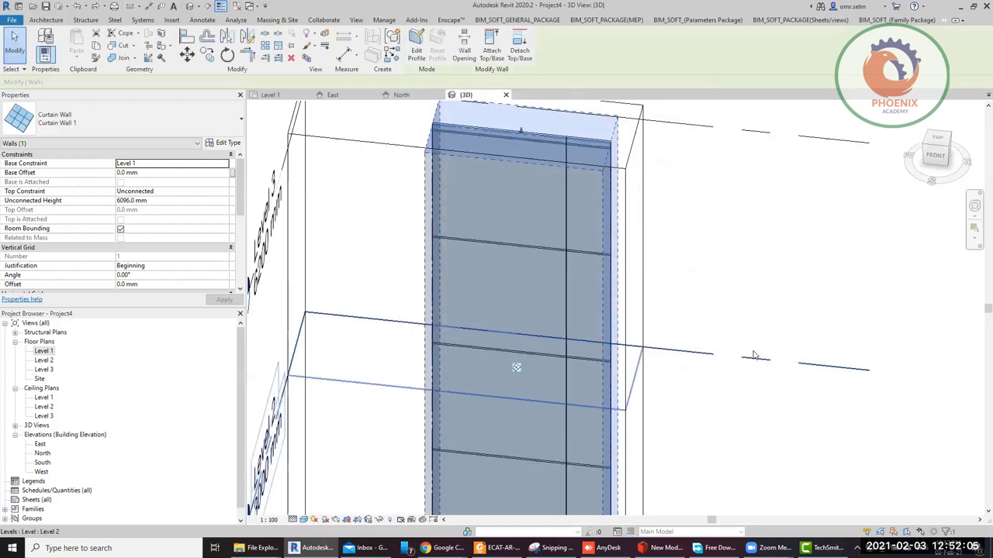
pyautogui.click(697, 278)
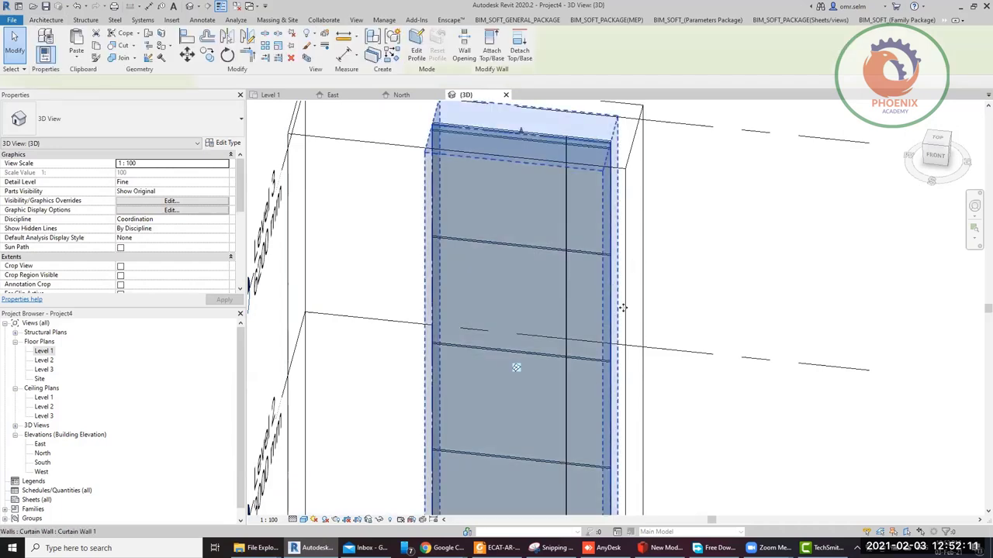
# Stretch the top of the curtain wall upward to an unconnected height of about 8586 mm
pyautogui.scroll(-3, 593, 287)
pyautogui.click(541, 294)
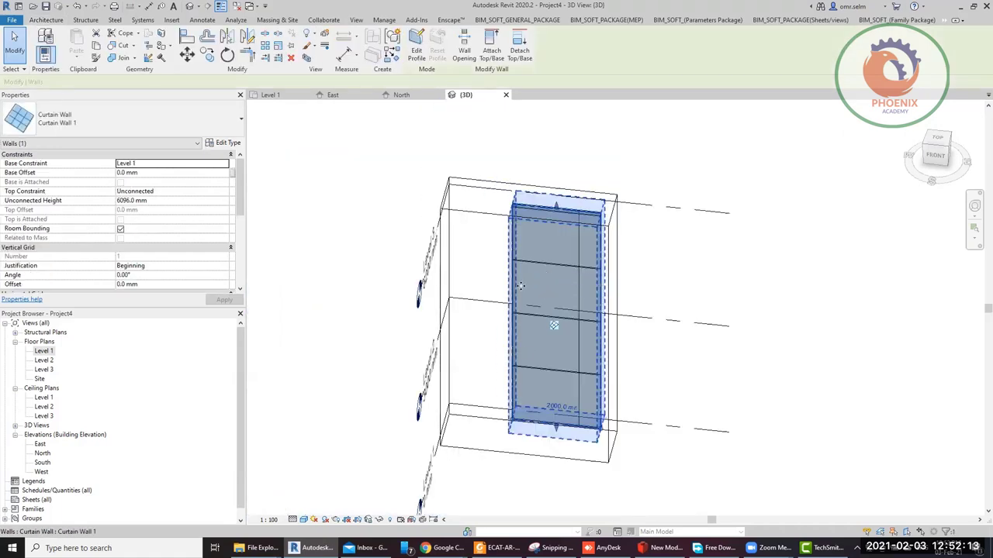
pyautogui.press('Escape')
pyautogui.scroll(2, 542, 214)
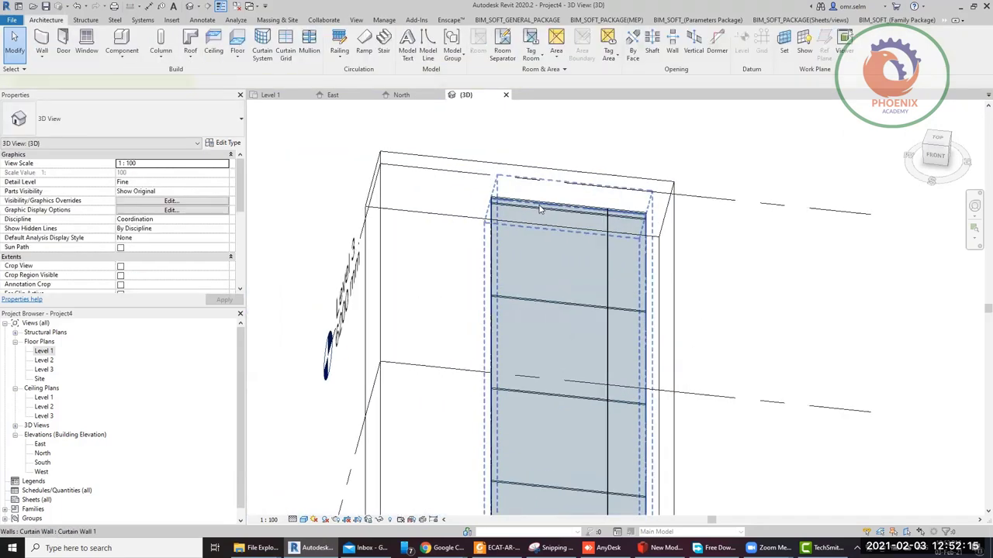
pyautogui.click(527, 197)
pyautogui.scroll(-2, 528, 198)
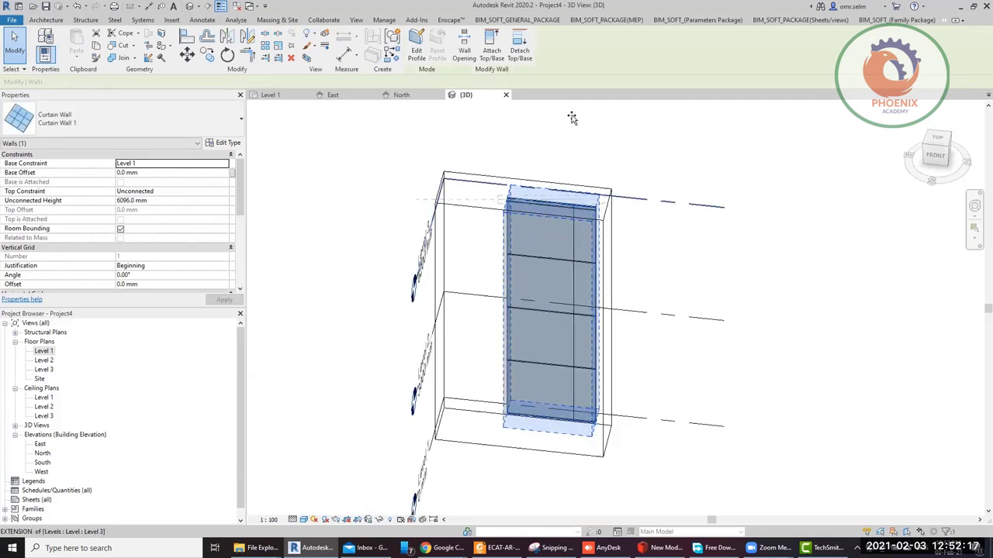
pyautogui.moveTo(549, 310); pyautogui.dragTo(549, 217)
pyautogui.press('Escape')
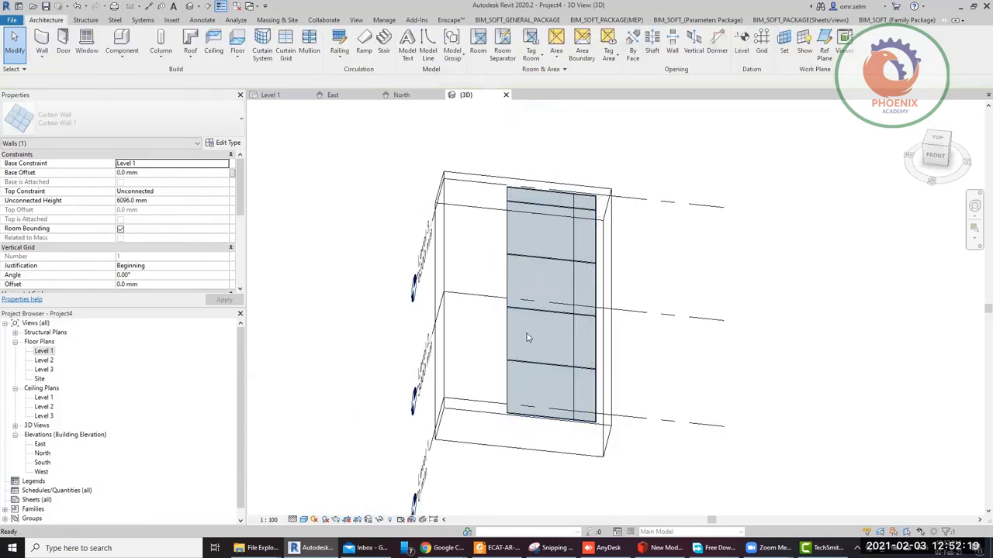
pyautogui.click(511, 281)
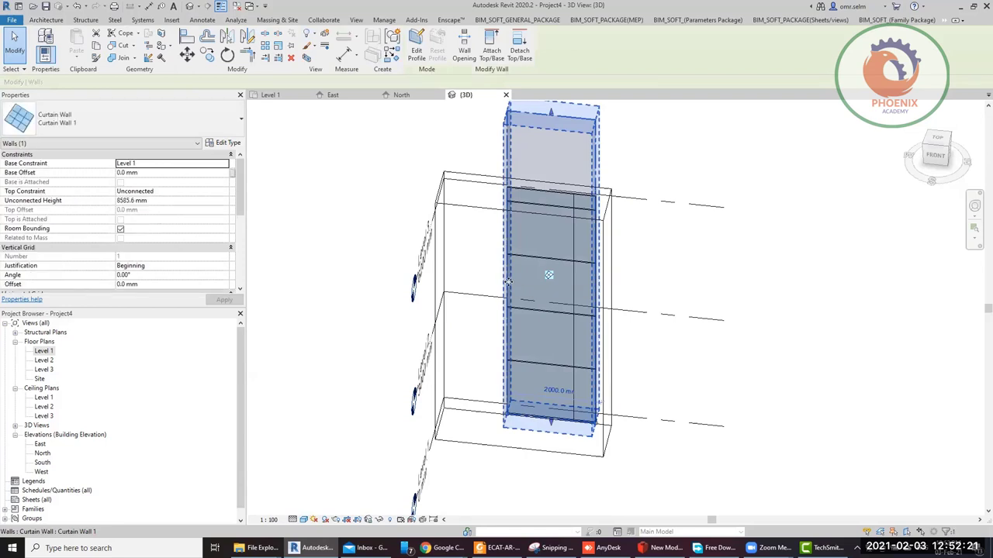
pyautogui.scroll(-2, 510, 281)
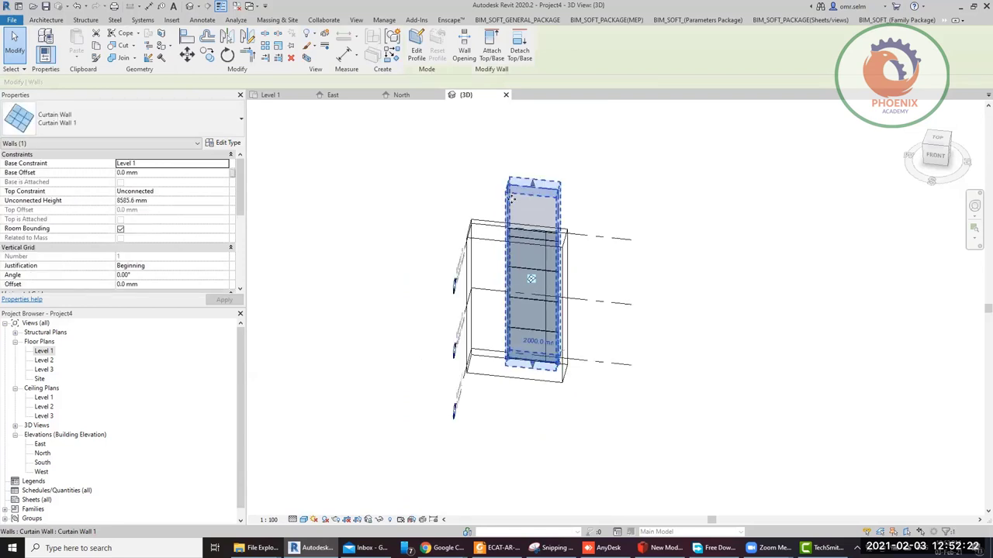
pyautogui.click(610, 219)
pyautogui.scroll(3, 612, 220)
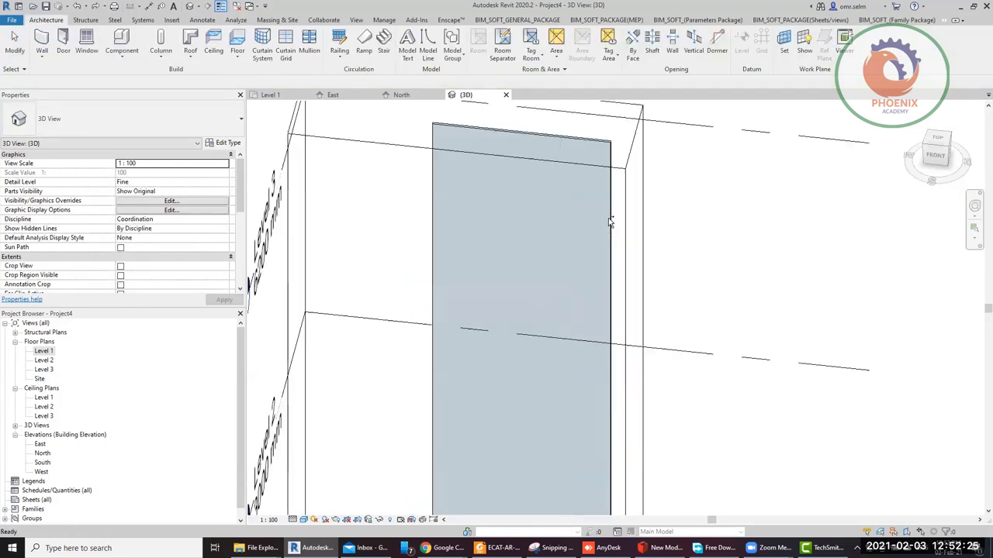
# Open the Level 1 floor plan at the area around grids 1 and 2
pyautogui.keyDown('shift'); pyautogui.moveTo(621, 206); pyautogui.dragTo(574, 210, button='middle'); pyautogui.keyUp('shift')
pyautogui.click(294, 96)
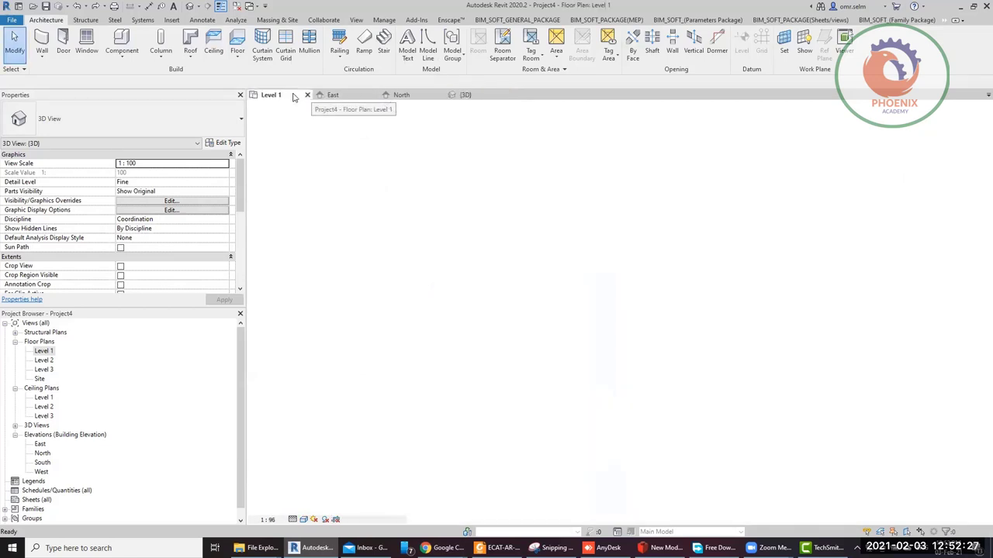
pyautogui.scroll(-2, 555, 264)
pyautogui.scroll(-3, 609, 284)
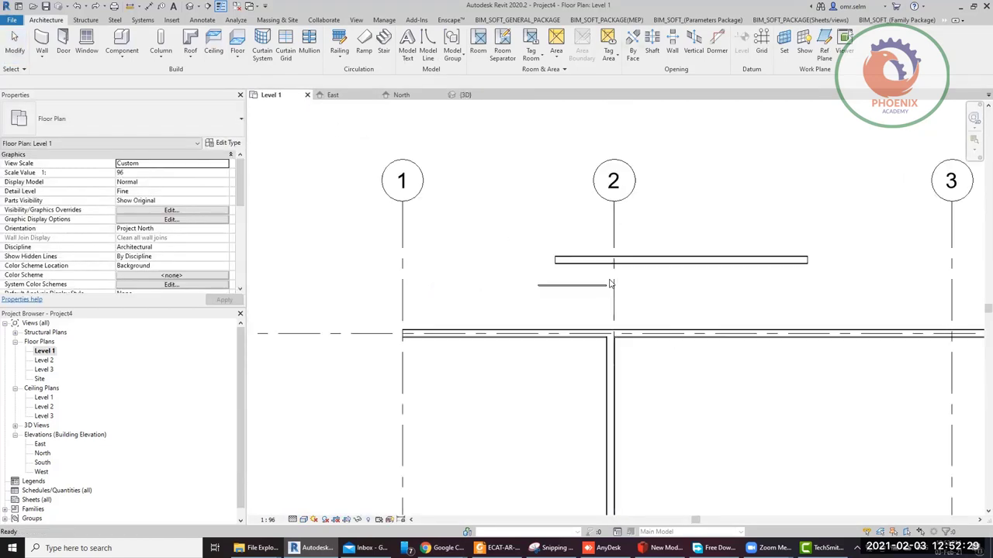
pyautogui.moveTo(321, 150); pyautogui.dragTo(412, 164, button='middle')
# Draw a horizontal architectural wall of type Curtain Wall 1, about 14100 mm long, in the empty area outside grids 1 and A
pyautogui.click(41, 58)
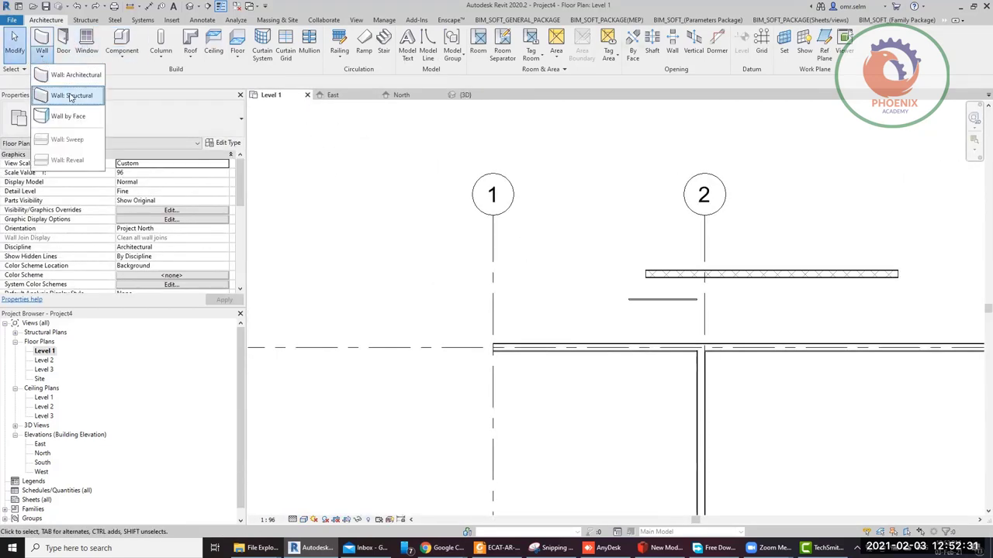
pyautogui.click(73, 76)
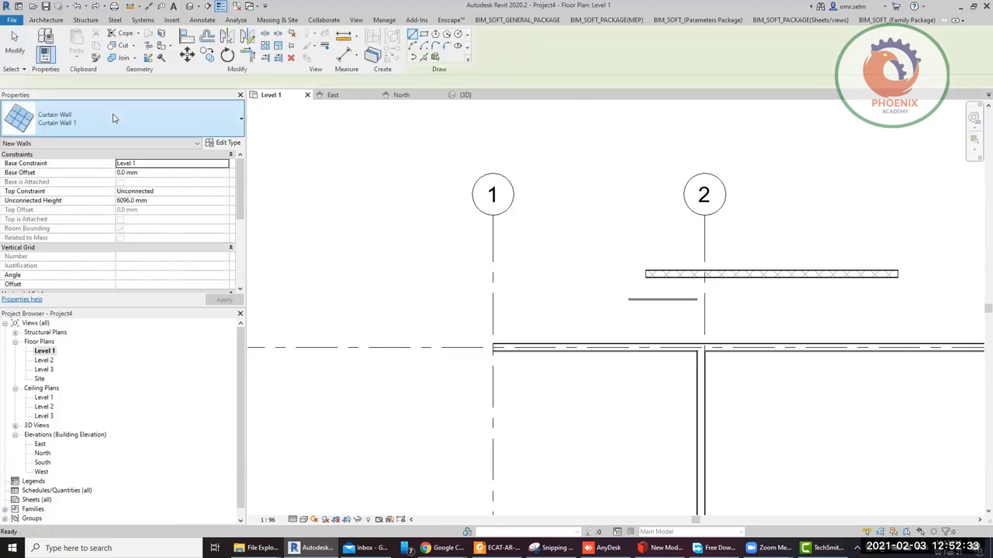
pyautogui.click(112, 117)
pyautogui.click(113, 118)
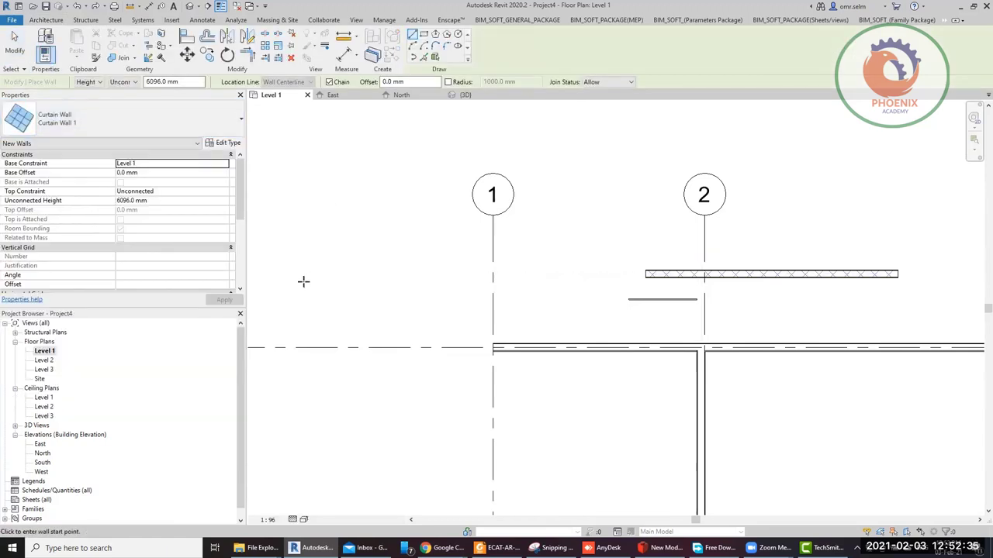
pyautogui.scroll(-3, 401, 328)
pyautogui.moveTo(315, 305); pyautogui.dragTo(507, 291, button='middle')
pyautogui.click(448, 294)
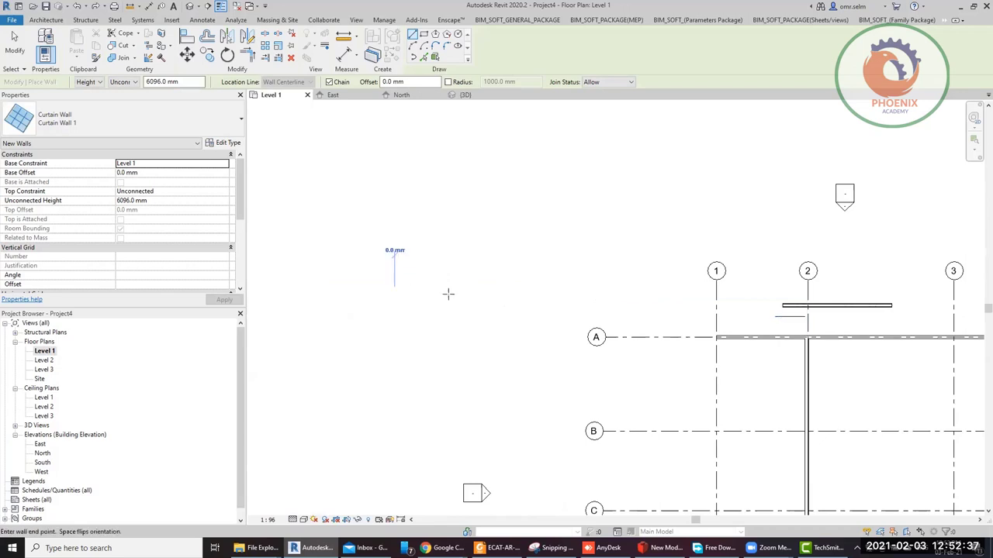
pyautogui.click(603, 288)
pyautogui.press('Escape')
pyautogui.press('Escape')
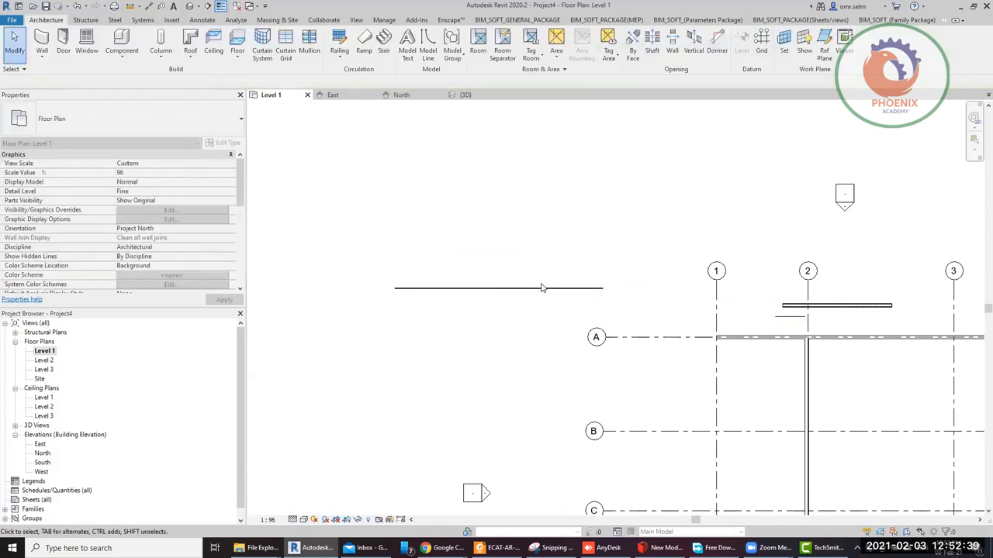
# Isolate the new curtain wall in the 3D view with a selection box around it
pyautogui.click(542, 288)
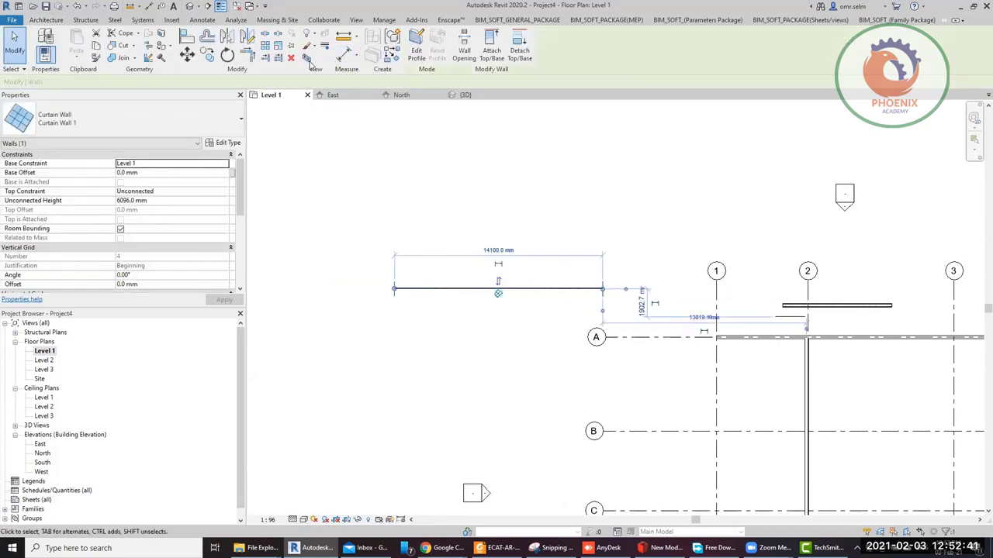
pyautogui.hotkey('ctrl', 'Tab')
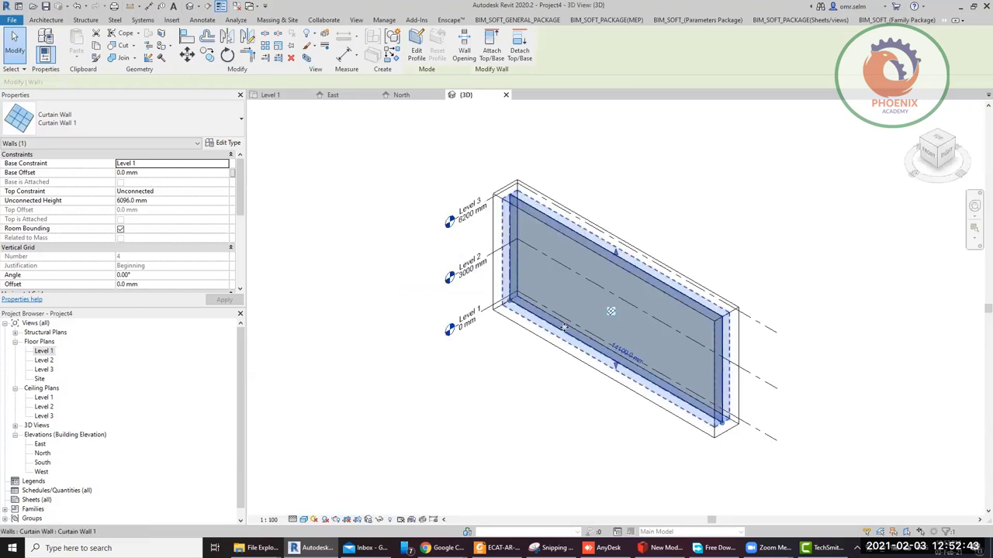
pyautogui.keyDown('shift'); pyautogui.moveTo(611, 311); pyautogui.dragTo(612, 304, button='middle'); pyautogui.keyUp('shift')
pyautogui.press('Escape')
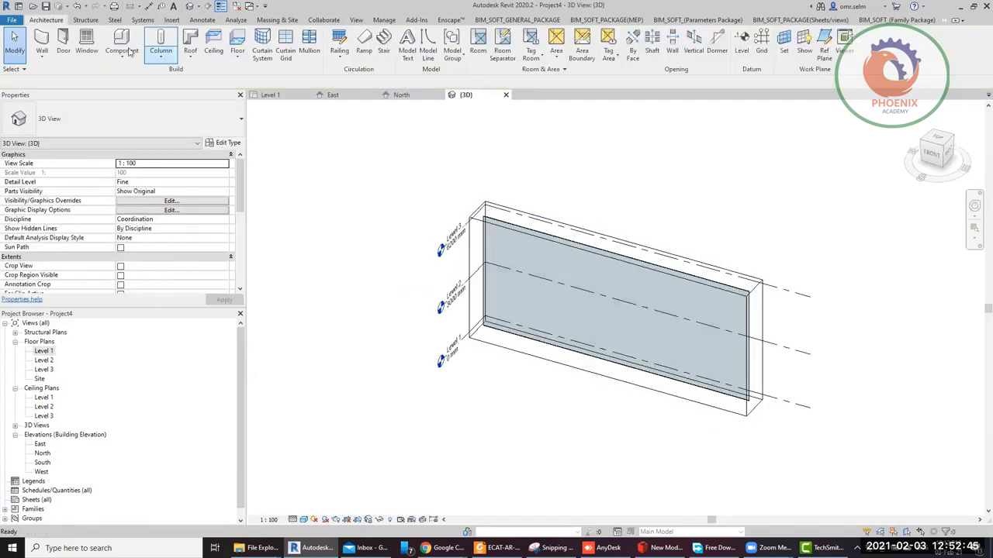
# Place two vertical curtain grid lines, 2900 mm and about 9100 mm along the wall, and two horizontal ones at its height thirds
pyautogui.click(285, 55)
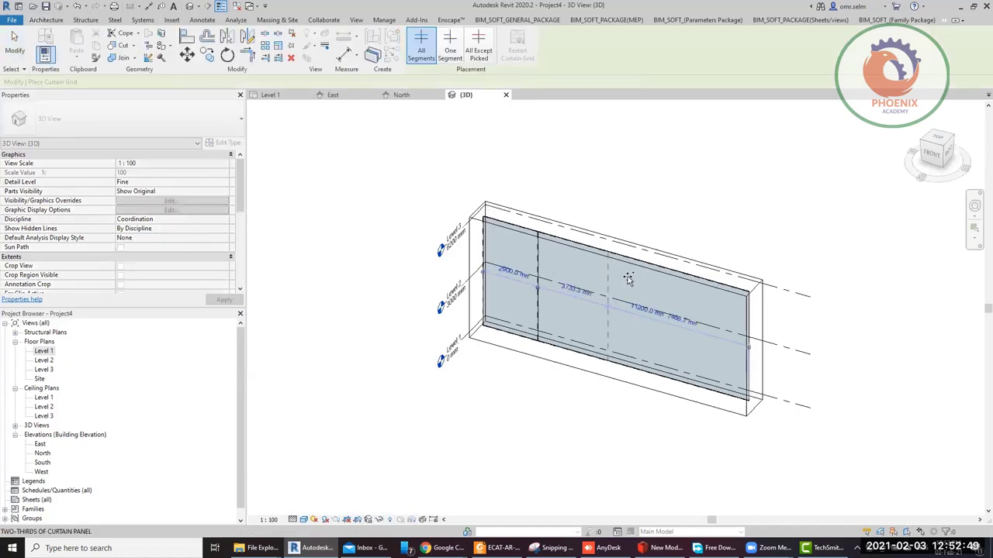
pyautogui.click(654, 288)
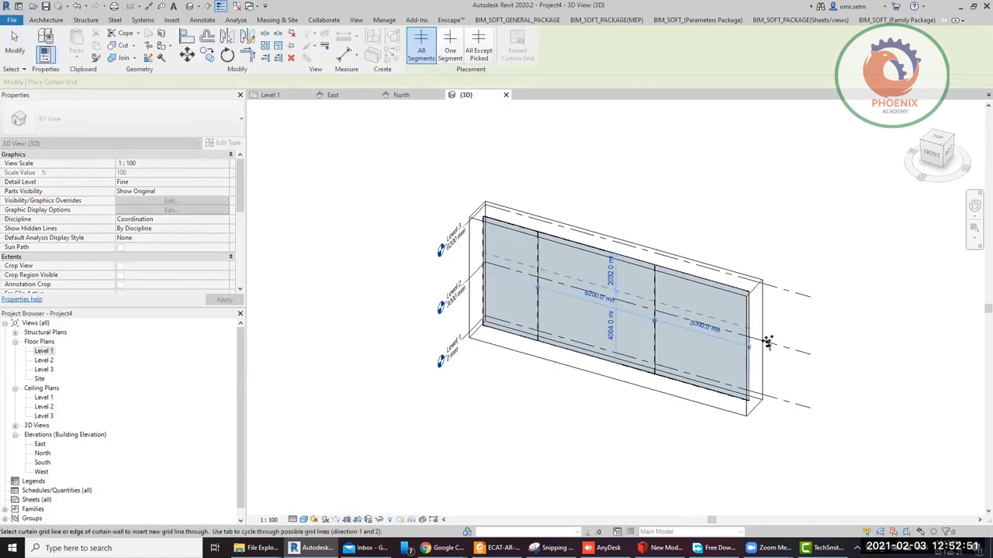
pyautogui.click(765, 342)
pyautogui.click(751, 369)
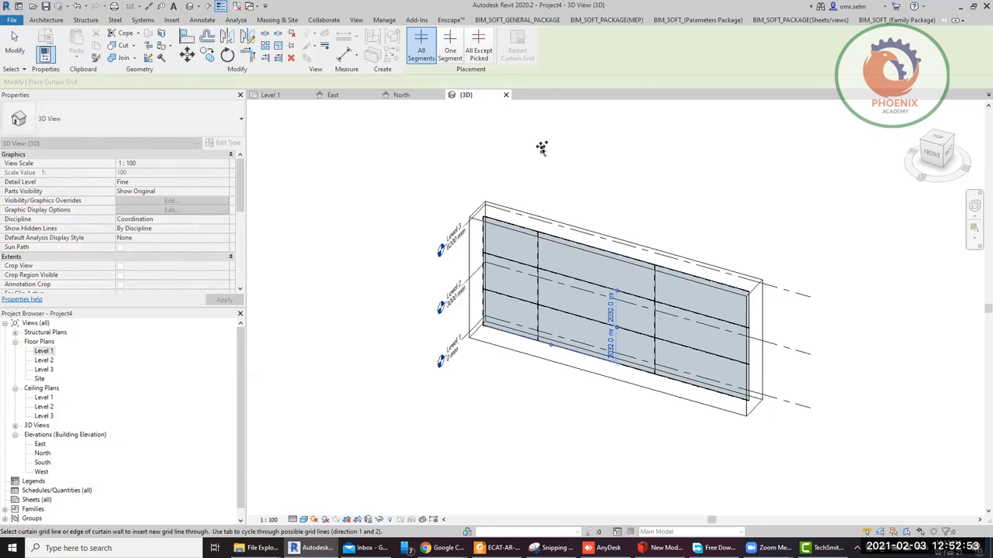
pyautogui.press('Escape')
pyautogui.press('Escape')
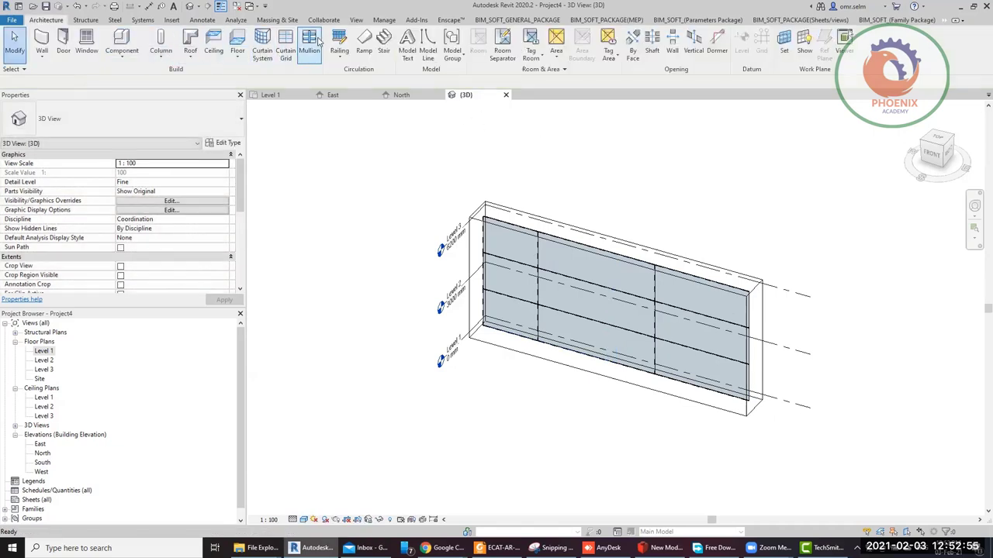
# Place 2.5" x 5" rectangular mullions on all the inner grid lines and on the four outer edges of the curtain wall
pyautogui.click(317, 40)
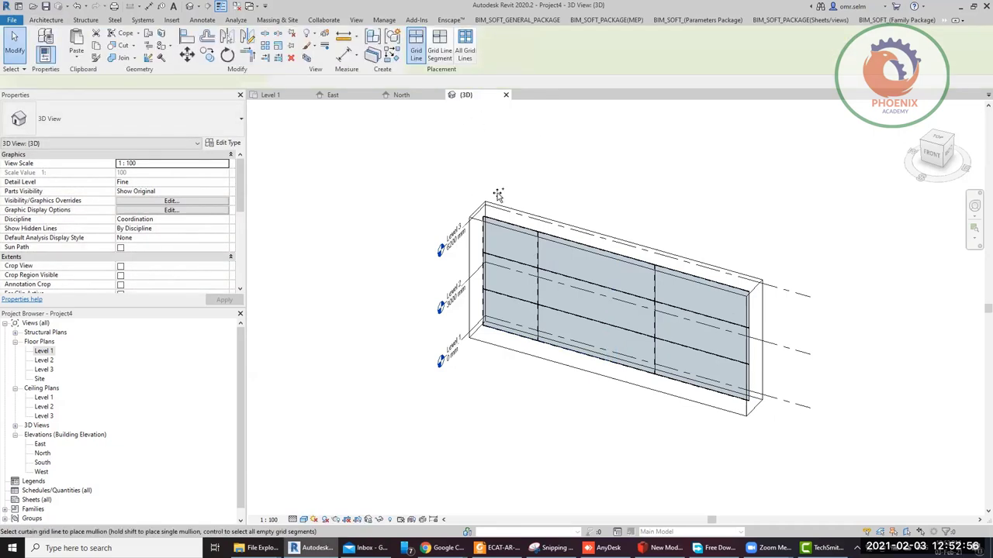
pyautogui.click(658, 282)
pyautogui.click(675, 306)
pyautogui.click(693, 348)
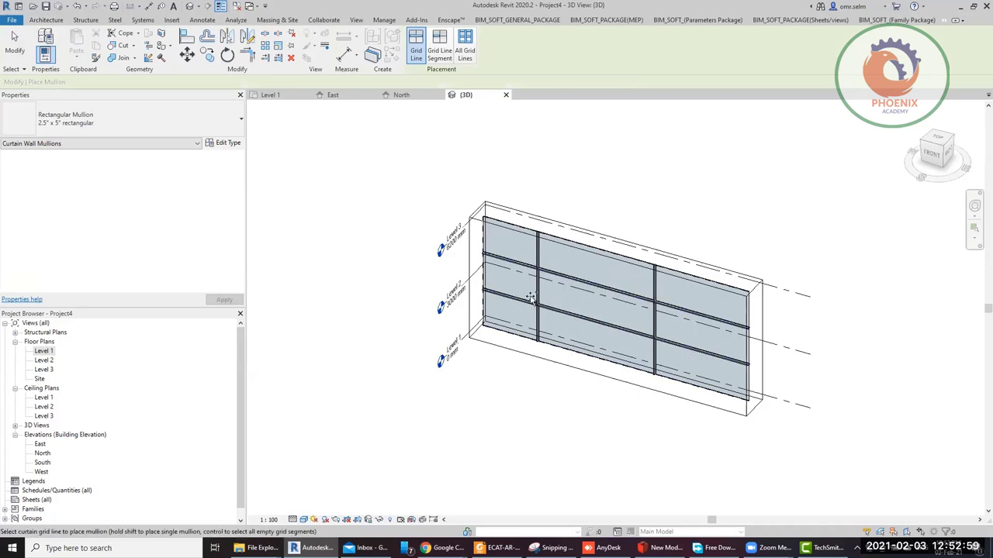
pyautogui.click(511, 226)
pyautogui.click(486, 246)
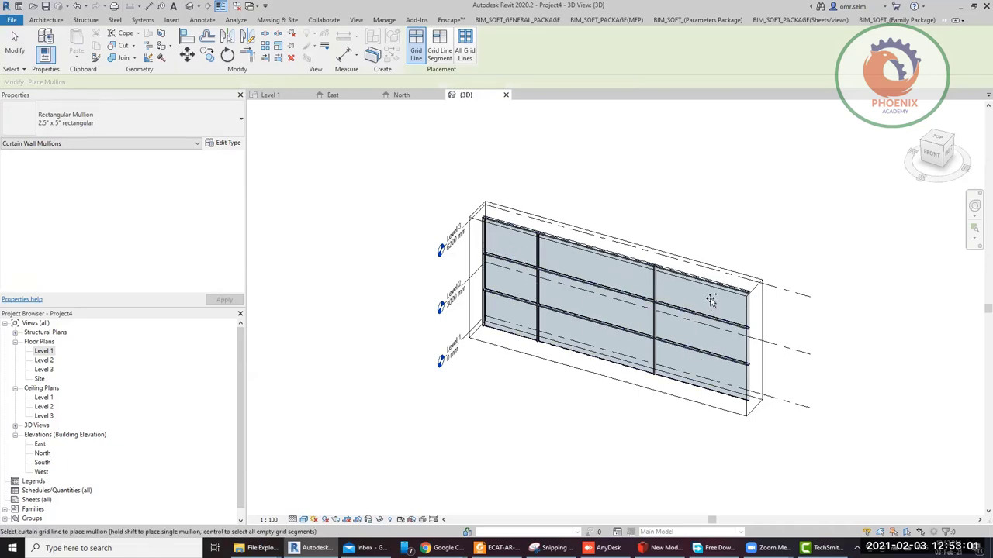
pyautogui.click(746, 309)
pyautogui.click(677, 382)
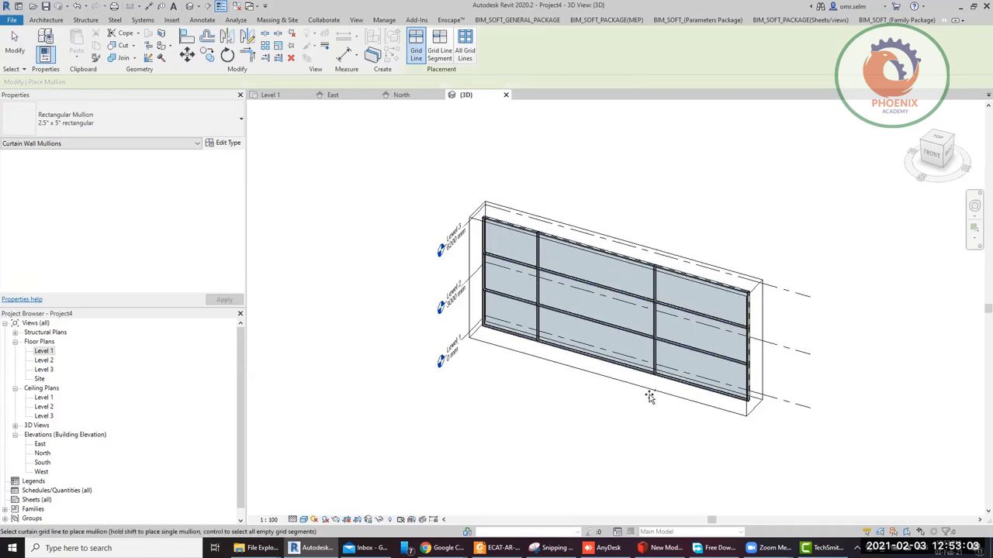
pyautogui.scroll(4, 687, 395)
pyautogui.press('Escape')
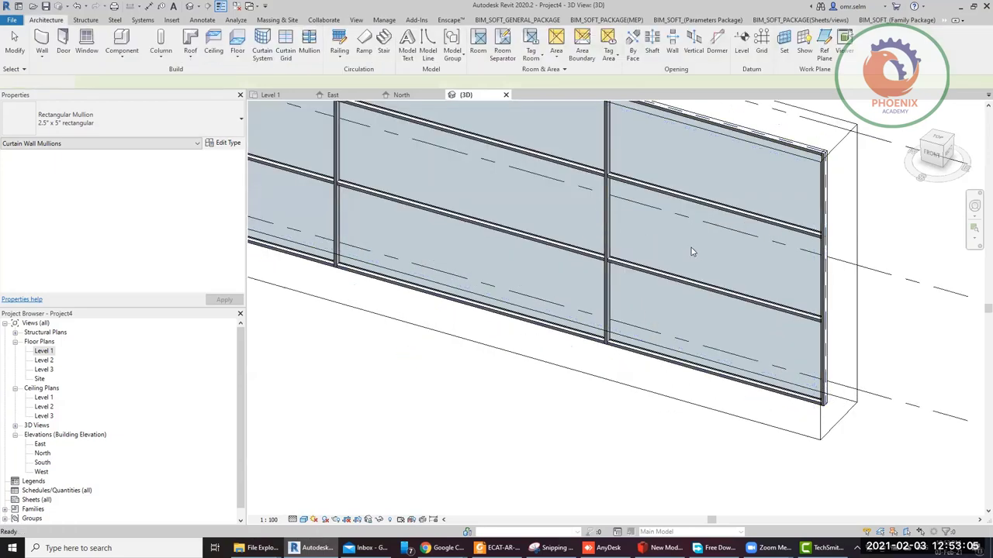
pyautogui.scroll(-3, 691, 253)
pyautogui.keyDown('shift'); pyautogui.moveTo(699, 252); pyautogui.dragTo(708, 259, button='middle'); pyautogui.keyUp('shift')
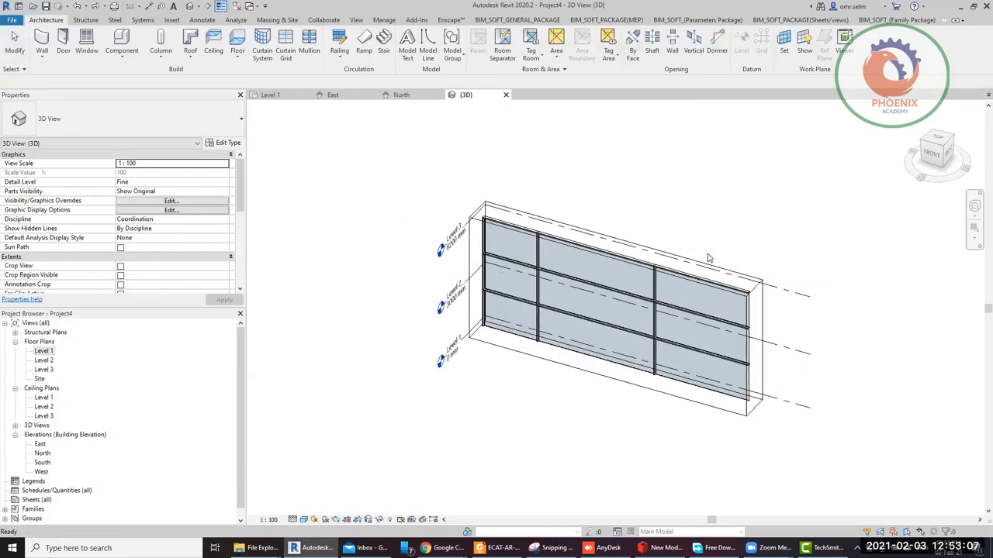
# Undo the mullions and the curtain grid lines placed on the wall
pyautogui.hotkey('ctrl', 'z')
pyautogui.hotkey('ctrl', 'z')
pyautogui.hotkey('ctrl', 'z')
pyautogui.hotkey('ctrl', 'z')
pyautogui.hotkey('ctrl', 'z')
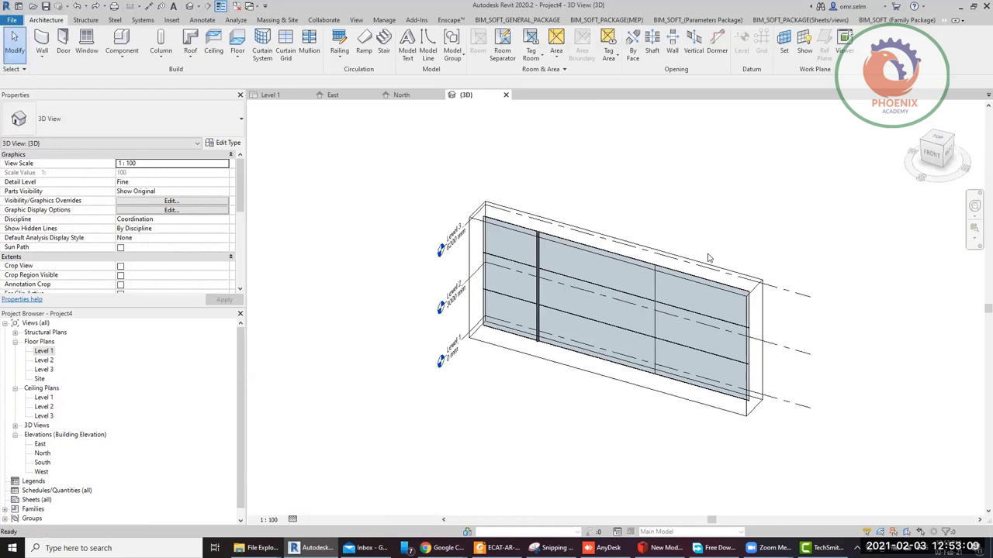
pyautogui.hotkey('ctrl', 'z')
pyautogui.hotkey('ctrl', 'z')
pyautogui.hotkey('ctrl', 'z')
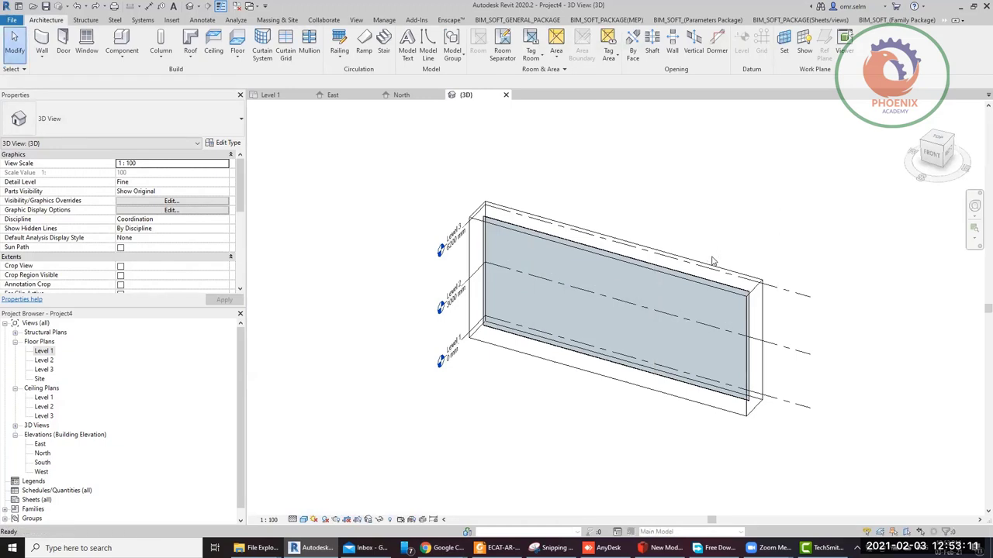
# In the curtain wall's type properties, set the vertical grid layout to Fixed Distance and the horizontal grid layout to Fixed Number
pyautogui.click(694, 278)
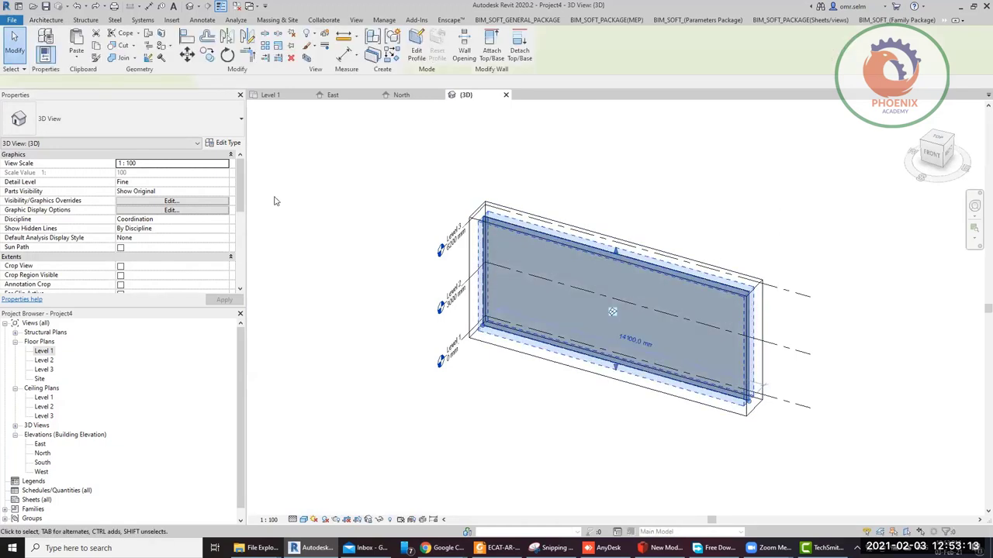
pyautogui.click(227, 143)
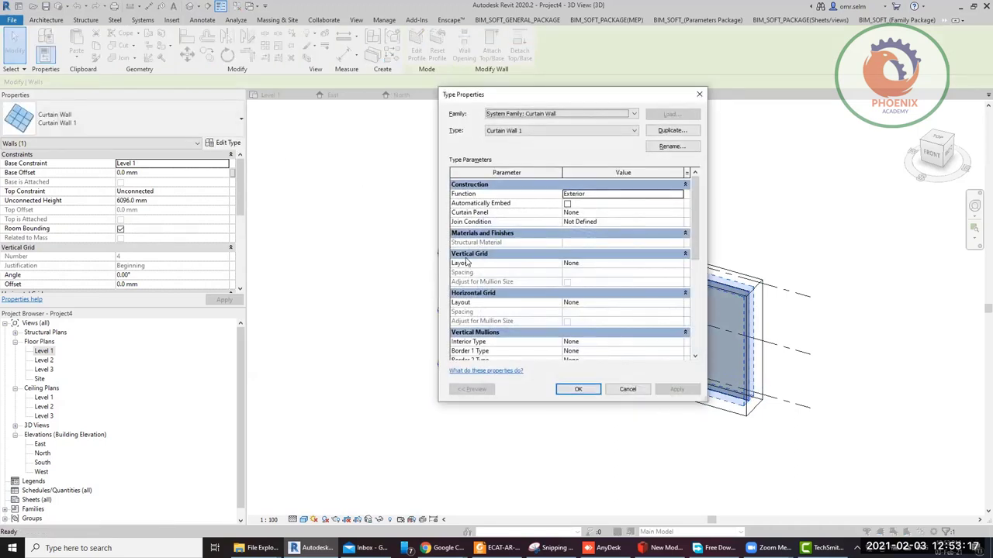
pyautogui.click(680, 263)
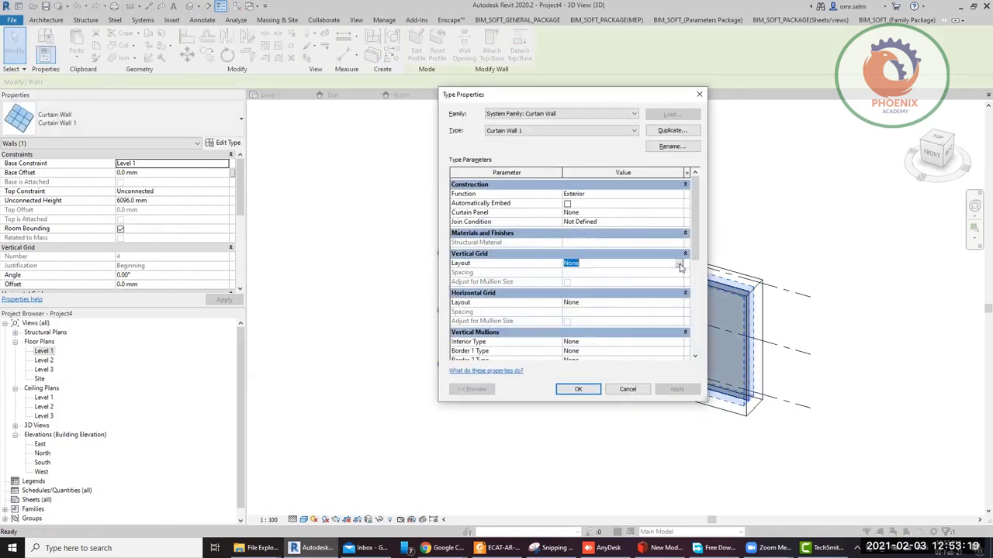
pyautogui.click(678, 264)
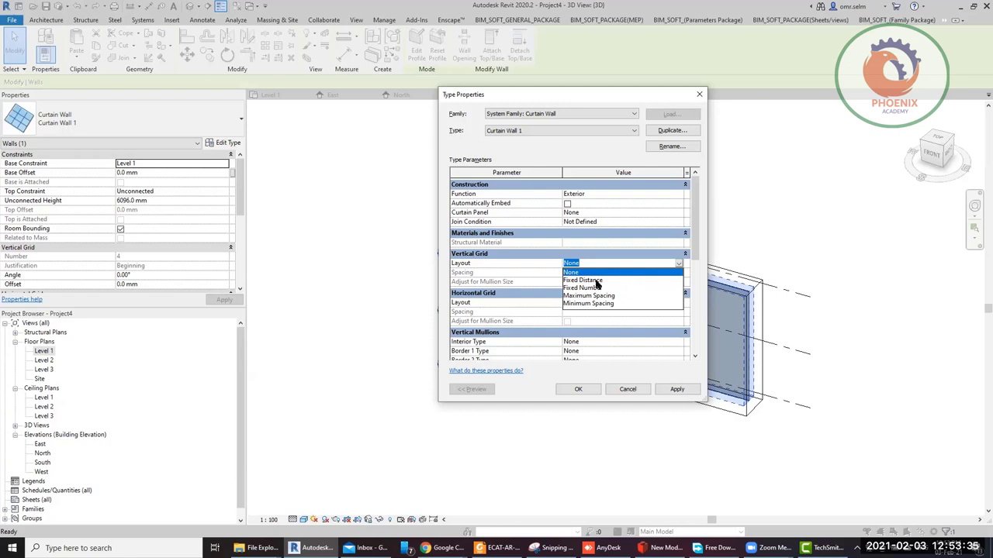
pyautogui.click(588, 280)
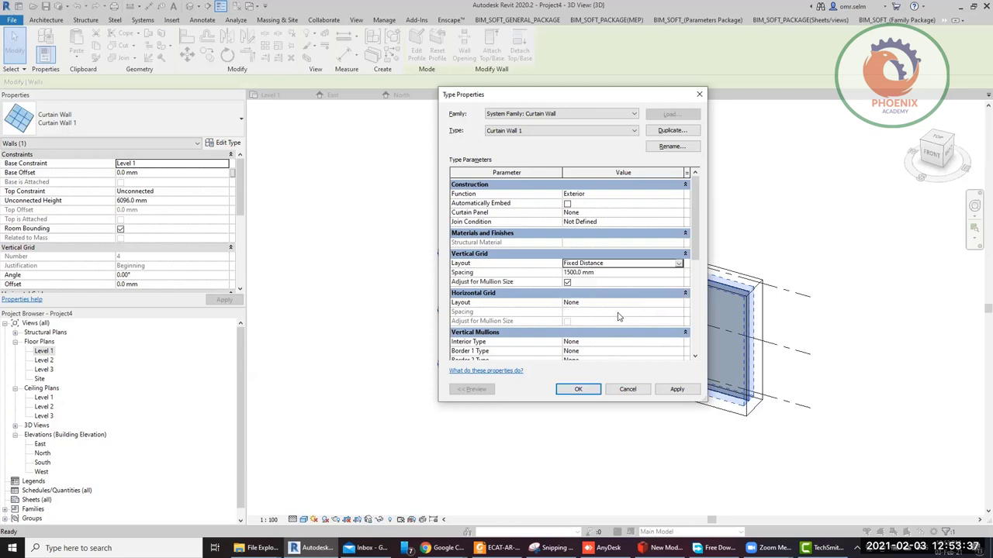
pyautogui.click(673, 304)
pyautogui.click(678, 302)
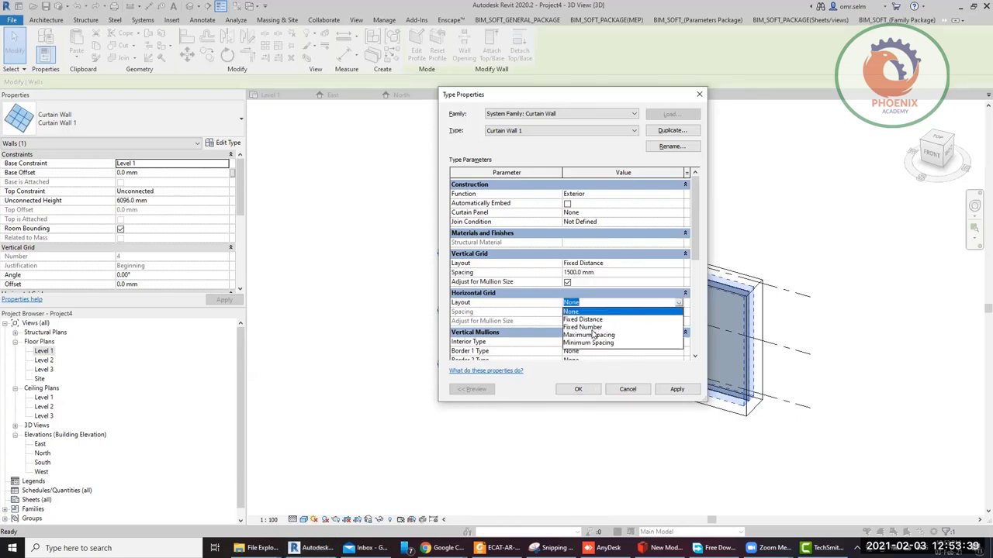
pyautogui.click(583, 327)
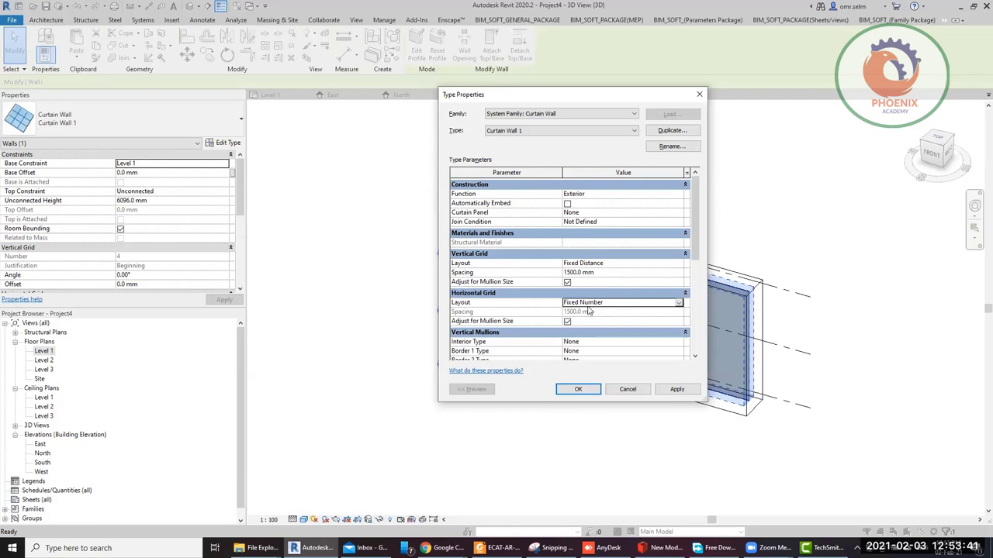
pyautogui.click(578, 389)
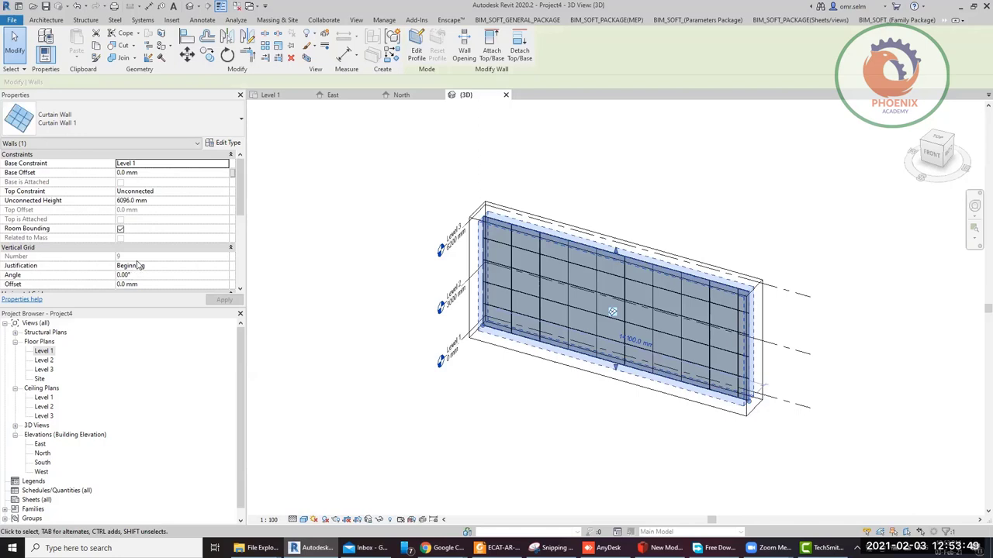
# Try horizontal grid numbers of 5 and 2 on the curtain wall, settle on 1, and deselect the wall
pyautogui.scroll(-3, 222, 240)
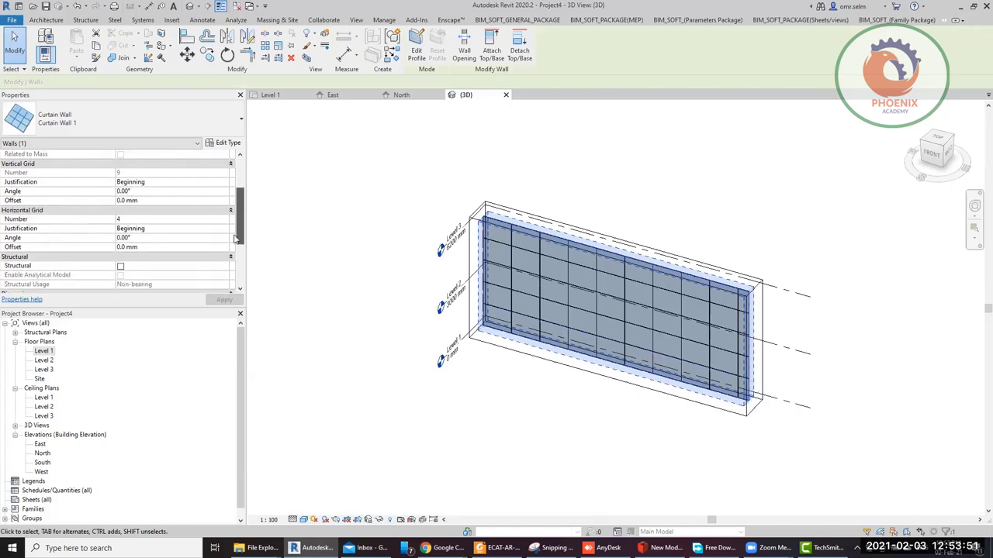
pyautogui.click(140, 220)
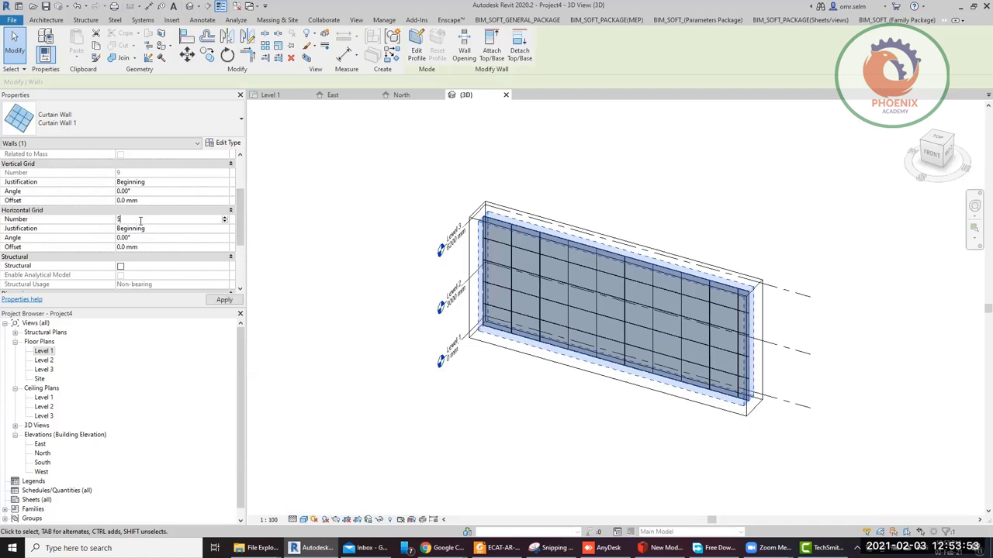
pyautogui.write('5')
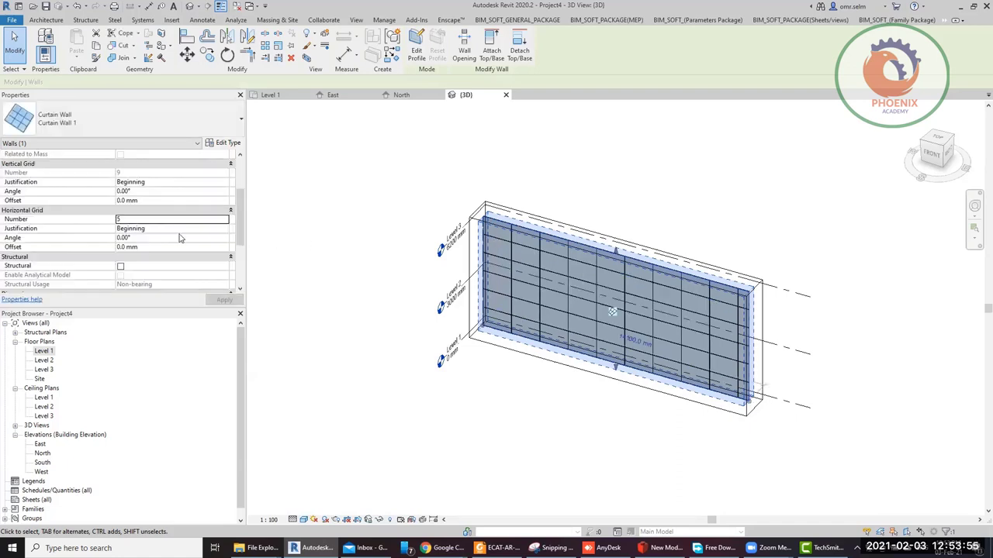
pyautogui.click(176, 220)
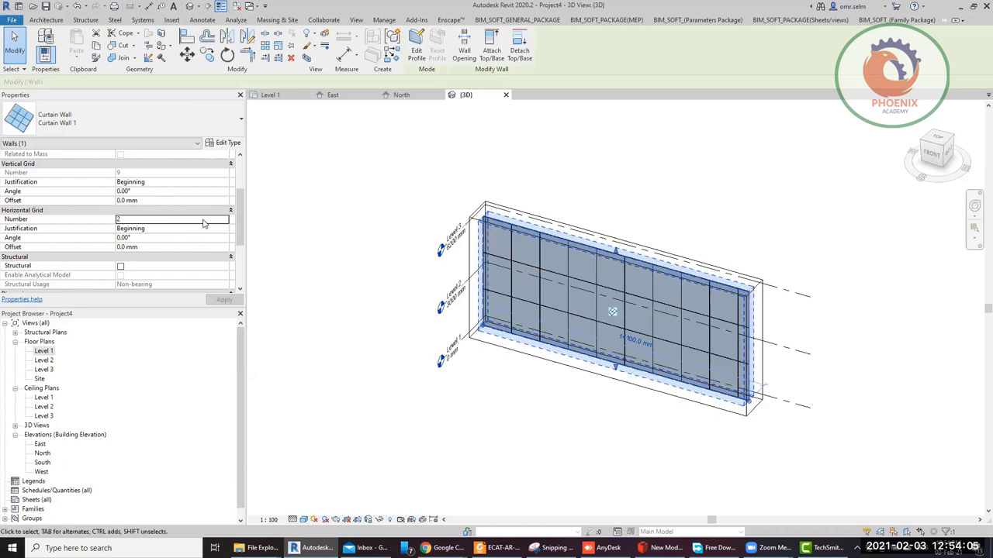
pyautogui.write('1')
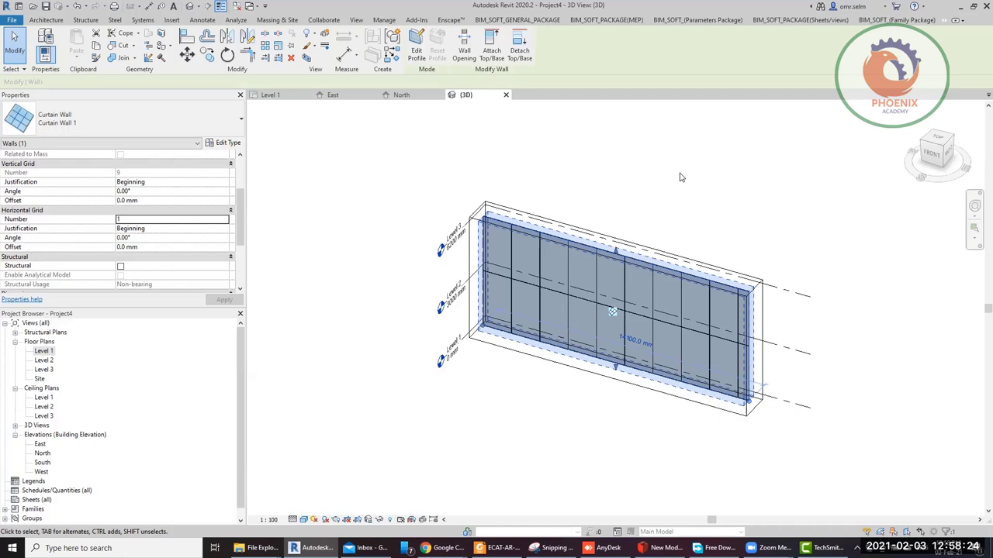
pyautogui.click(679, 177)
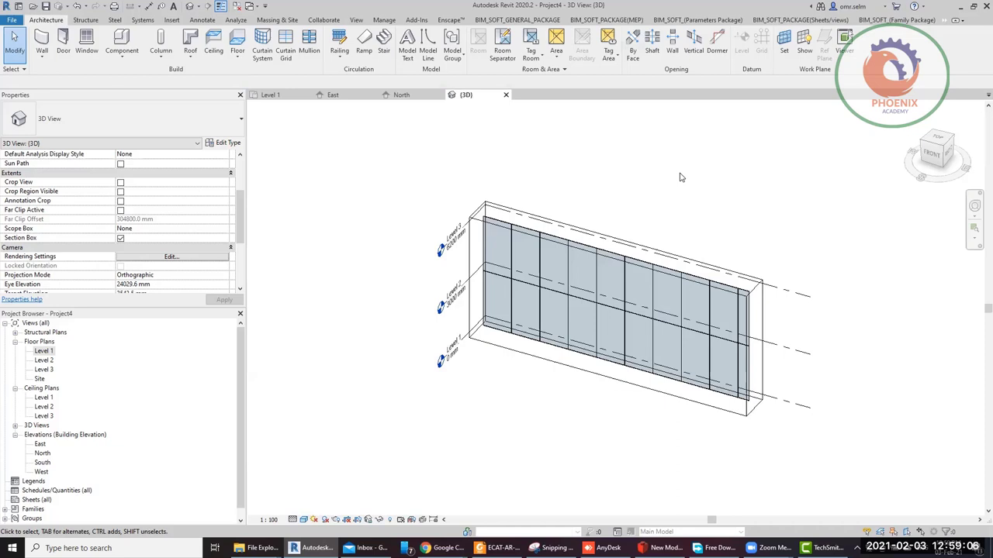
# In the Level 1 plan, start an architectural wall with the stacked wall type Exterior - Brick Over CMU w Metal Stud
pyautogui.click(289, 96)
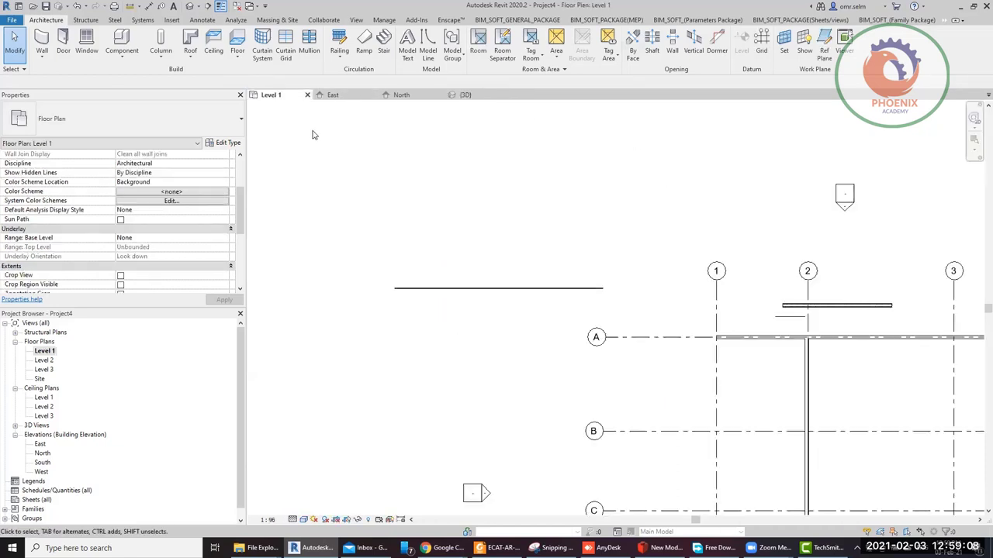
pyautogui.click(45, 62)
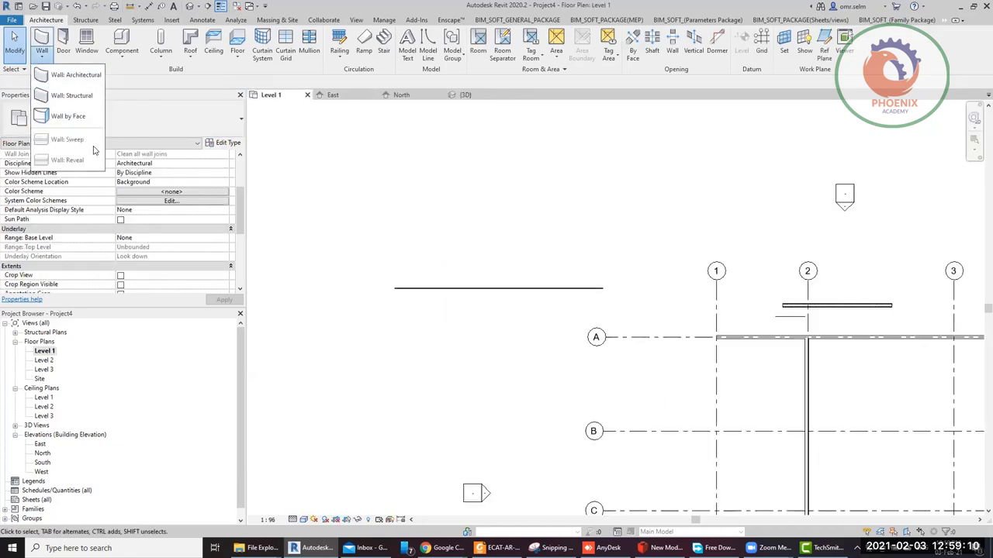
pyautogui.click(77, 75)
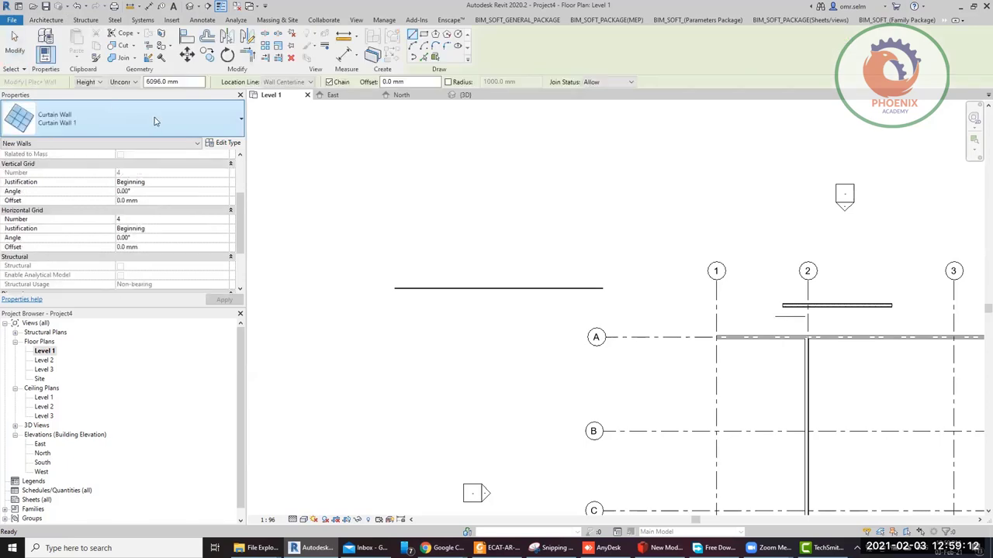
pyautogui.click(154, 121)
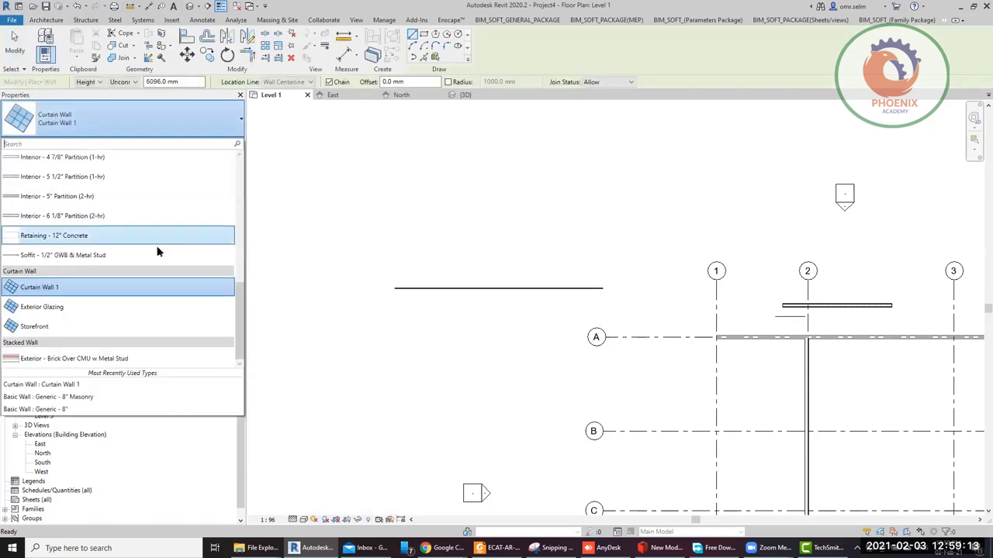
pyautogui.click(84, 359)
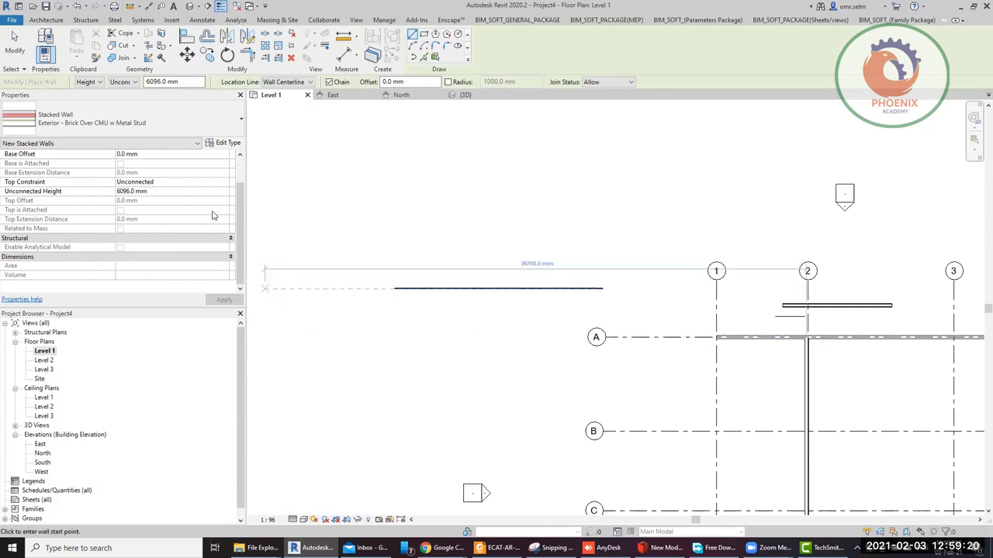
# Open the stacked wall type's structure with its section preview and insert an extra wall row at the top of the assembly
pyautogui.click(225, 144)
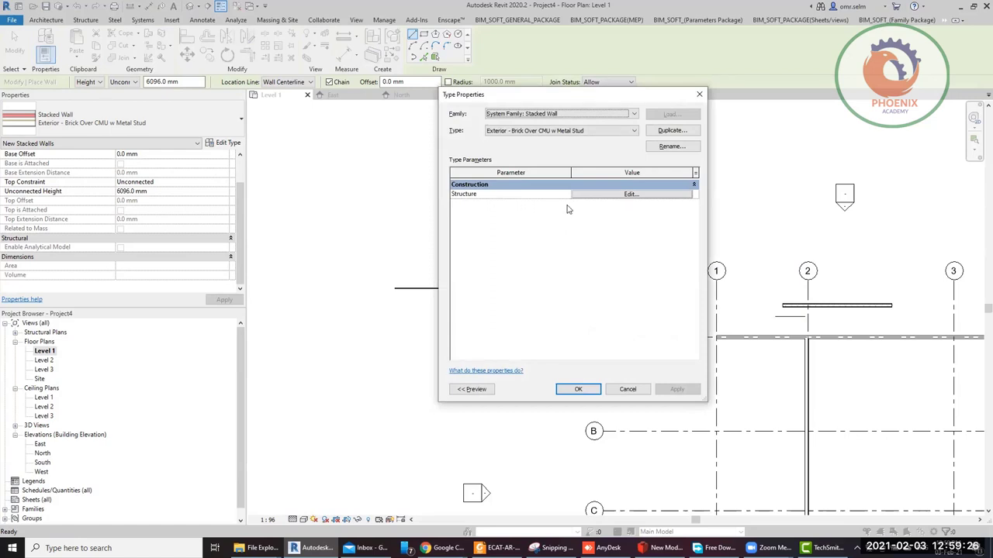
pyautogui.click(658, 196)
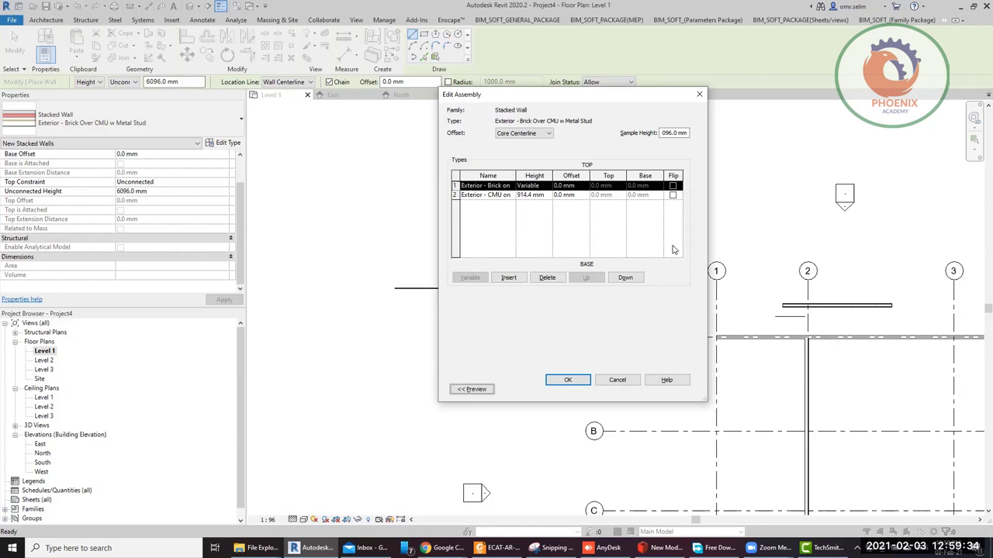
pyautogui.click(471, 388)
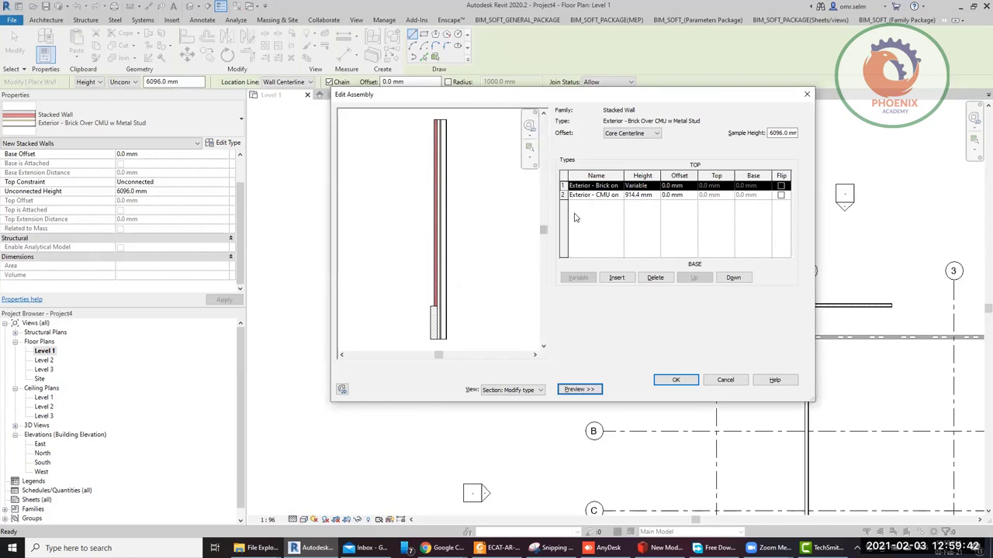
pyautogui.click(616, 278)
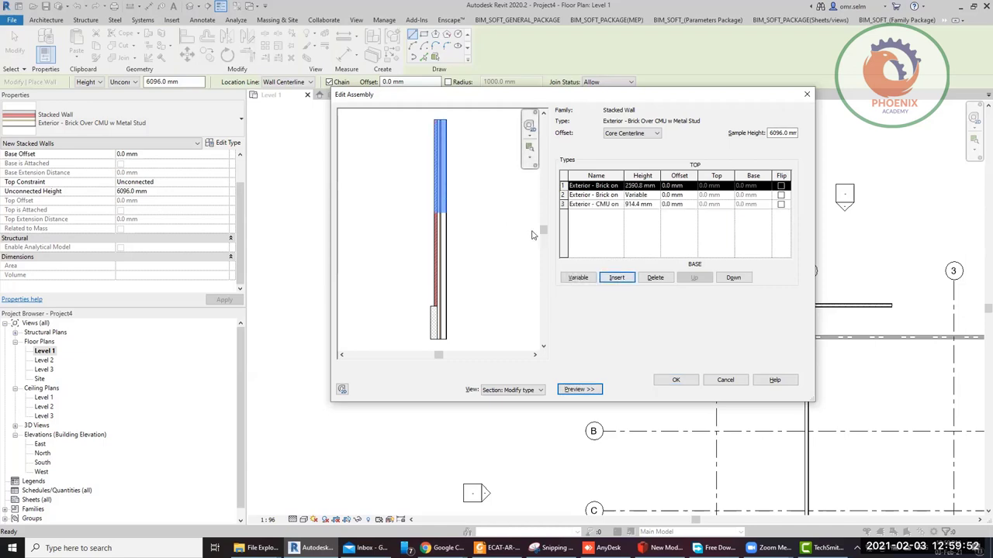
# Try Exterior - CMU Insulated and Interior - 6 1/8" Partition (2-hr) for the assembly's top row, then assign Soffit - 1/2" GWB & Metal Stud
pyautogui.click(617, 186)
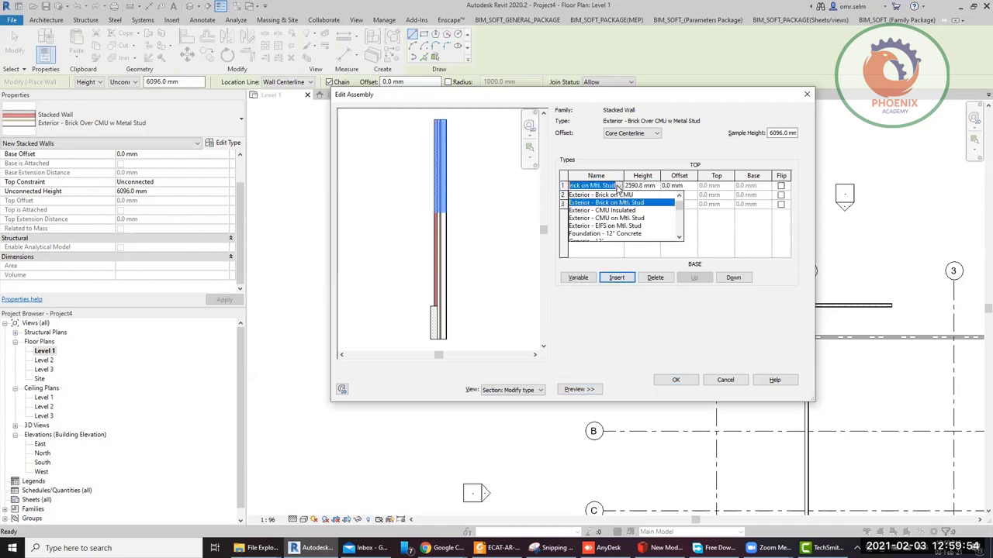
pyautogui.click(613, 211)
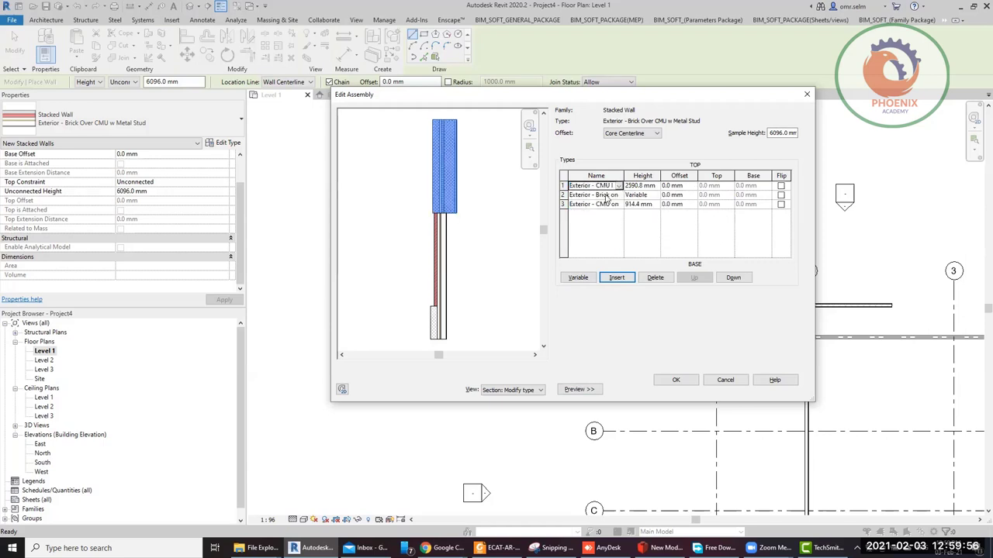
pyautogui.click(619, 187)
pyautogui.scroll(-3, 625, 247)
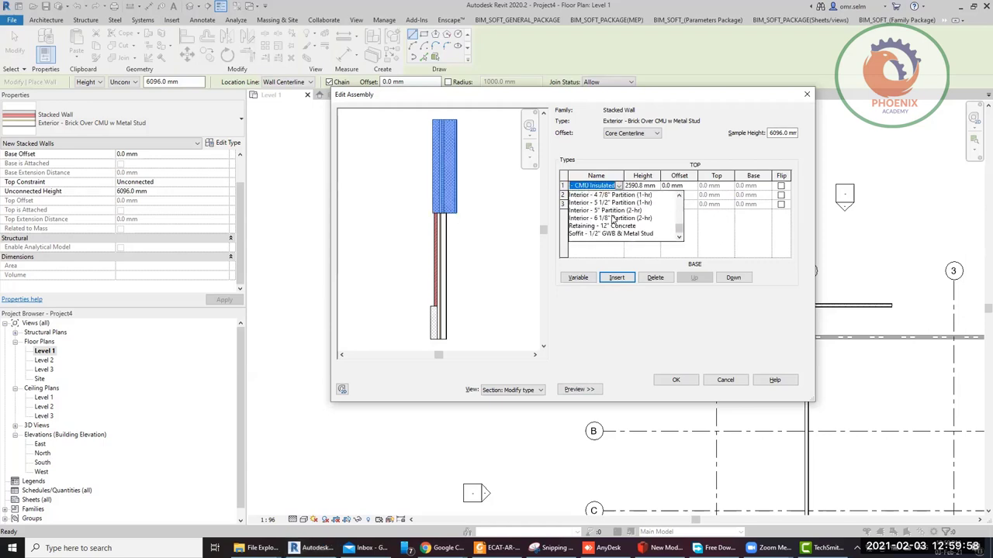
pyautogui.click(612, 220)
pyautogui.click(618, 186)
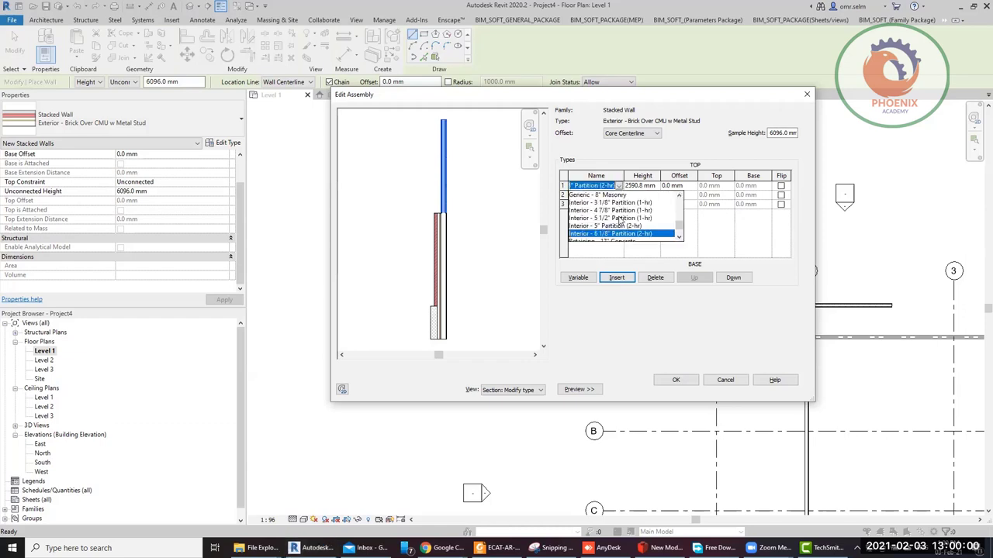
pyautogui.scroll(-1, 616, 225)
pyautogui.click(609, 235)
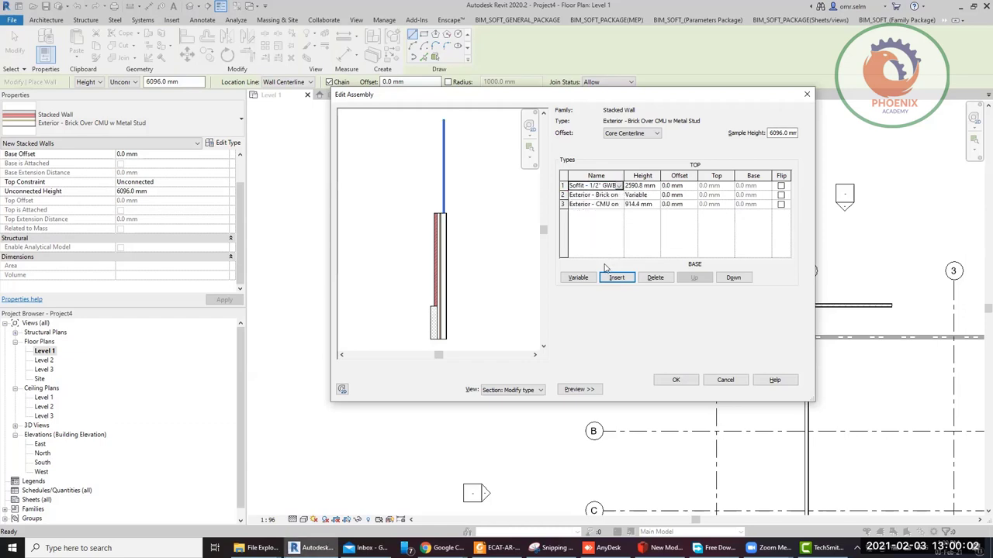
# Set the top row's height to 1000 mm, try its flip option on and off, accept the type changes and leave the wall command
pyautogui.click(653, 187)
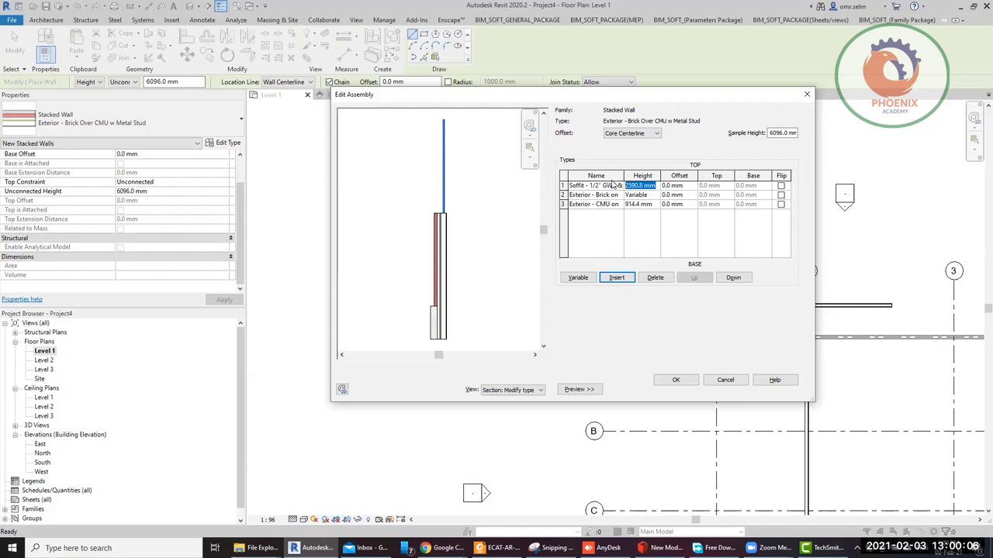
pyautogui.write('1000')
pyautogui.click(689, 186)
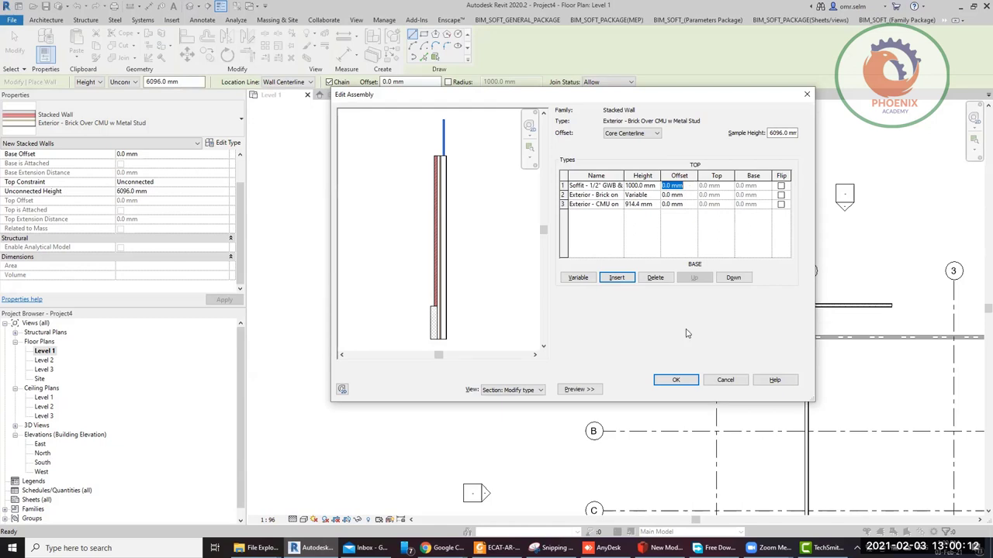
pyautogui.click(782, 188)
pyautogui.click(782, 187)
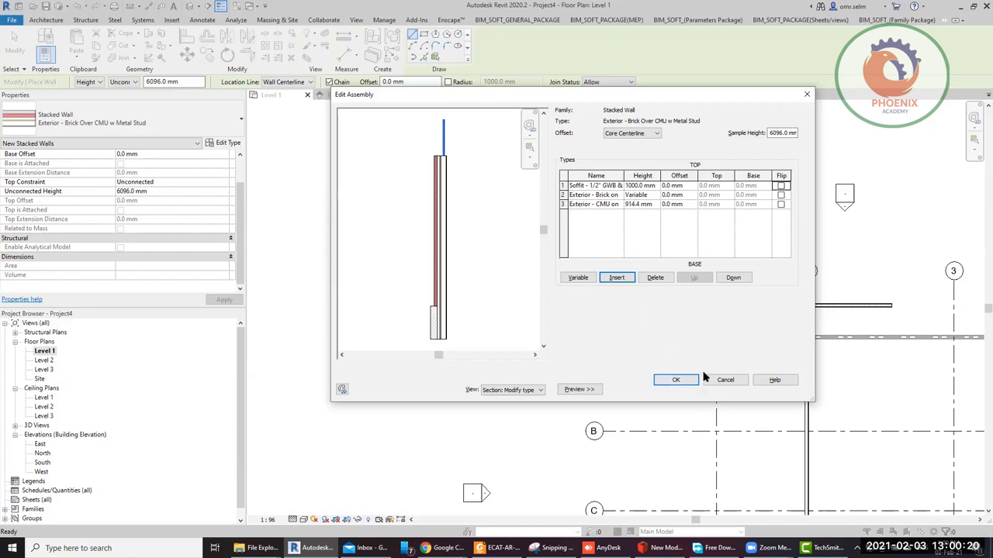
pyautogui.click(676, 380)
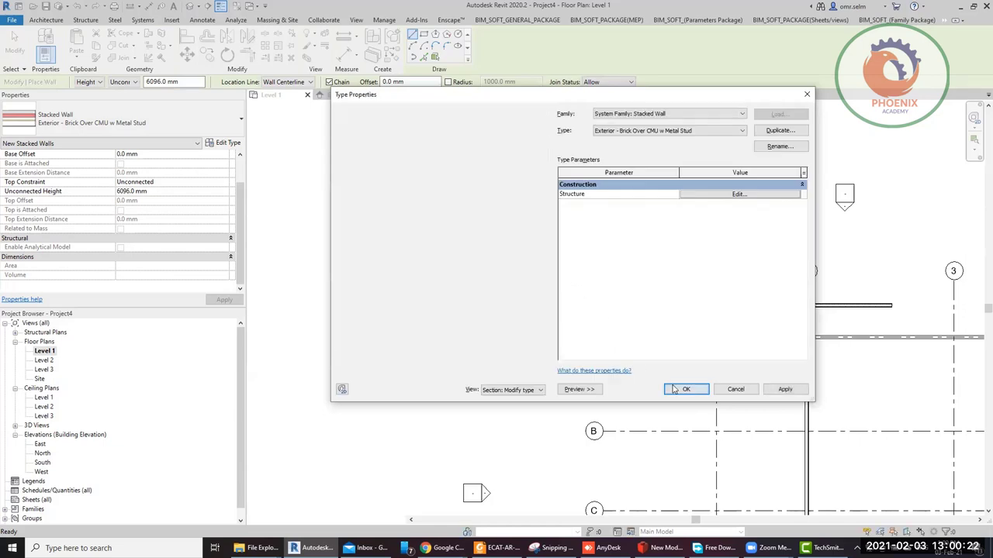
pyautogui.click(685, 389)
pyautogui.click(525, 206)
pyautogui.press('Escape')
pyautogui.press('Escape')
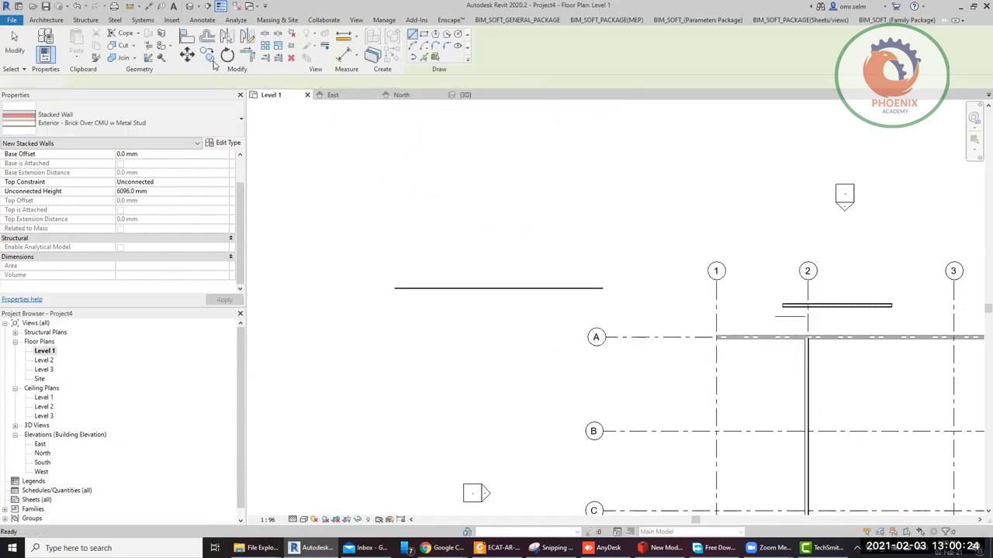
# Draw an Exterior - Brick Over CMU w Metal Stud stacked wall about 16100 mm long above the separate wall line west of the grids
pyautogui.click(41, 60)
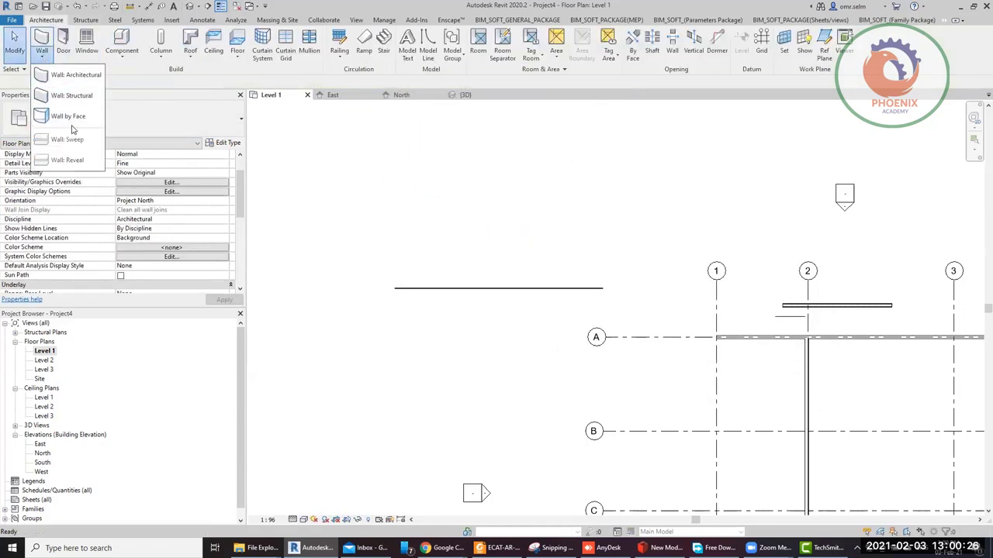
pyautogui.click(75, 74)
pyautogui.click(186, 118)
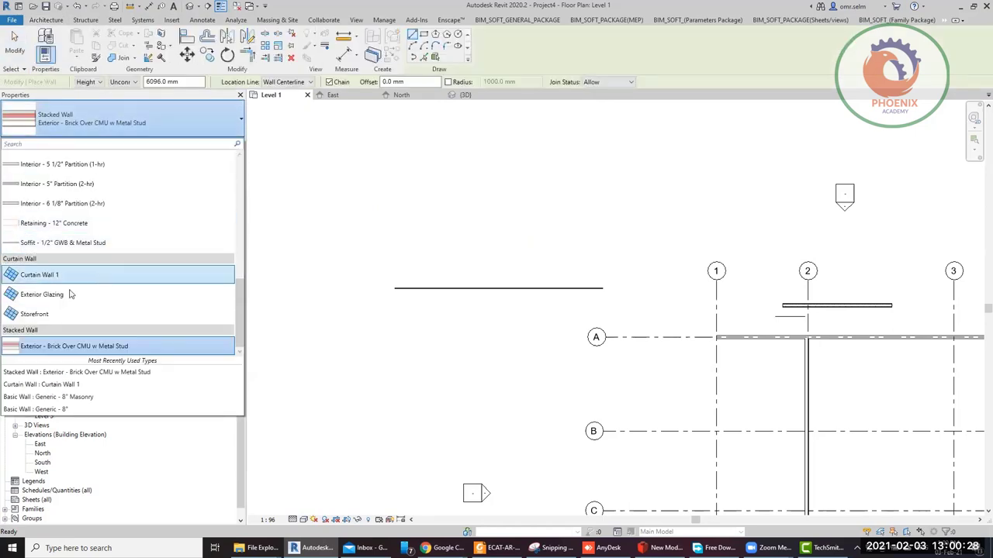
pyautogui.click(64, 348)
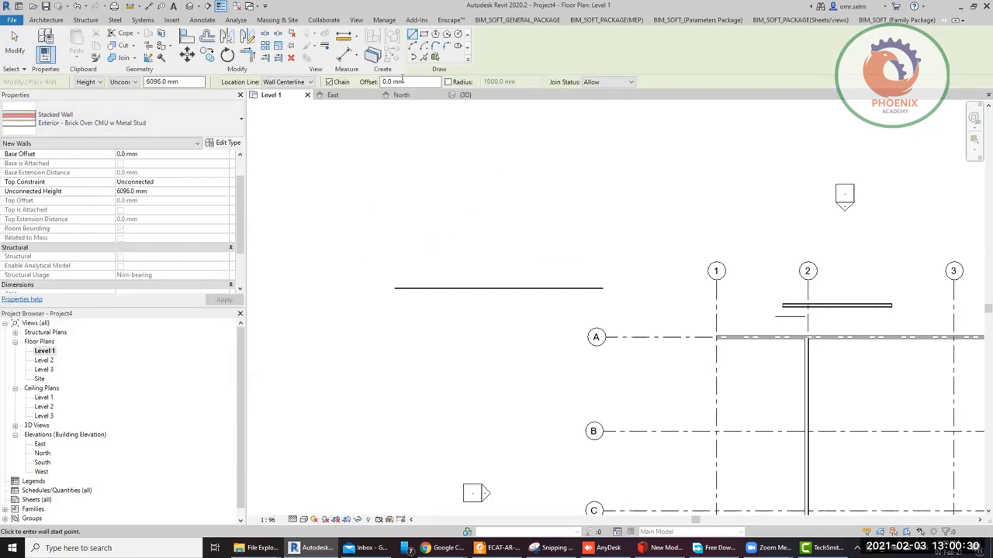
pyautogui.click(602, 237)
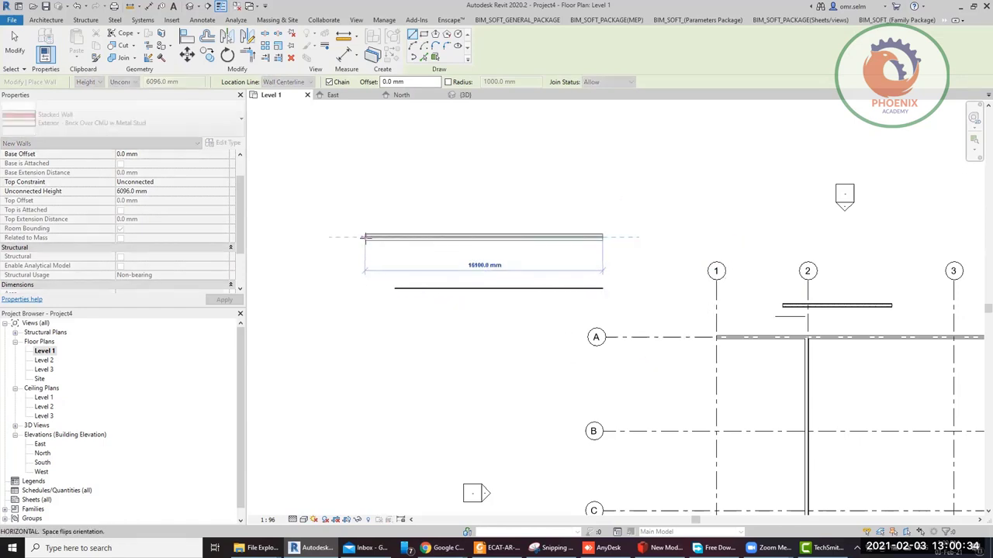
pyautogui.click(365, 238)
pyautogui.press('Escape')
pyautogui.press('Escape')
# Isolate the new stacked wall in a 3D section box and examine its end where the different wall types meet
pyautogui.click(402, 240)
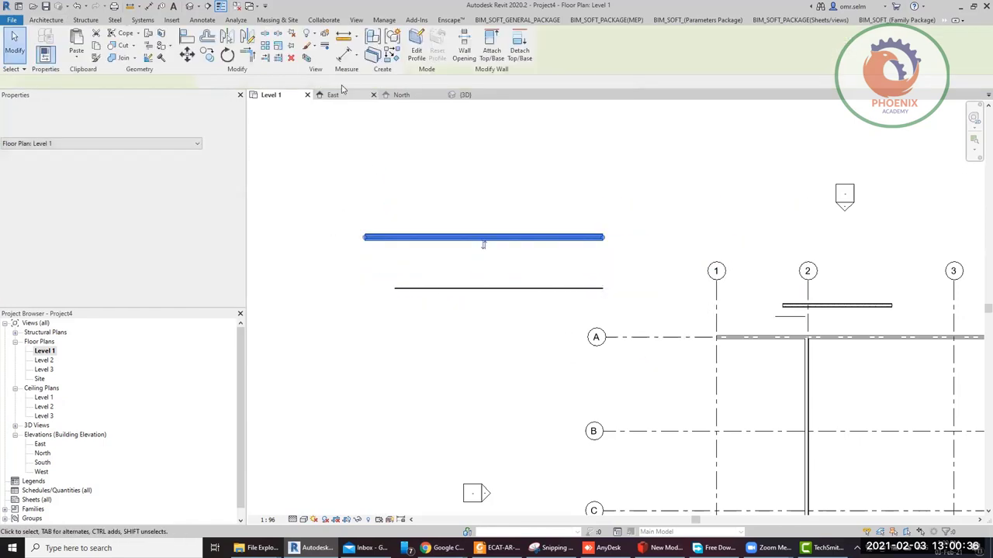
pyautogui.click(307, 58)
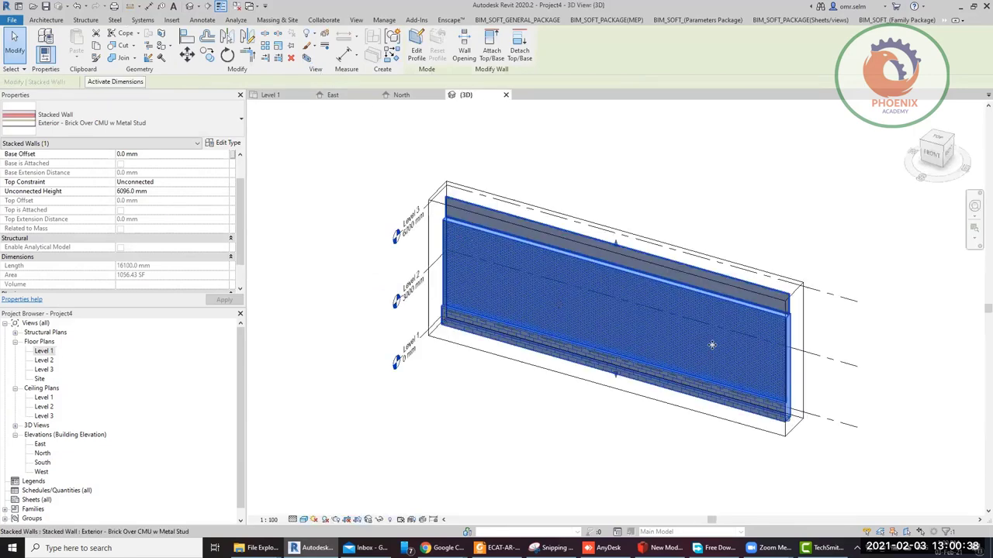
pyautogui.keyDown('shift'); pyautogui.moveTo(713, 345); pyautogui.dragTo(560, 289, button='middle'); pyautogui.keyUp('shift')
pyautogui.scroll(5, 594, 344)
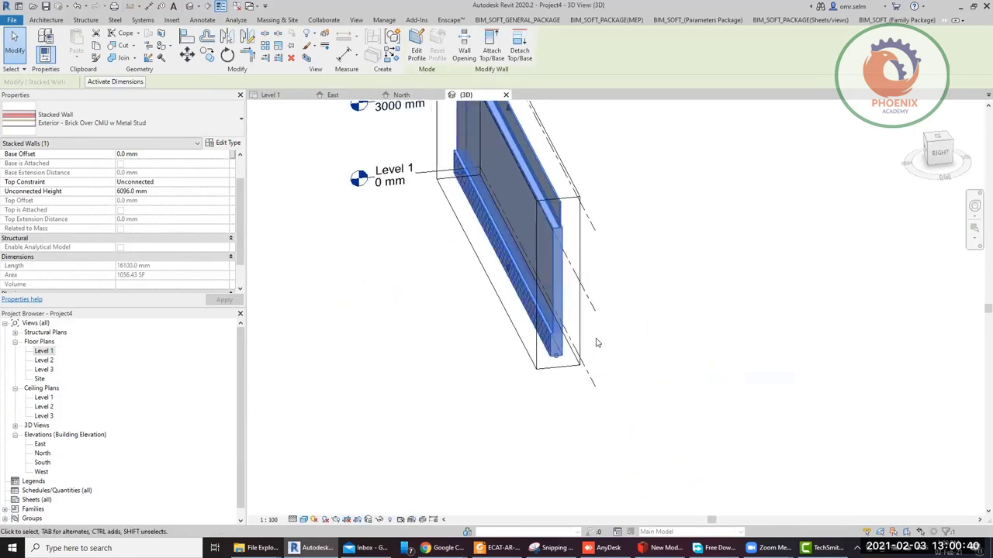
pyautogui.press('Escape')
pyautogui.scroll(-3, 505, 295)
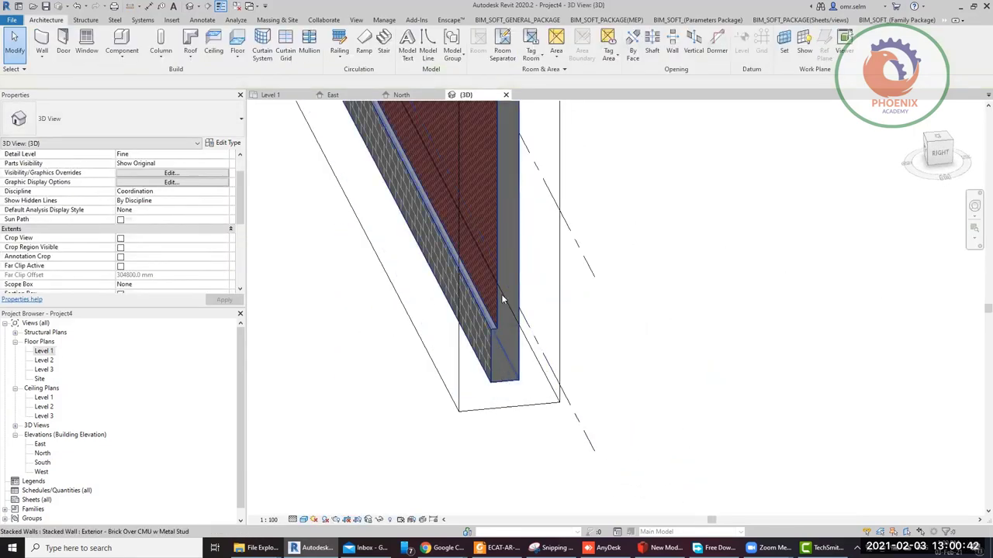
# Open the stacked wall type's assembly, delete its top row and insert a new row in its place
pyautogui.click(508, 183)
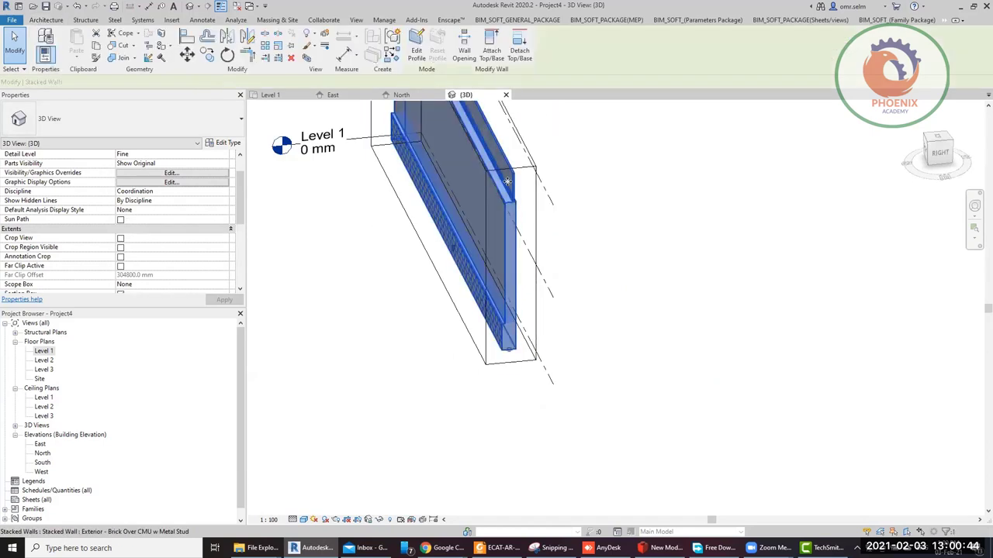
pyautogui.doubleClick(497, 264)
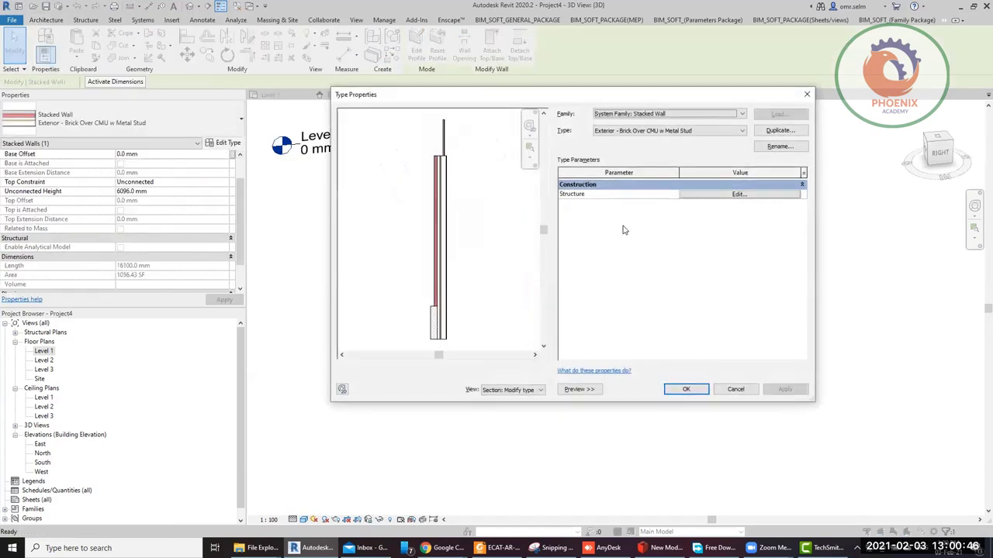
pyautogui.click(712, 197)
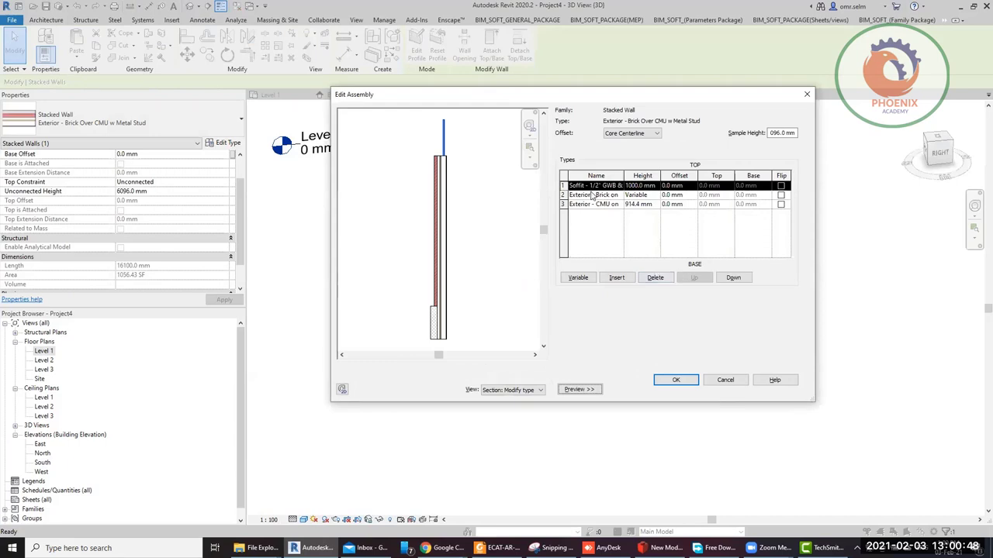
pyautogui.click(655, 277)
pyautogui.click(619, 279)
# Assign Soffit - 1/2" GWB & Metal Stud to the new top row, check the rows' heights and accept the type changes
pyautogui.click(594, 186)
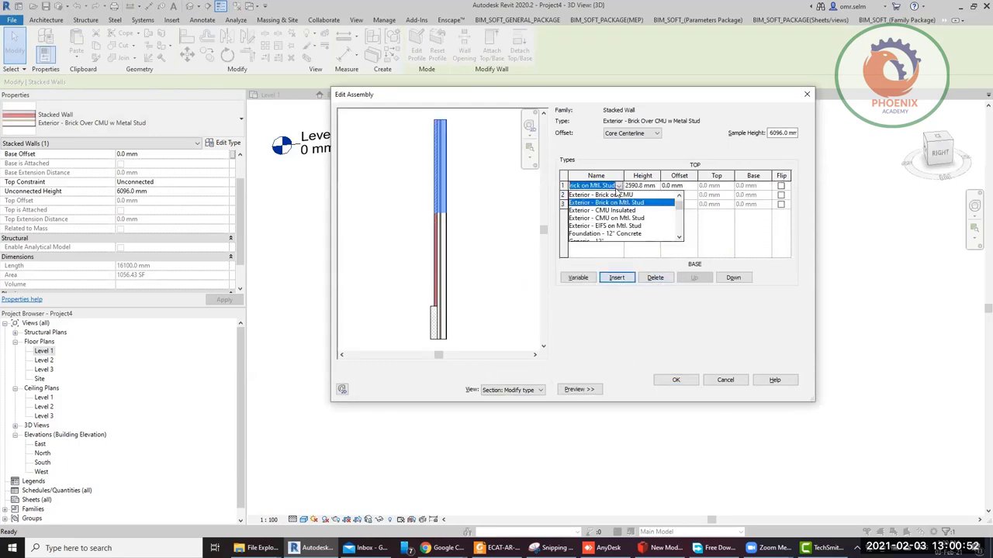
pyautogui.scroll(-3, 608, 229)
pyautogui.click(607, 234)
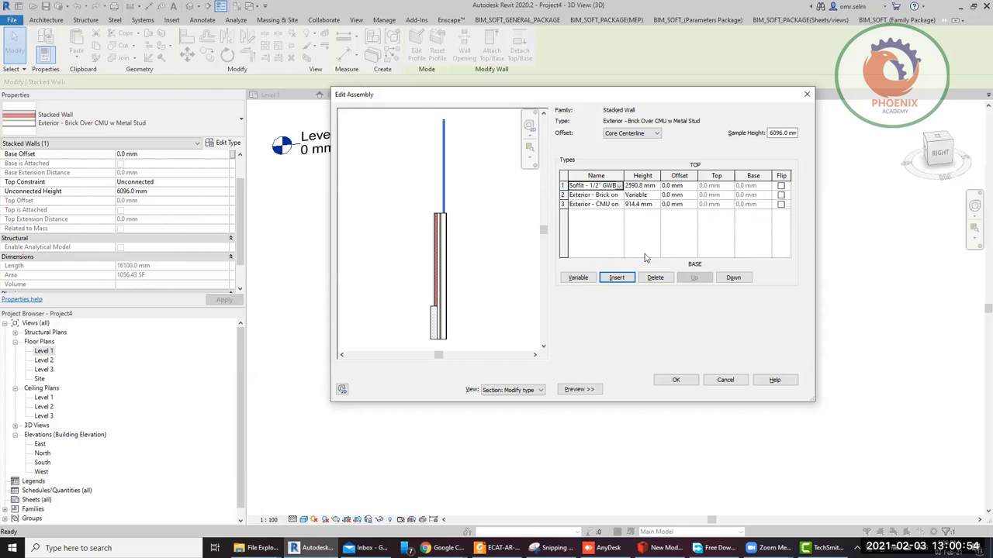
pyautogui.click(643, 187)
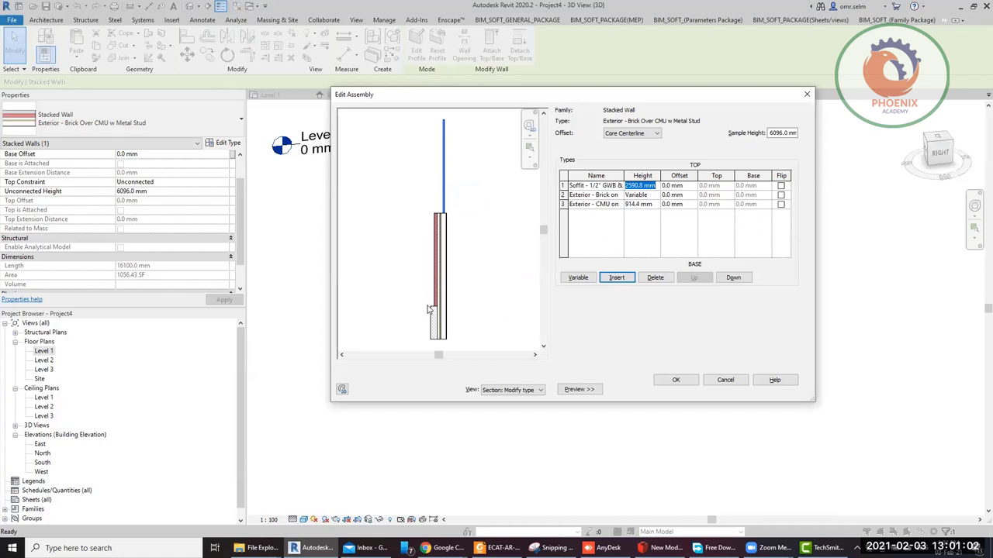
pyautogui.click(648, 200)
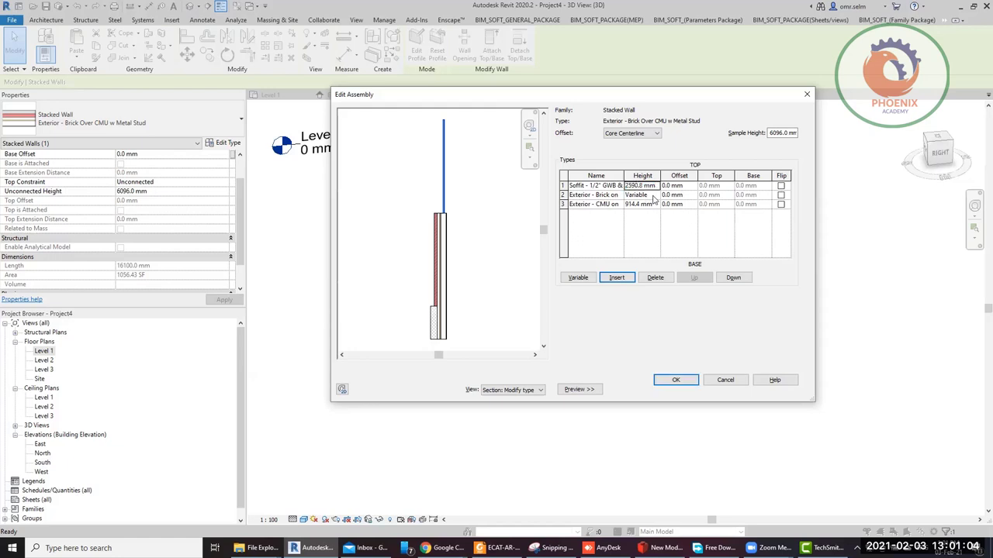
pyautogui.click(563, 195)
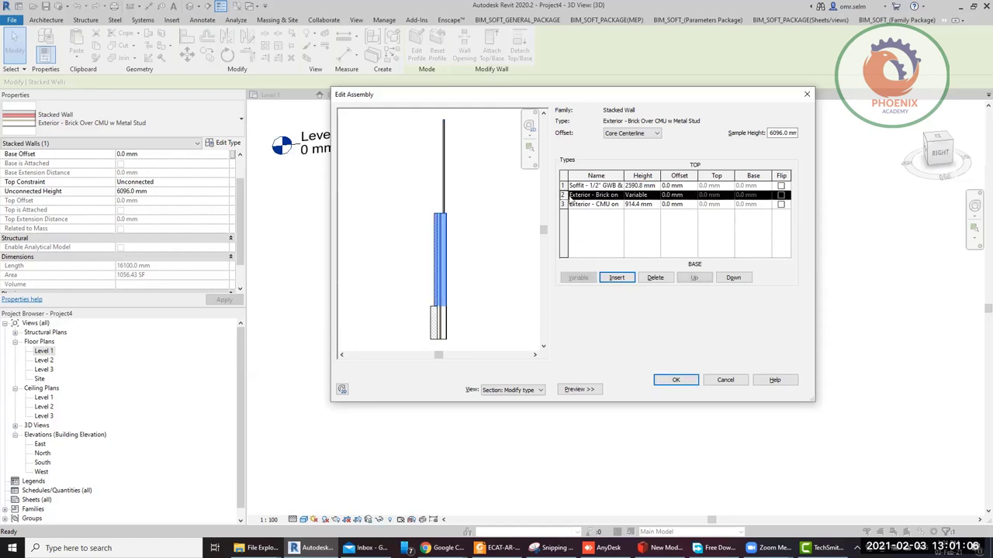
pyautogui.click(674, 380)
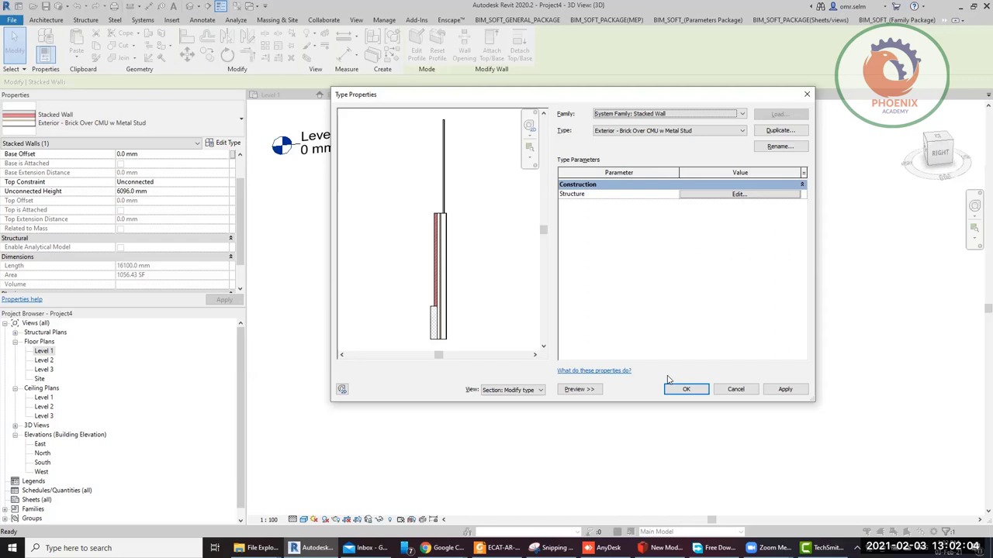
pyautogui.click(686, 389)
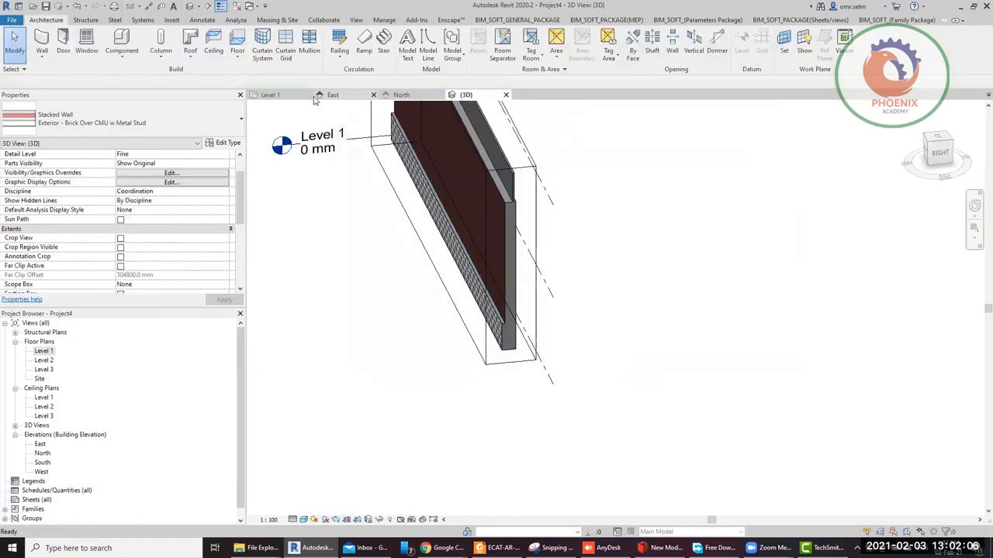
pyautogui.click(42, 61)
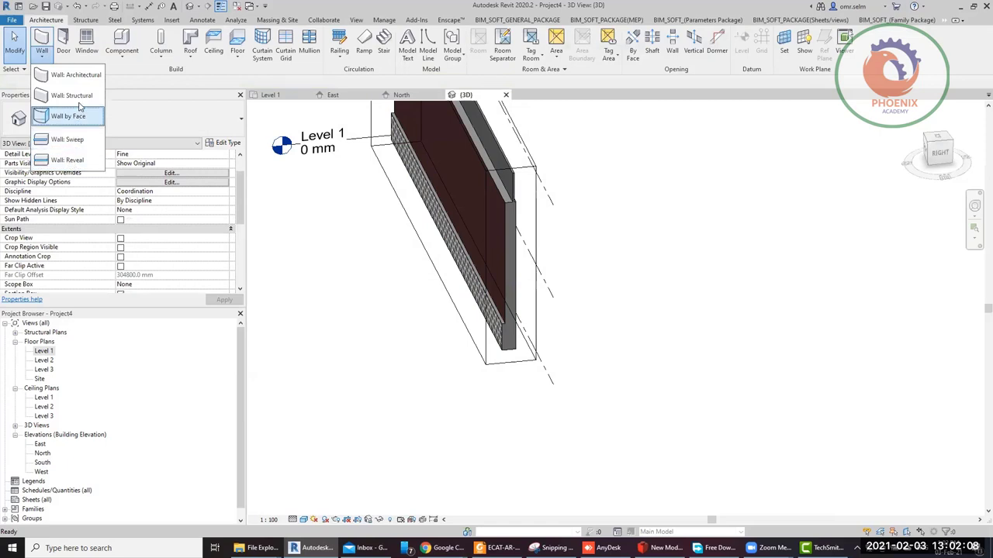
pyautogui.click(75, 74)
pyautogui.click(148, 120)
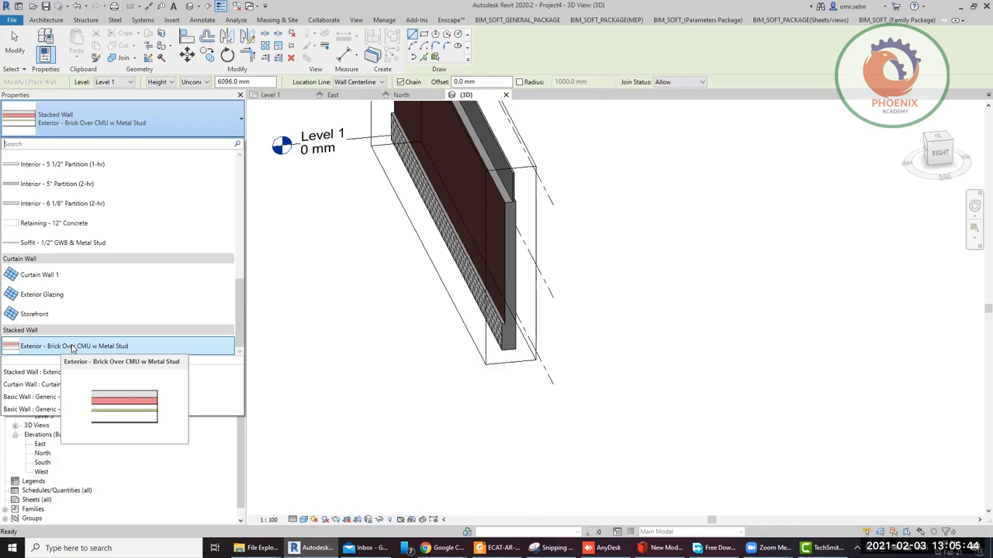
pyautogui.click(72, 347)
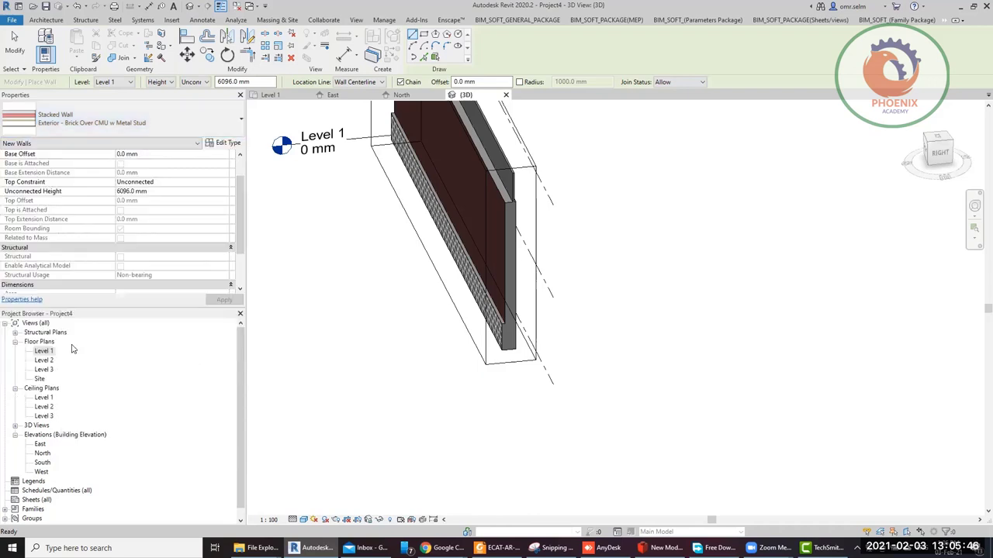
pyautogui.press('Escape')
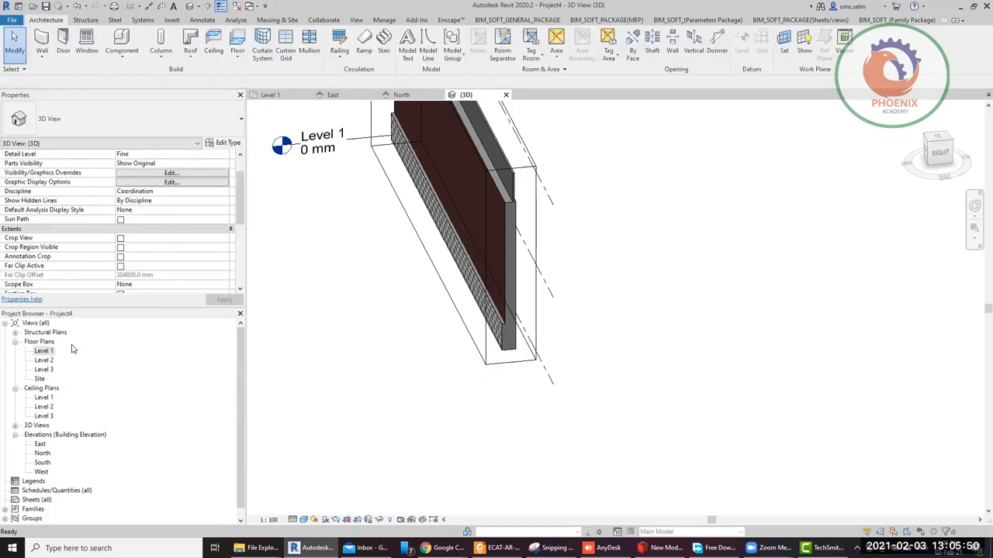
# On Level 1, place Single-Flush 36" x 84" doors in the grid A wall between grids 3 and 4 and the grid 2 wall between B and C
pyautogui.click(279, 94)
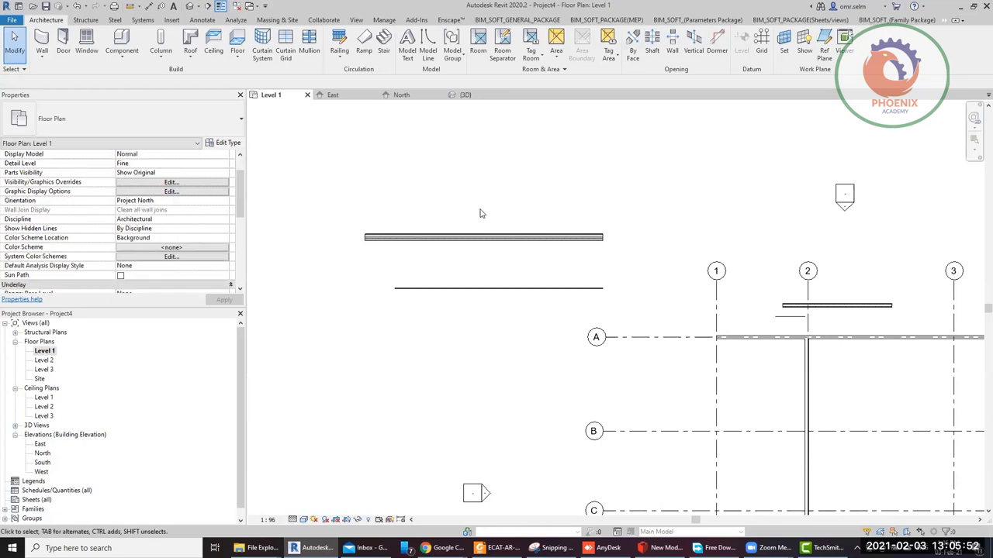
pyautogui.moveTo(712, 271); pyautogui.dragTo(438, 142, button='middle')
pyautogui.scroll(-2, 438, 142)
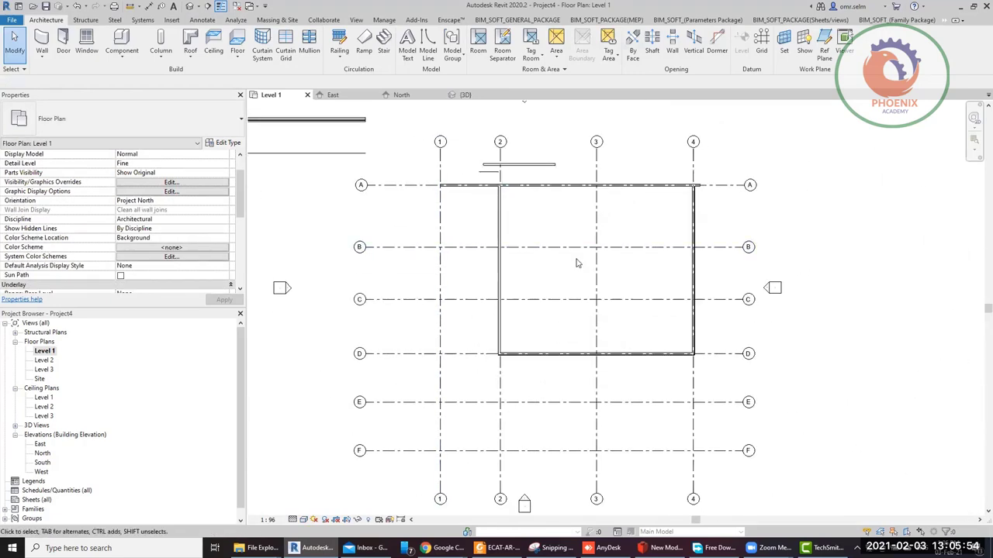
pyautogui.moveTo(576, 263); pyautogui.dragTo(536, 288, button='middle')
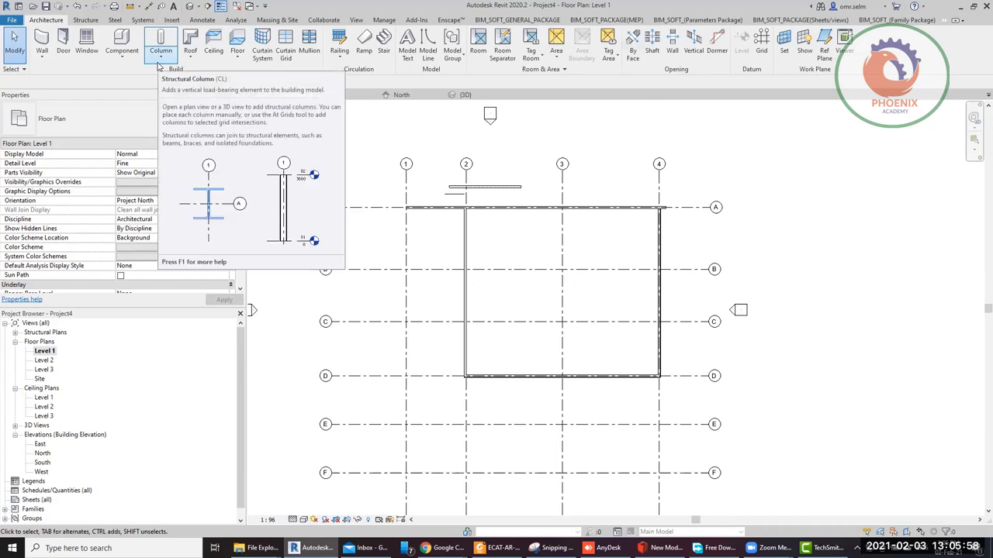
pyautogui.click(62, 38)
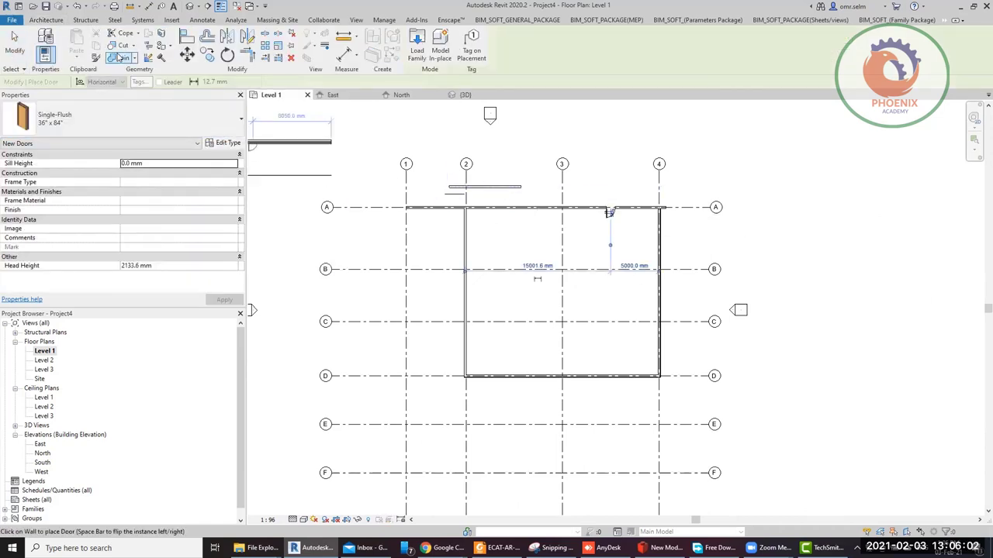
pyautogui.click(462, 298)
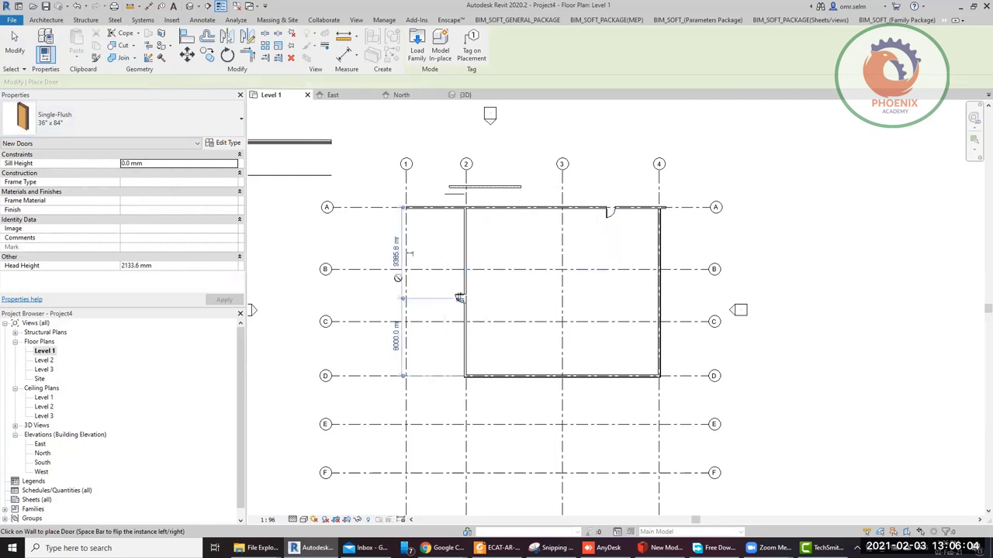
# Place two Fixed 36" x 48" windows in the grid 4 wall, about 4000 mm from grid A and about 8000 mm from grid D
pyautogui.click(45, 19)
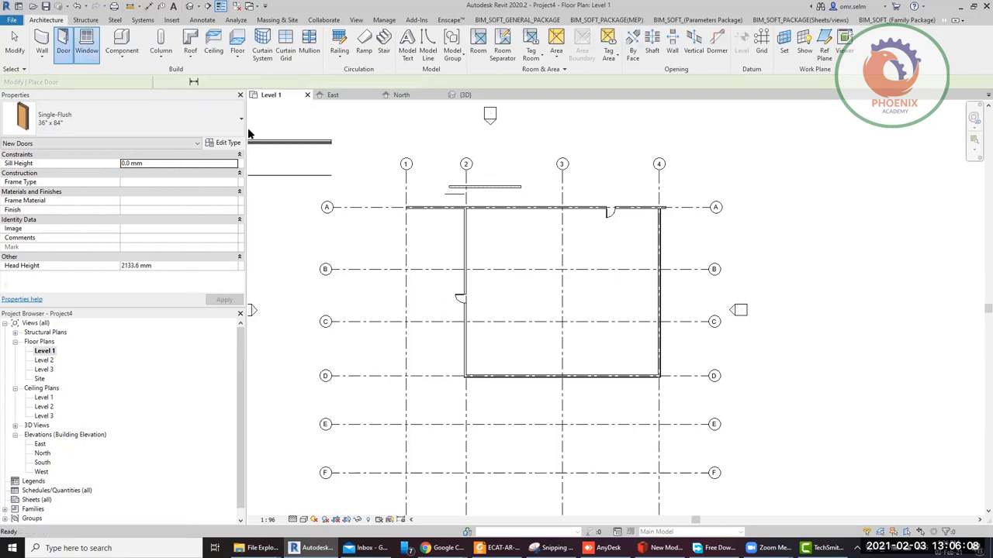
pyautogui.click(86, 43)
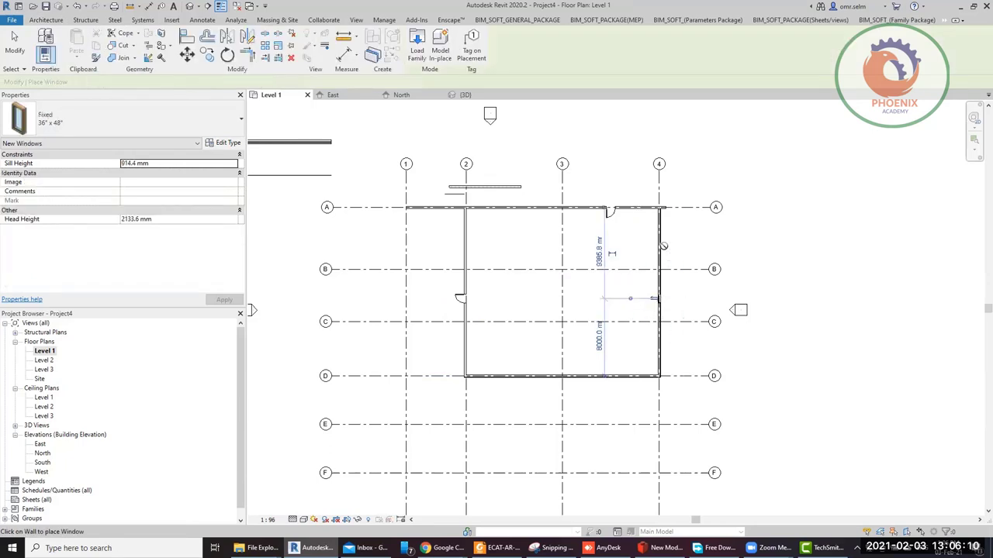
pyautogui.click(662, 247)
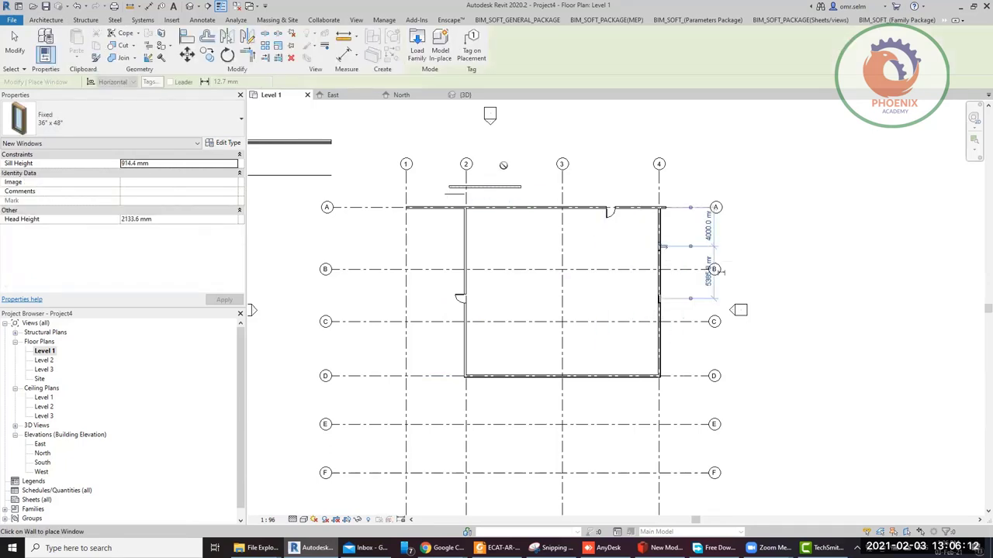
pyautogui.press('Escape')
pyautogui.press('Escape')
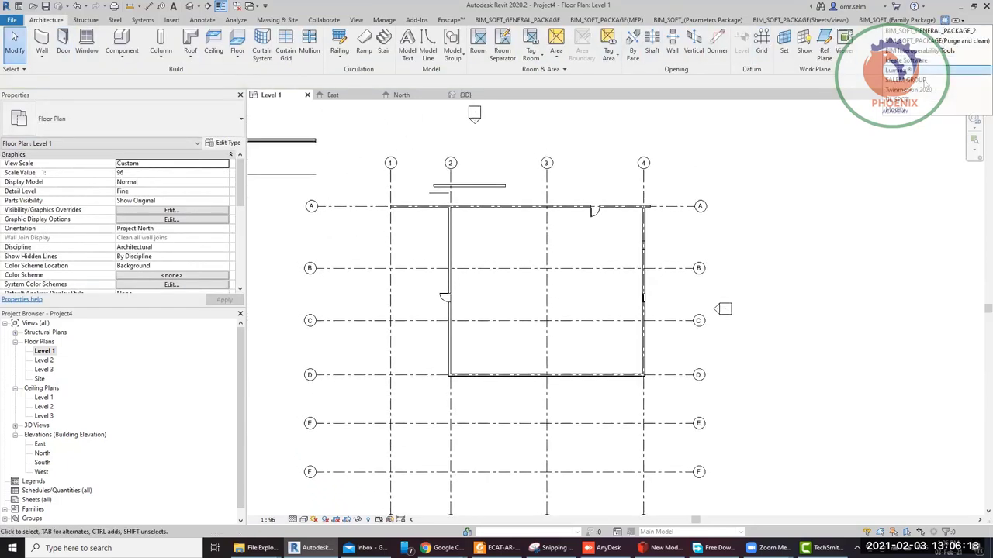
# Select the Level 1 walls and doors, together and individually, to examine which modification commands are available for them
pyautogui.click(948, 20)
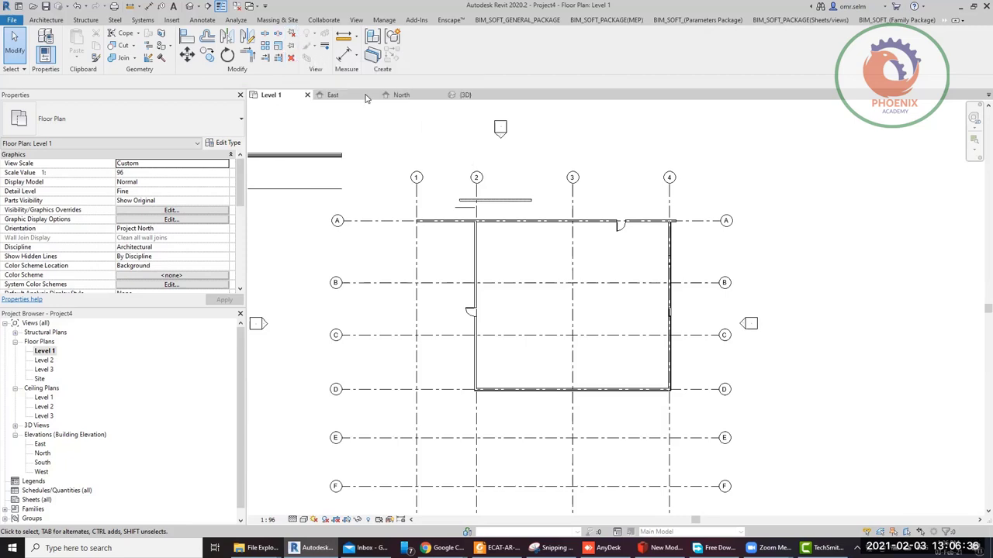
pyautogui.moveTo(392, 203); pyautogui.dragTo(665, 385)
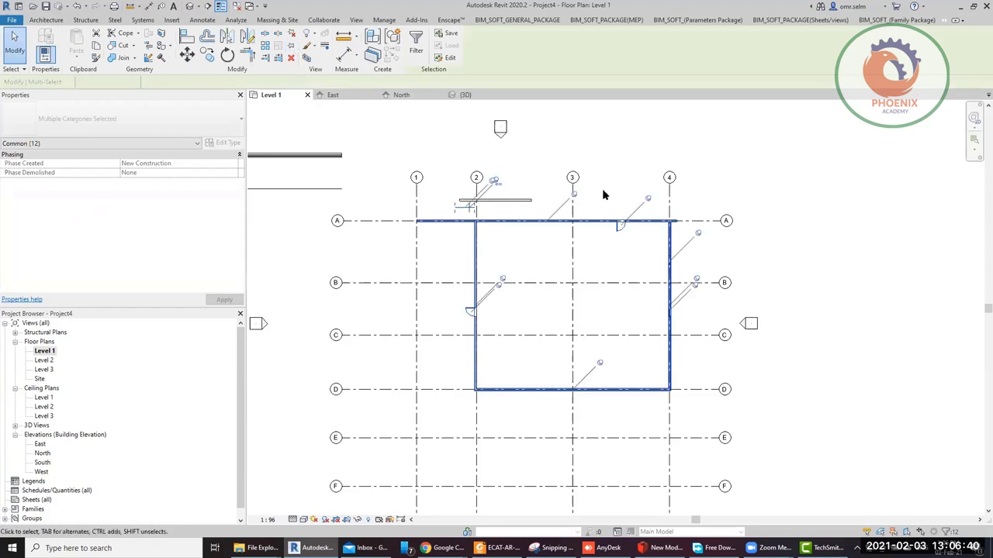
pyautogui.click(648, 235)
pyautogui.click(637, 222)
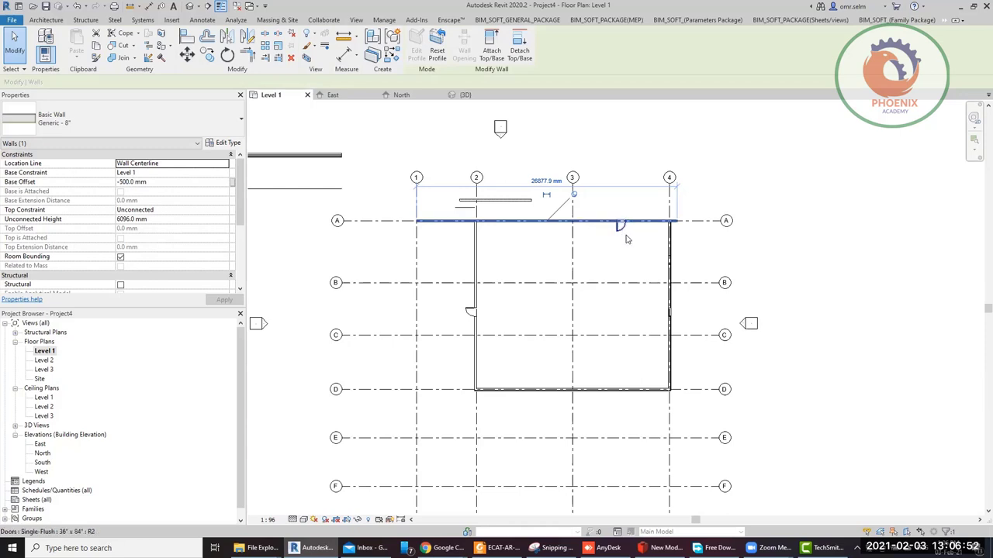
pyautogui.click(620, 235)
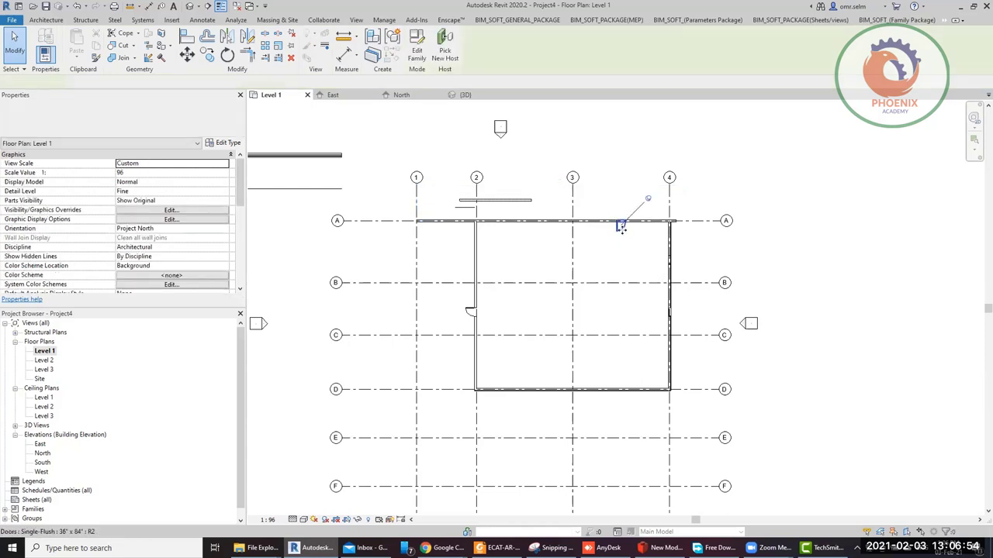
pyautogui.click(621, 225)
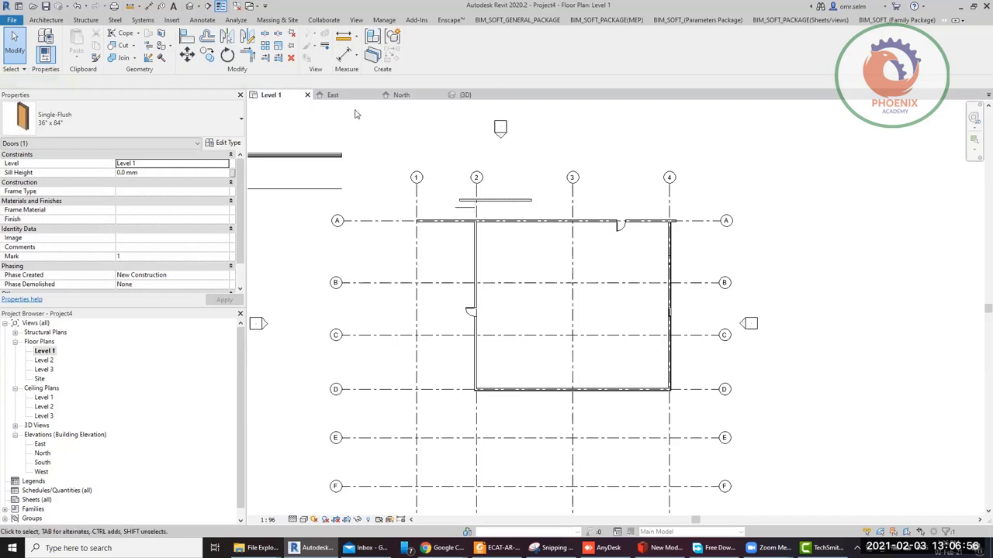
pyautogui.click(621, 273)
pyautogui.click(578, 223)
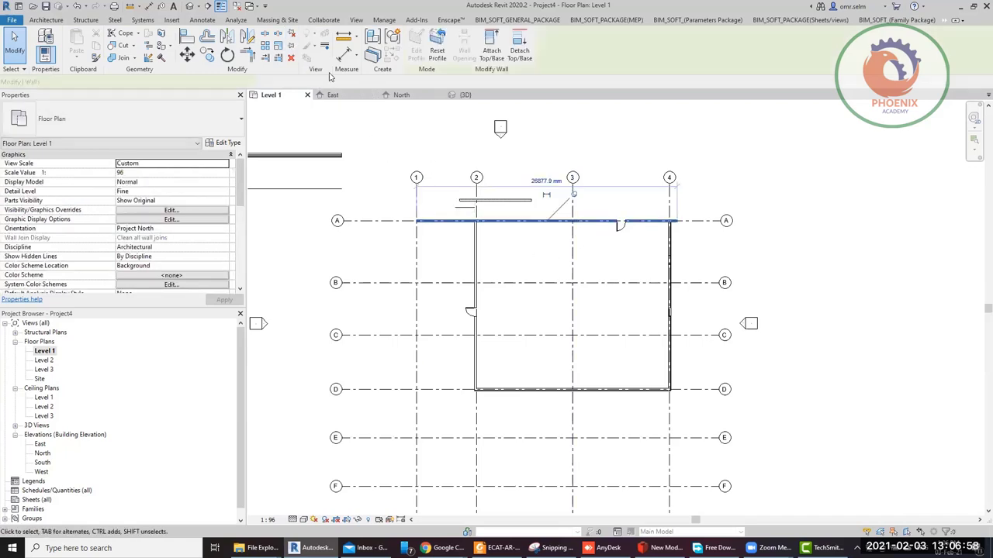
pyautogui.click(292, 35)
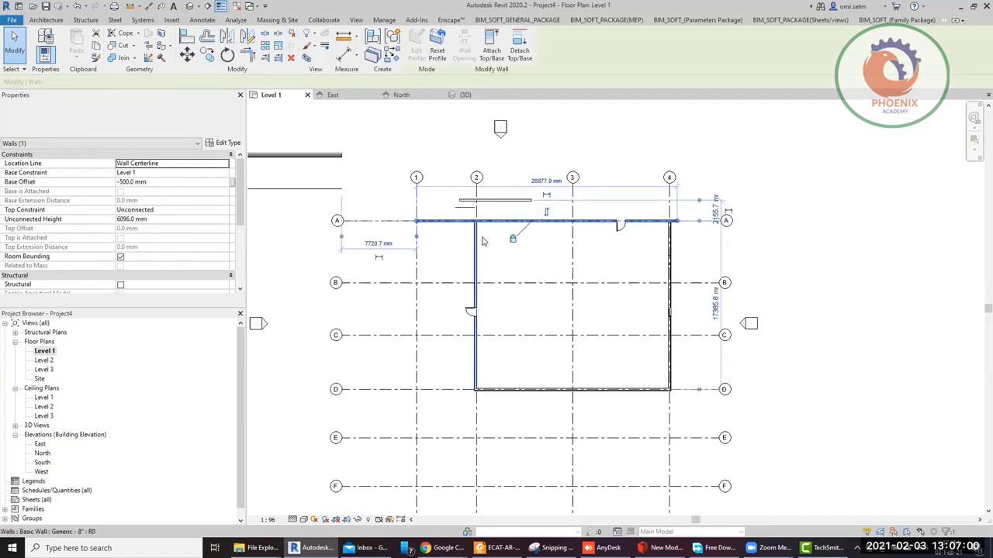
pyautogui.click(303, 136)
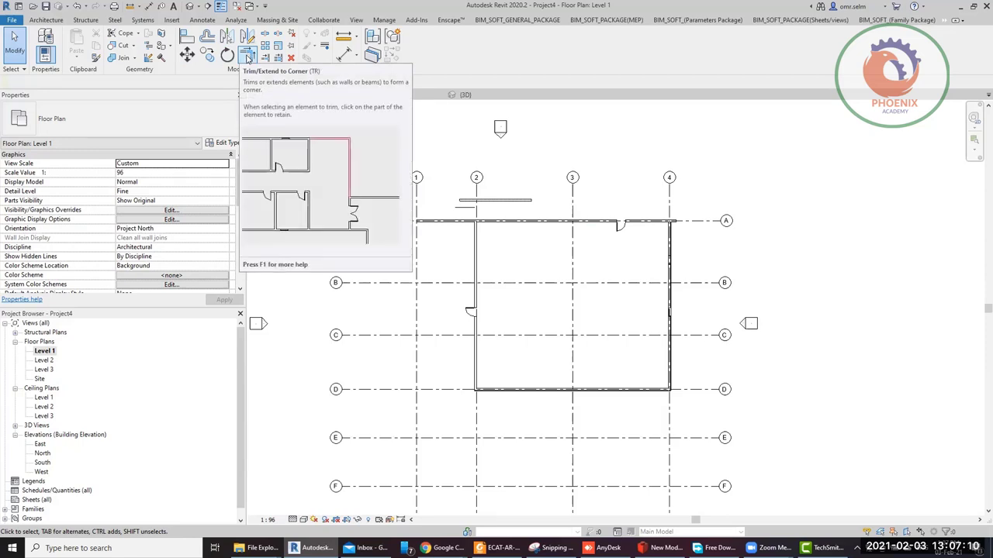
# Try to trim the grid 2 wall and the grid A wall into a corner at their intersection
pyautogui.click(247, 55)
pyautogui.click(475, 264)
pyautogui.click(504, 222)
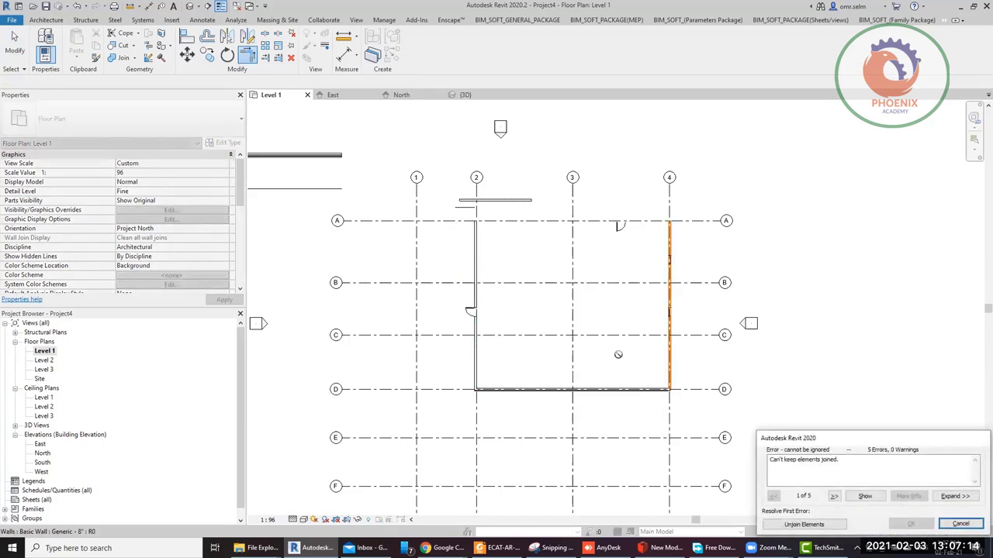
pyautogui.click(798, 527)
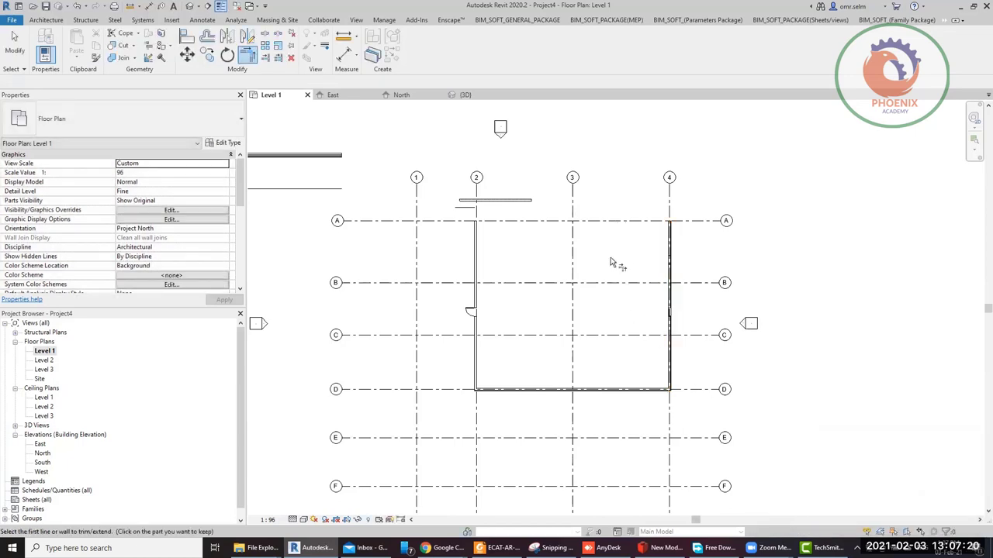
pyautogui.press('Escape')
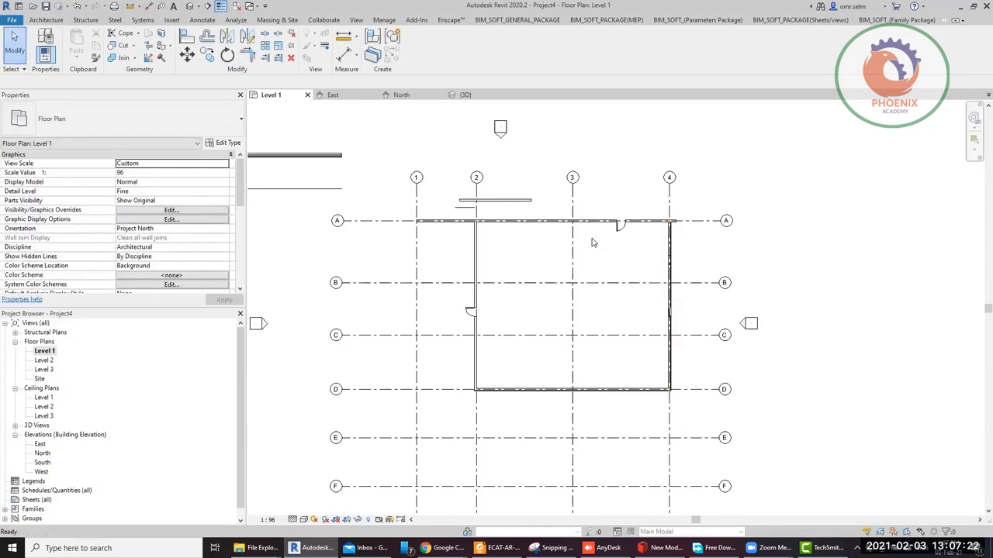
pyautogui.click(515, 234)
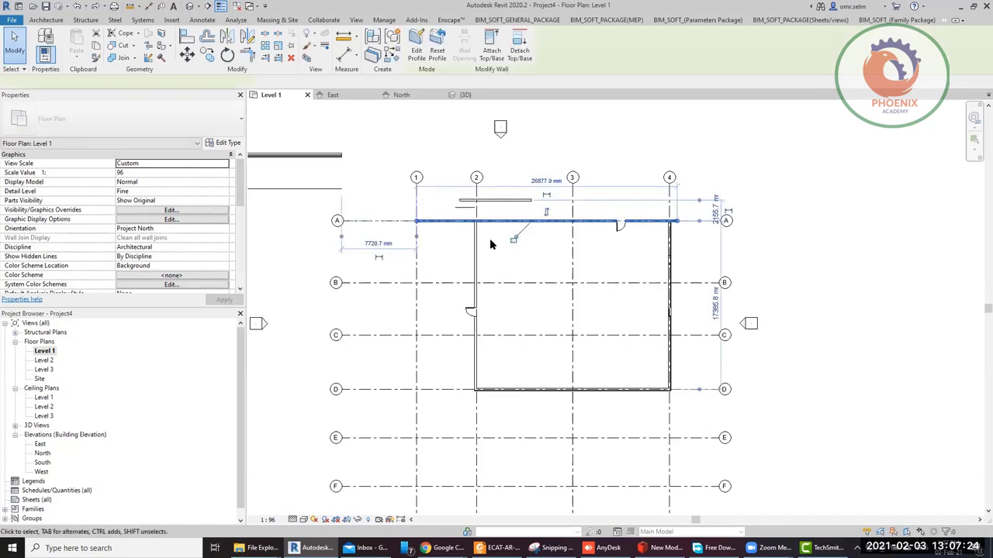
pyautogui.click(477, 249)
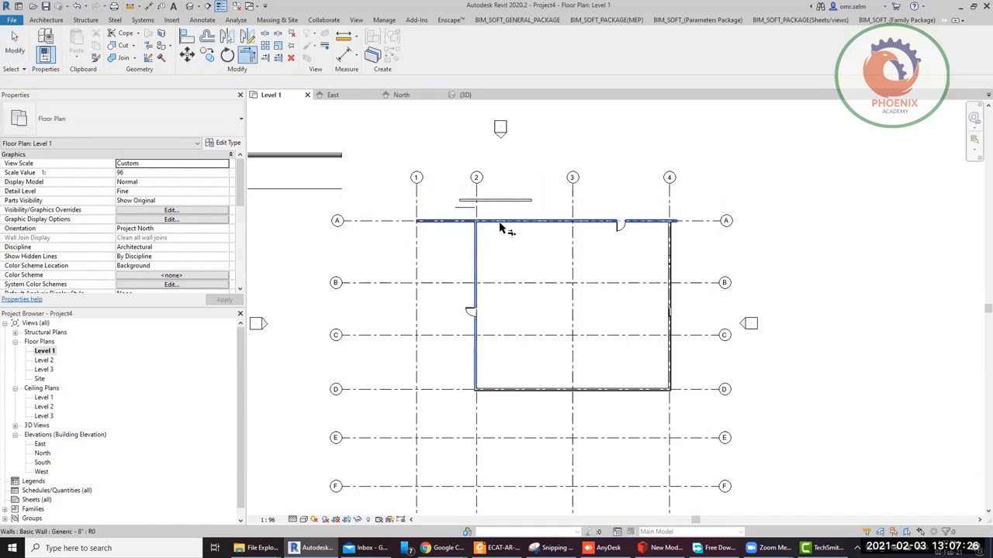
pyautogui.press('Delete')
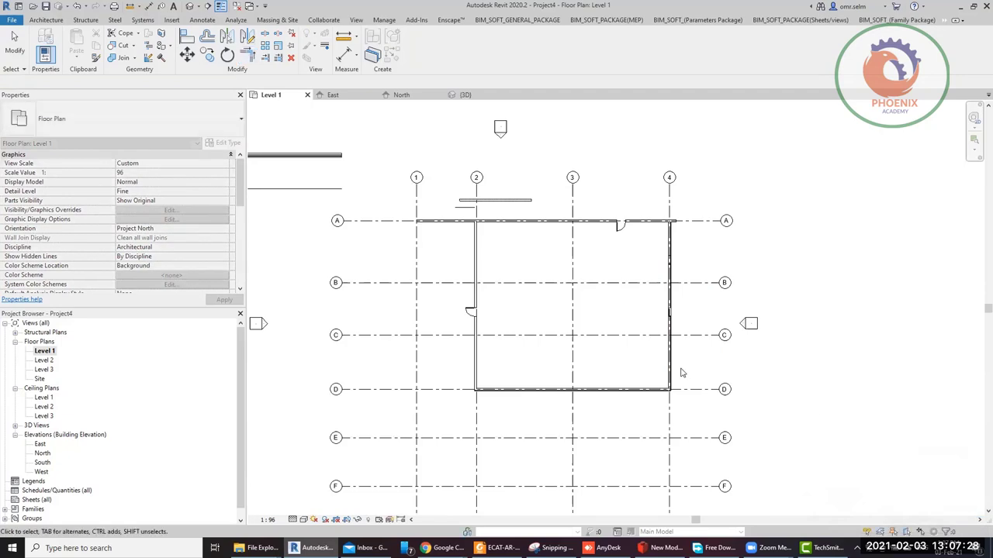
pyautogui.scroll(3, 681, 232)
pyautogui.click(369, 221)
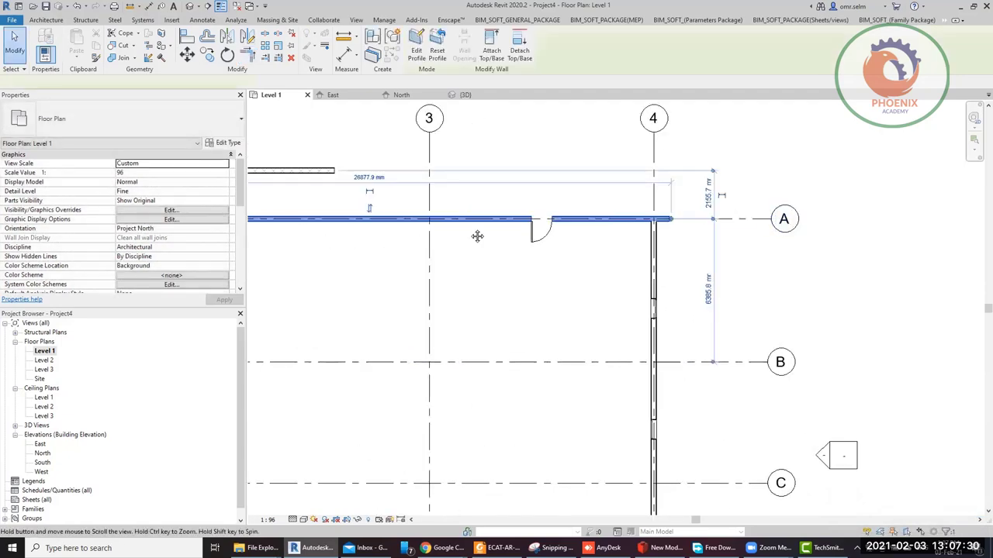
pyautogui.scroll(-4, 555, 263)
pyautogui.press('Escape')
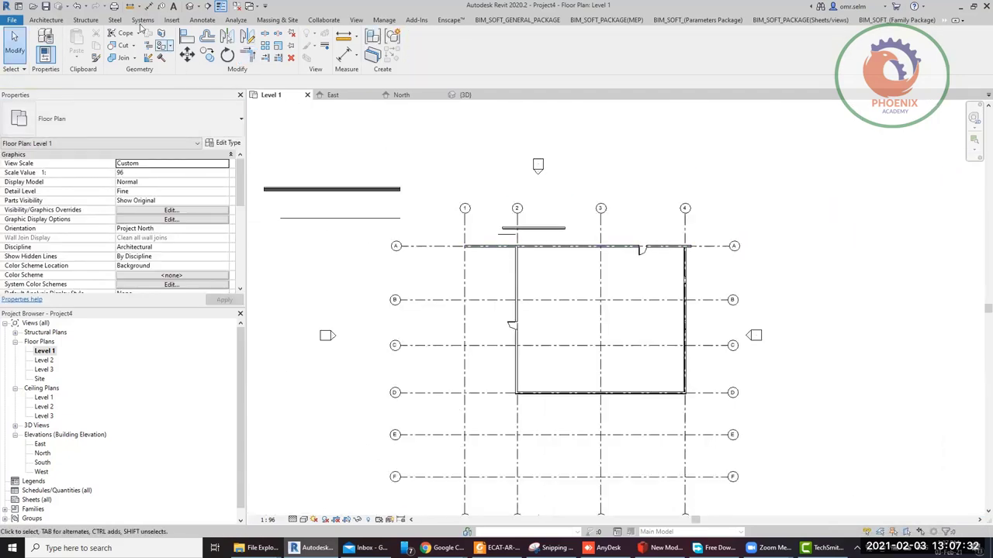
# Draw two separate Exterior - Brick Over CMU w Metal Stud stacked walls beyond grid 4, one horizontal above grid A and one vertical farther out
pyautogui.click(46, 20)
pyautogui.click(42, 44)
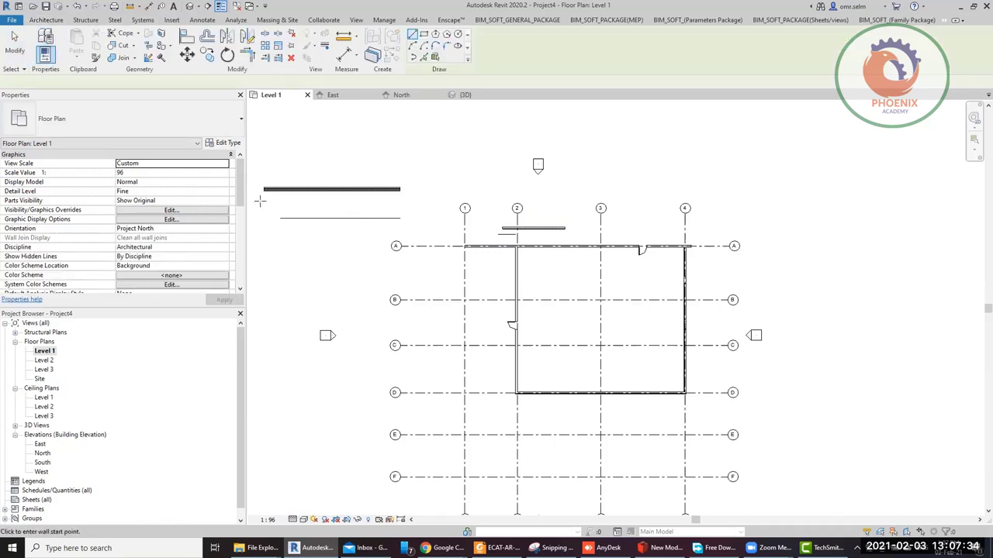
pyautogui.click(733, 187)
pyautogui.click(860, 188)
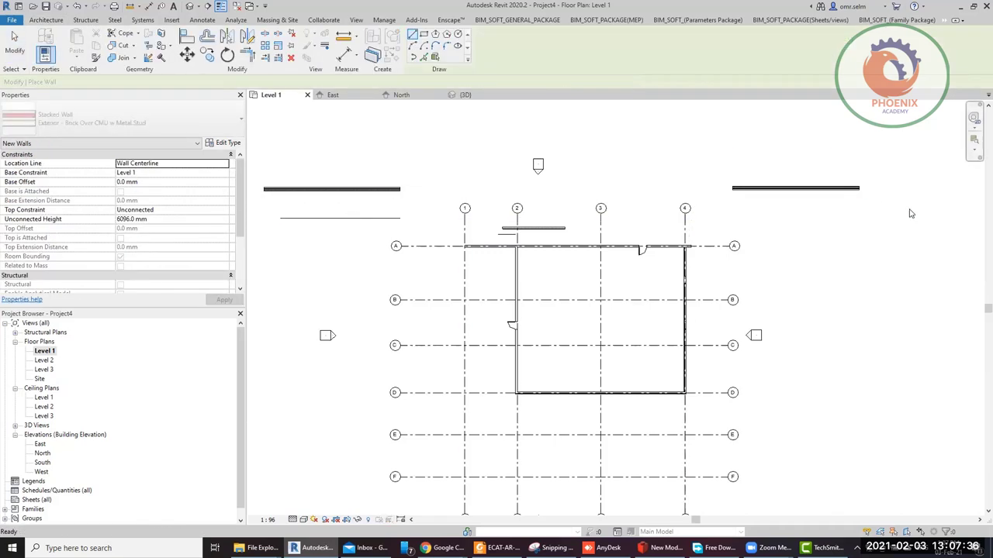
pyautogui.click(909, 209)
pyautogui.click(909, 411)
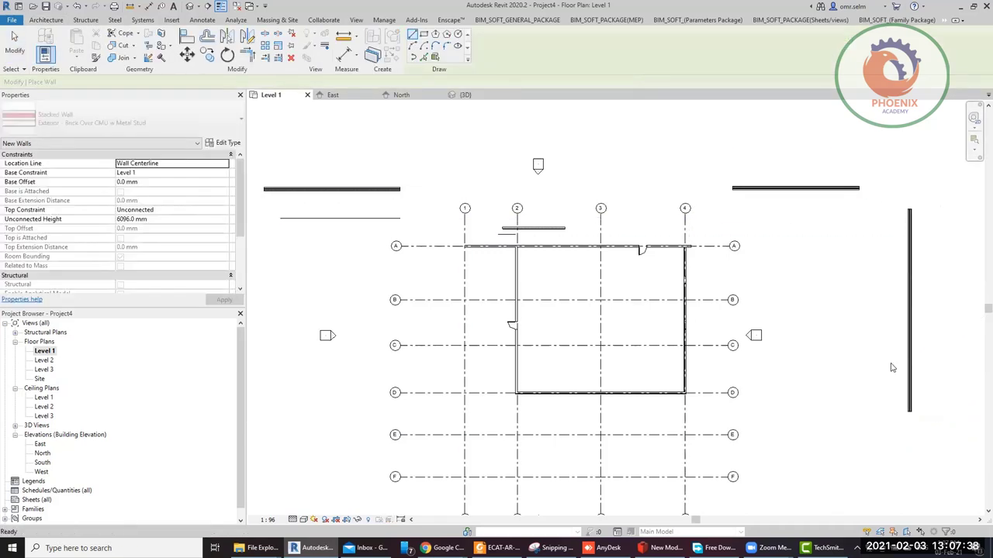
pyautogui.press('Escape')
pyautogui.press('Escape')
# Trim/extend the new horizontal and vertical stacked walls to meet in a corner
pyautogui.press('t')
pyautogui.press('r')
pyautogui.click(909, 250)
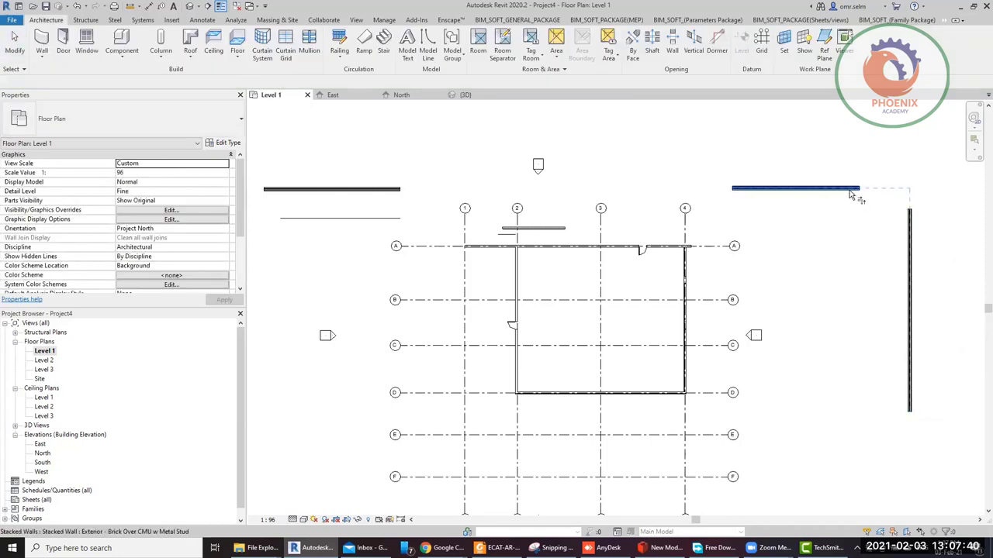
pyautogui.click(850, 189)
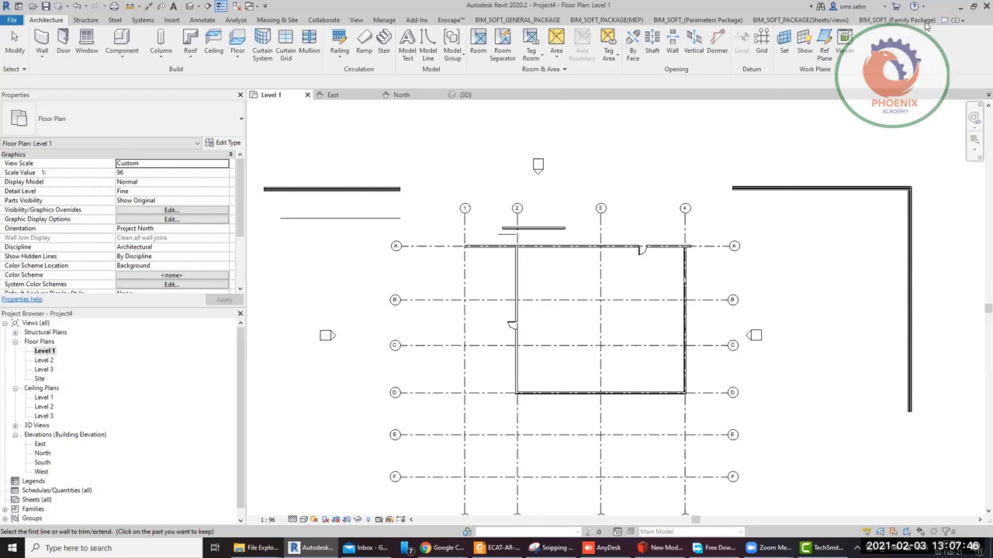
# Extend the horizontal stacked wall near grid 1 as a single element to the vertical stacked wall beyond grid 4
pyautogui.click(955, 20)
pyautogui.click(935, 109)
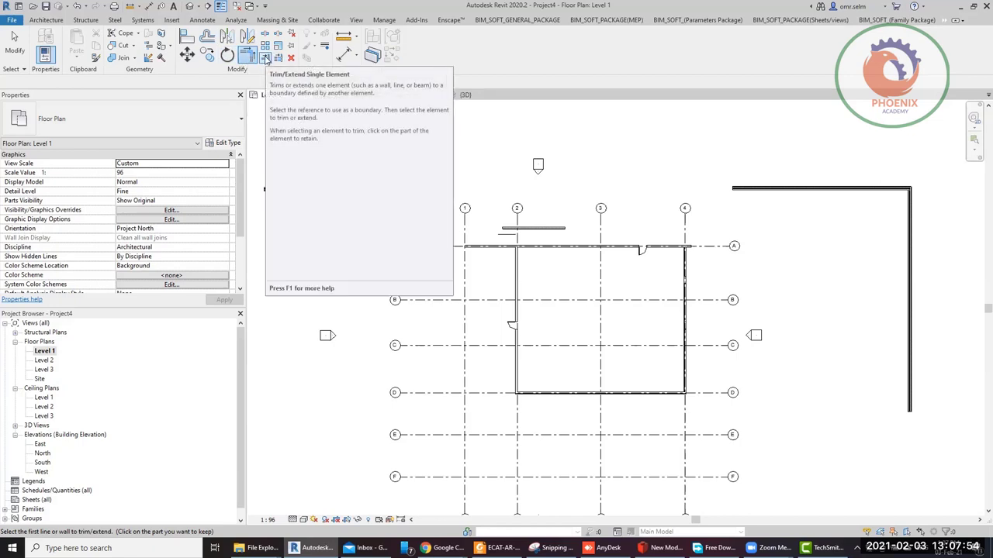
pyautogui.click(265, 59)
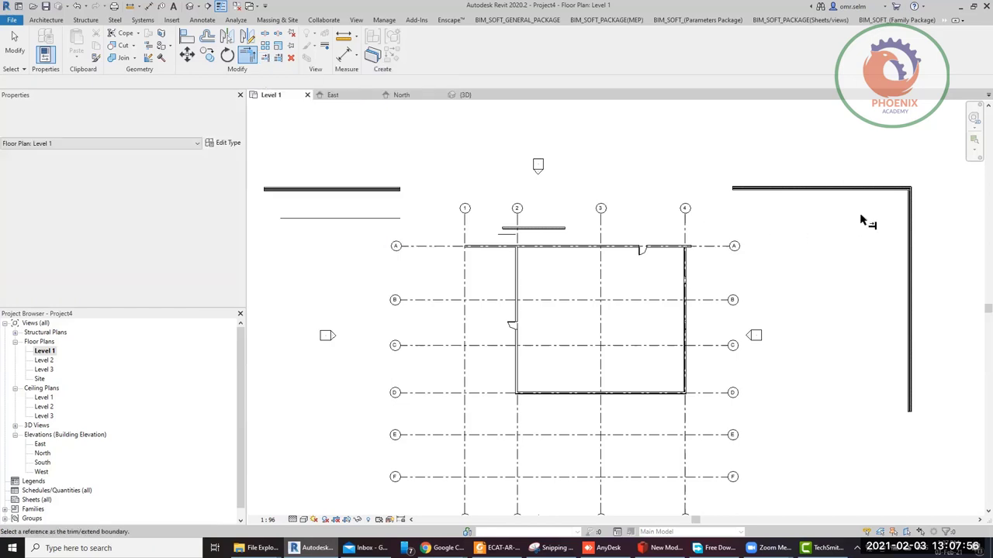
pyautogui.click(911, 215)
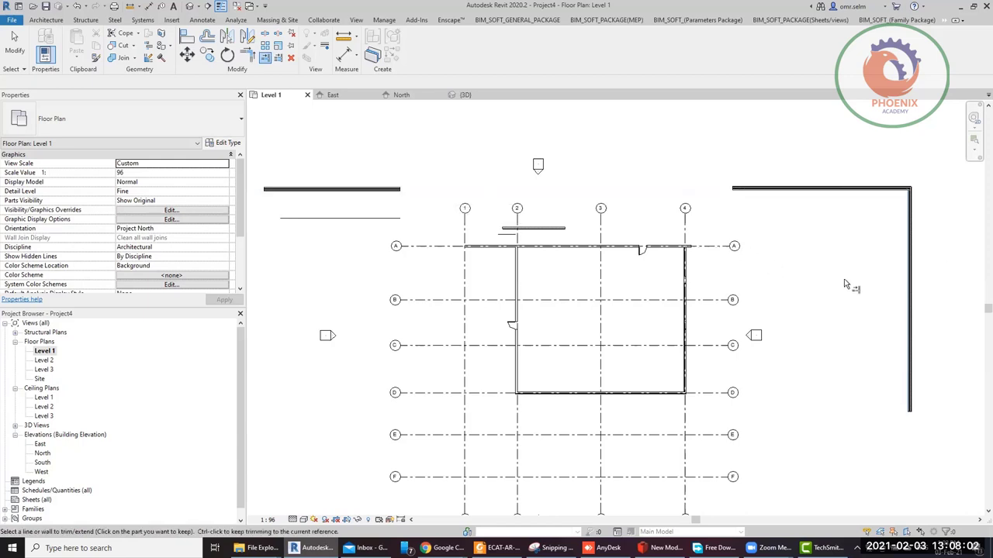
pyautogui.click(392, 190)
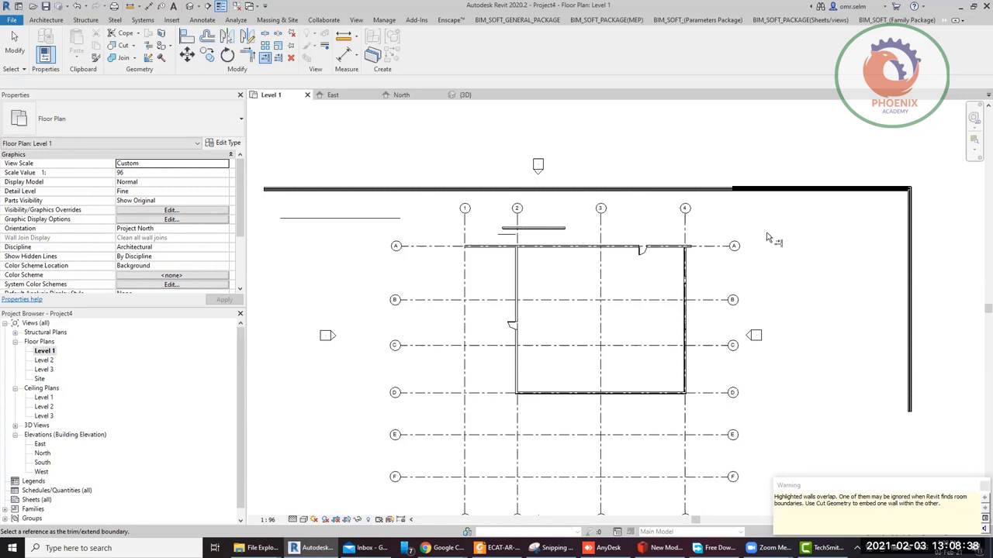
pyautogui.press('Escape')
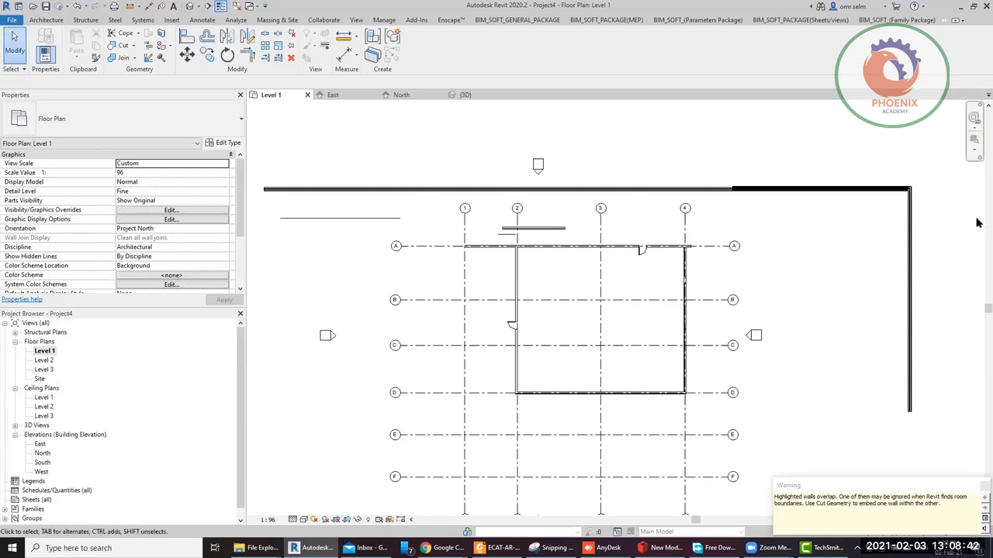
# Pull the shorter overlapping stacked wall beyond grid 4 away from the extended wall and delete it
pyautogui.scroll(5, 741, 180)
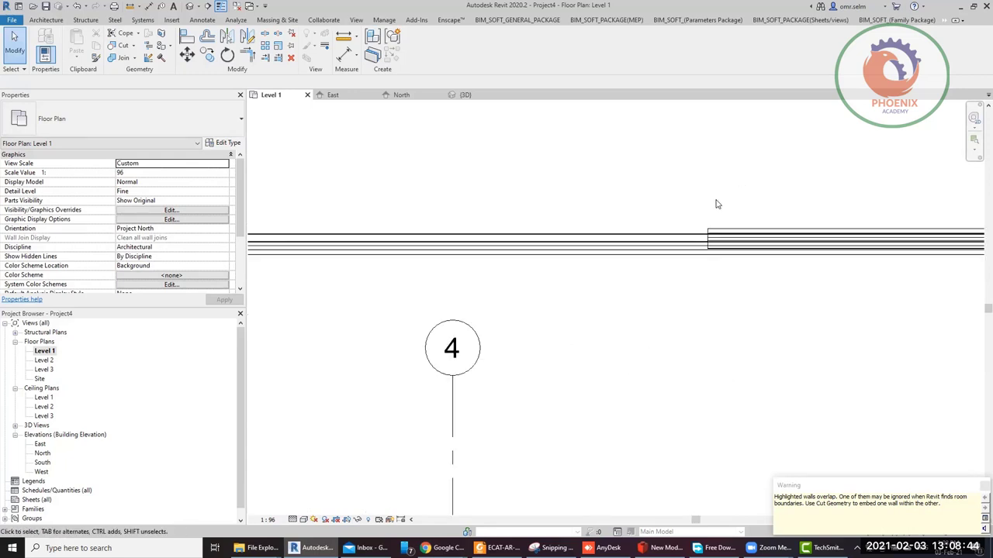
pyautogui.click(717, 235)
pyautogui.moveTo(712, 172); pyautogui.dragTo(712, 174)
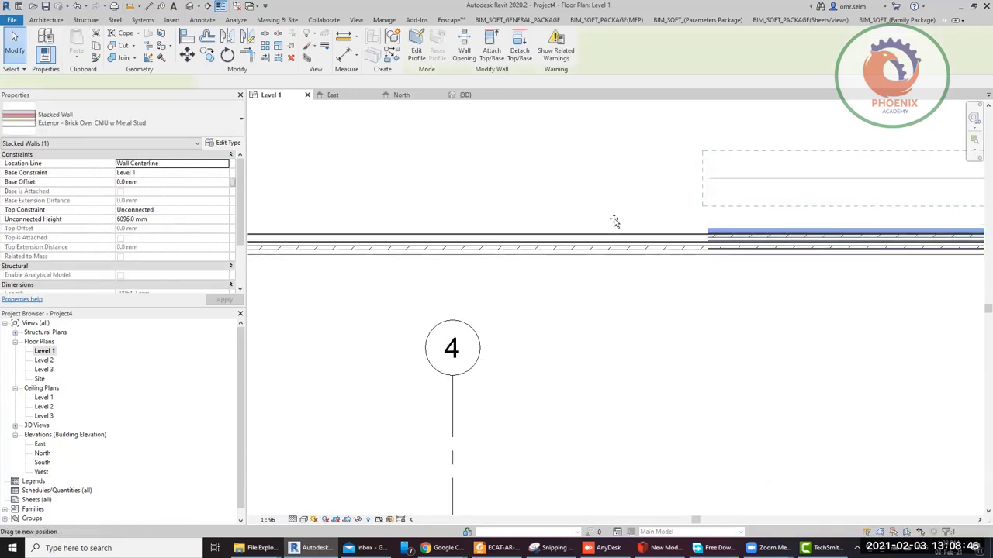
pyautogui.scroll(-5, 562, 206)
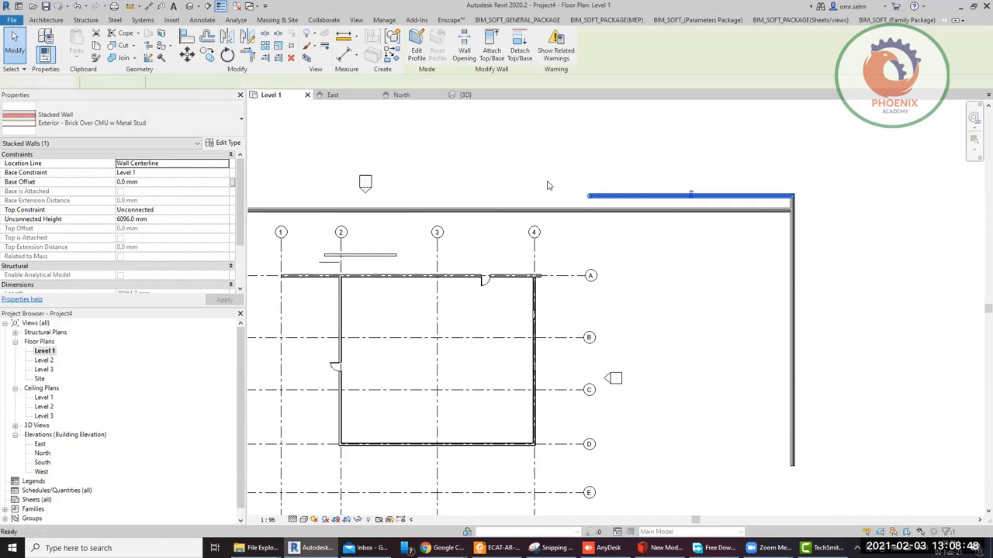
pyautogui.press('Delete')
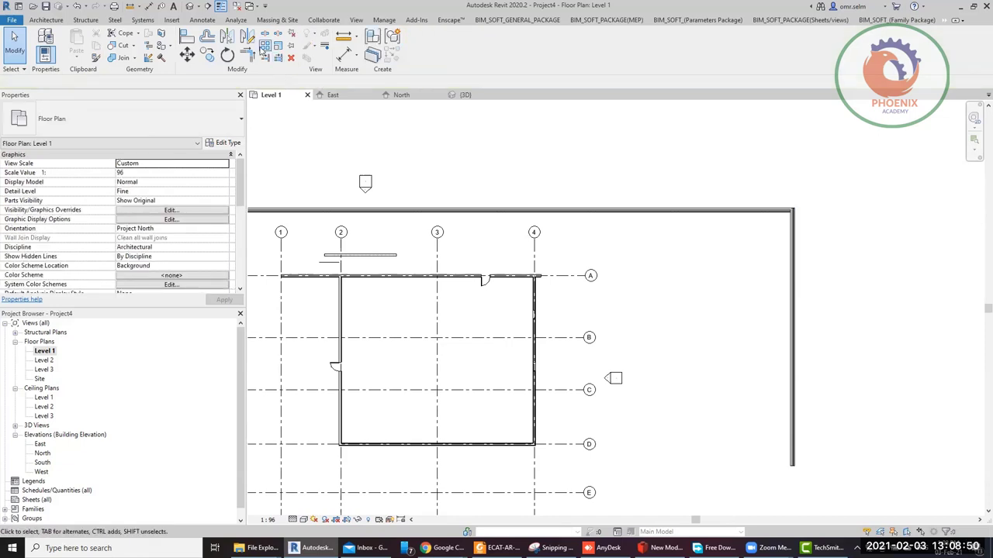
# Try aligning the vertical stacked wall with grid 4, undo the alignment and restart the Align command
pyautogui.click(187, 39)
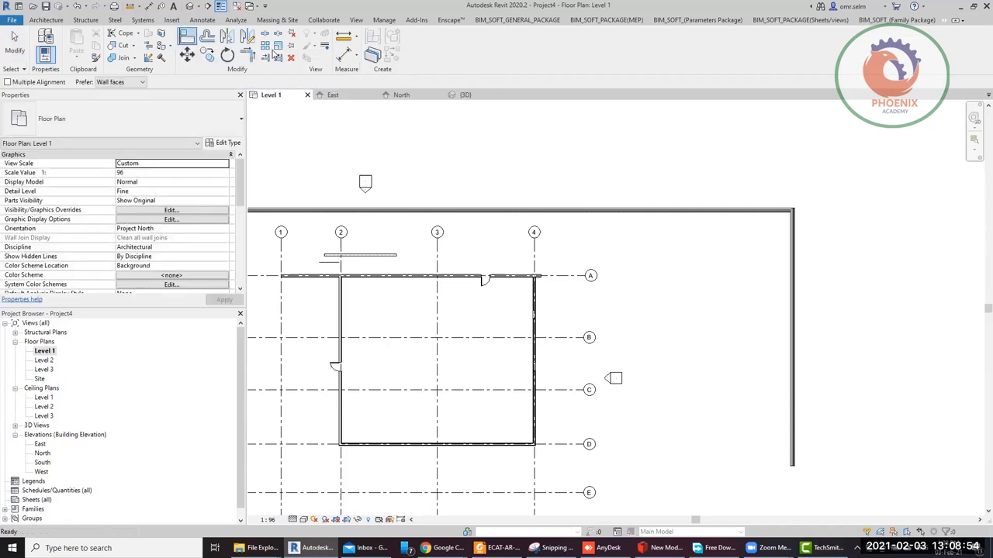
pyautogui.click(533, 252)
pyautogui.click(792, 285)
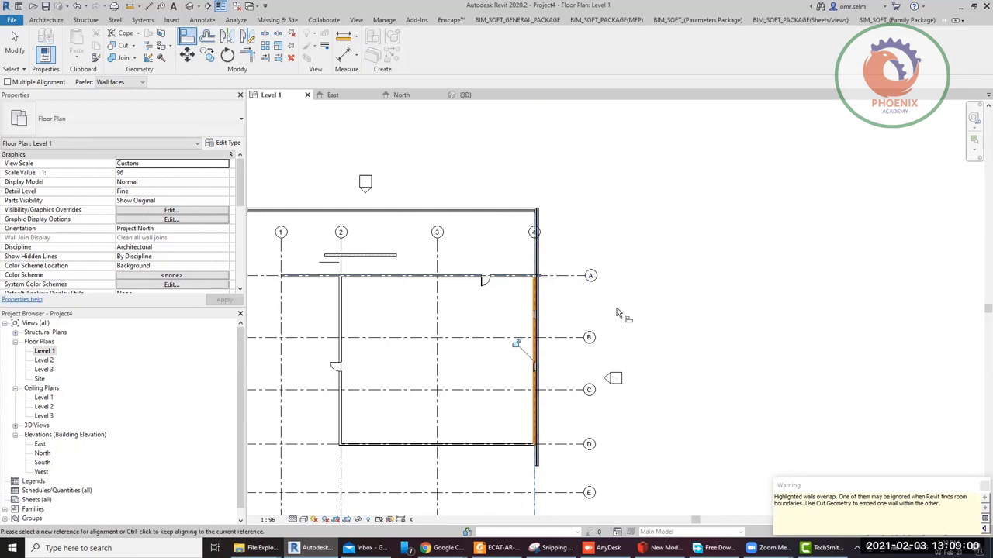
pyautogui.hotkey('ctrl', 'z')
pyautogui.press('a')
pyautogui.press('l')
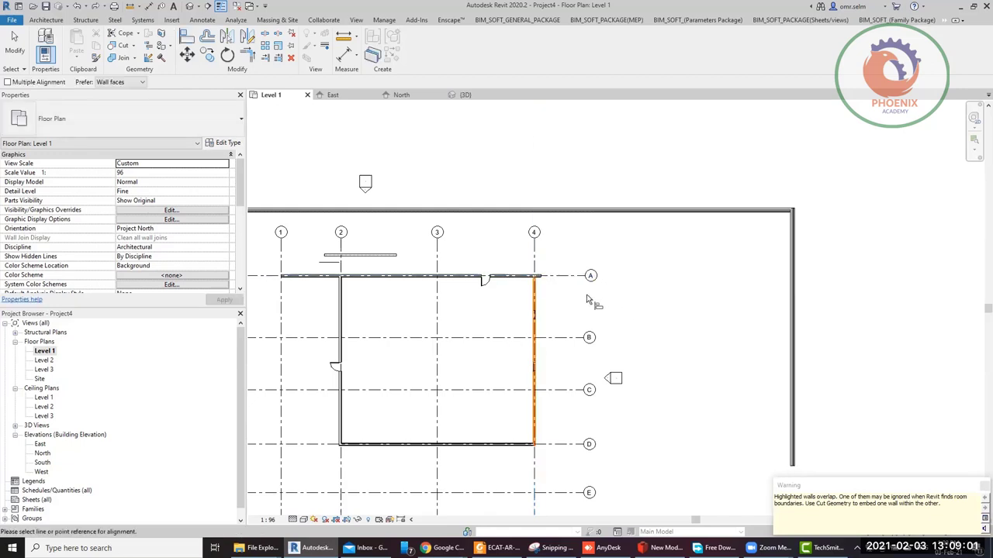
# Offset two copies of the vertical stacked wall beyond grid 4 outward at a numerical spacing of 1000 mm
pyautogui.click(208, 39)
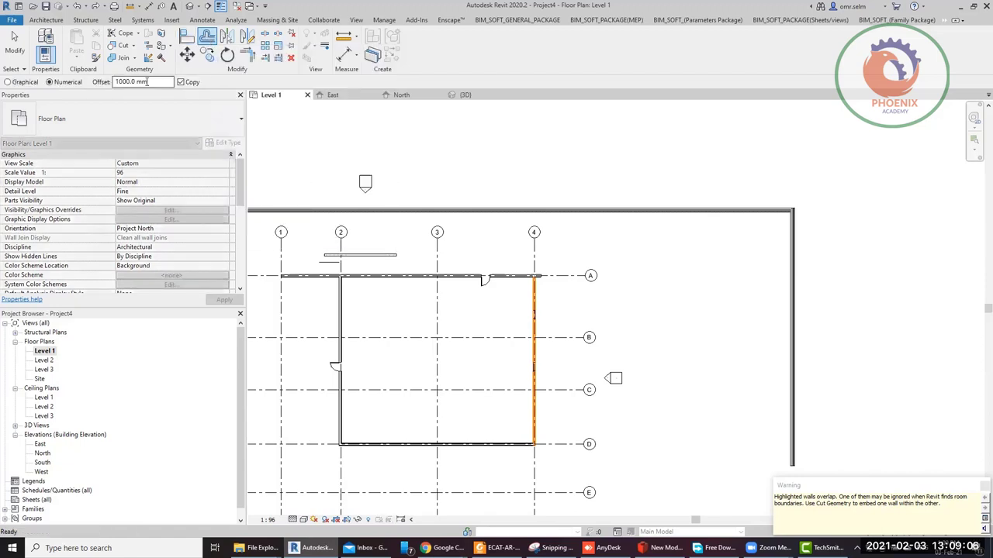
pyautogui.click(146, 82)
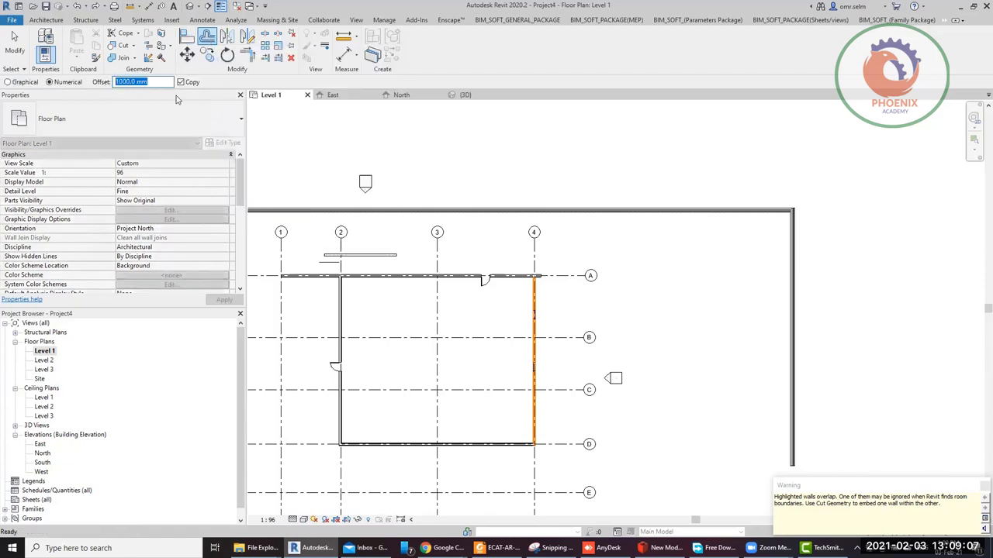
pyautogui.click(808, 269)
pyautogui.click(816, 276)
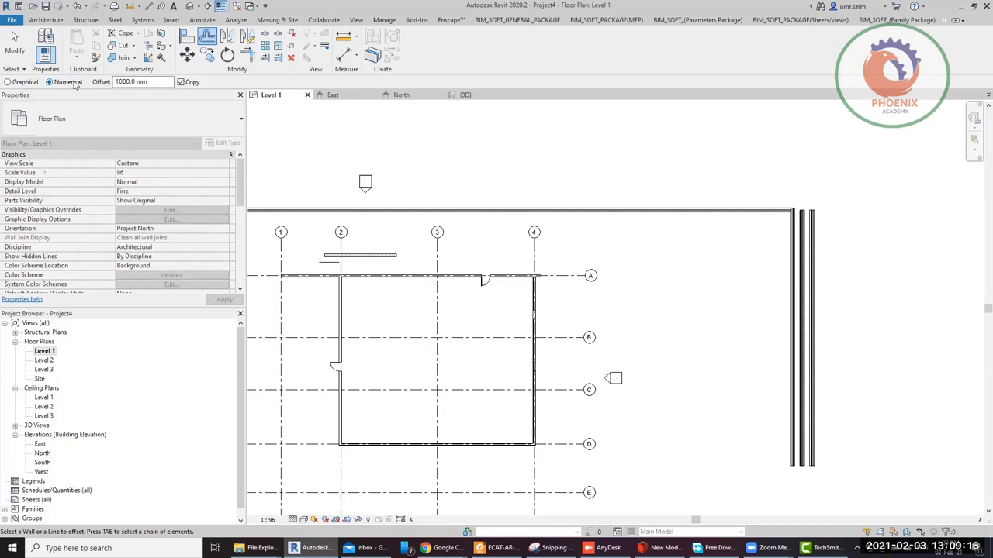
# Offset a copy of the outermost vertical stacked wall 7000 mm outward using the Graphical option
pyautogui.click(34, 83)
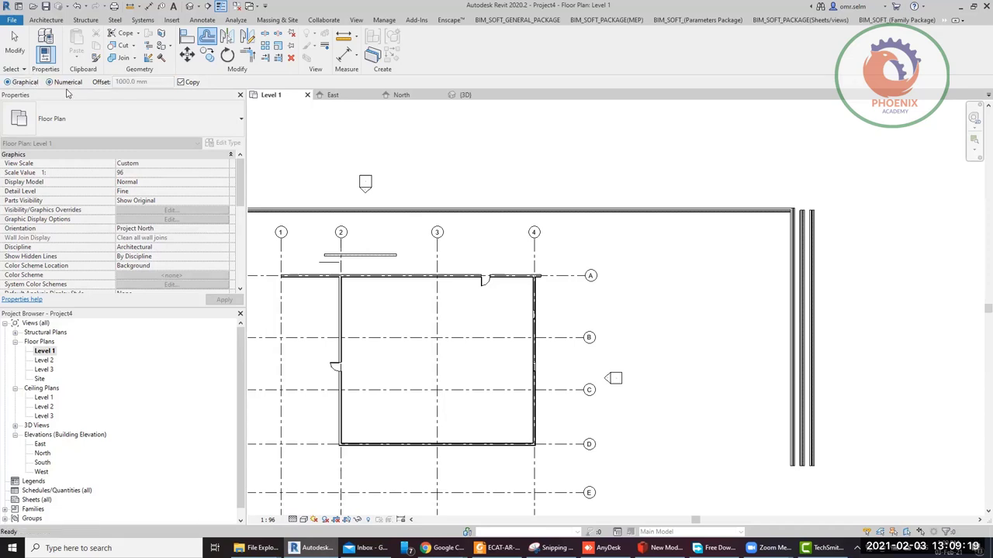
pyautogui.click(808, 256)
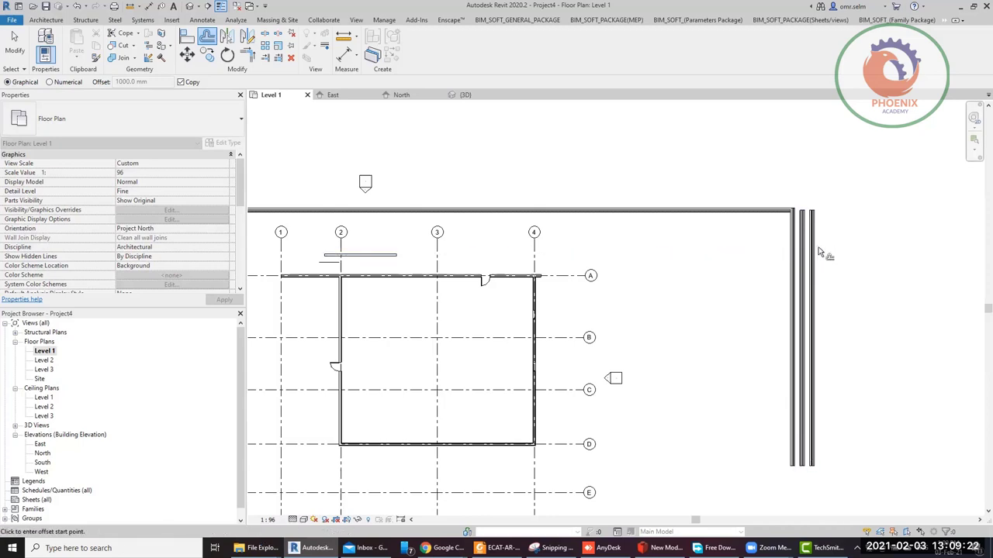
pyautogui.press('Escape')
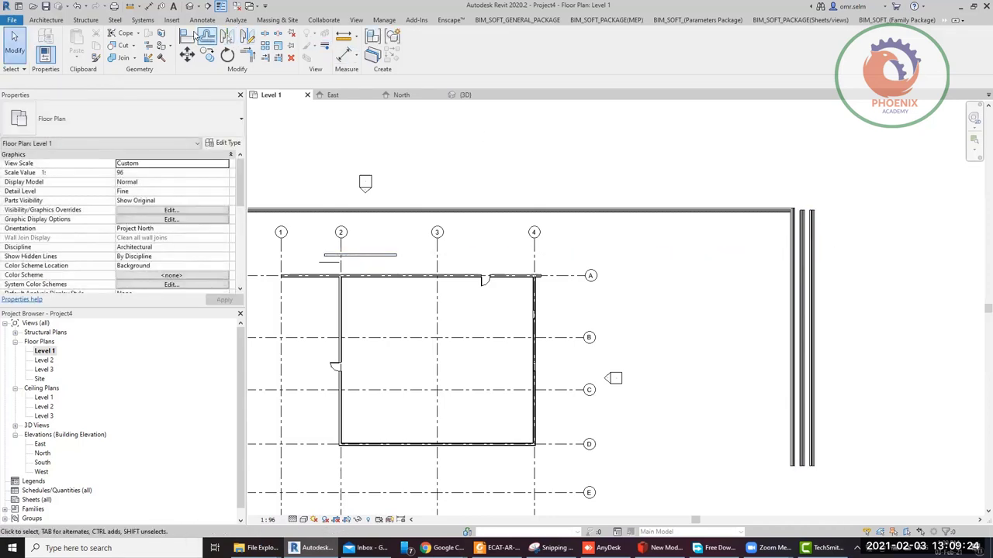
pyautogui.click(207, 37)
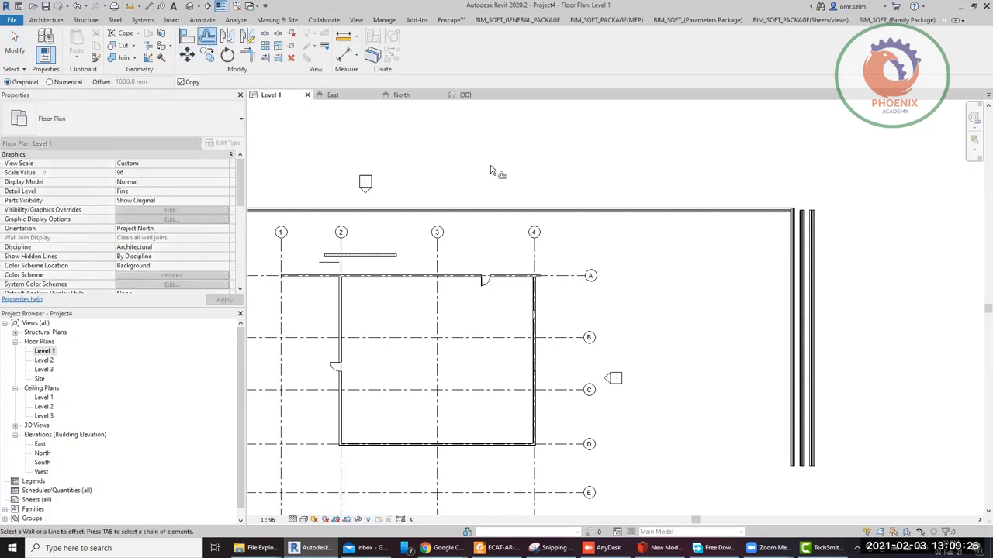
pyautogui.click(818, 256)
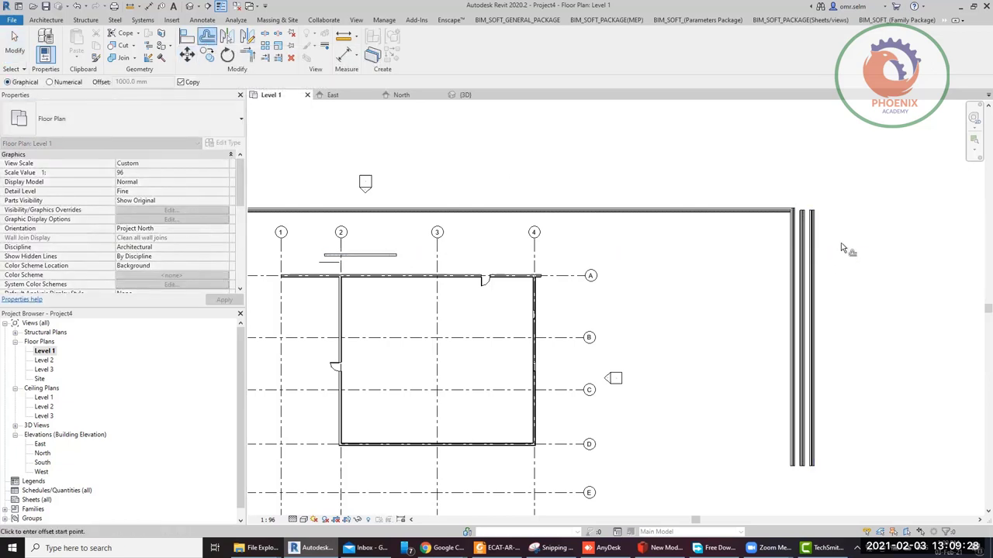
pyautogui.click(812, 232)
pyautogui.click(876, 240)
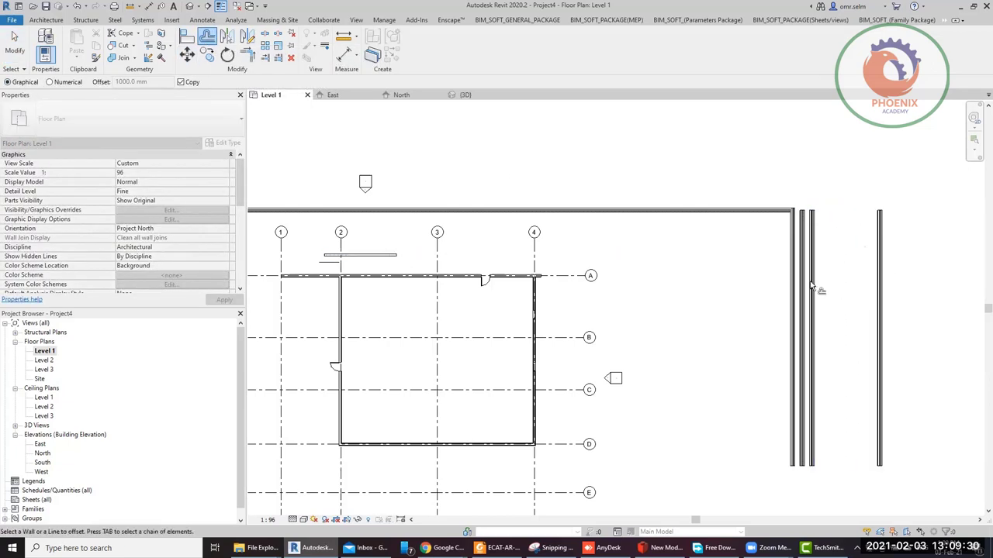
# Graphically offset another copy 5000 mm outward from the newest vertical stacked wall and end the Offset command
pyautogui.click(881, 252)
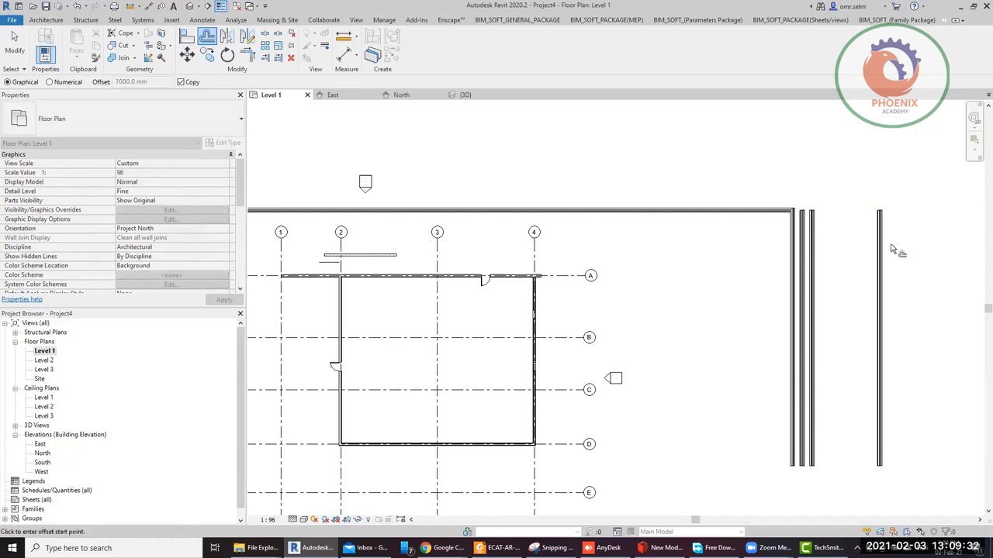
pyautogui.click(892, 250)
pyautogui.click(940, 249)
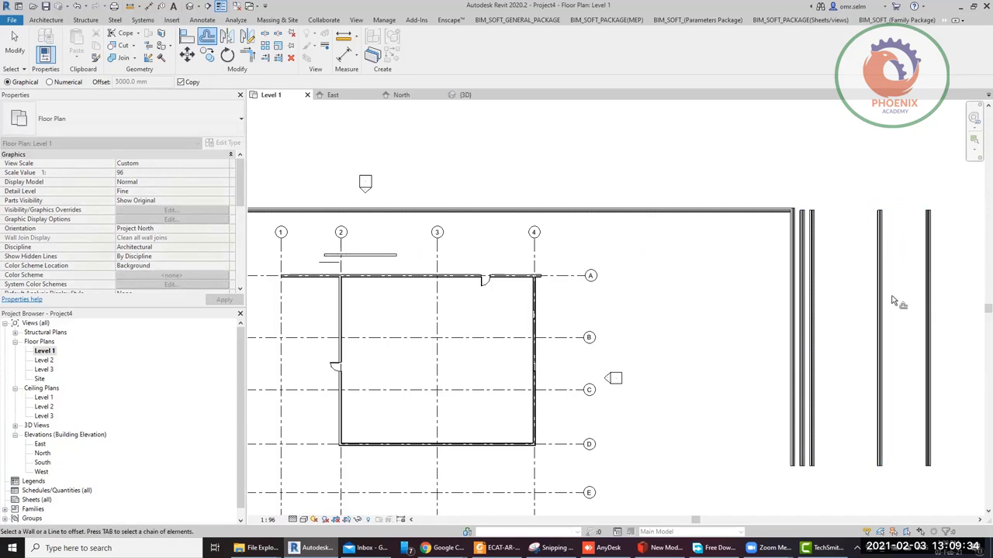
pyautogui.press('Escape')
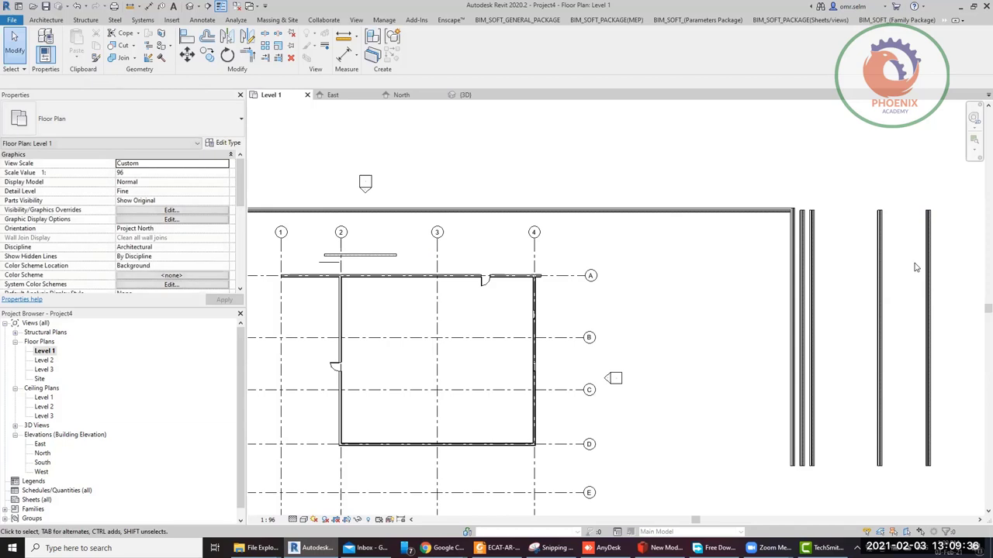
# Offset the outermost vertical stacked wall outward twice by a numerical 5000 mm with Copy turned off
pyautogui.moveTo(636, 216); pyautogui.dragTo(437, 213, button='middle')
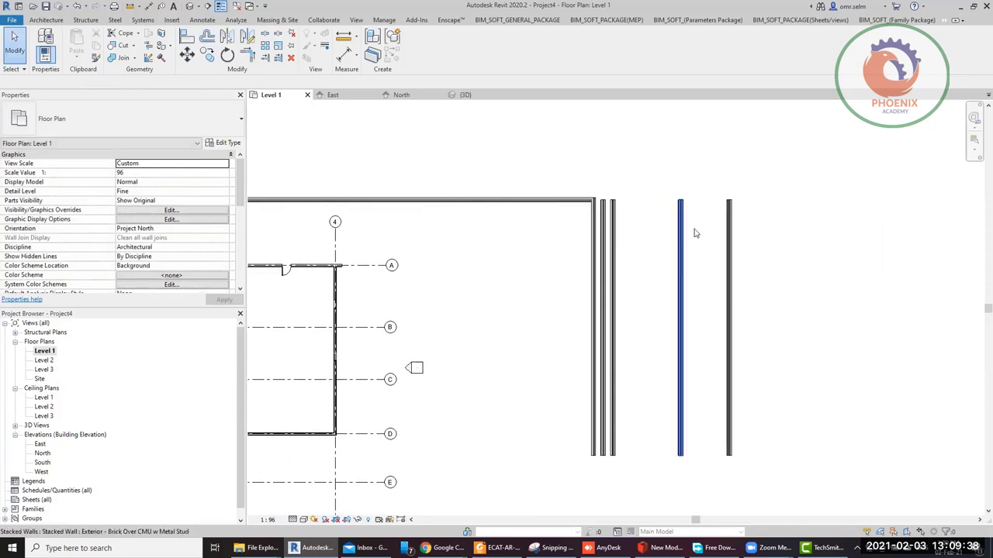
pyautogui.click(208, 36)
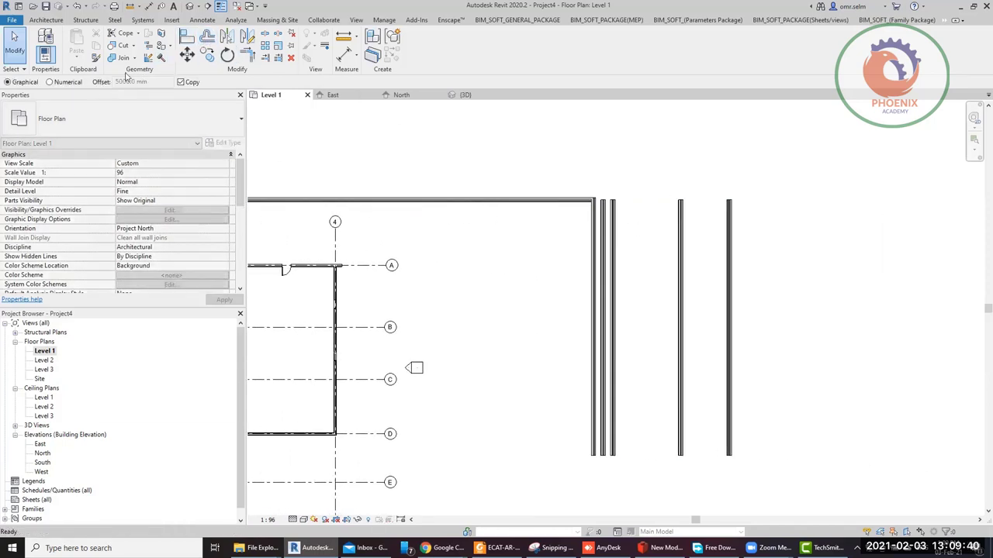
pyautogui.click(68, 82)
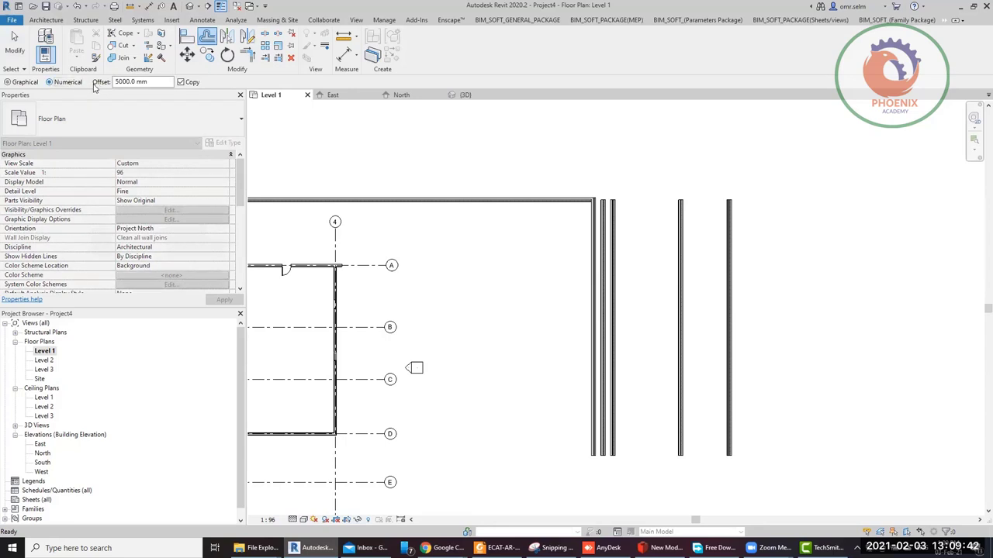
pyautogui.click(181, 83)
pyautogui.click(739, 245)
pyautogui.click(781, 256)
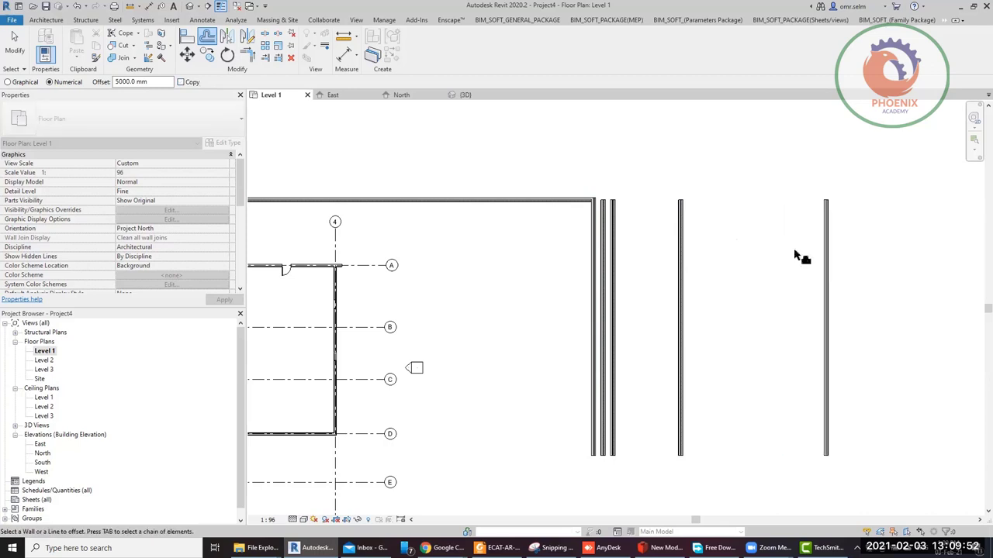
# Offset the outermost stacked wall back and forth by 5000 mm without copying, returning it to its starting position
pyautogui.click(822, 256)
pyautogui.click(774, 257)
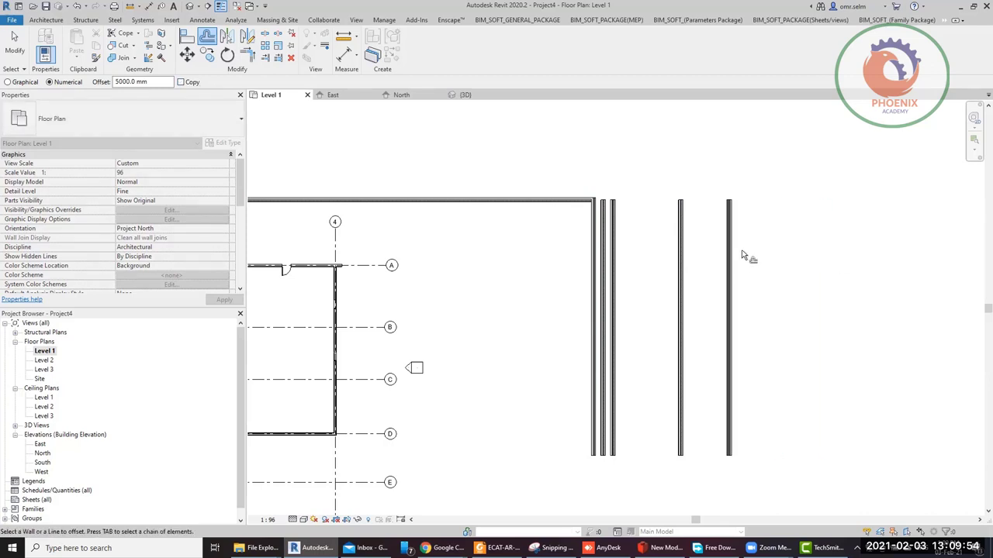
pyautogui.click(743, 256)
pyautogui.click(773, 263)
pyautogui.press('Escape')
pyautogui.press('Escape')
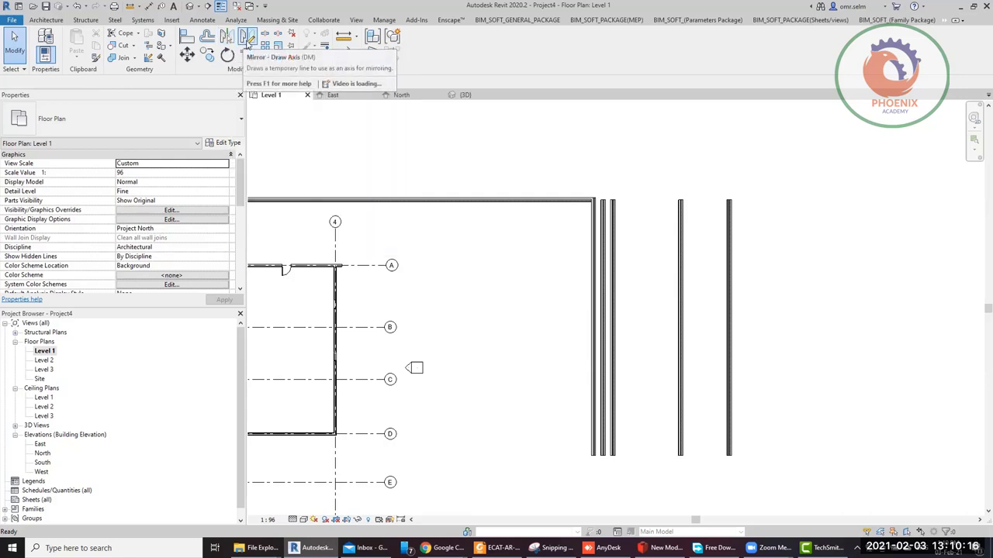
# Mirror the five vertical stacked walls beyond grid 4 about grid line 3 with Mirror - Pick Axis
pyautogui.scroll(-2, 532, 215)
pyautogui.moveTo(532, 214); pyautogui.dragTo(665, 213, button='middle')
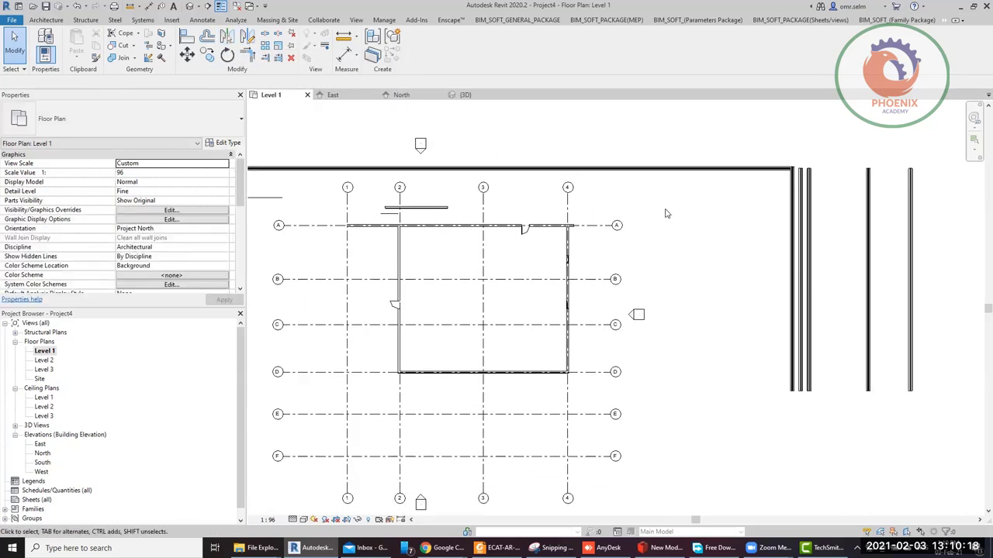
pyautogui.scroll(-2, 665, 214)
pyautogui.moveTo(823, 251); pyautogui.dragTo(662, 238)
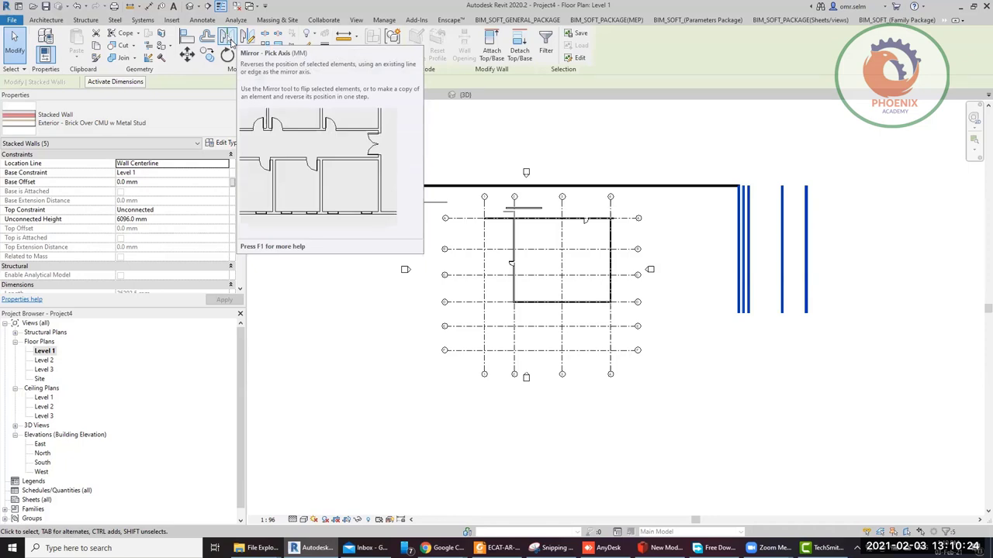
pyautogui.click(228, 38)
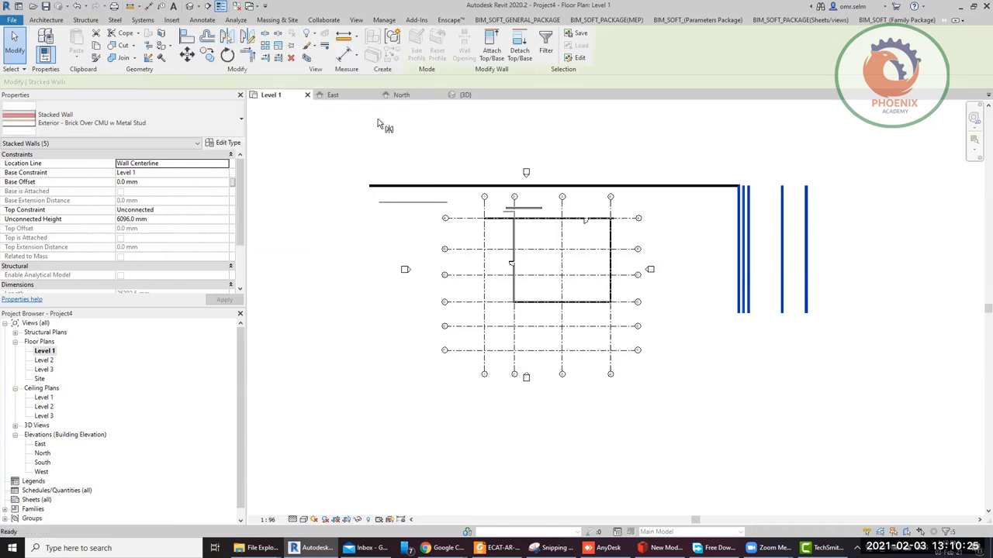
pyautogui.click(562, 231)
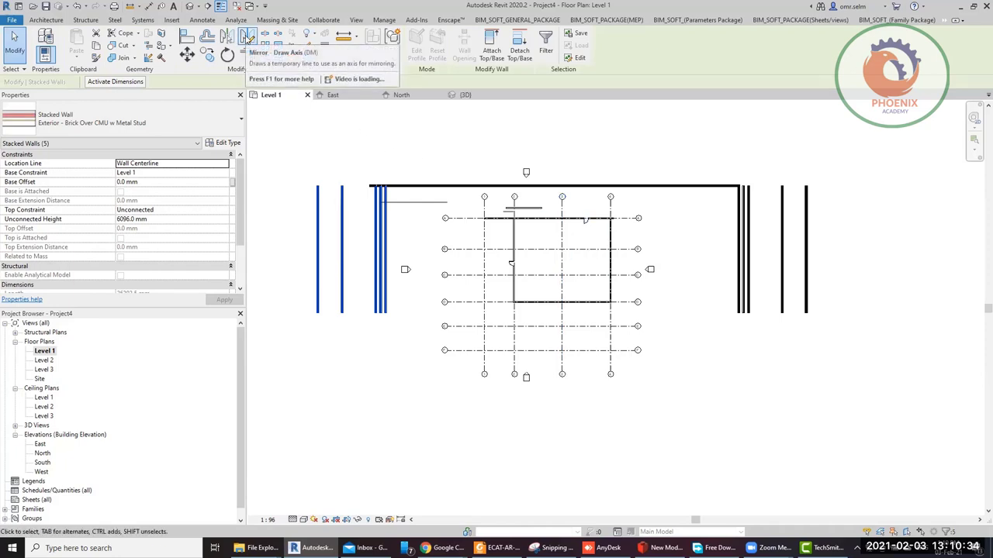
# Mirror the five walls beyond grid 1 downward about a horizontal axis drawn below the grids with Mirror - Draw Axis
pyautogui.click(248, 37)
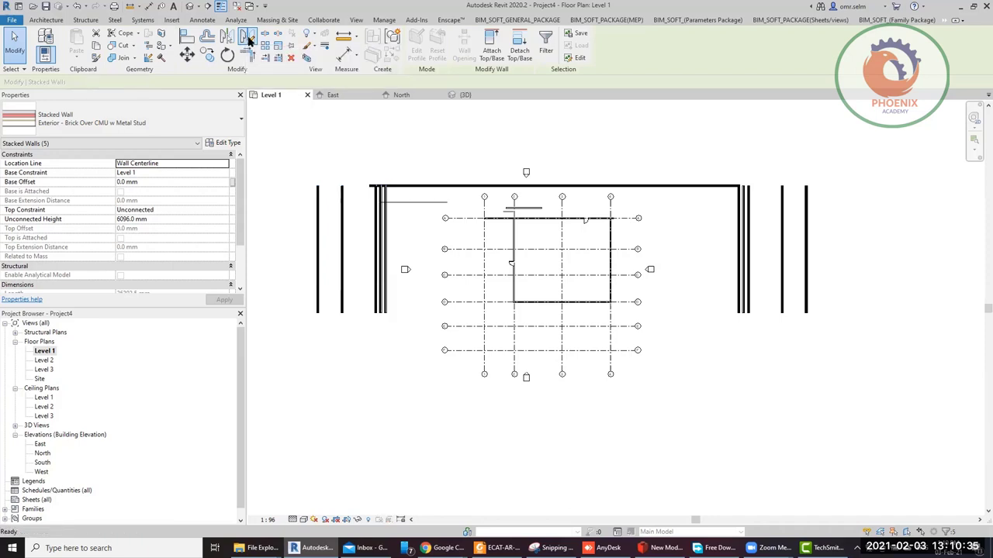
pyautogui.click(303, 378)
pyautogui.click(417, 378)
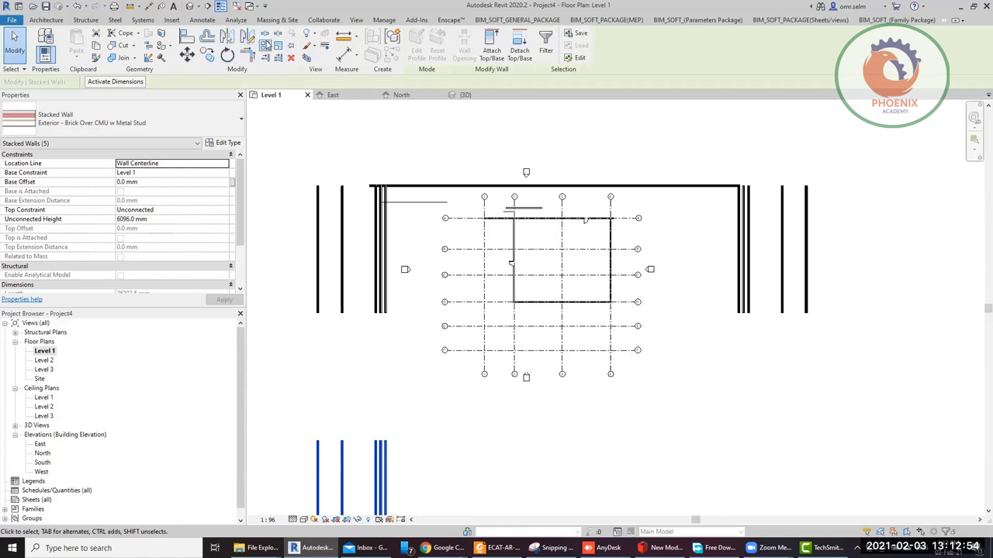
pyautogui.click(315, 40)
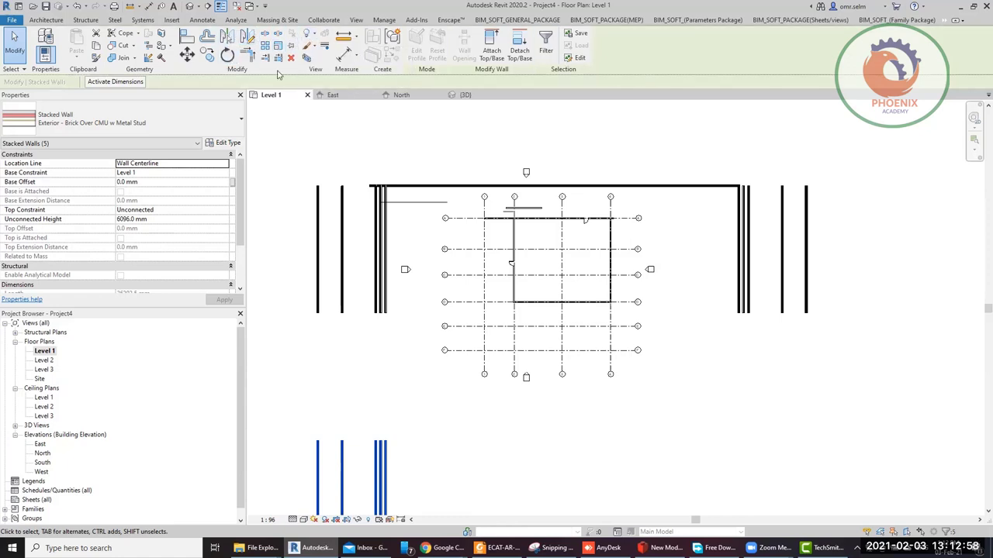
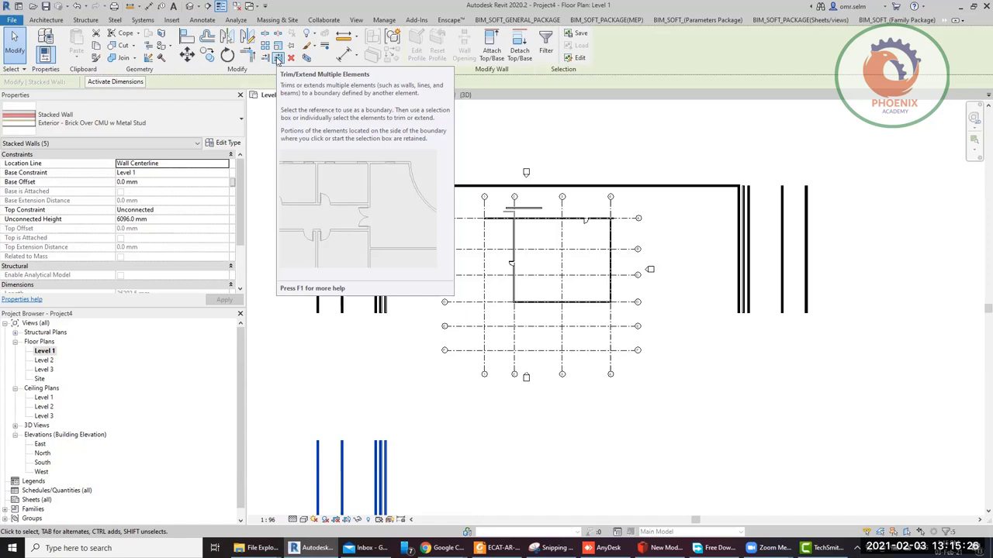
# Clear the wall selection and save the project from the save reminder
pyautogui.press('Escape')
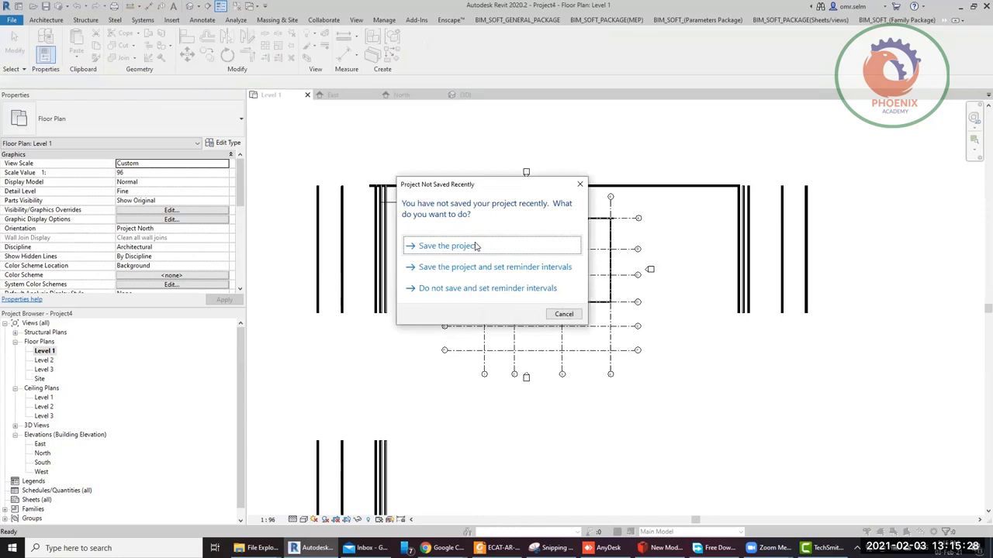
pyautogui.click(477, 246)
# Move the five vertical stacked walls beyond grid 4 horizontally outward by 49000 mm with Constrain enabled
pyautogui.scroll(-2, 341, 124)
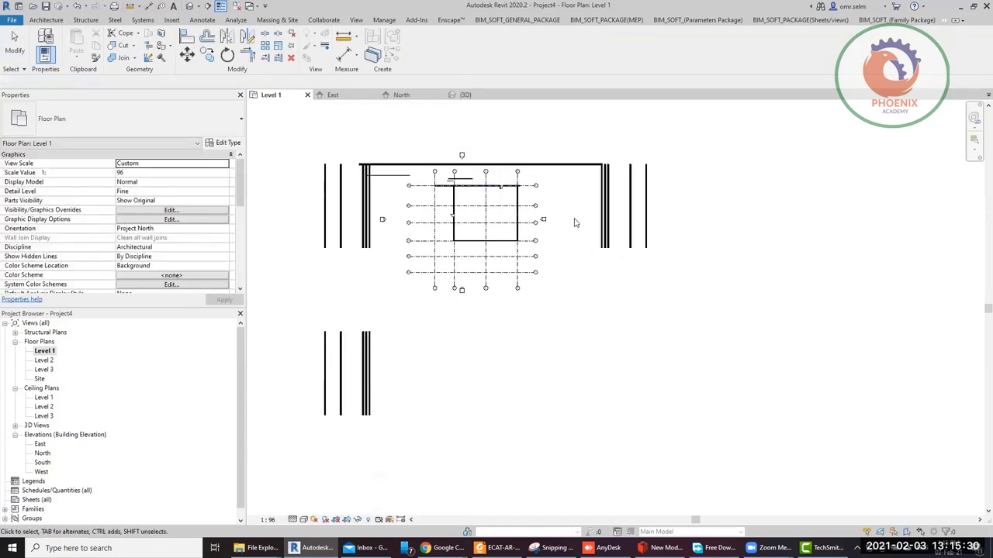
pyautogui.moveTo(617, 264); pyautogui.dragTo(670, 268, button='middle')
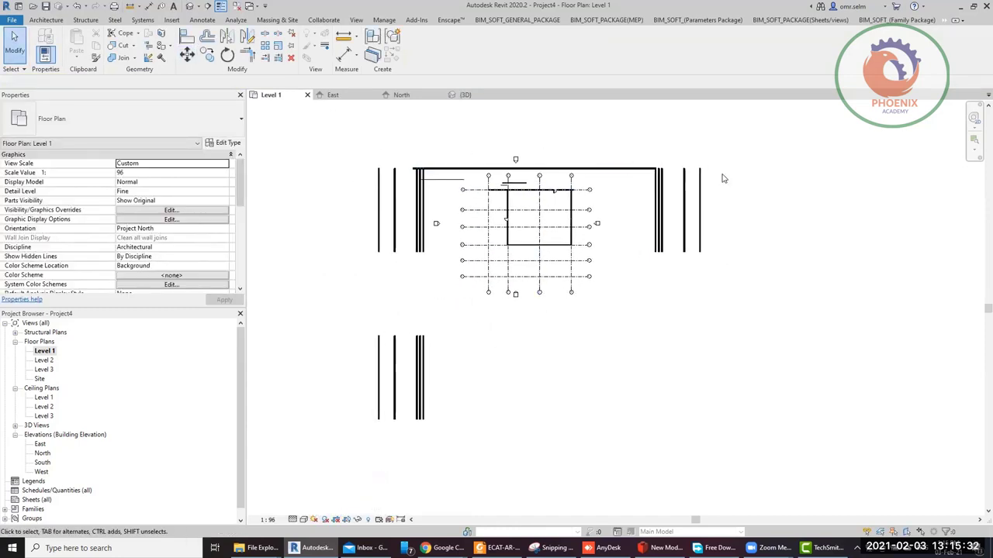
pyautogui.moveTo(722, 179); pyautogui.dragTo(644, 256)
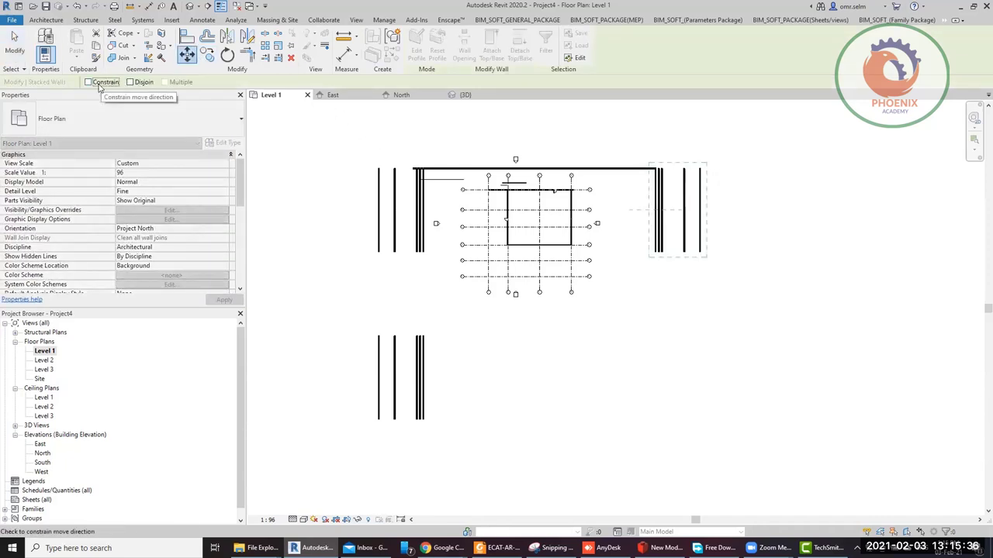
pyautogui.click(89, 83)
pyautogui.click(665, 277)
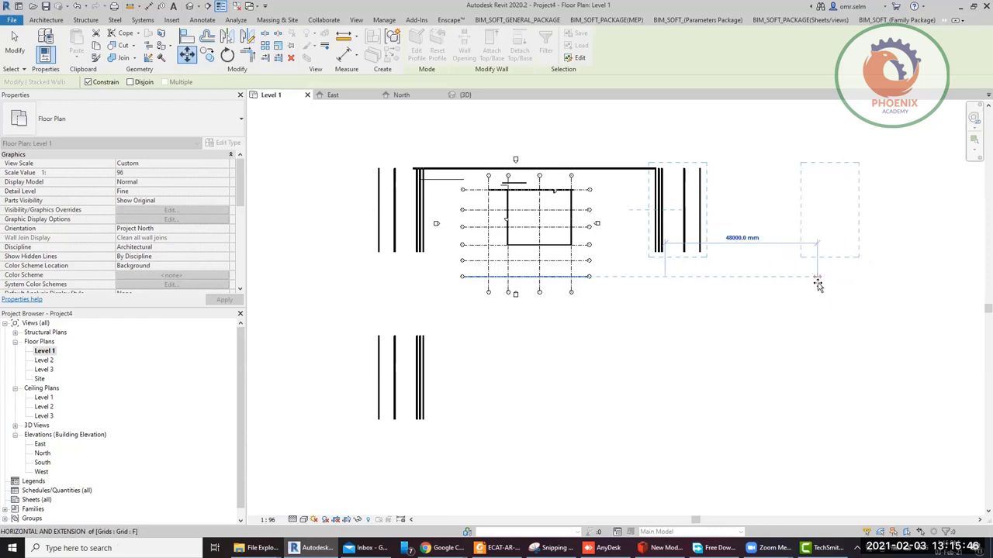
pyautogui.write('49000')
pyautogui.press('Return')
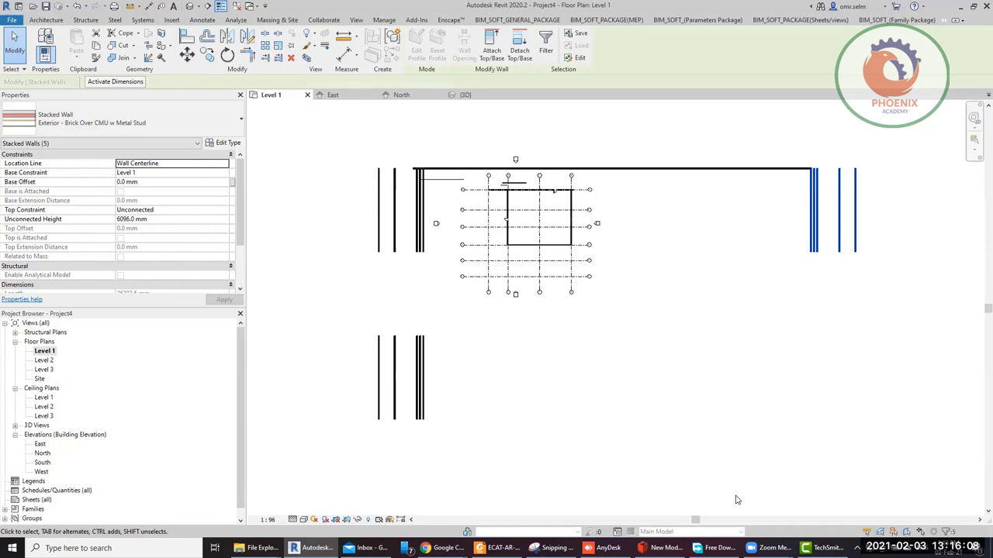
pyautogui.click(578, 365)
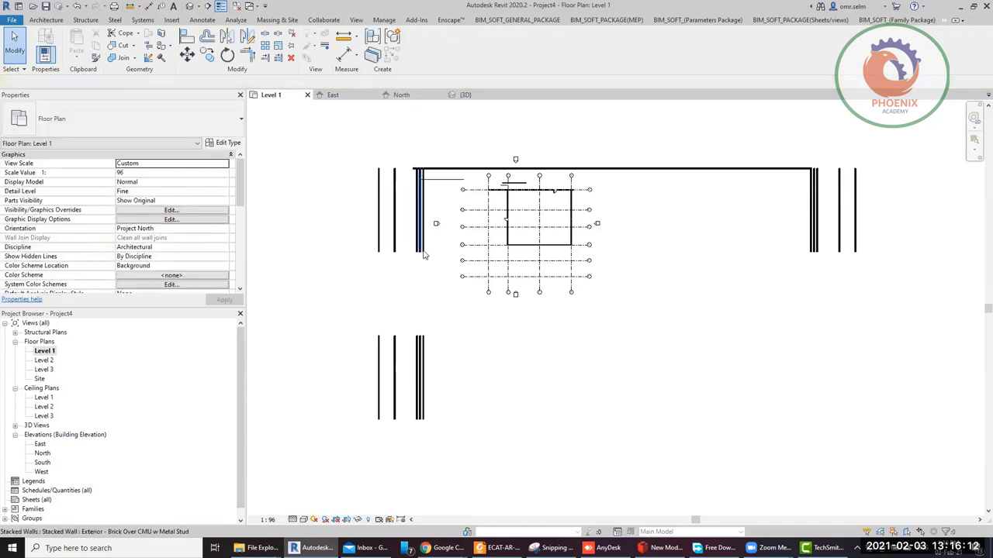
# Try to move one joined vertical stacked wall near grid 1 outward past the other mirrored walls
pyautogui.moveTo(420, 217); pyautogui.dragTo(350, 222)
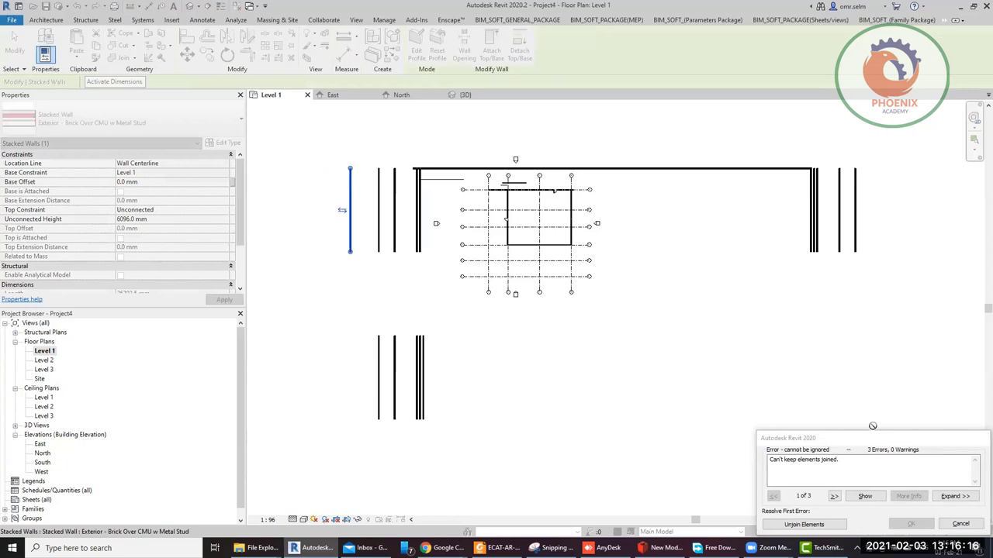
pyautogui.click(960, 524)
# Copy the five vertical stacked walls at the long wall's far end horizontally outward three times with Constrain and Multiple enabled
pyautogui.moveTo(904, 285); pyautogui.dragTo(793, 235)
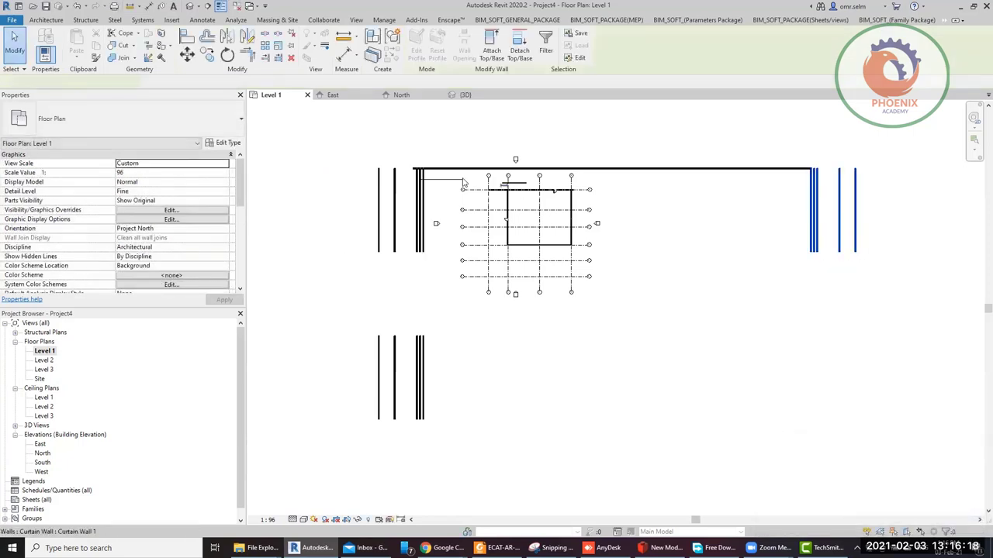
pyautogui.click(207, 56)
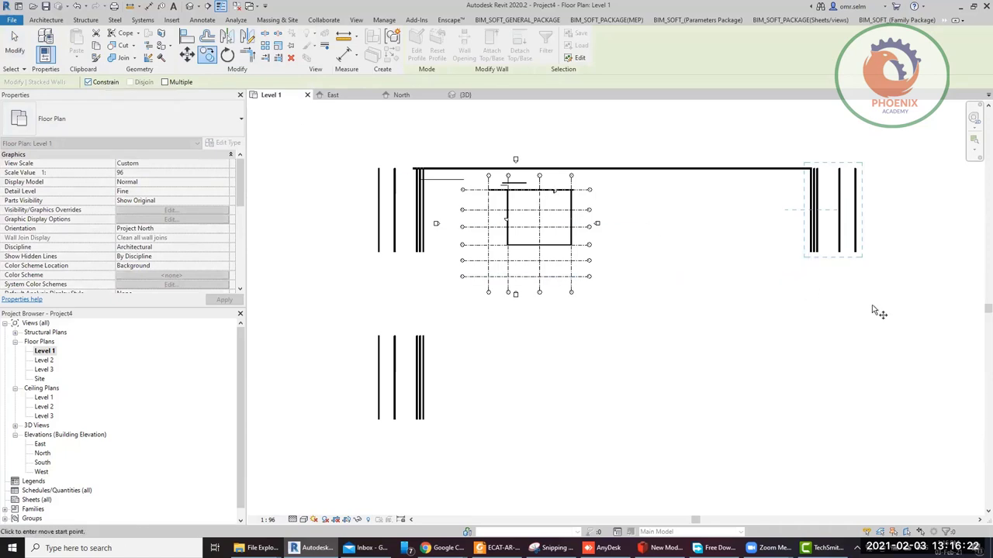
pyautogui.moveTo(878, 311); pyautogui.dragTo(583, 330, button='middle')
pyautogui.click(502, 327)
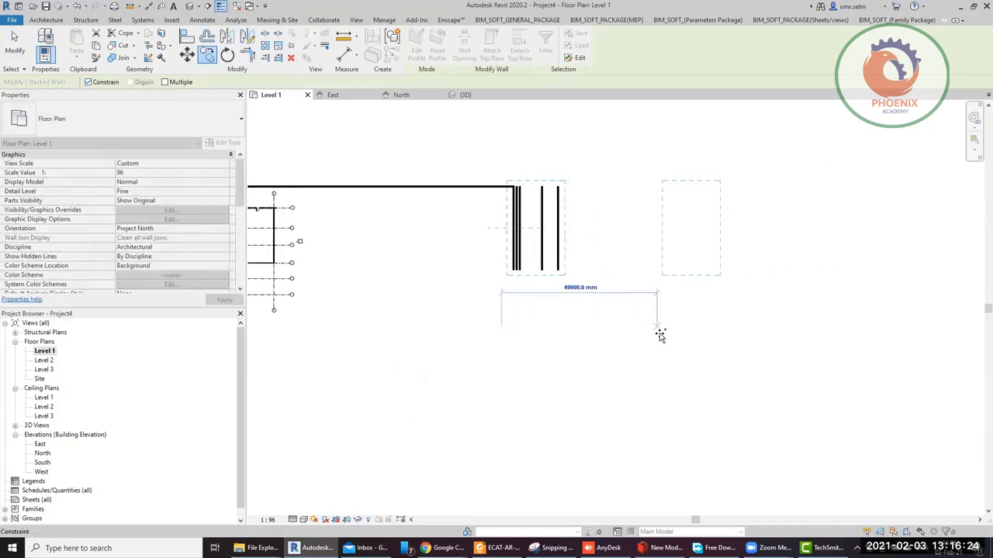
pyautogui.click(166, 82)
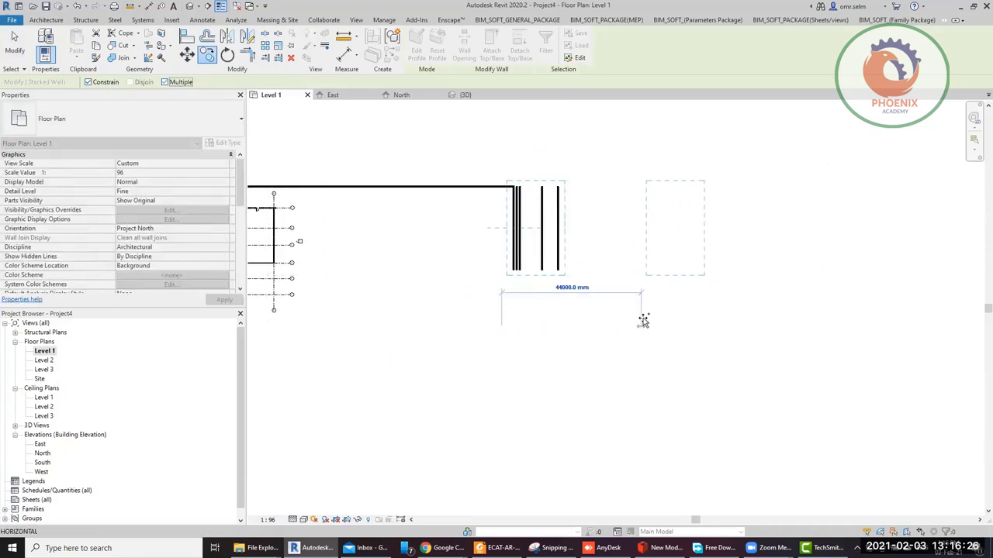
pyautogui.click(742, 326)
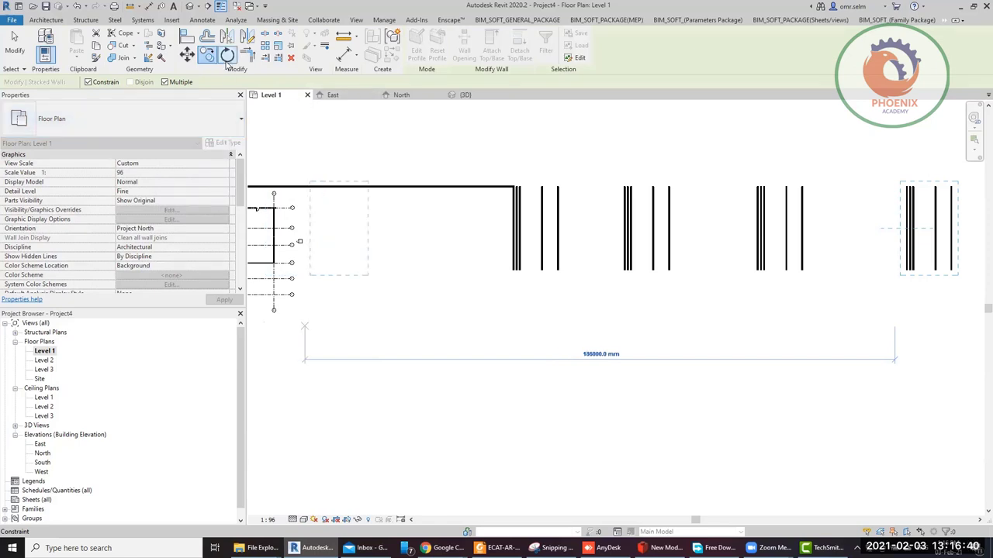
pyautogui.press('Escape')
pyautogui.press('Escape')
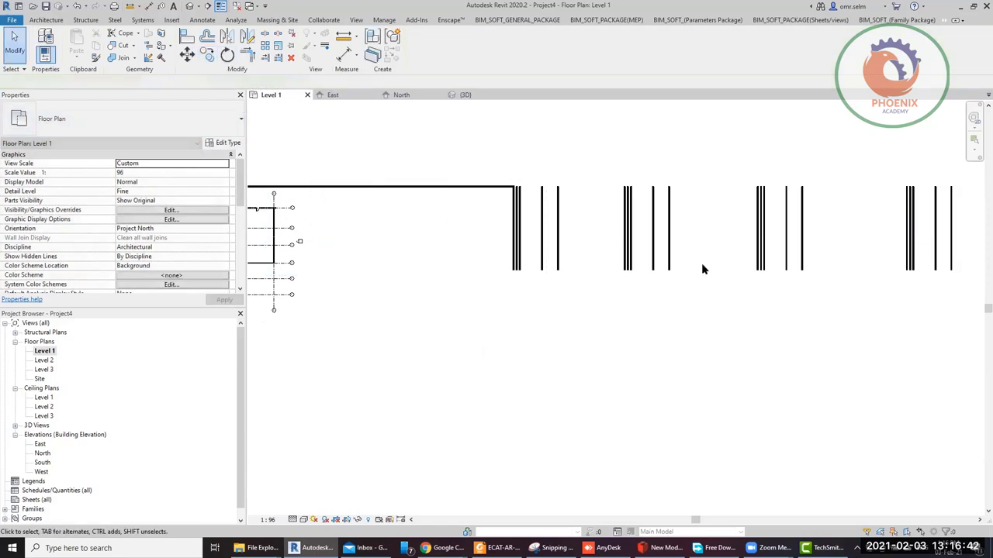
# Rotate the outermost wall of the first copied set about its own centre
pyautogui.click(670, 233)
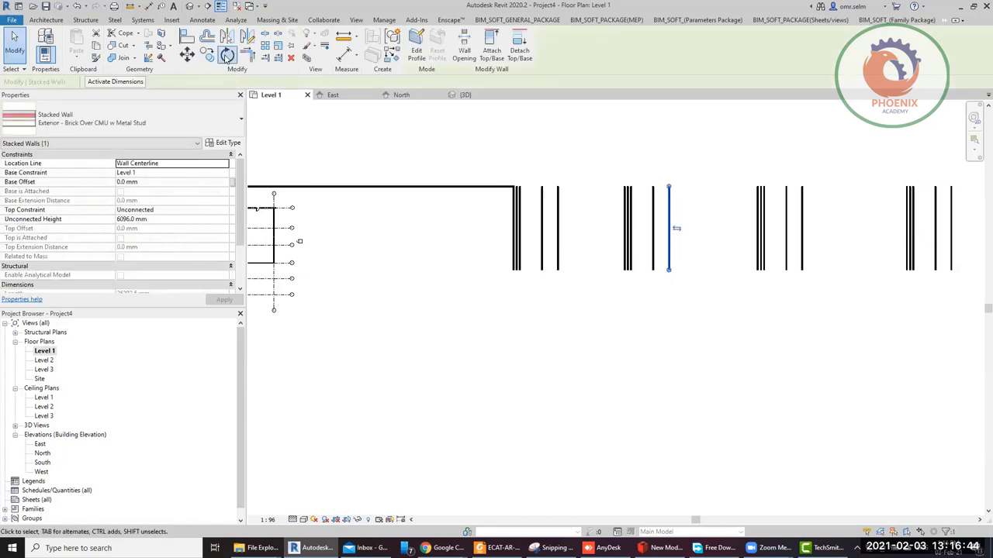
pyautogui.click(227, 54)
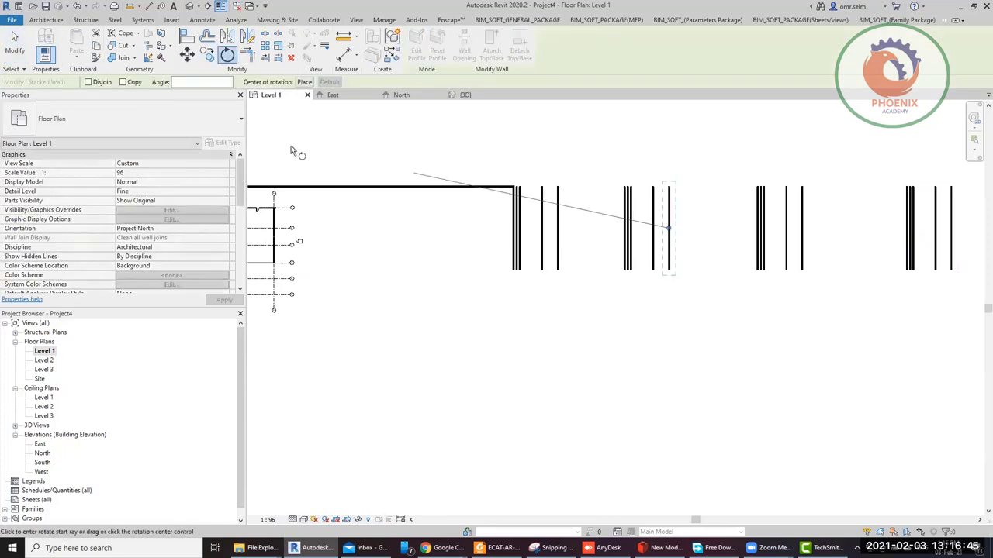
pyautogui.click(595, 230)
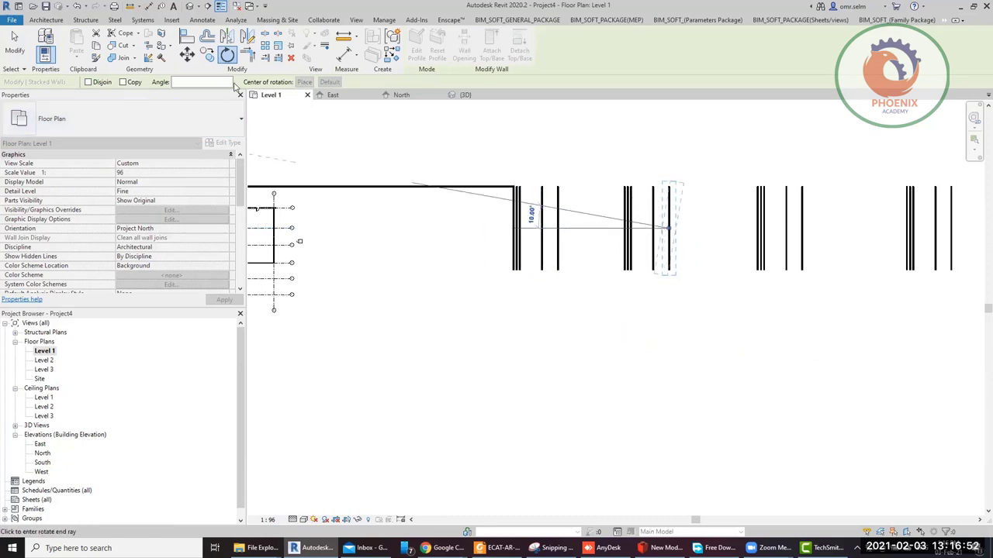
pyautogui.scroll(-1, 248, 90)
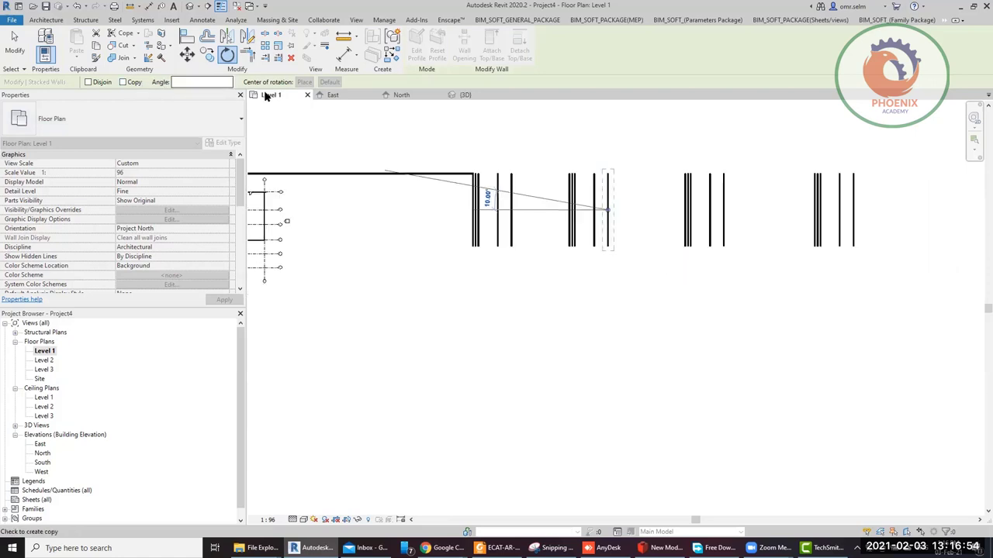
pyautogui.click(608, 214)
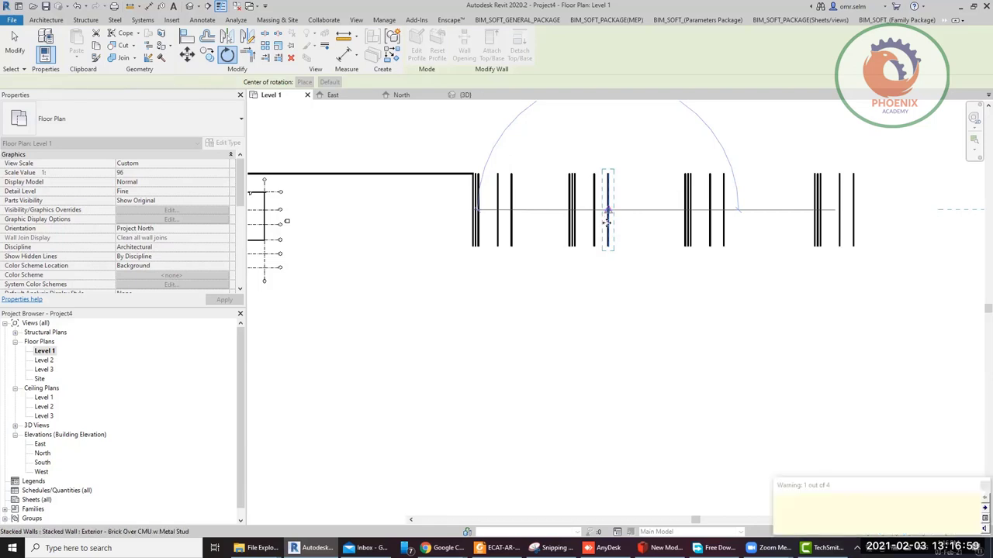
pyautogui.click(625, 264)
# Rotate the outermost wall of the second copied set about a rotation centre placed below the wall rows
pyautogui.click(723, 225)
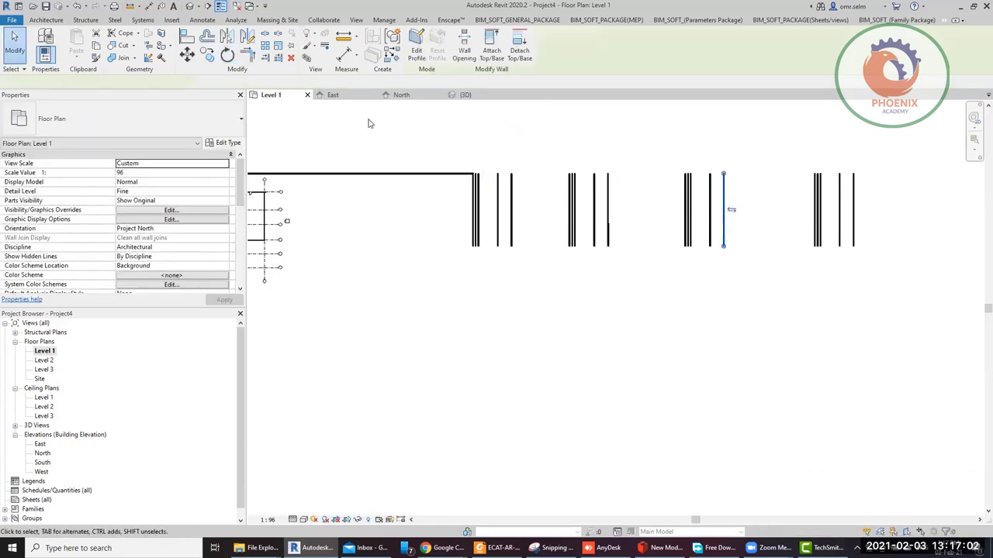
pyautogui.press('r')
pyautogui.press('o')
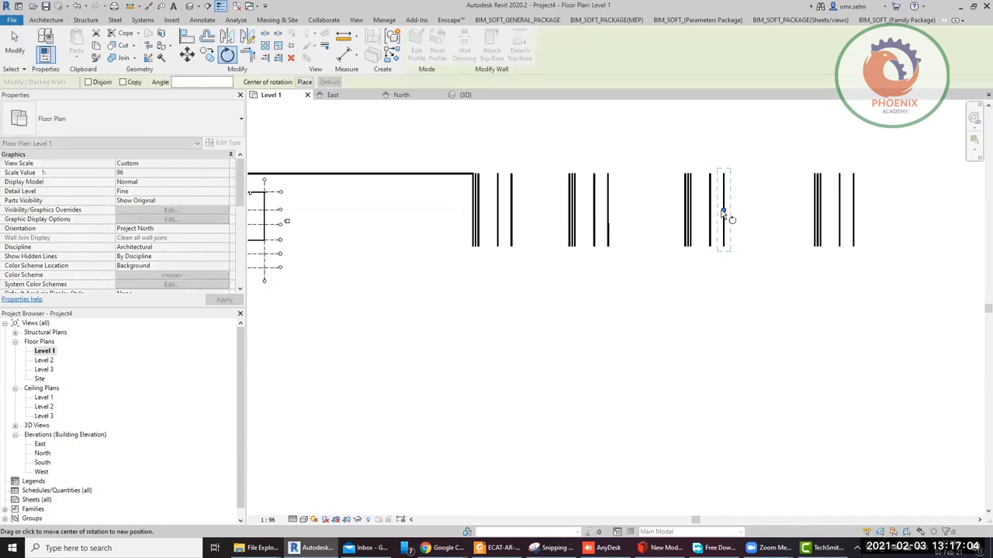
pyautogui.moveTo(722, 212); pyautogui.dragTo(641, 307)
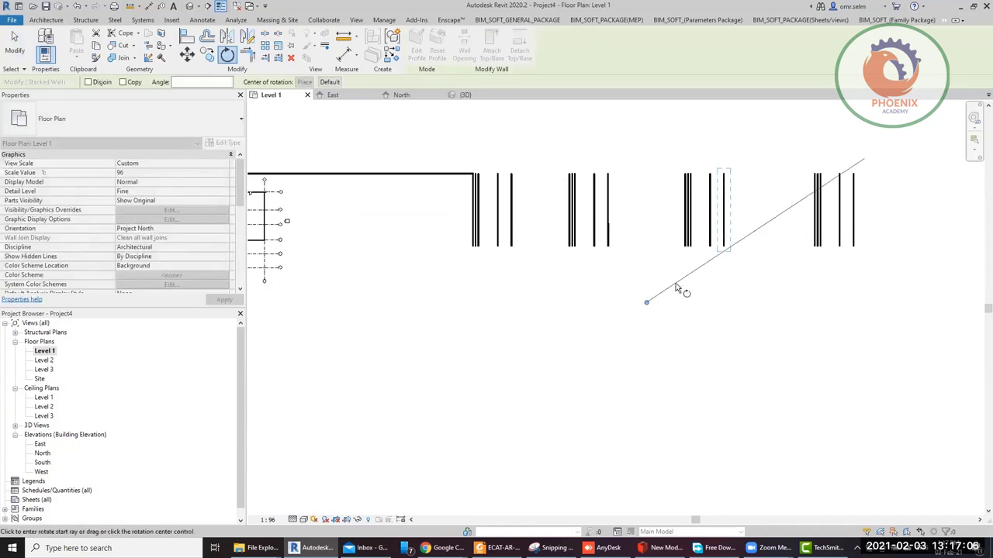
pyautogui.click(704, 308)
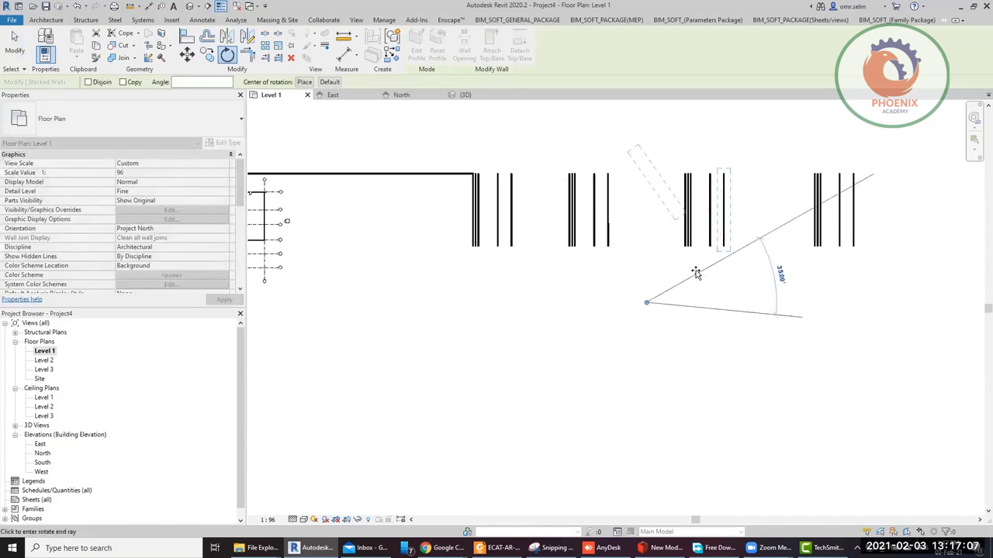
pyautogui.click(558, 286)
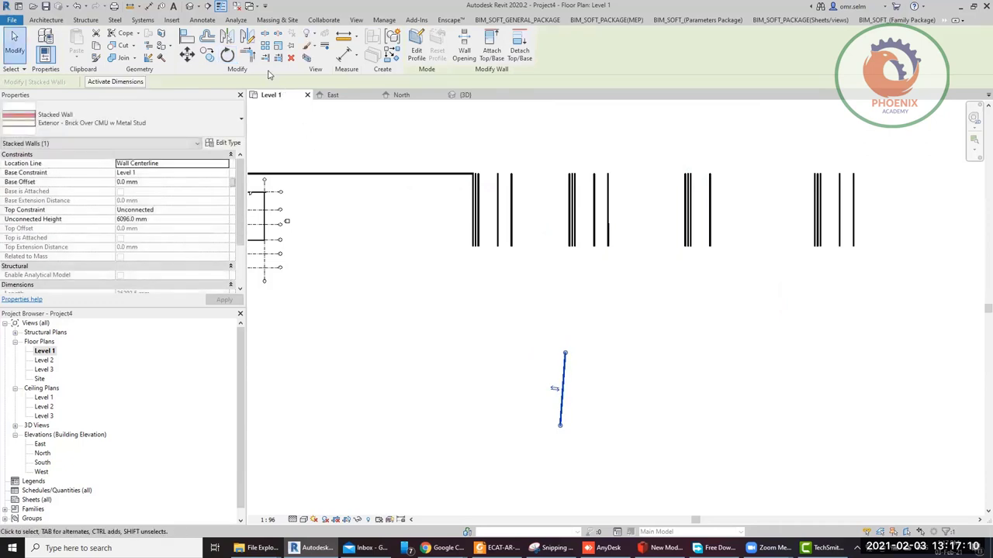
# Rotate the detached wall about its upper endpoint so it leans diagonally above that point
pyautogui.click(228, 55)
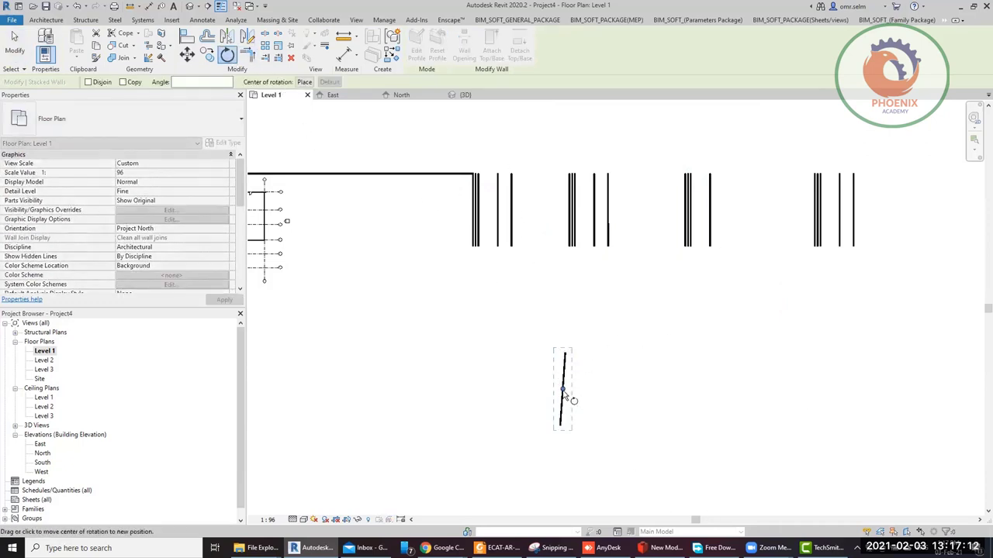
pyautogui.moveTo(572, 397)
pyautogui.mouseDown()
pyautogui.moveTo(560, 395)
pyautogui.moveTo(633, 319)
pyautogui.moveTo(564, 353)
pyautogui.mouseUp()
pyautogui.click(720, 353)
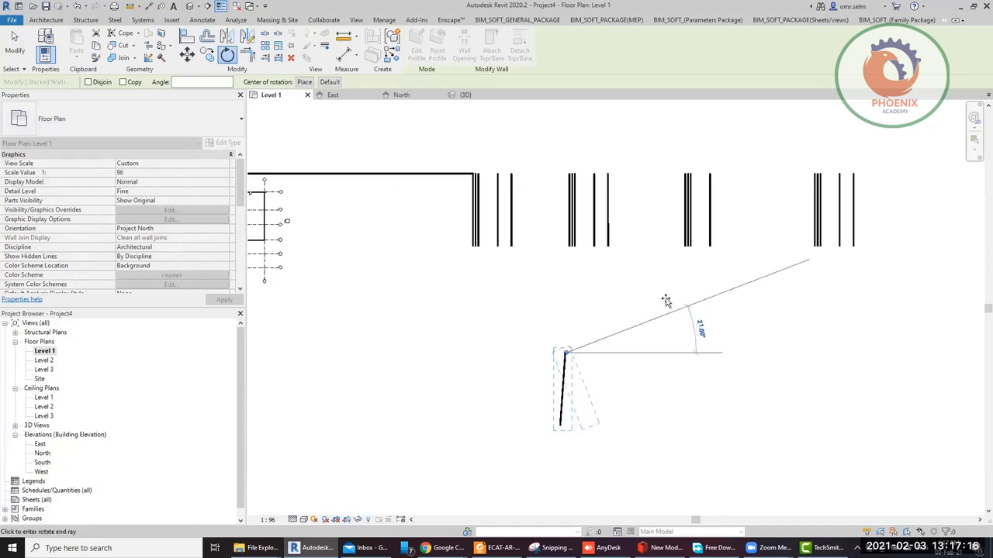
pyautogui.click(446, 261)
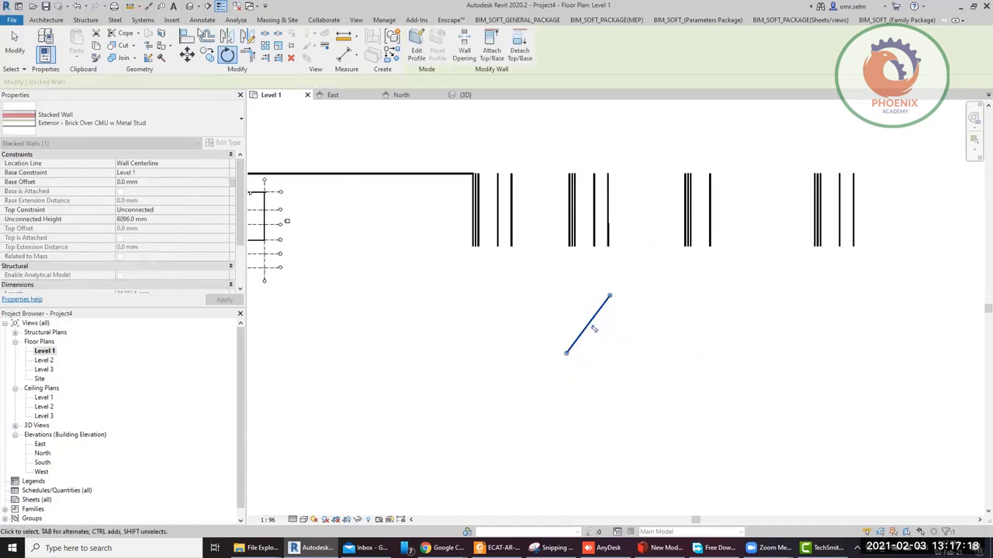
pyautogui.click(226, 55)
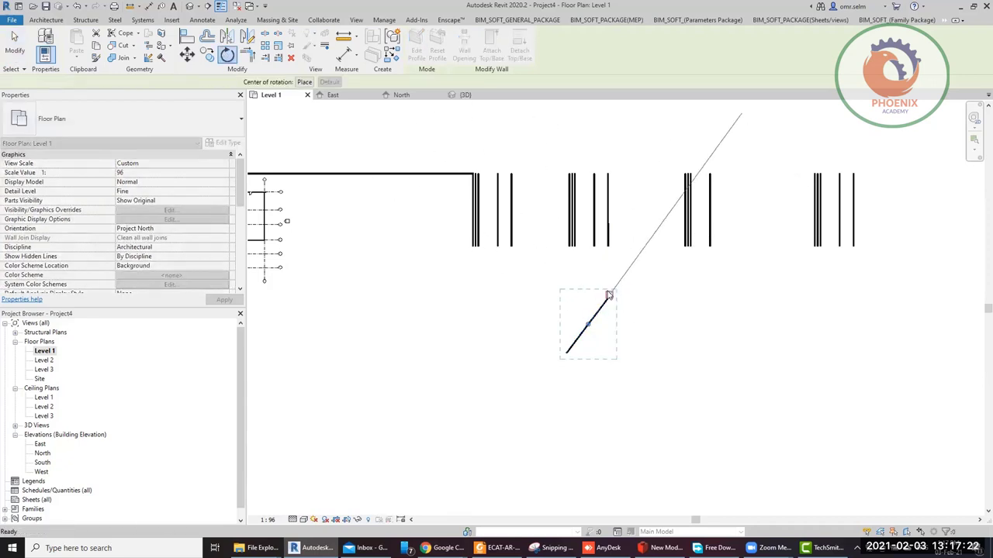
pyautogui.press('Escape')
pyautogui.press('Escape')
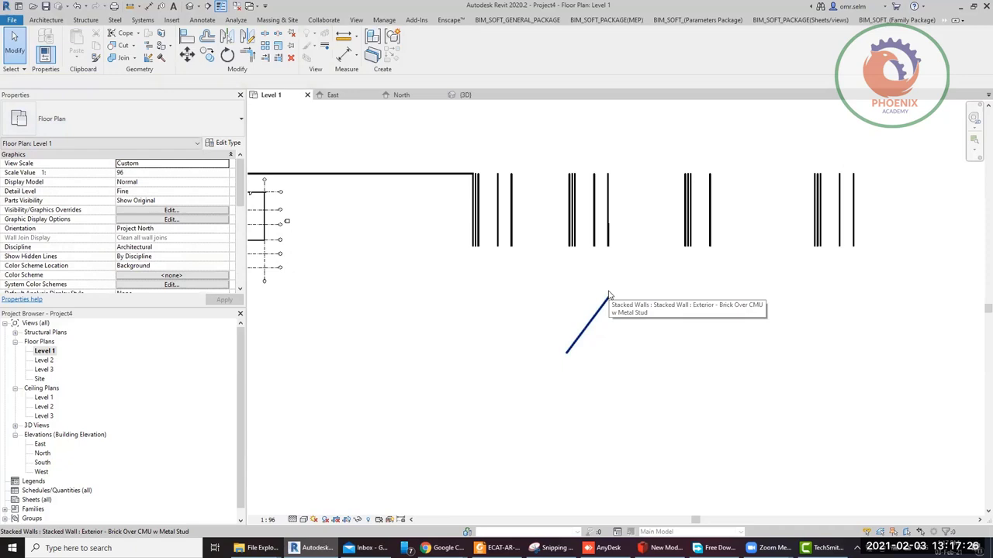
# Create a grouped linear array of the diagonal wall with 8 members, spaced horizontally about 36000 mm apart
pyautogui.click(607, 297)
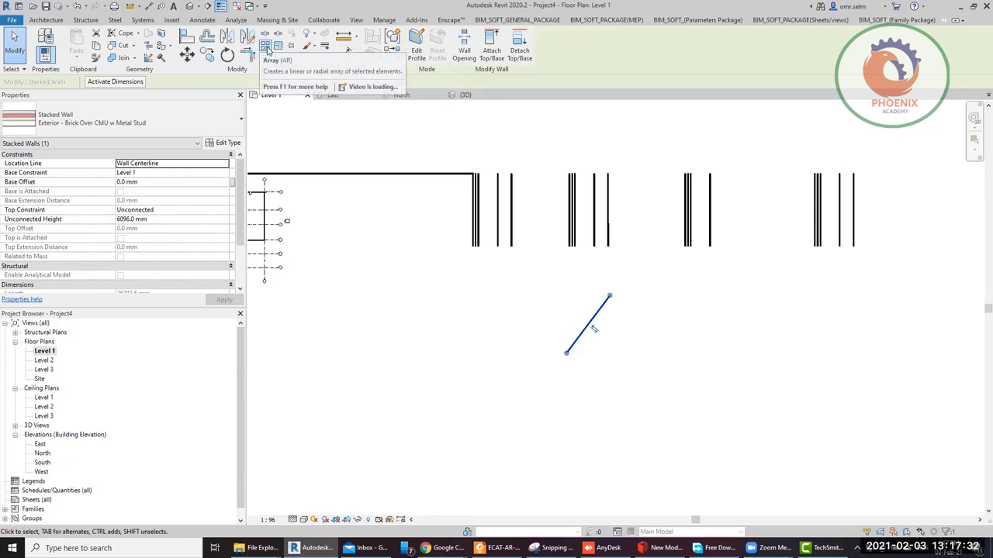
pyautogui.click(266, 46)
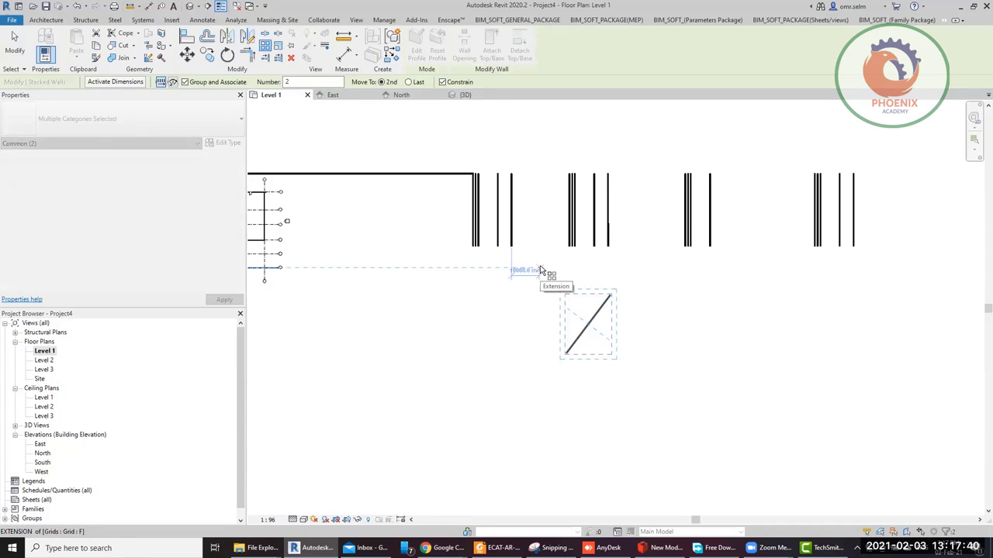
pyautogui.doubleClick(288, 81)
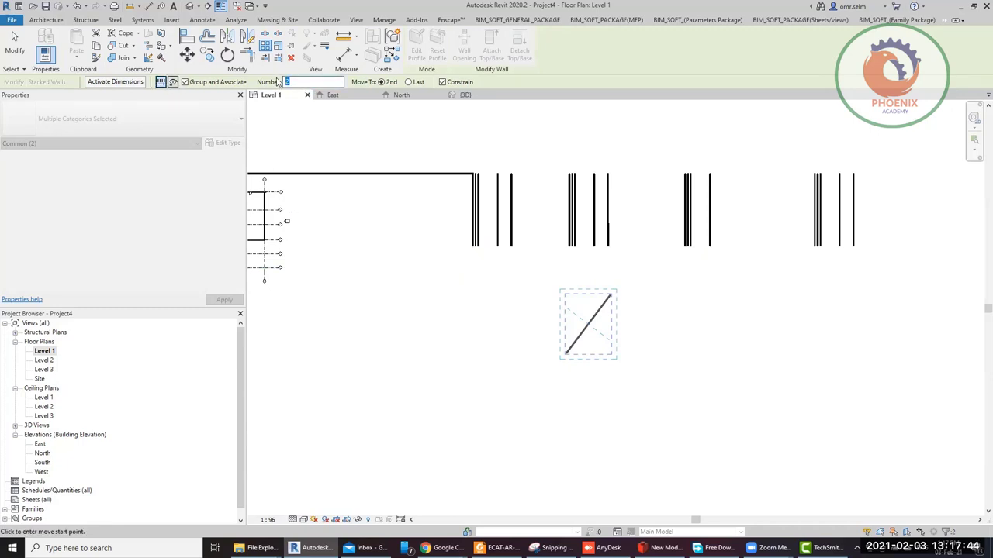
pyautogui.write('8')
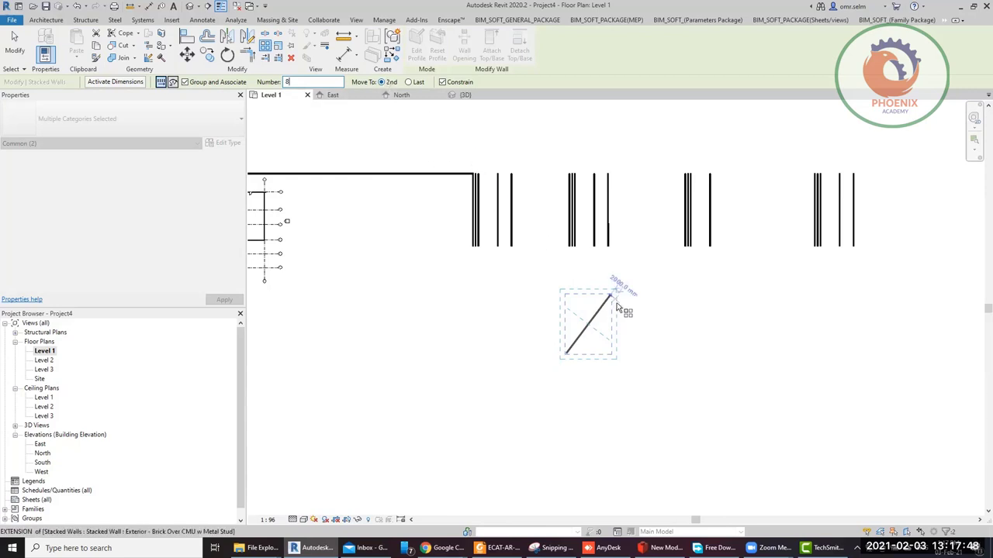
pyautogui.click(564, 355)
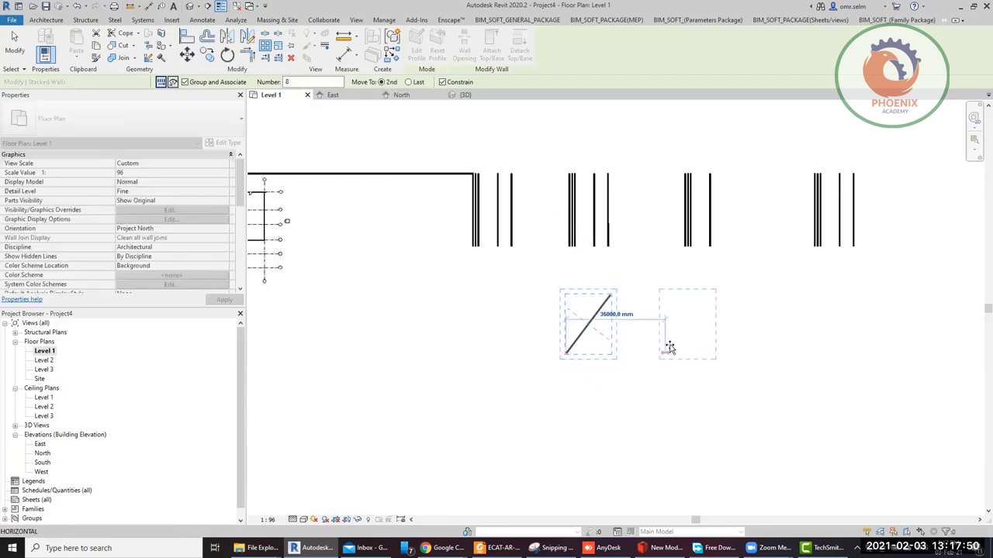
pyautogui.click(672, 344)
pyautogui.scroll(-2, 680, 308)
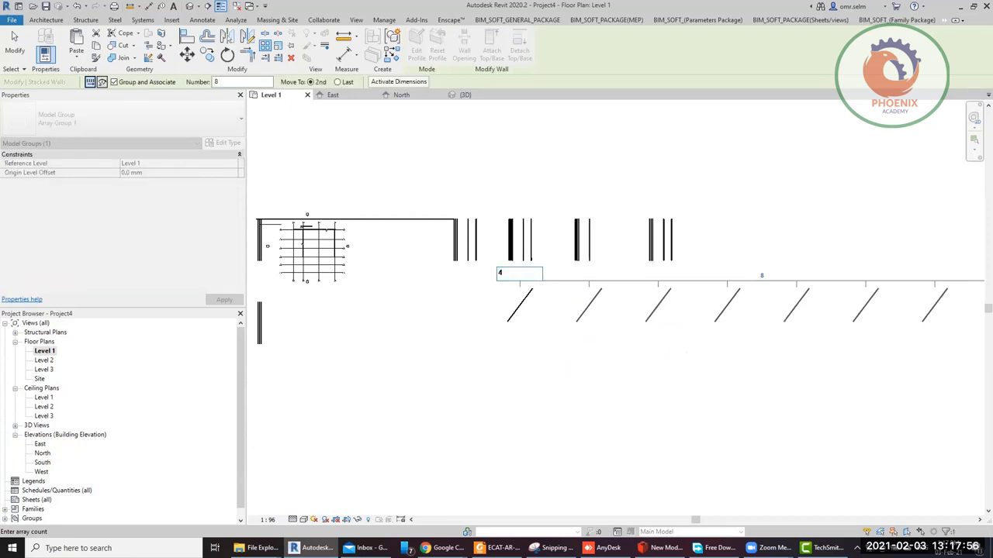
# Reduce the wall array's count to 4 and raise it to 20
pyautogui.write('4')
pyautogui.press('Return')
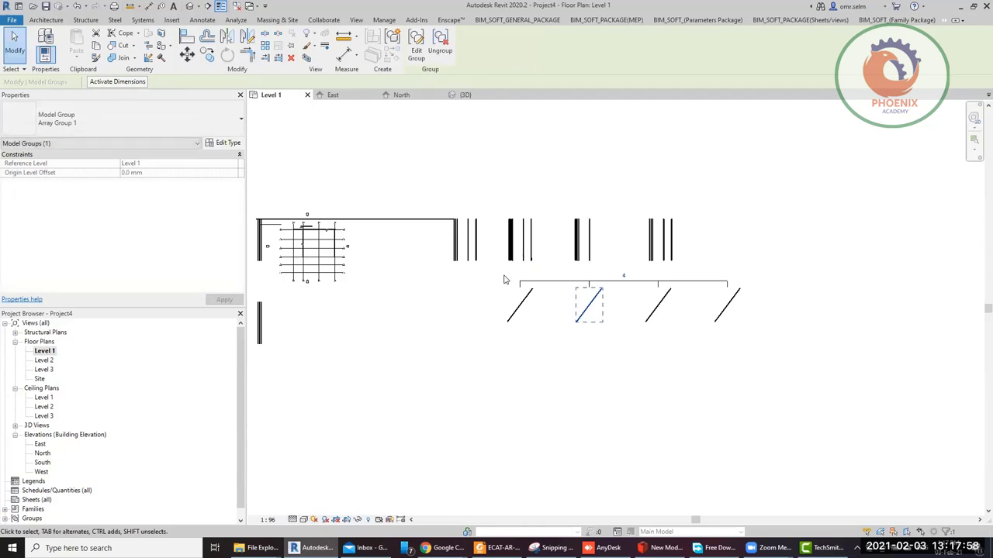
pyautogui.click(623, 276)
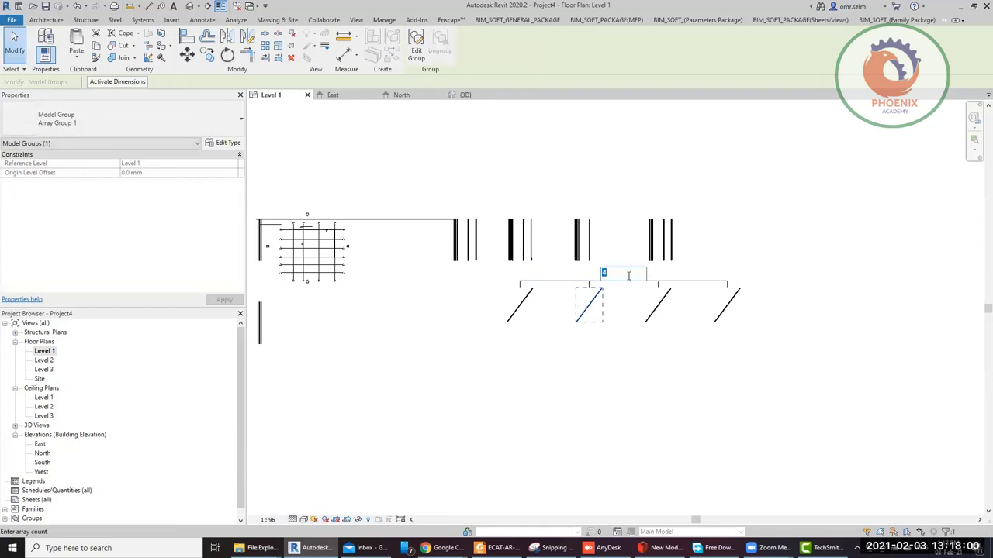
pyautogui.write('20')
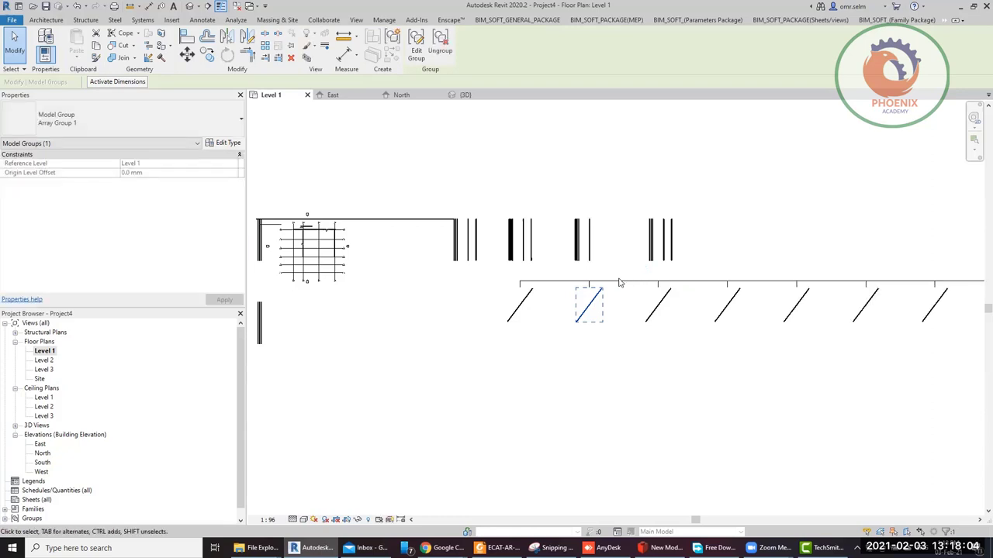
pyautogui.click(612, 362)
# Move the second array member toward the first in two stages to tighten the spacing of the whole array
pyautogui.click(591, 306)
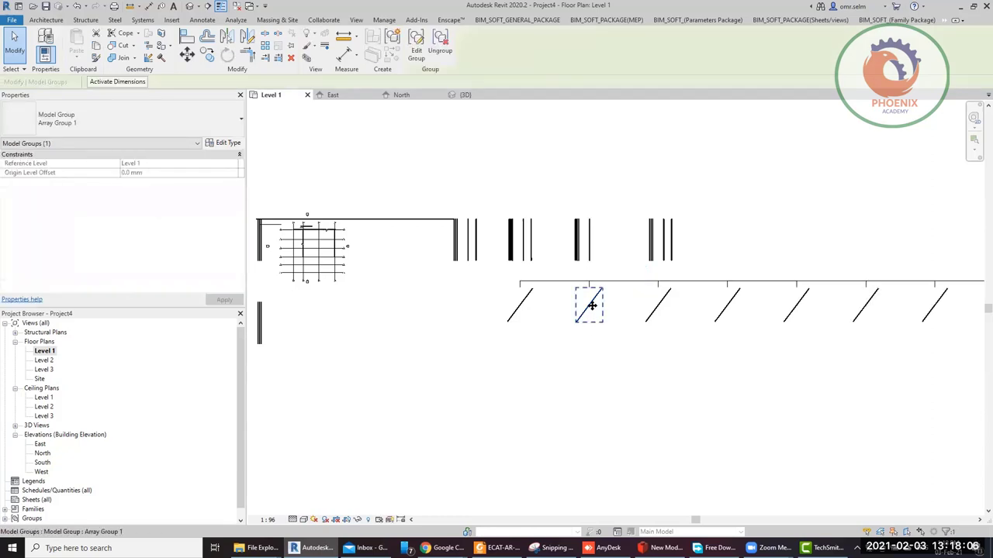
pyautogui.click(592, 307)
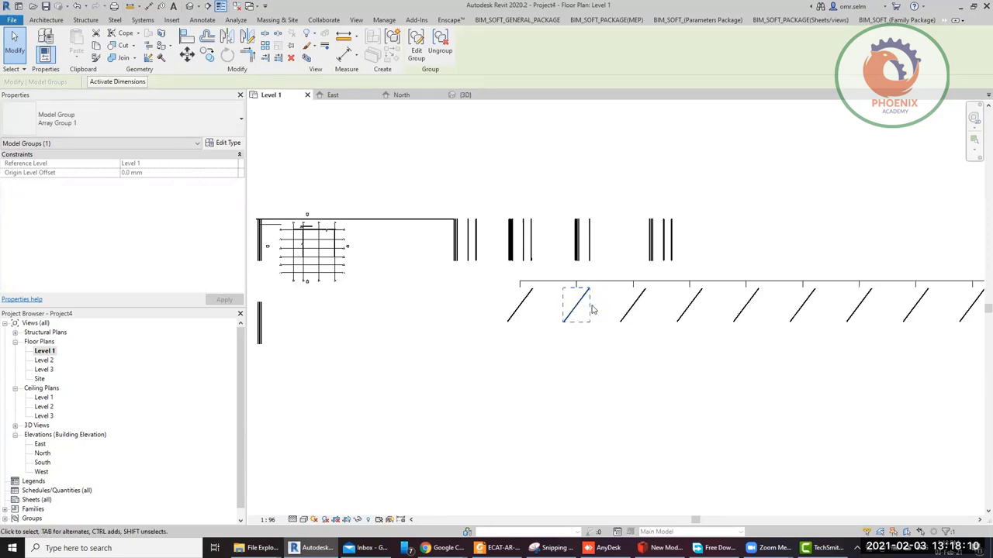
pyautogui.click(592, 308)
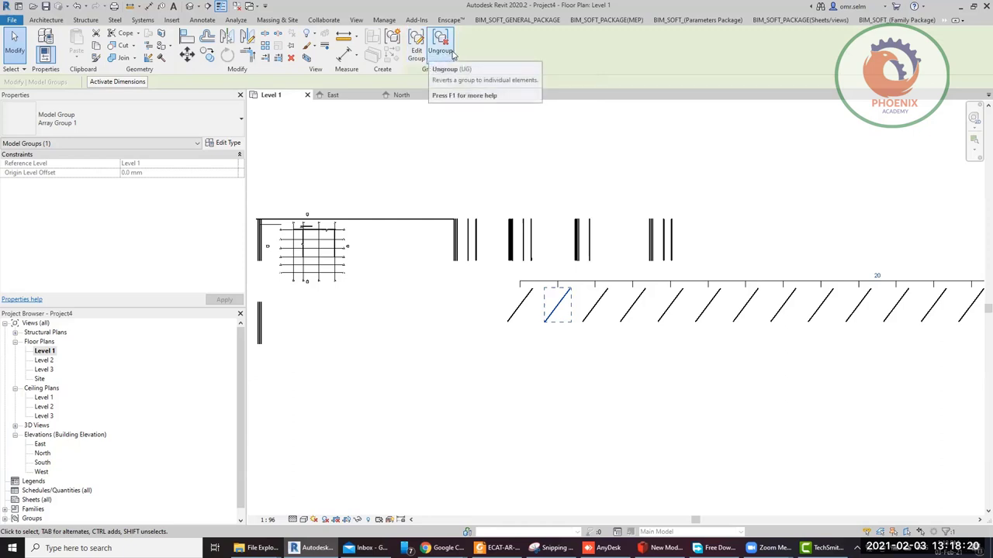
# Edit the second array member's group, nudge its diagonal wall upward and to the right, and finish the group edit
pyautogui.click(417, 45)
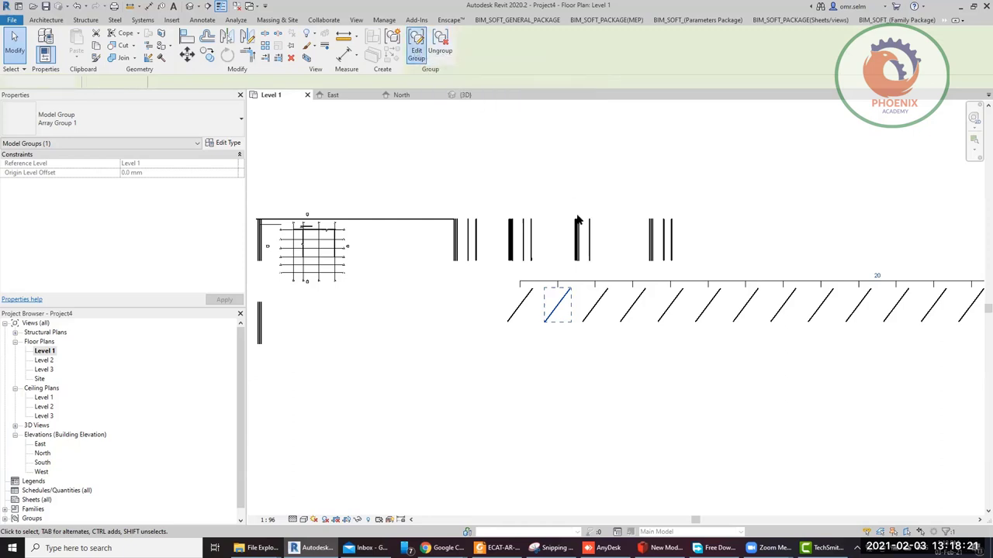
pyautogui.click(558, 310)
pyautogui.press('Up')
pyautogui.press('Up')
pyautogui.press('Up')
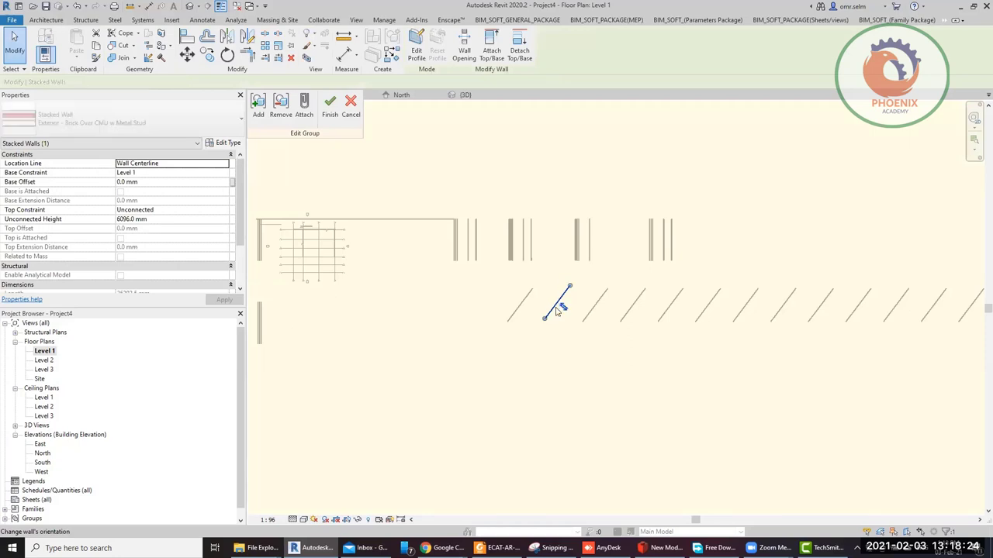
pyautogui.press('Right')
pyautogui.press('Right')
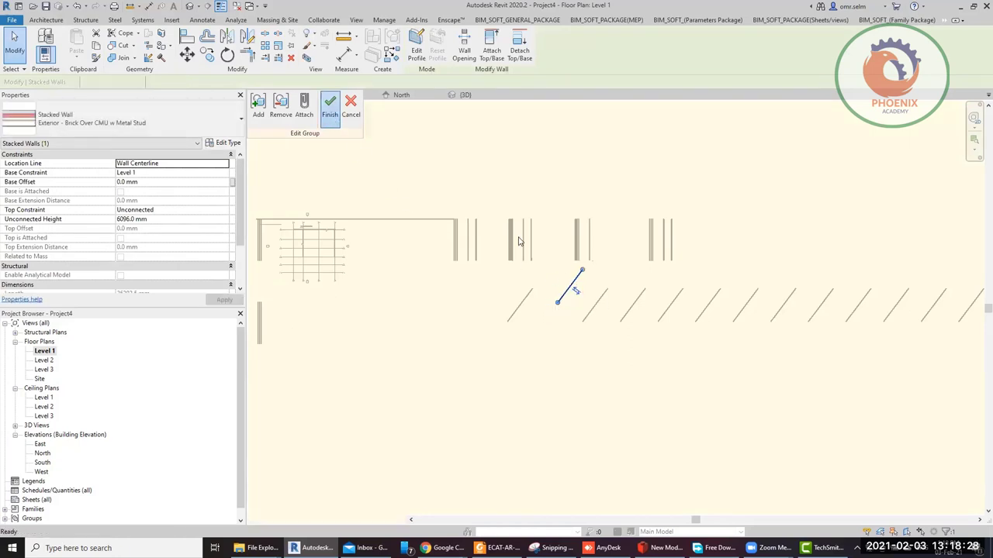
pyautogui.press('Return')
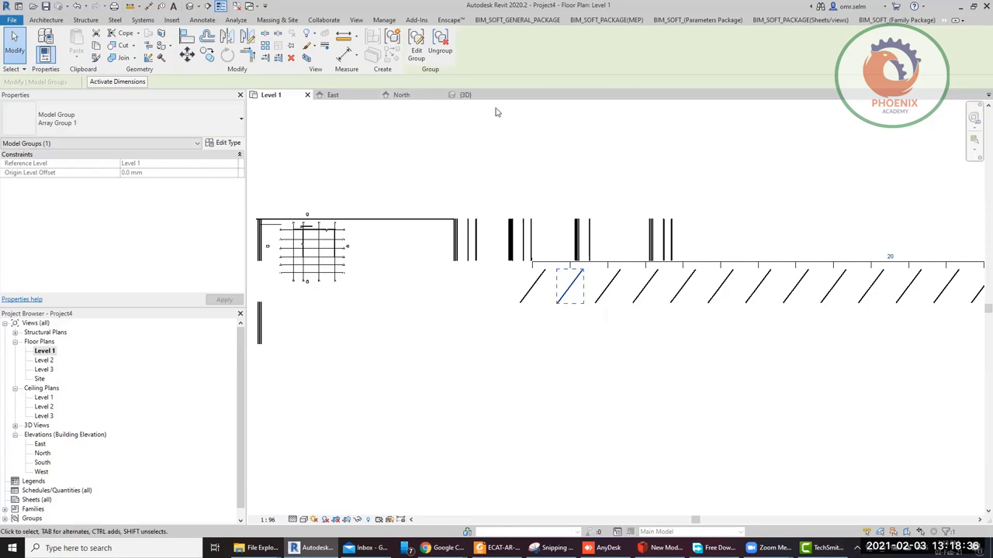
# Create a grouped linear array of the rightmost wall in the third vertical cluster, with 2 members and the last placed far above it
pyautogui.click(505, 166)
pyautogui.click(592, 236)
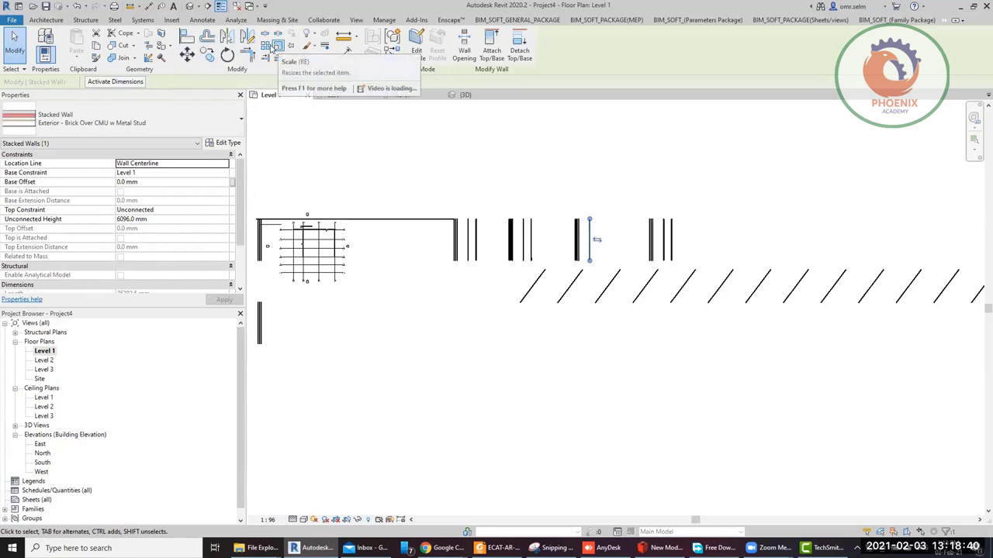
pyautogui.click(266, 47)
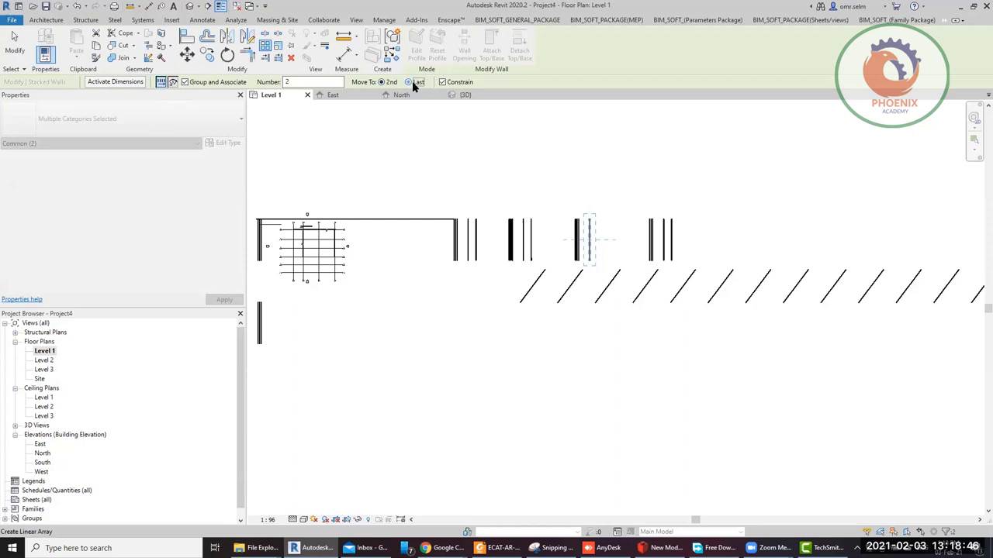
pyautogui.click(590, 249)
pyautogui.scroll(-3, 597, 201)
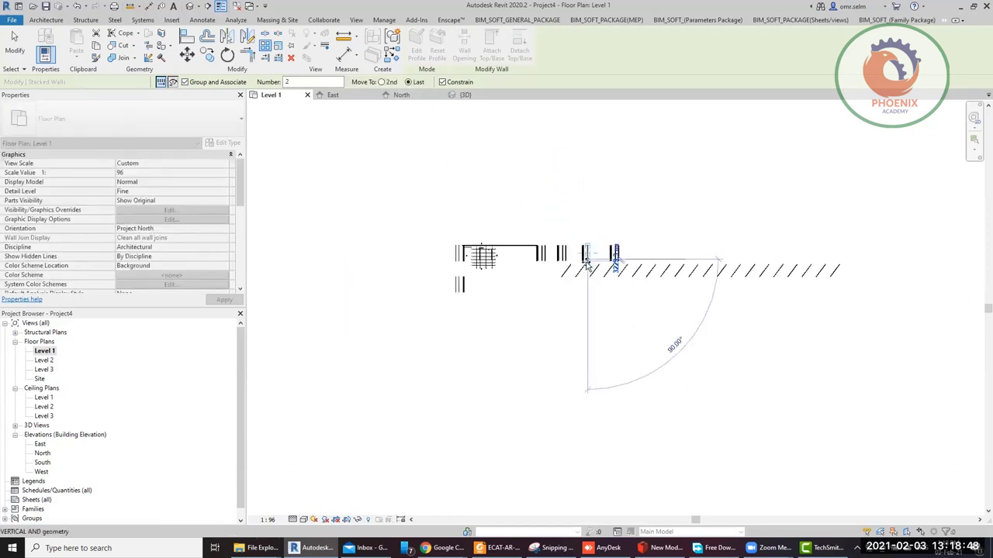
pyautogui.click(587, 119)
pyautogui.press('Return')
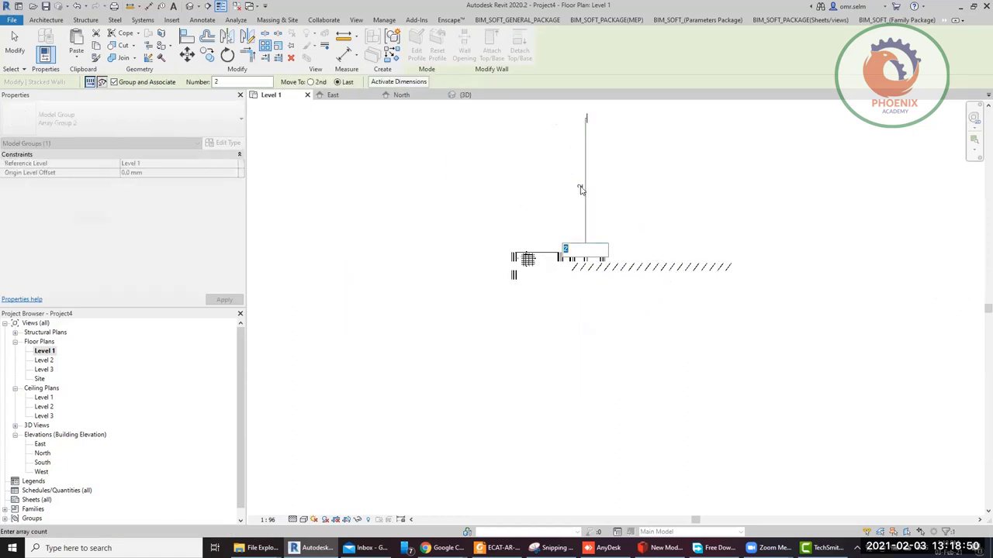
pyautogui.press('Escape')
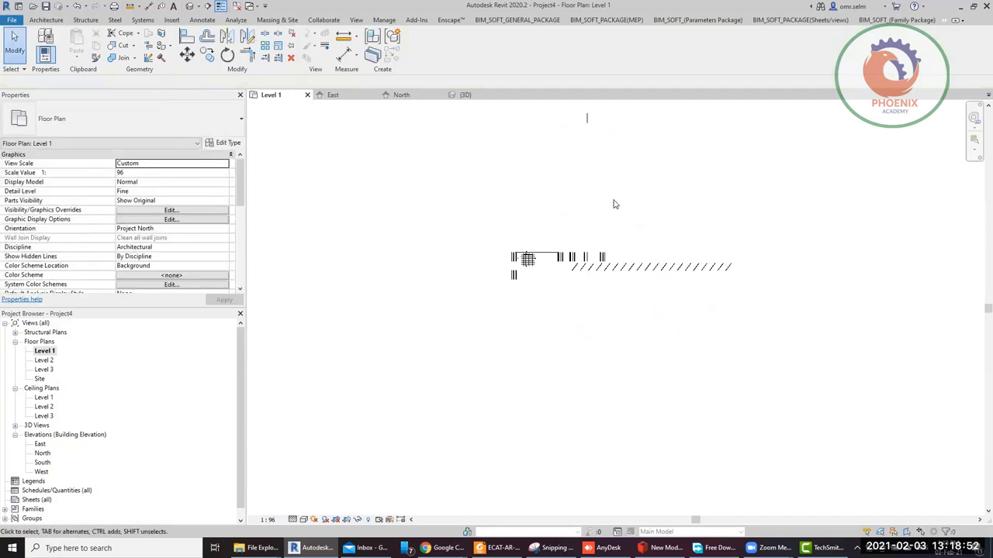
# Set the member count of the vertical wall array to 5
pyautogui.scroll(-1, 613, 204)
pyautogui.click(596, 214)
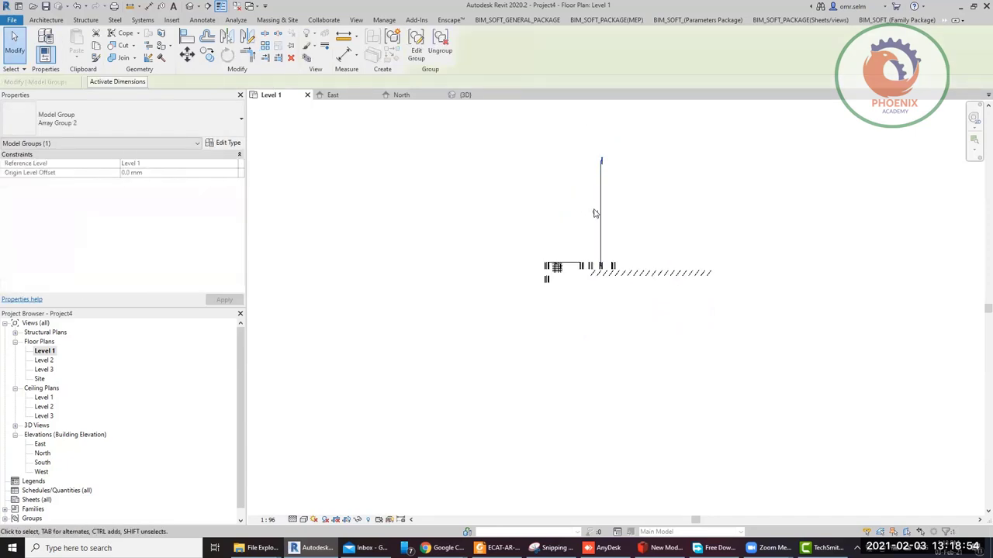
pyautogui.press('Escape')
pyautogui.scroll(4, 599, 202)
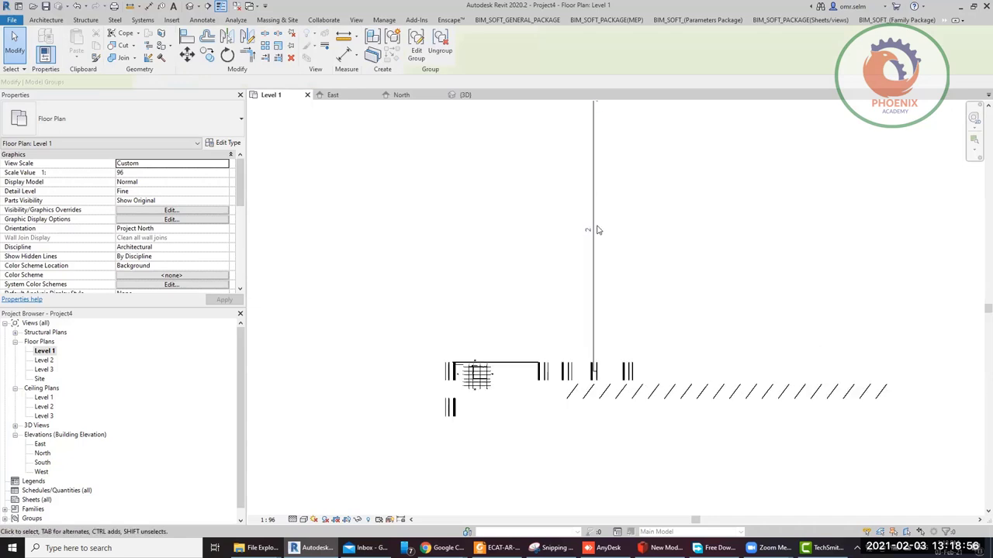
pyautogui.click(597, 229)
pyautogui.press('Escape')
pyautogui.scroll(-2, 598, 233)
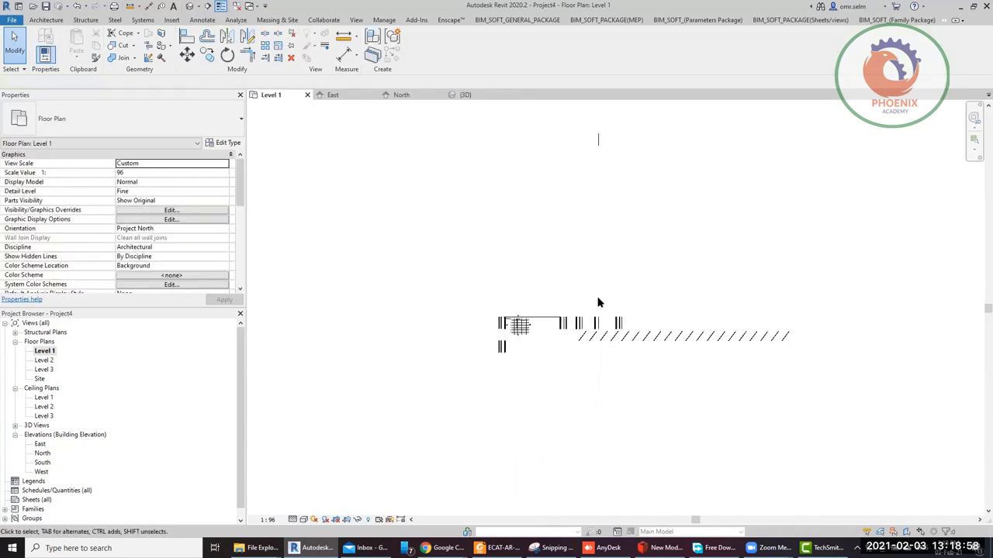
pyautogui.click(595, 232)
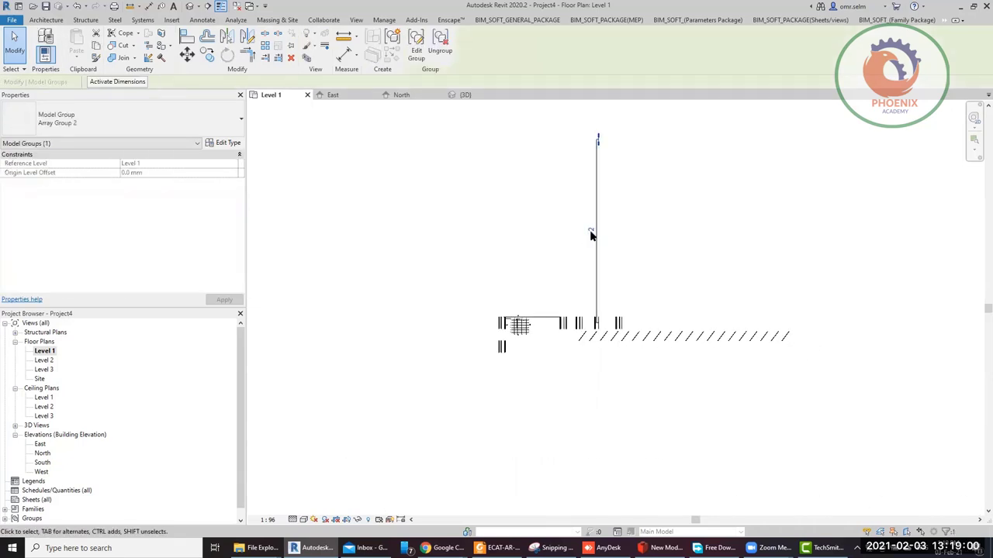
pyautogui.click(594, 232)
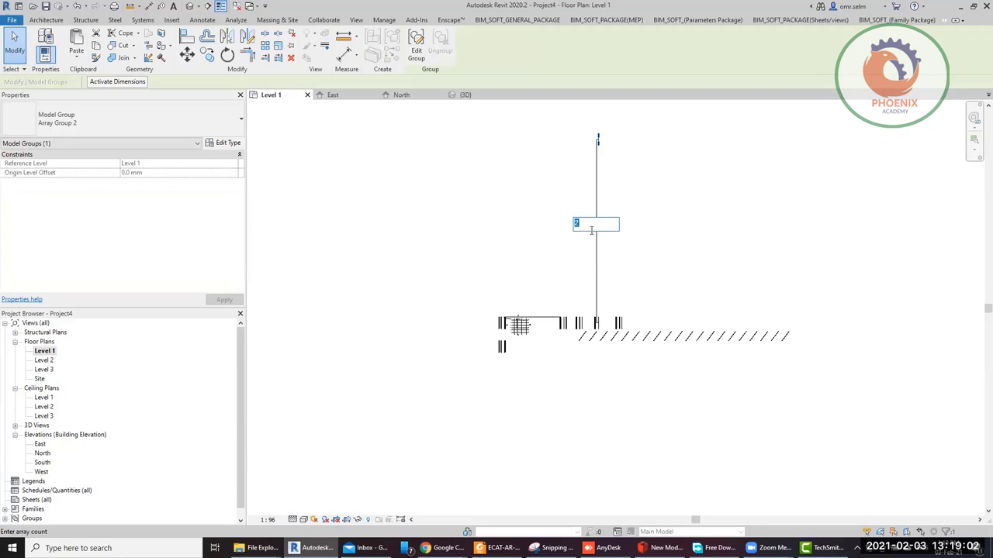
pyautogui.write('5')
pyautogui.press('Return')
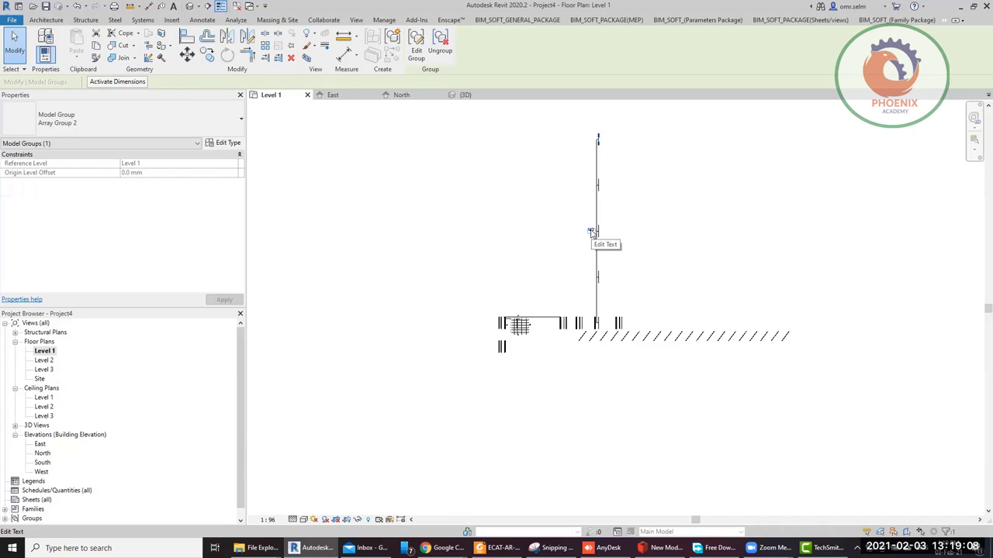
# Raise the vertical wall array's member count to 10
pyautogui.click(591, 231)
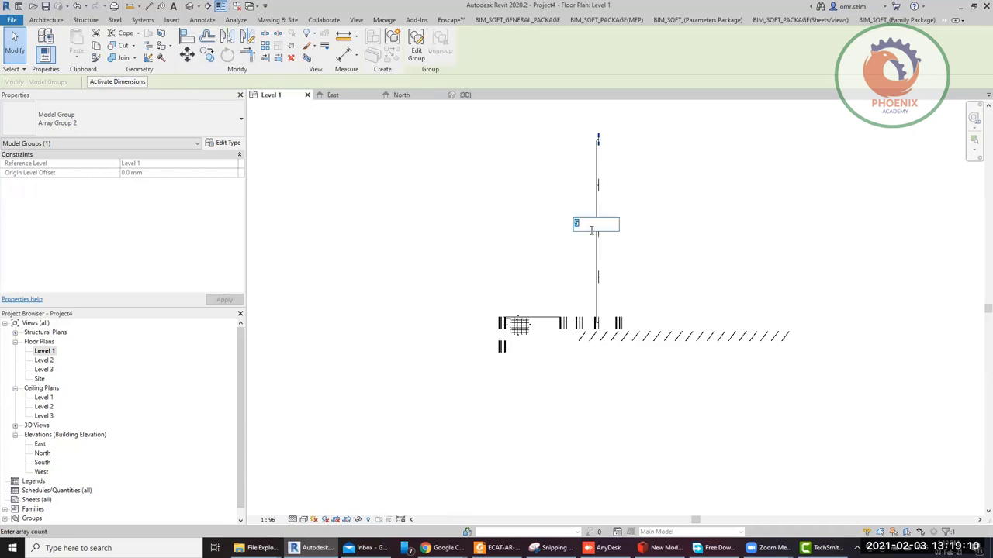
pyautogui.write('1')
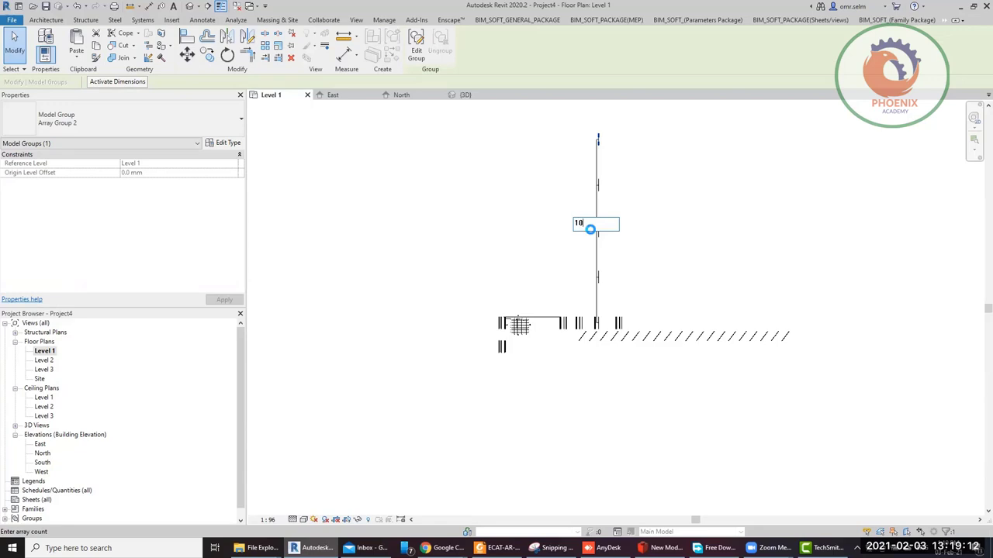
pyautogui.write('0')
pyautogui.press('Return')
pyautogui.click(666, 240)
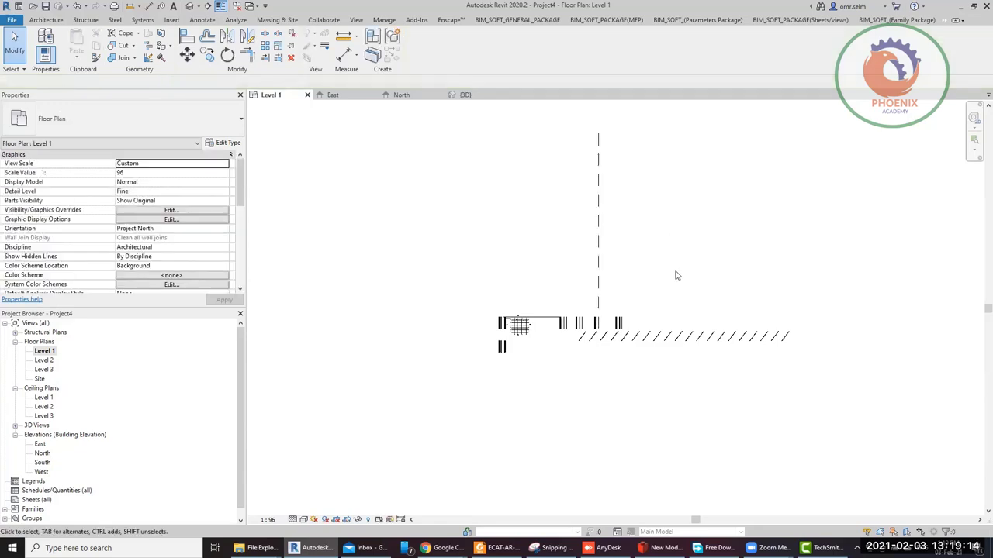
# Move the topmost member of the 10-wall array to the right so the whole array runs along a slanted line
pyautogui.click(598, 153)
pyautogui.scroll(6, 603, 155)
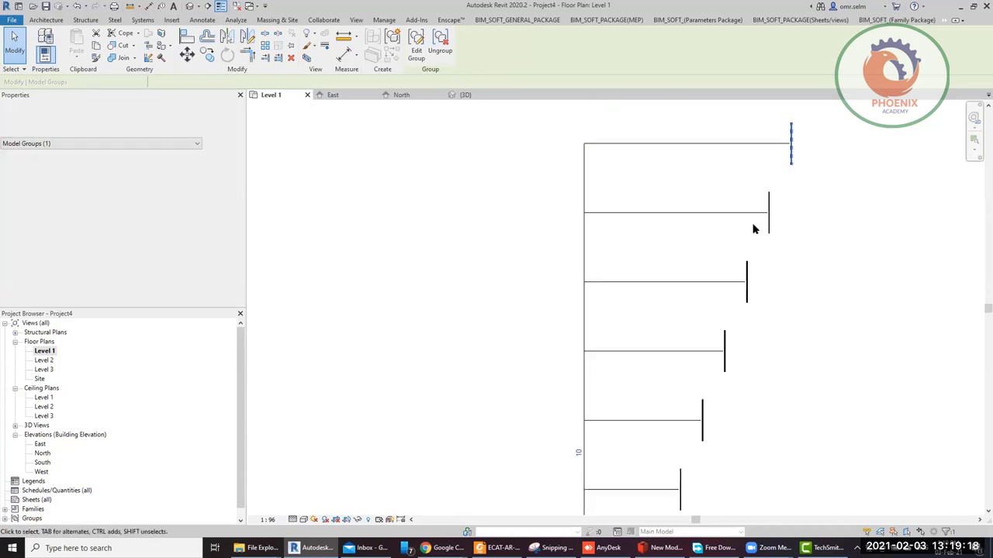
pyautogui.scroll(-4, 461, 156)
pyautogui.click(606, 214)
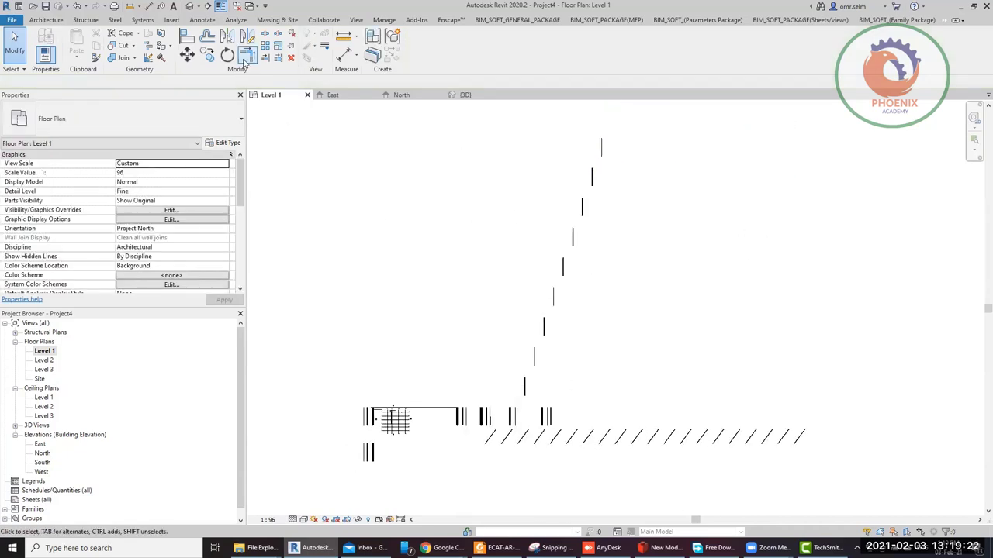
# Move the outermost vertical wall on the right up into the open area above the row of diagonal walls
pyautogui.scroll(3, 605, 481)
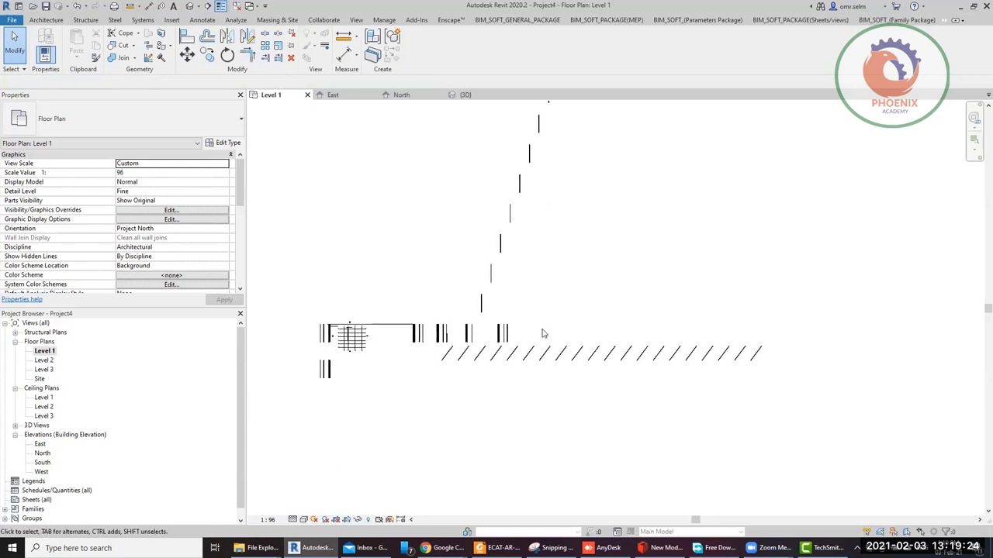
pyautogui.click(494, 337)
pyautogui.moveTo(499, 342); pyautogui.dragTo(670, 244)
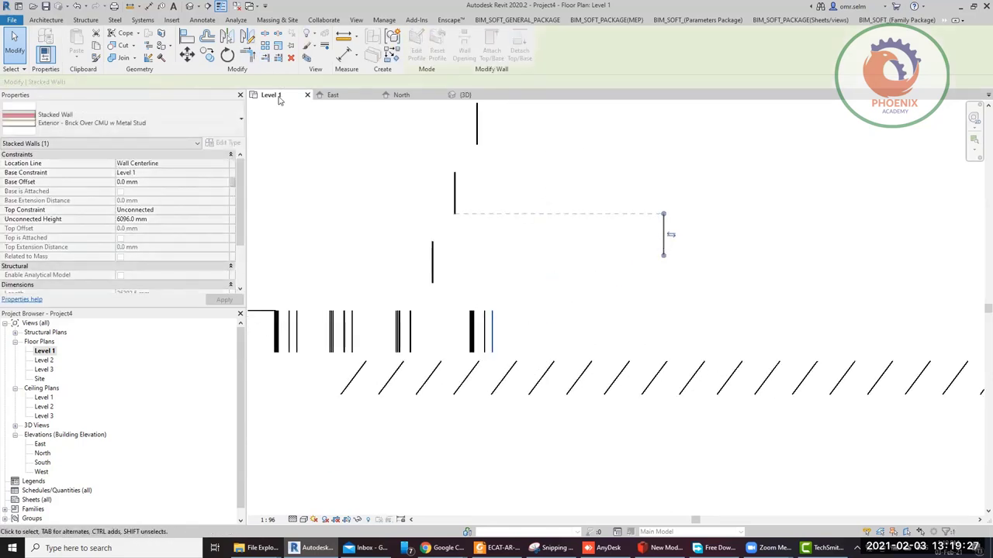
# Create a grouped radial array of the moved wall with 4 members, the last at about 170° around a center up and right of it
pyautogui.click(276, 46)
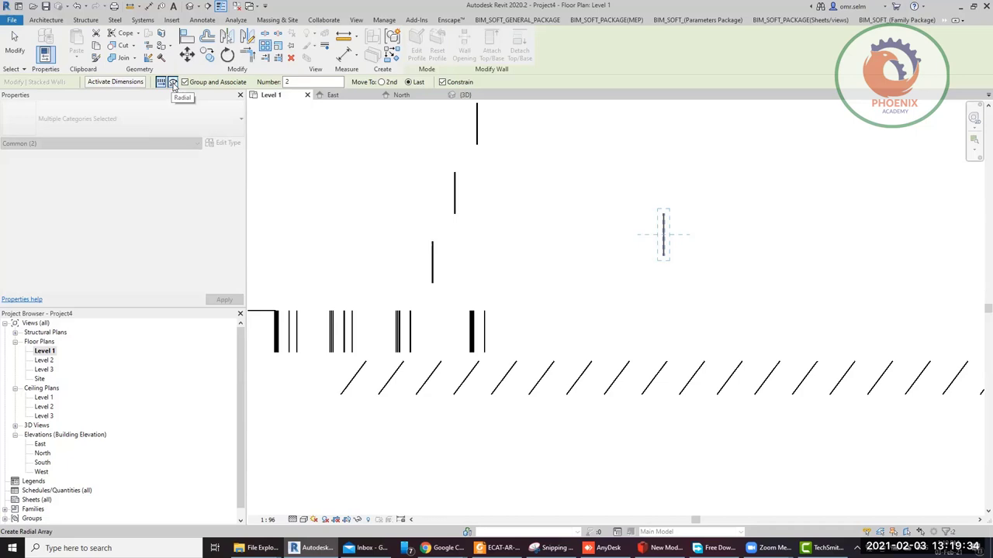
pyautogui.click(173, 84)
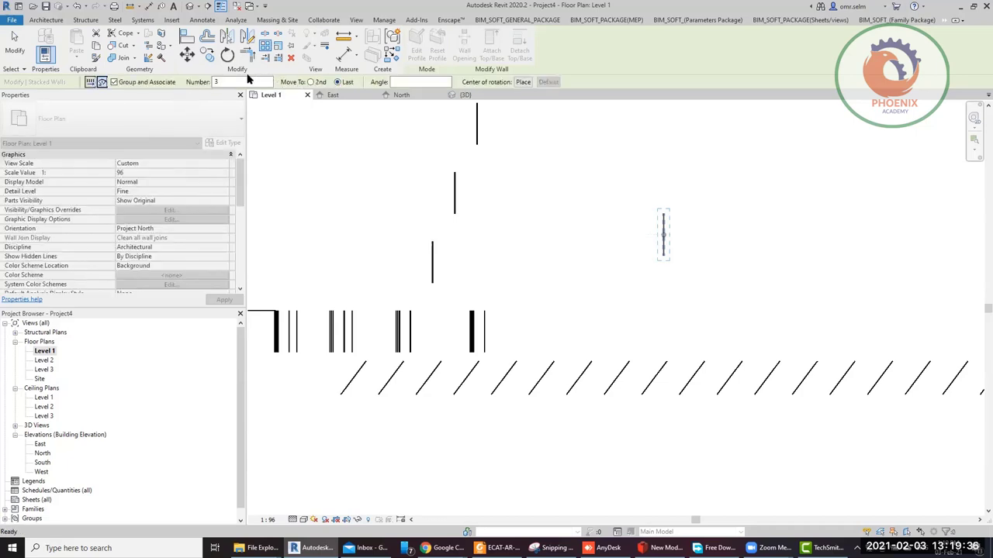
pyautogui.doubleClick(228, 82)
pyautogui.write('4')
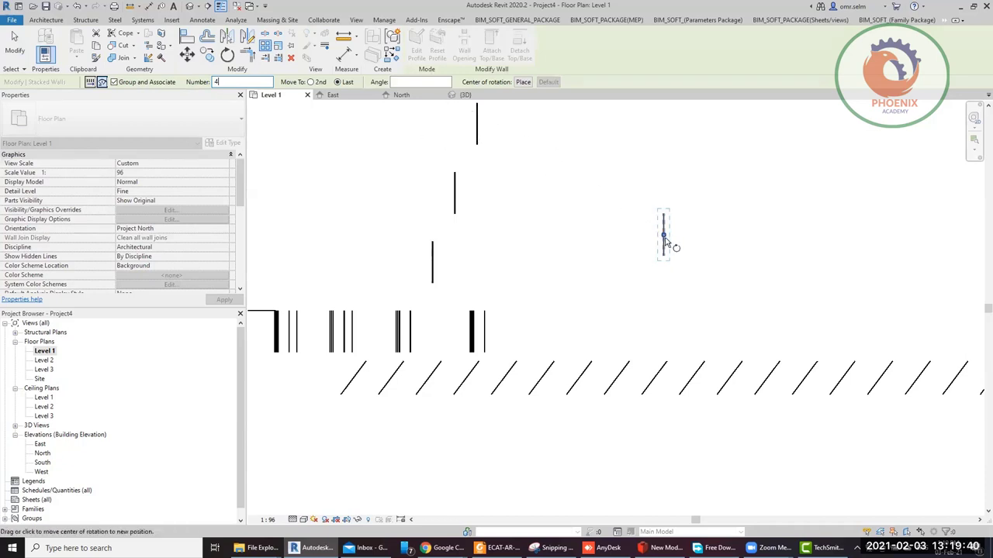
pyautogui.moveTo(665, 236); pyautogui.dragTo(765, 144)
pyautogui.click(698, 206)
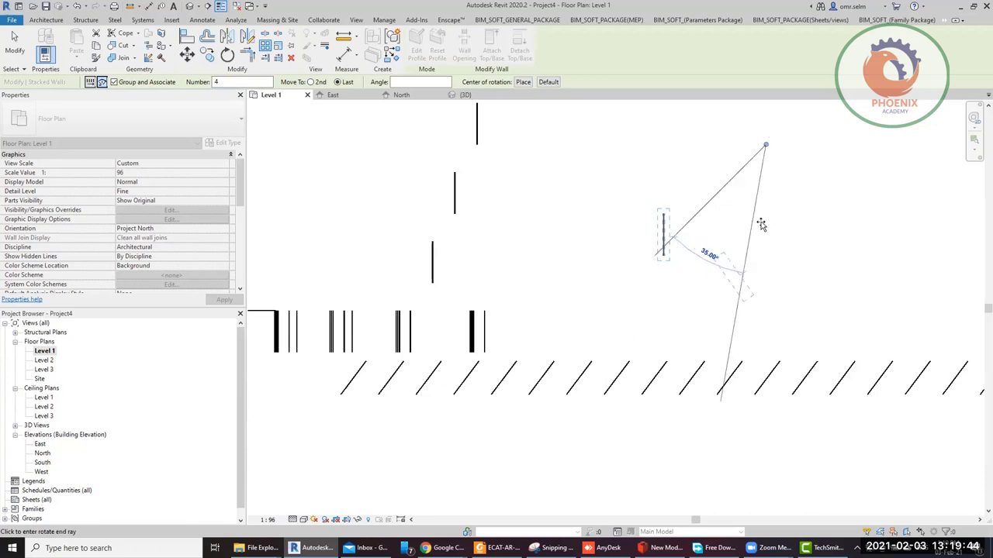
pyautogui.scroll(-3, 753, 257)
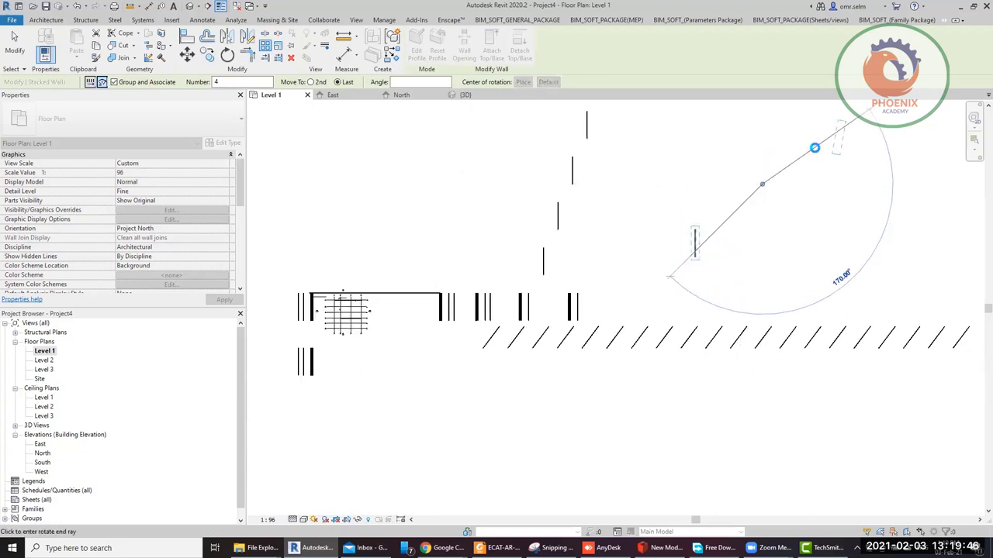
pyautogui.click(813, 153)
pyautogui.press('Escape')
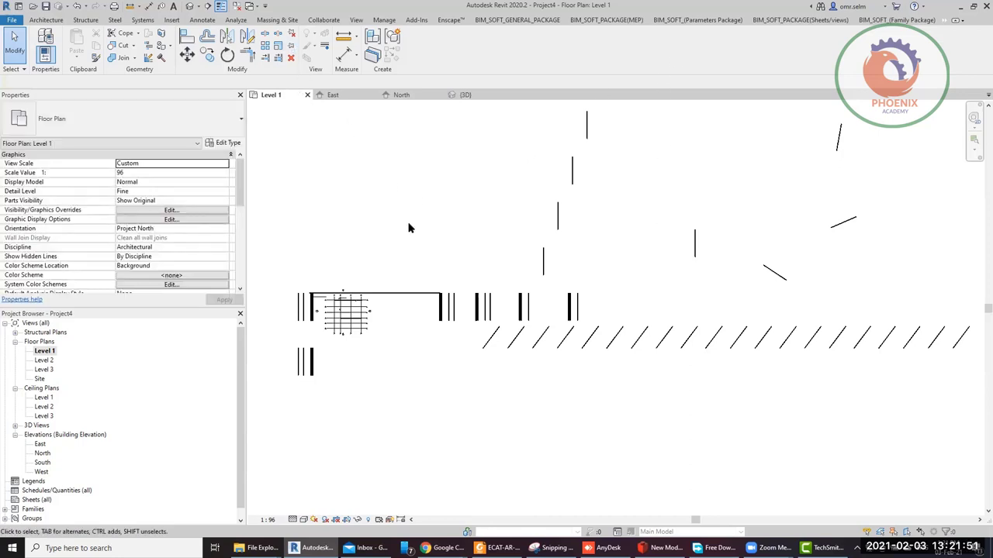
pyautogui.scroll(5, 546, 242)
pyautogui.click(529, 301)
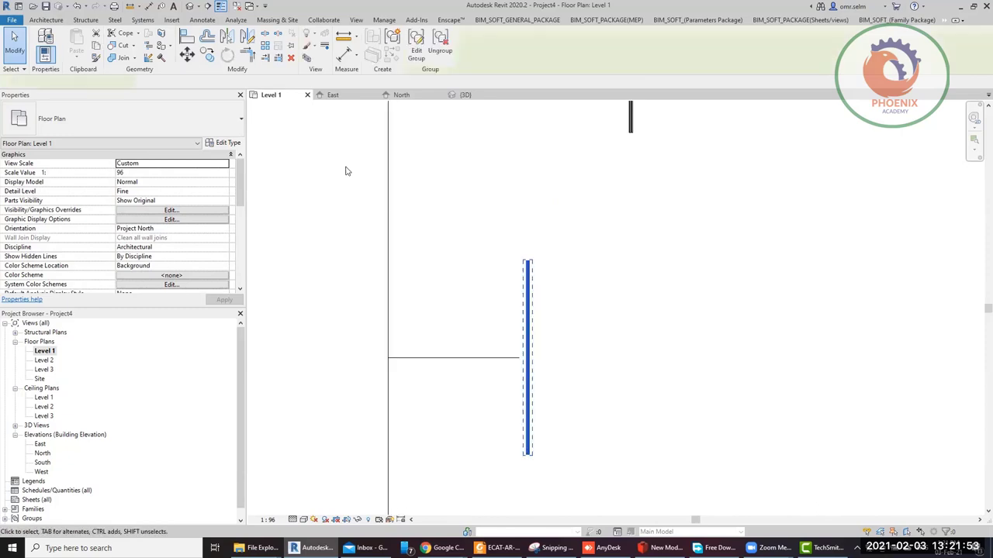
pyautogui.scroll(-5, 533, 261)
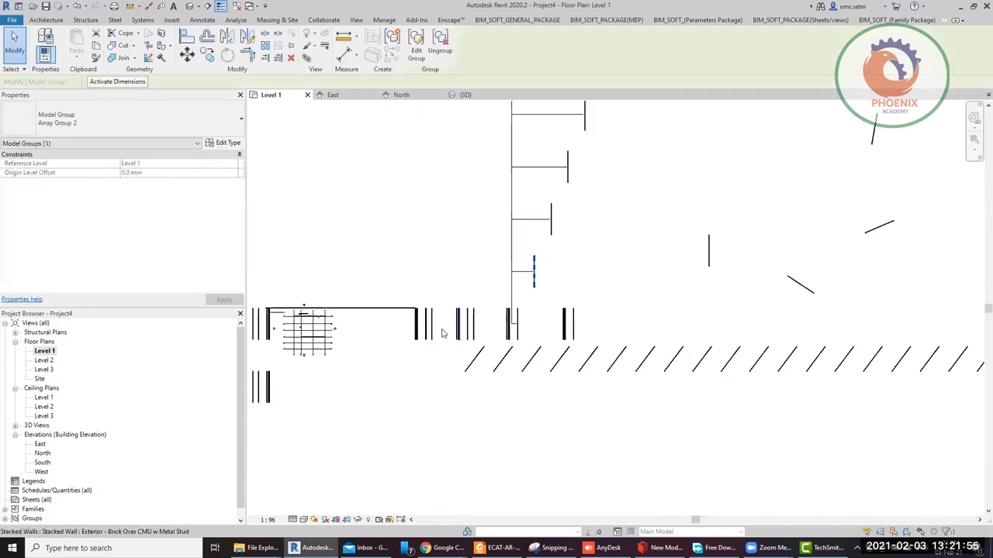
pyautogui.press('Escape')
# Scale the horizontal curtain wall left of grid A numerically by a factor of 2
pyautogui.scroll(3, 302, 372)
pyautogui.moveTo(306, 182); pyautogui.dragTo(481, 204, button='middle')
pyautogui.scroll(3, 470, 175)
pyautogui.click(482, 155)
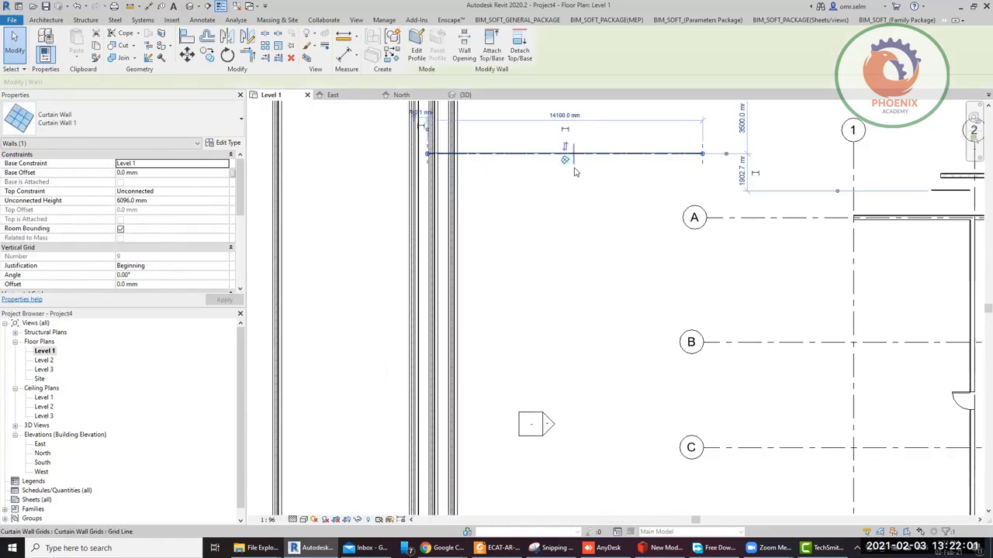
pyautogui.click(278, 48)
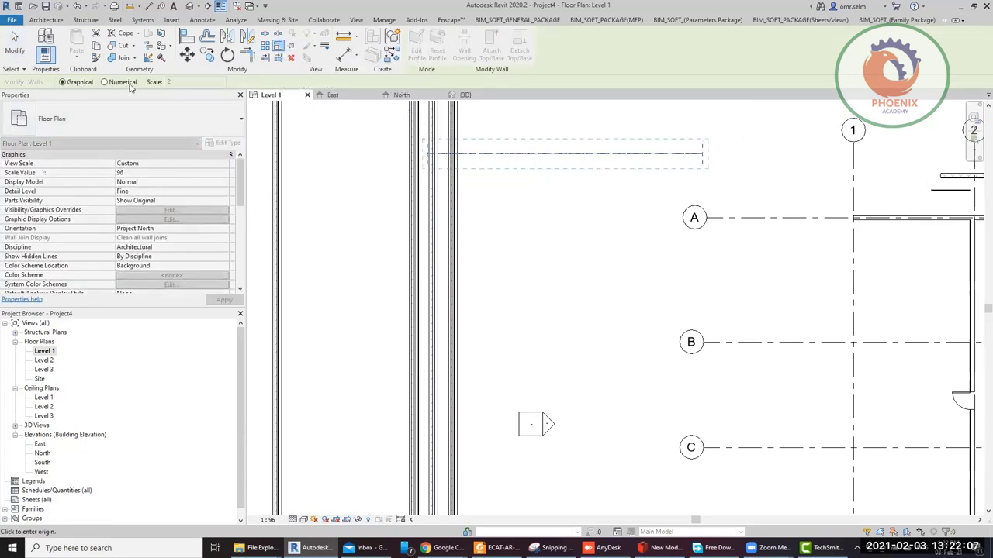
pyautogui.press('Escape')
pyautogui.click(515, 174)
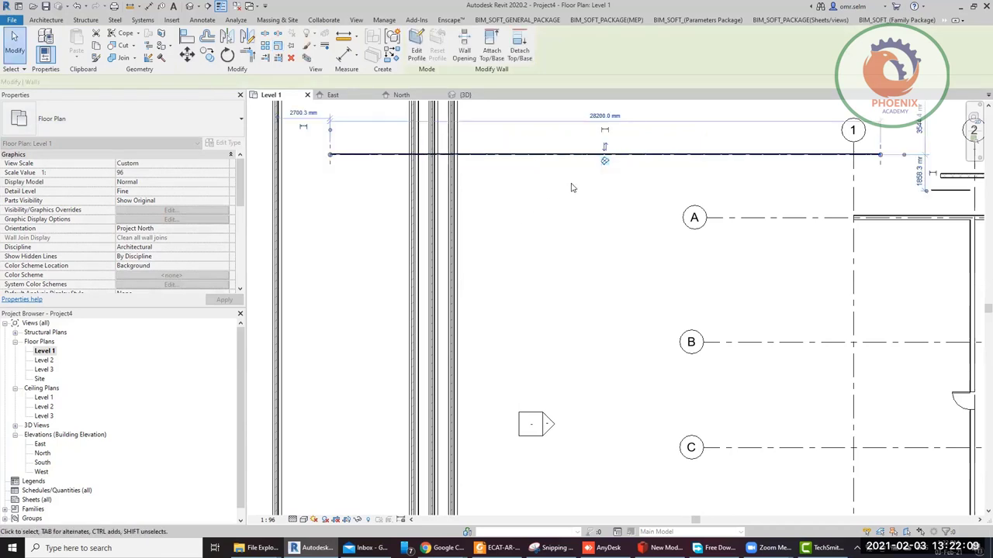
# Scale the horizontal curtain wall graphically from its midpoint, using its left end as the drag point, to about 132 m long
pyautogui.click(278, 49)
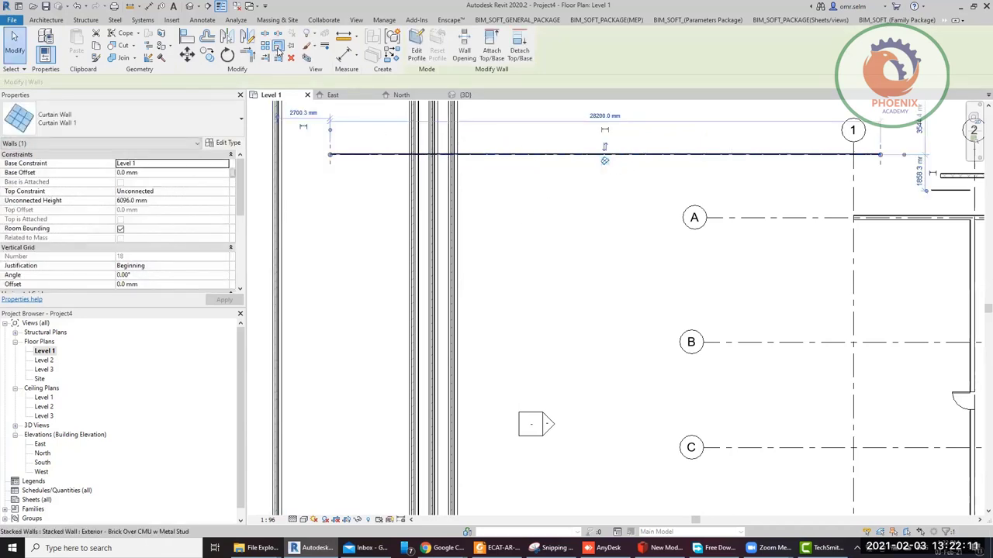
pyautogui.click(609, 155)
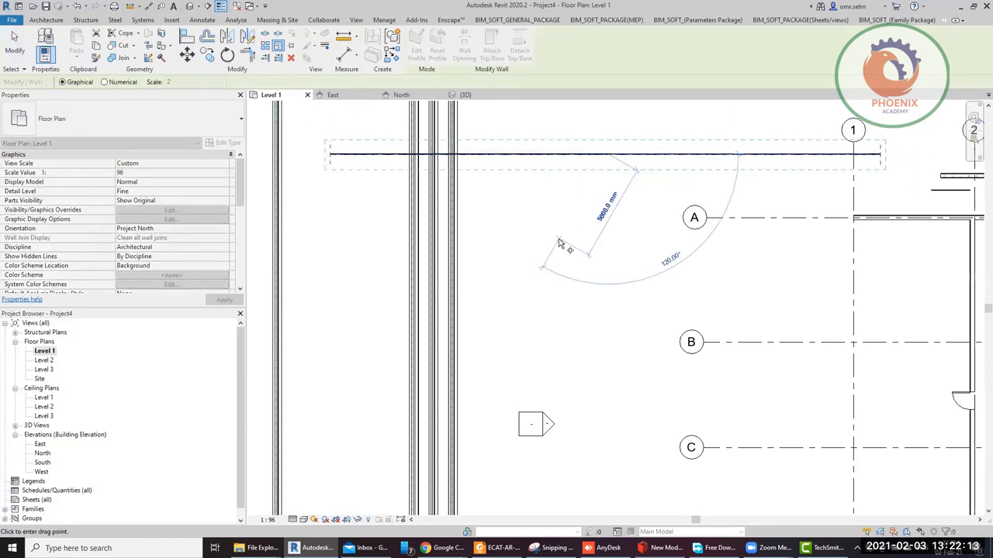
pyautogui.click(332, 154)
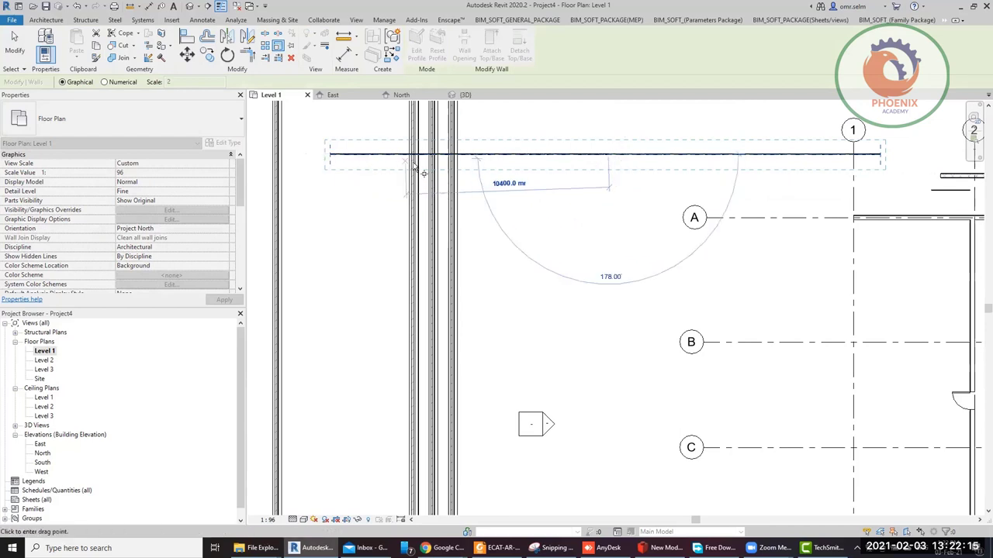
pyautogui.scroll(-2, 558, 180)
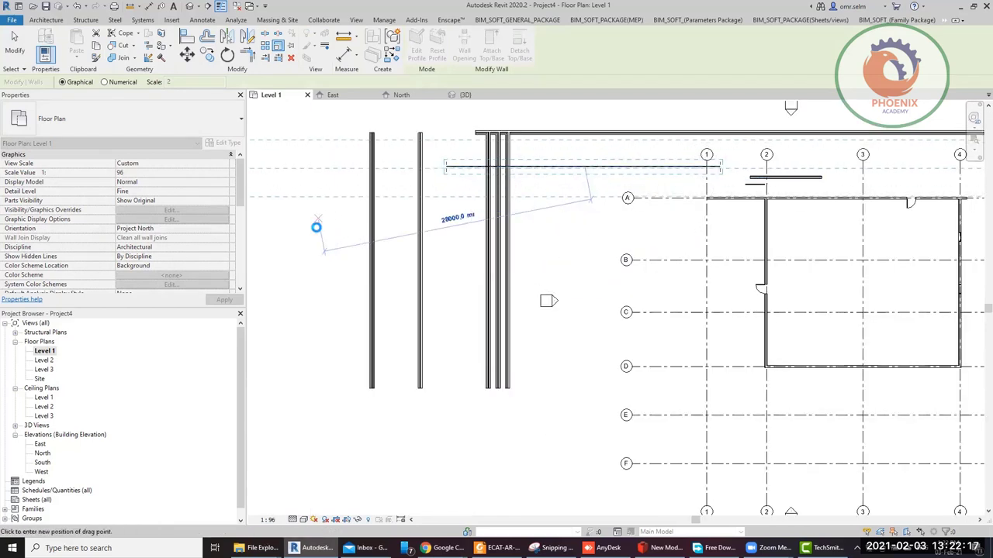
pyautogui.click(385, 274)
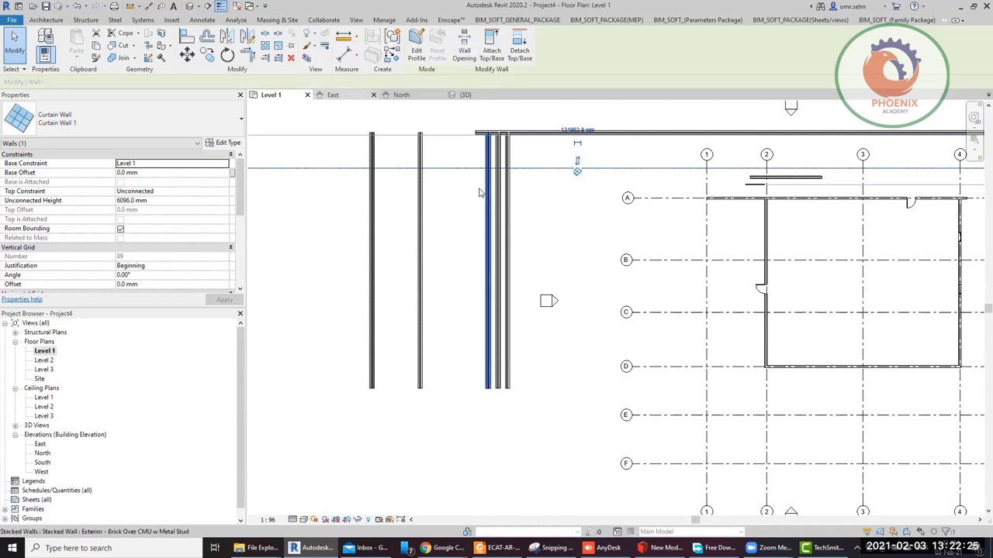
# Hide the two leftmost vertical stacked walls in the Level 1 plan by element
pyautogui.click(428, 207)
pyautogui.click(420, 210)
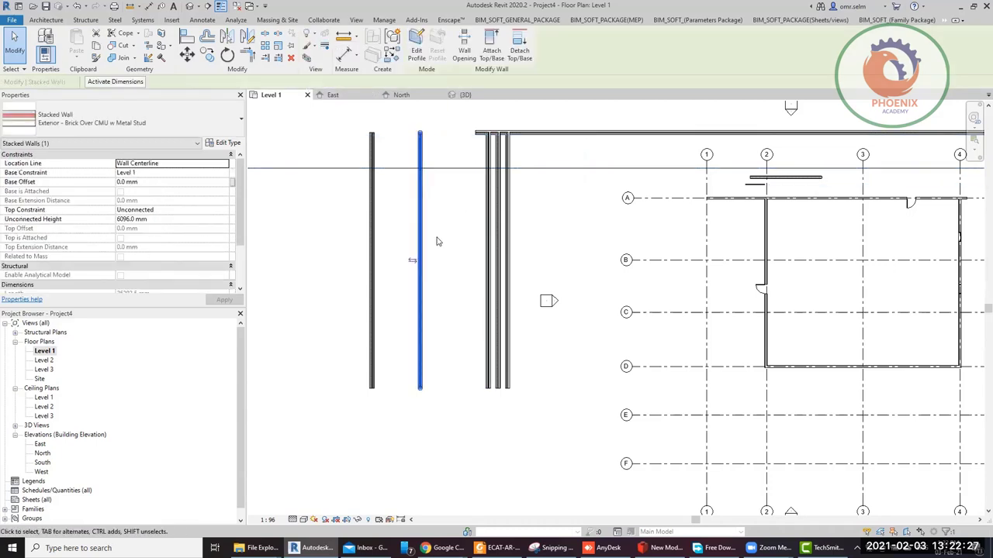
pyautogui.click(440, 239)
pyautogui.moveTo(450, 247); pyautogui.dragTo(350, 225)
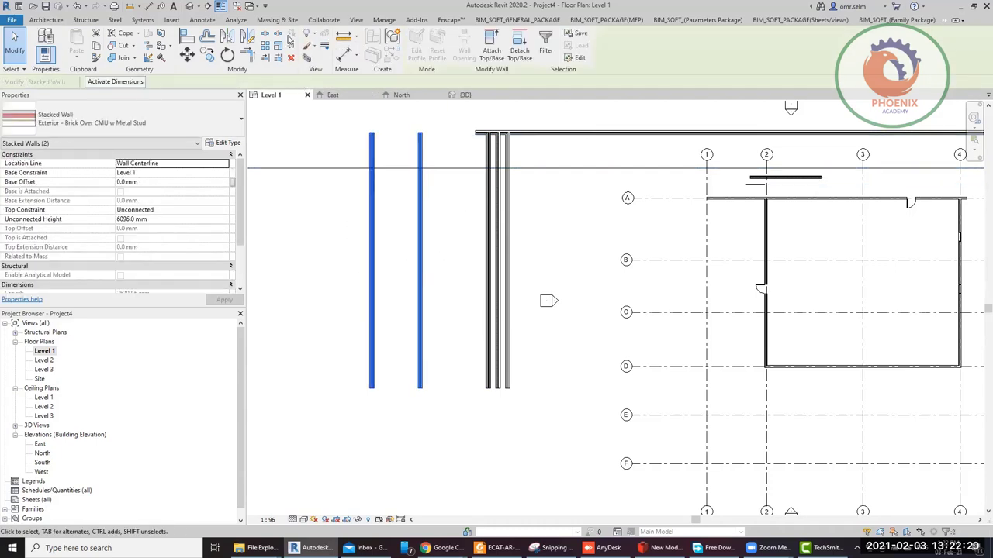
pyautogui.click(308, 34)
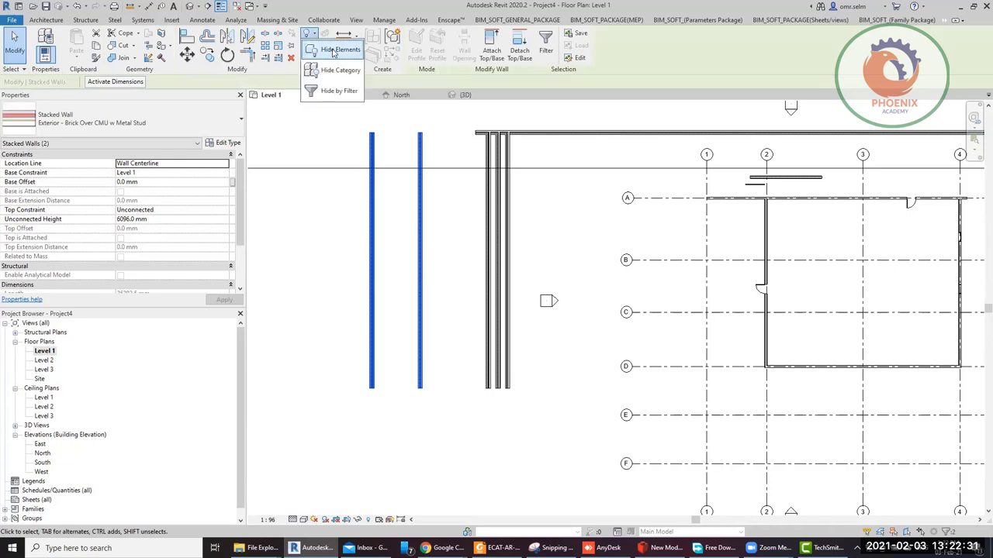
pyautogui.click(335, 50)
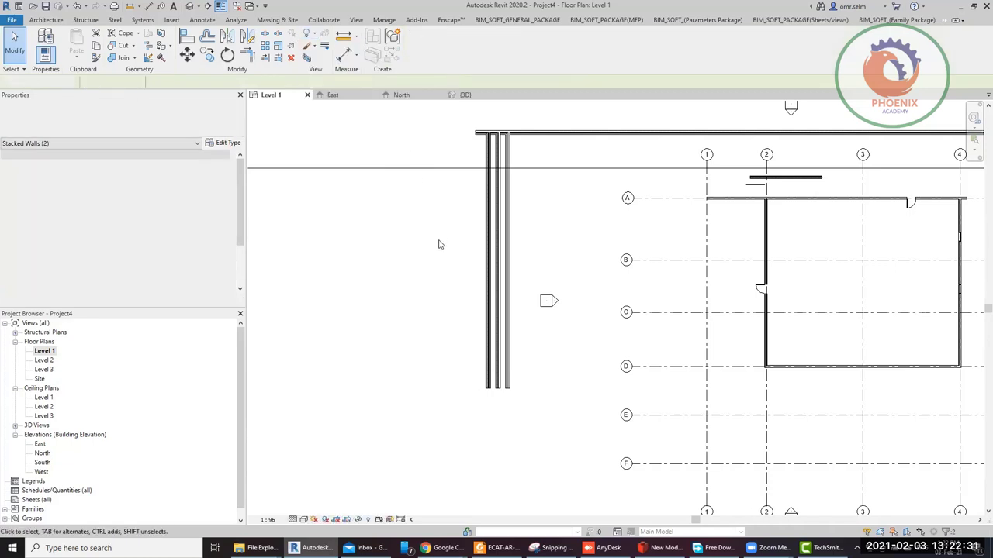
# Hide the long horizontal stacked wall above the grids in the view by element
pyautogui.click(480, 134)
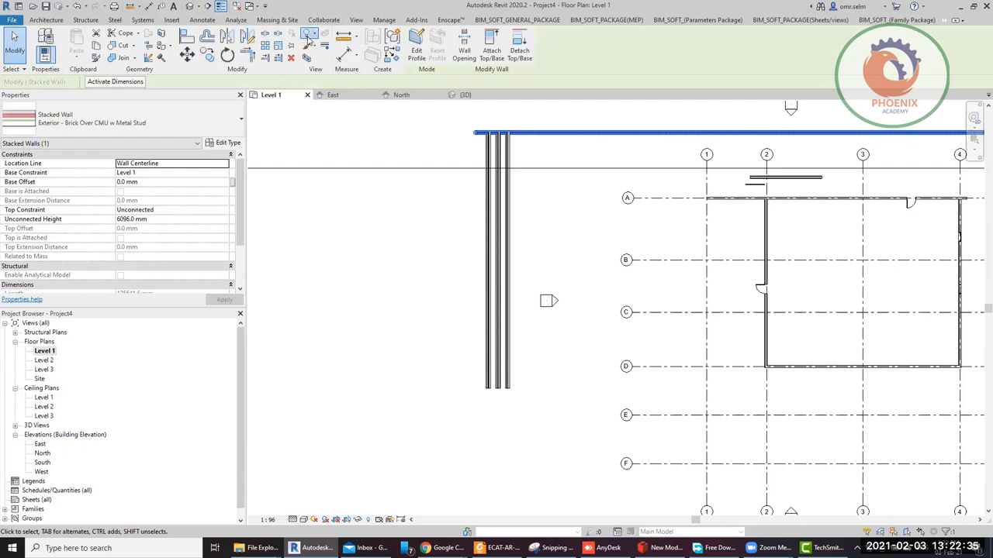
pyautogui.click(307, 34)
pyautogui.click(335, 50)
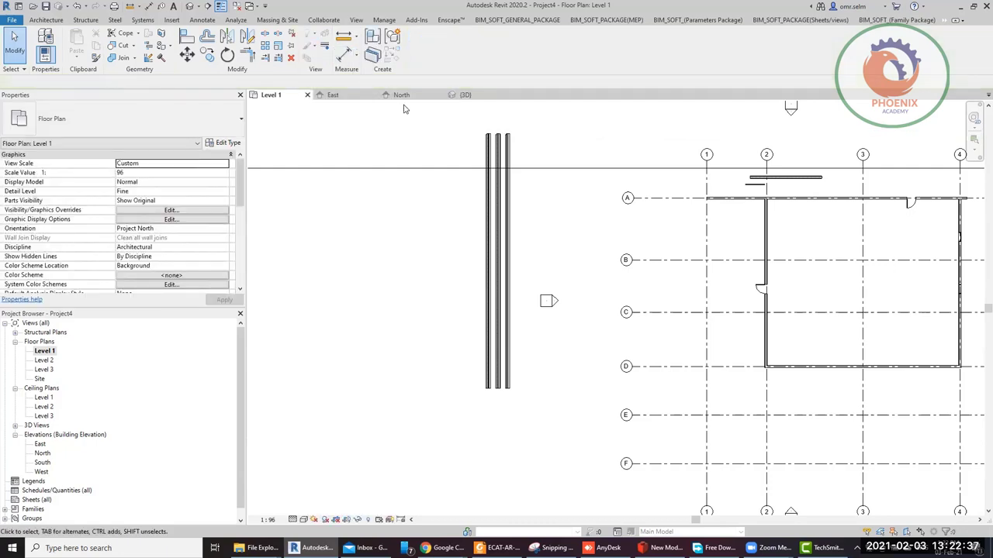
# Hide the entire wall category in the Level 1 plan, using one of the three remaining vertical stacked walls
pyautogui.click(488, 151)
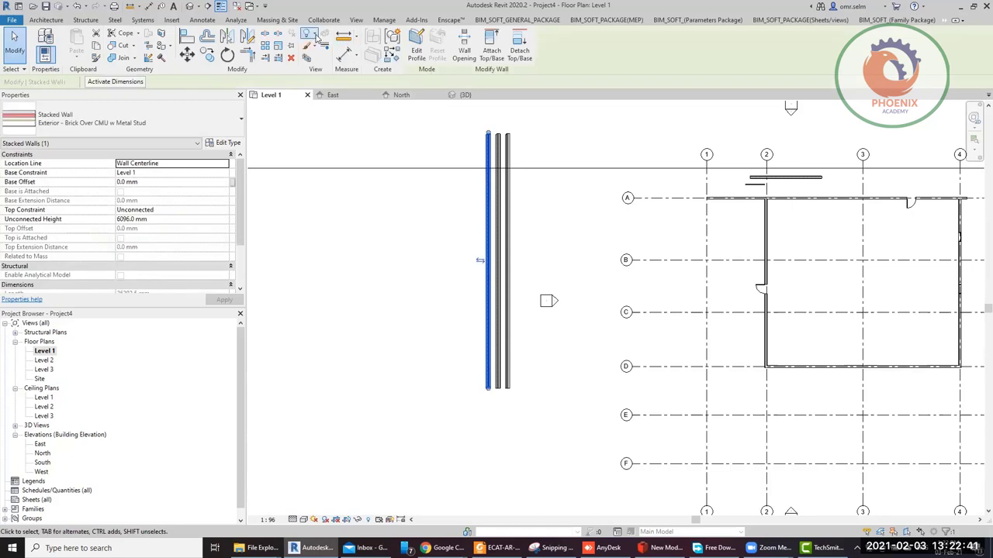
pyautogui.click(309, 34)
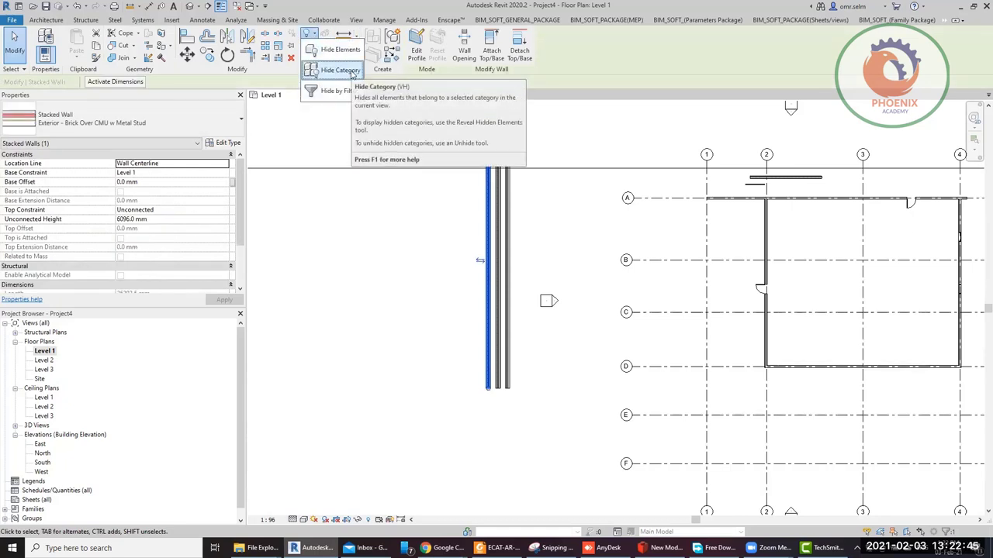
pyautogui.click(340, 70)
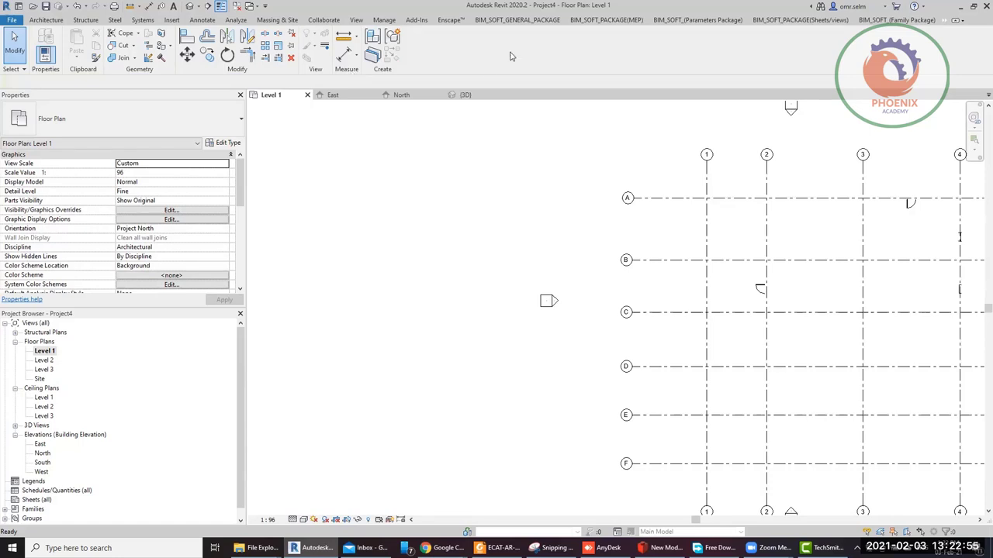
pyautogui.scroll(3, 527, 250)
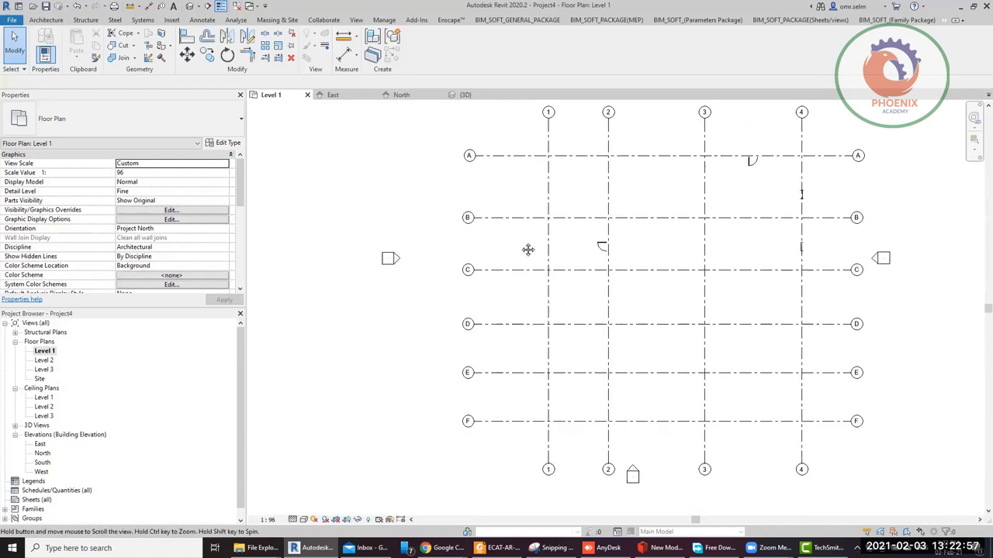
pyautogui.click(610, 246)
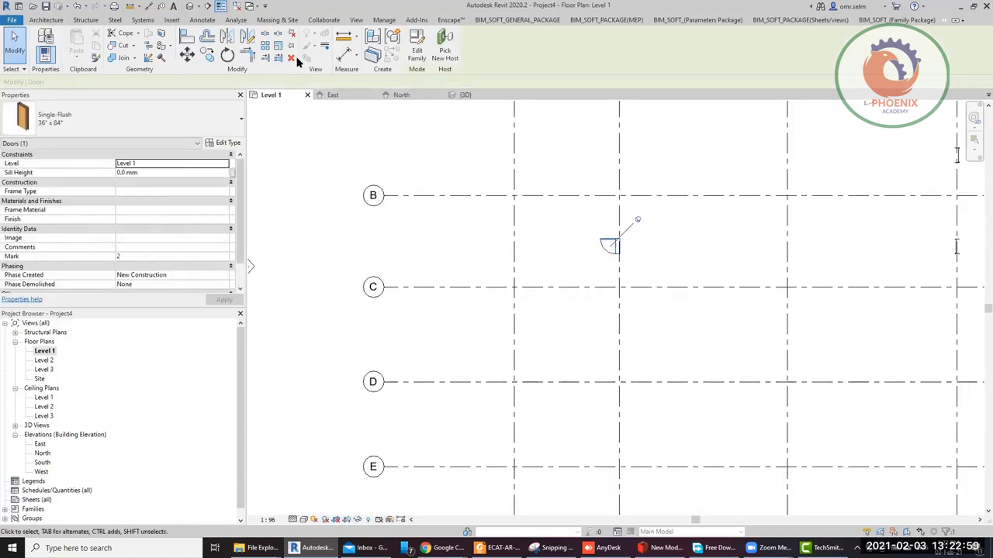
pyautogui.click(309, 34)
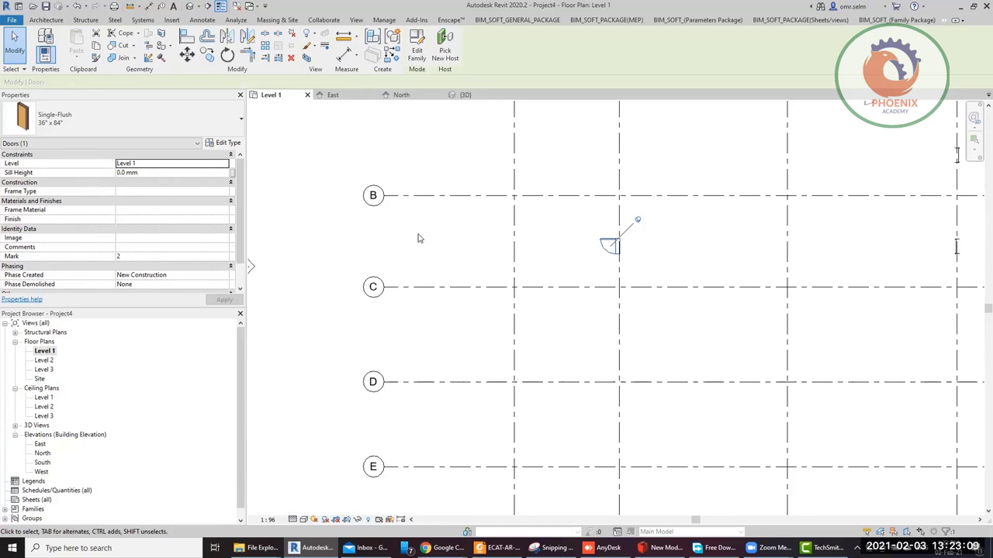
pyautogui.click(412, 384)
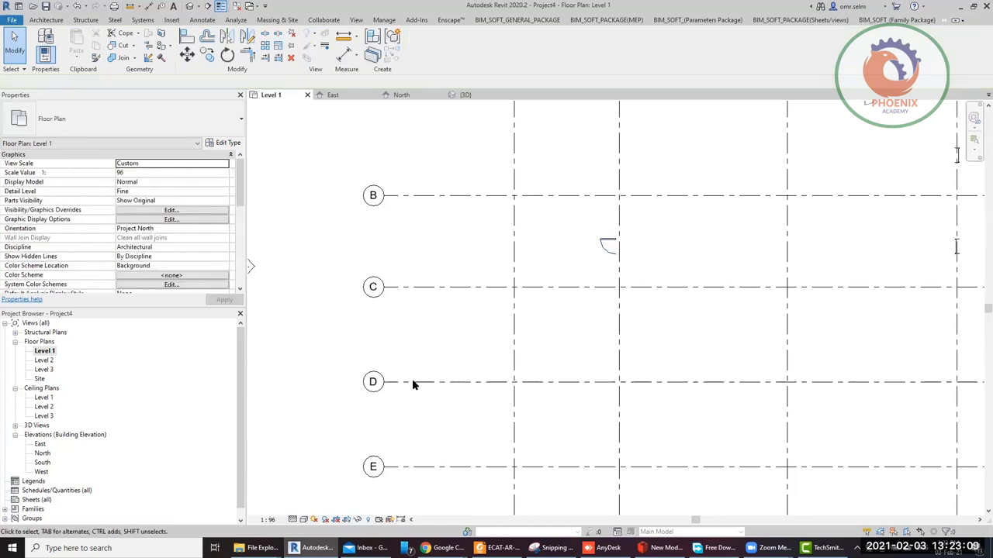
# Turn on Reveal Hidden Elements mode for the Level 1 floor plan
pyautogui.click(370, 521)
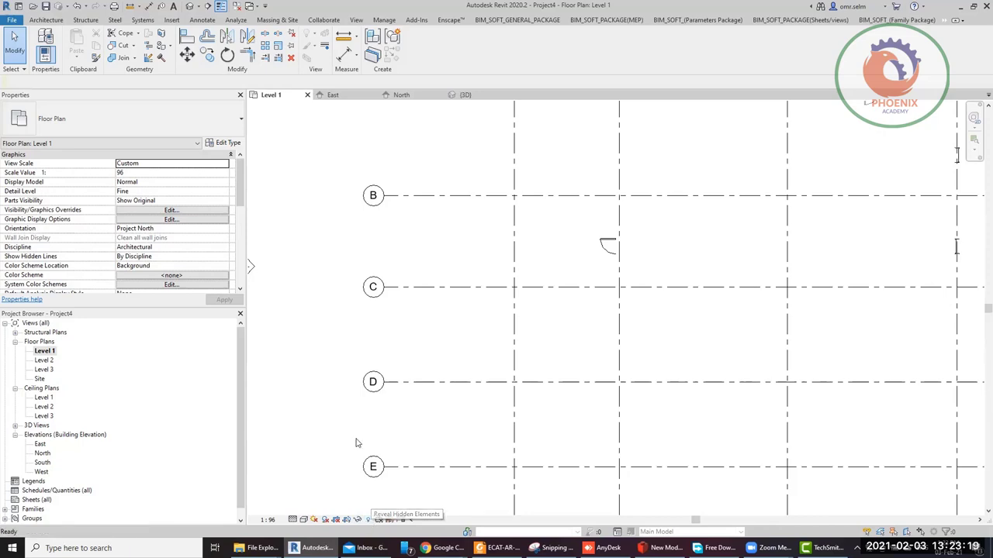
pyautogui.scroll(-5, 442, 301)
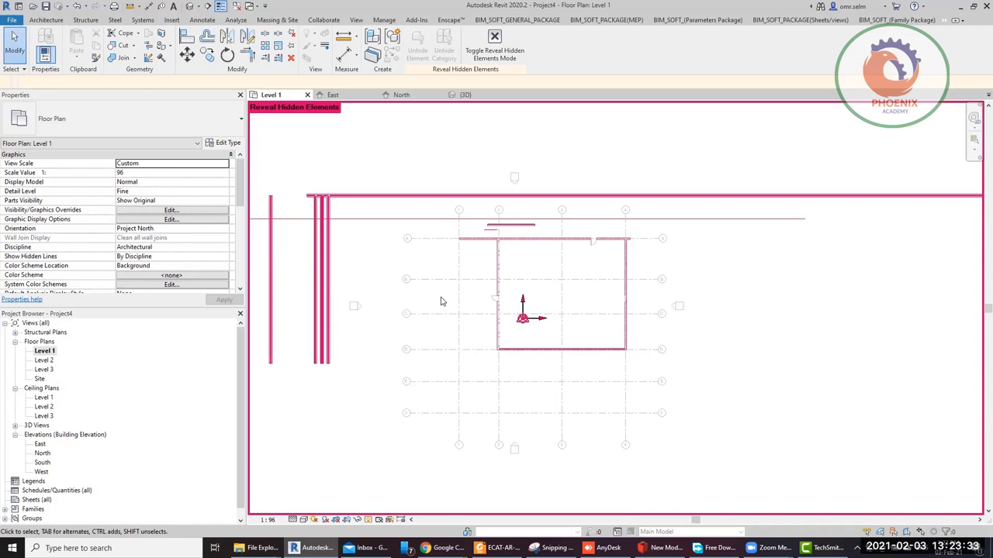
pyautogui.scroll(6, 362, 244)
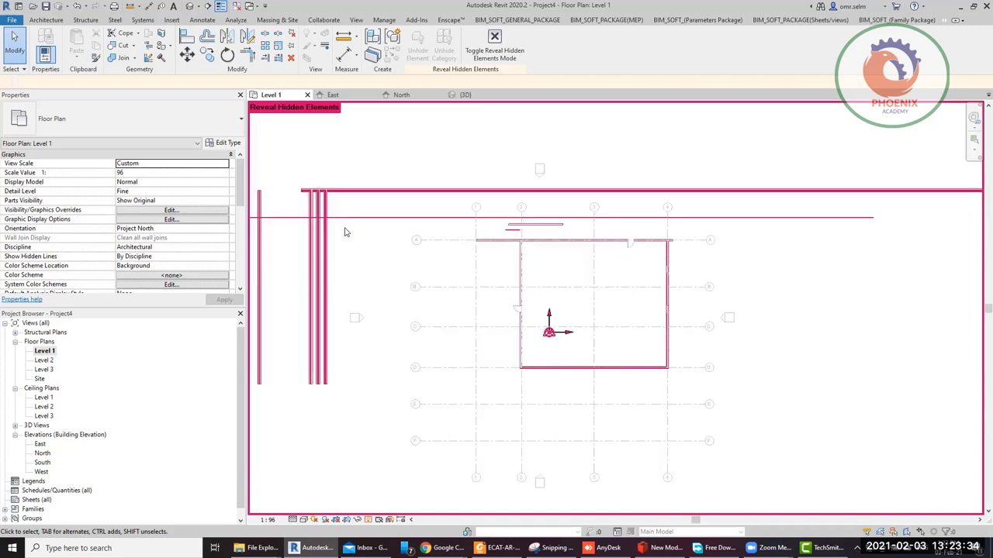
# Unhide the wall category in the view, using the rightmost of the three closely spaced vertical stacked walls
pyautogui.click(310, 245)
pyautogui.scroll(-5, 383, 262)
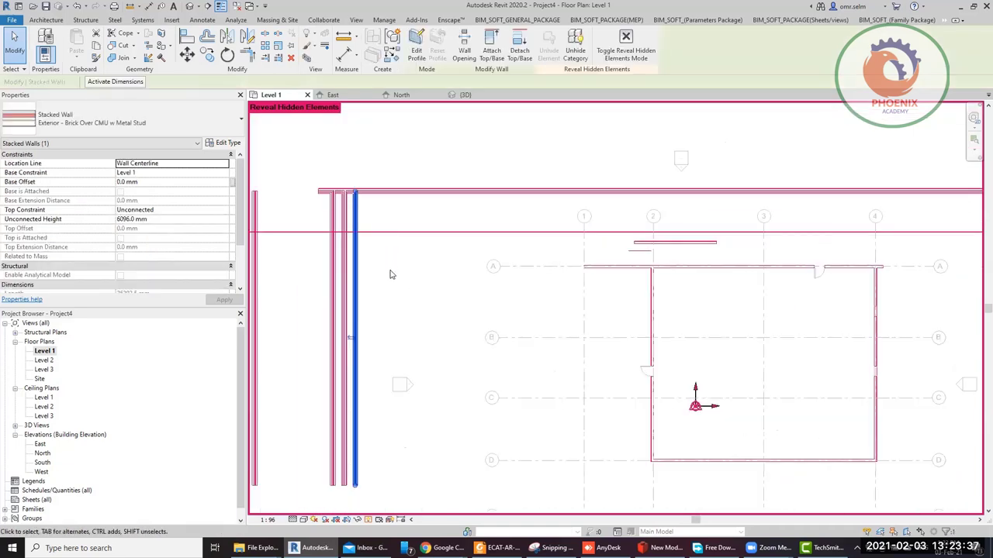
pyautogui.rightClick(358, 280)
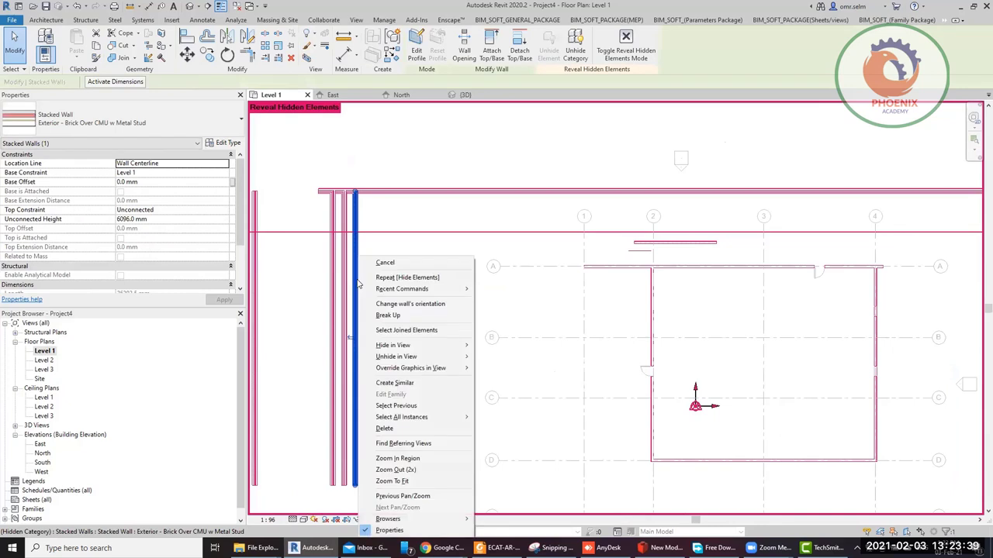
pyautogui.moveTo(438, 357)
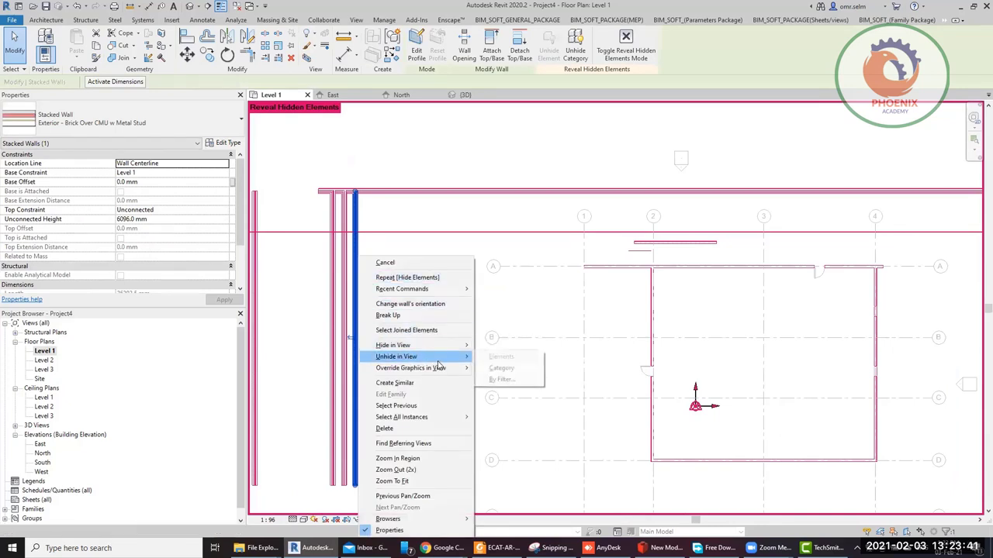
pyautogui.click(501, 368)
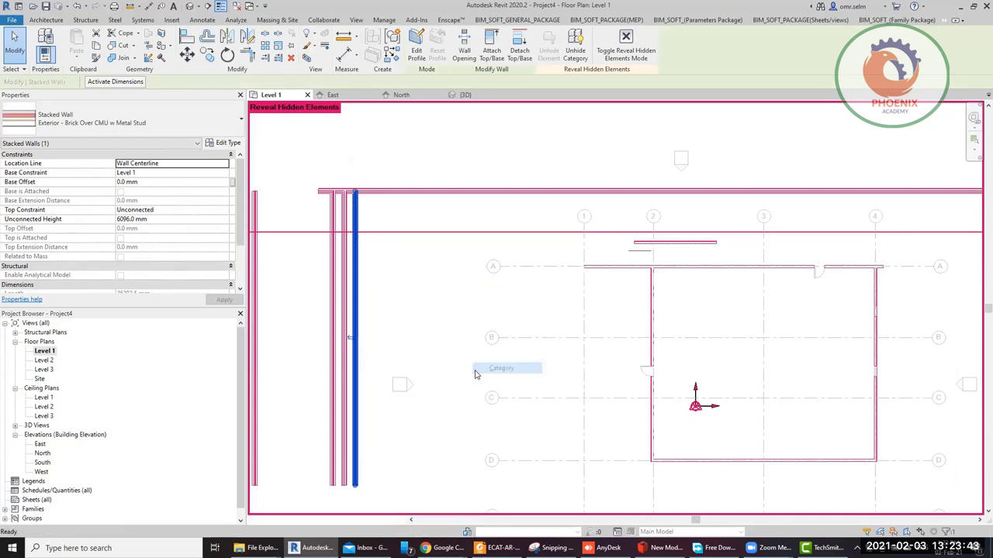
pyautogui.click(366, 226)
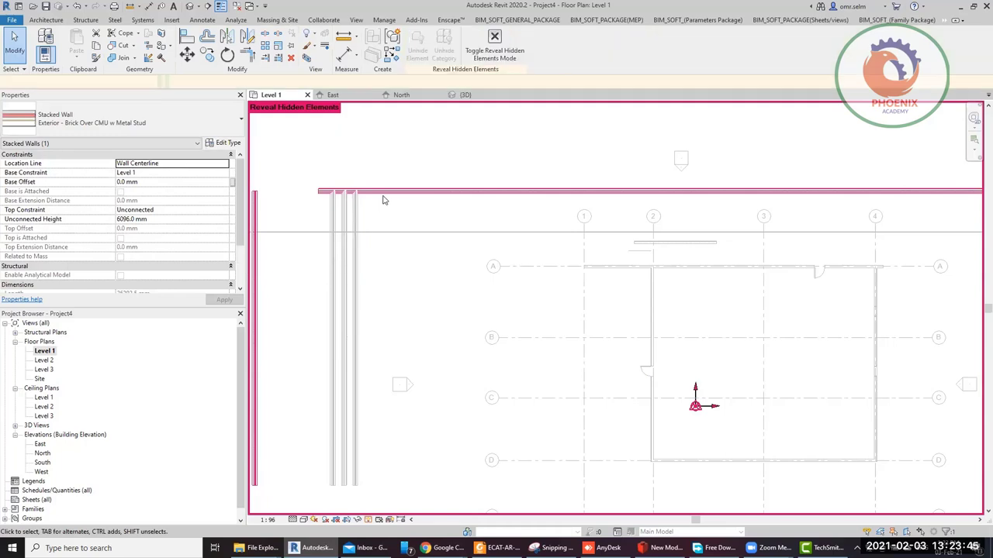
# Unhide the long horizontal stacked wall above the grids as an individual element
pyautogui.rightClick(387, 191)
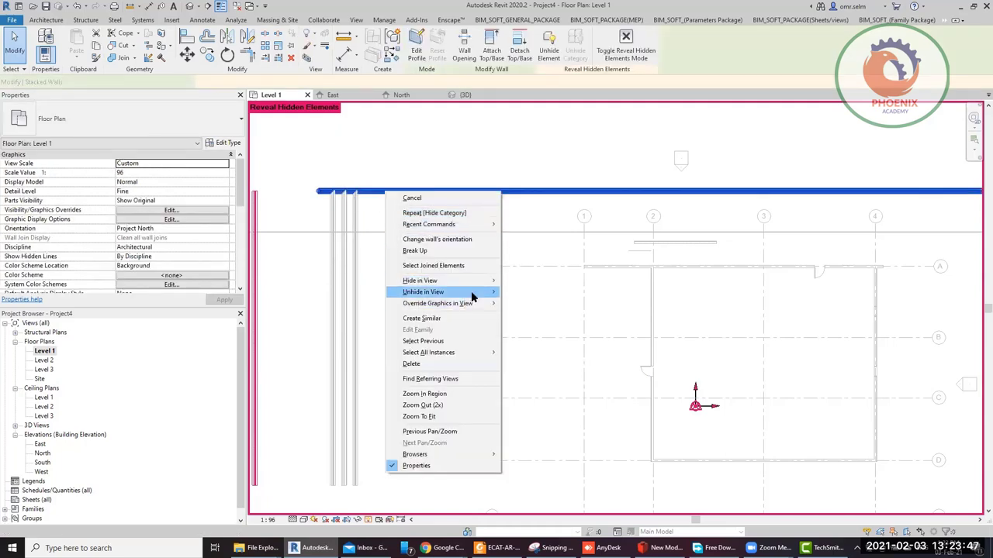
pyautogui.moveTo(471, 294)
pyautogui.click(534, 297)
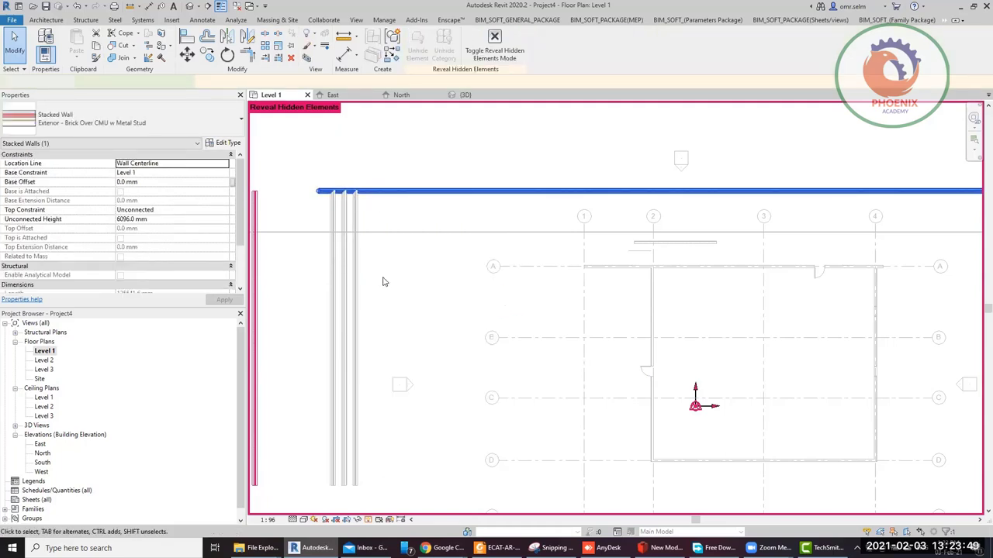
# Unhide the two leftmost vertical stacked walls together as individual elements
pyautogui.scroll(-3, 381, 272)
pyautogui.moveTo(337, 290); pyautogui.dragTo(290, 305)
pyautogui.rightClick(290, 306)
pyautogui.moveTo(387, 123)
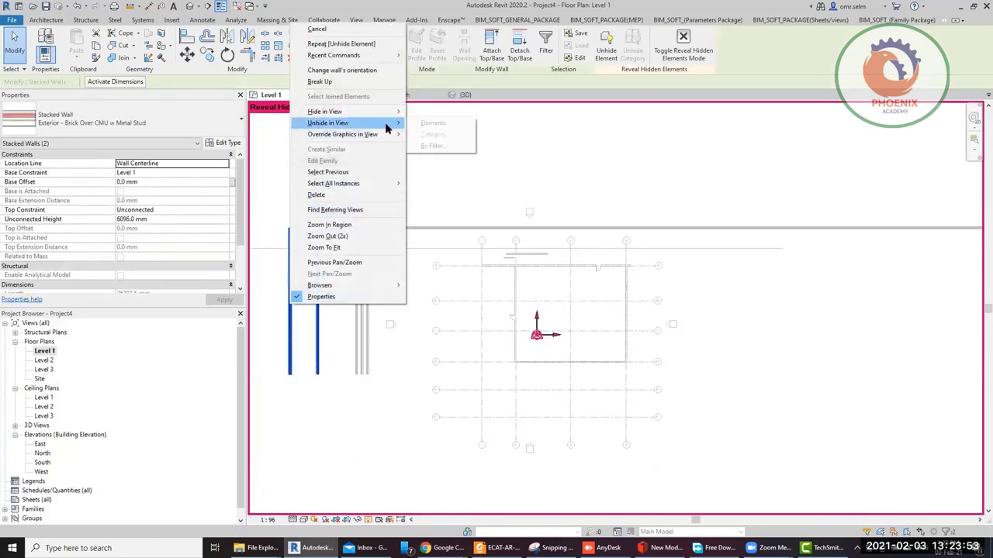
pyautogui.click(433, 126)
pyautogui.click(380, 280)
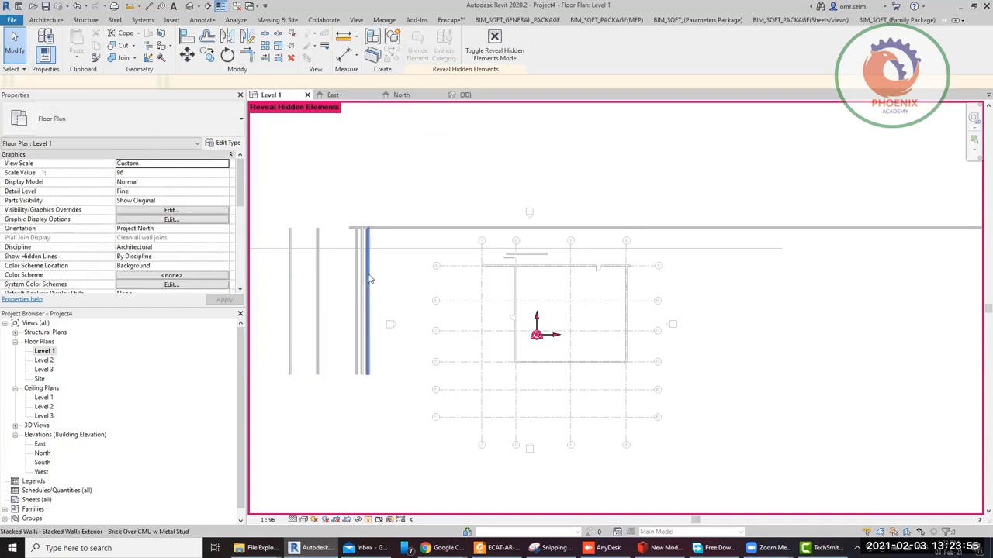
pyautogui.rightClick(368, 279)
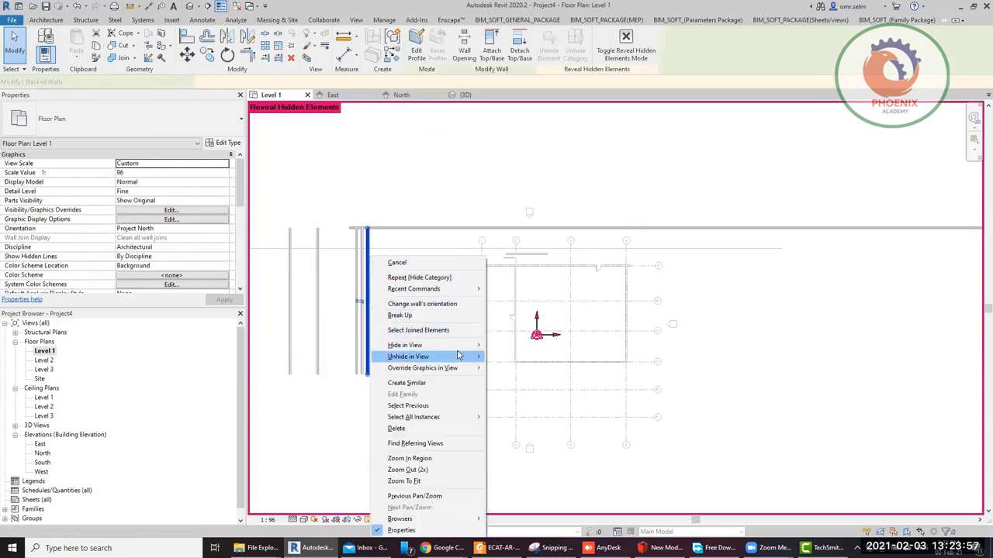
pyautogui.moveTo(459, 360)
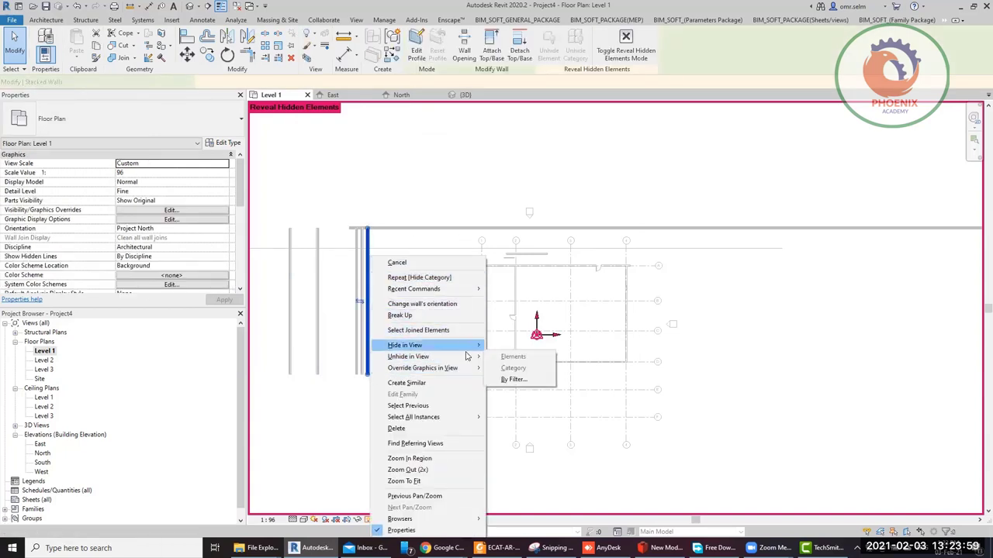
pyautogui.press('Escape')
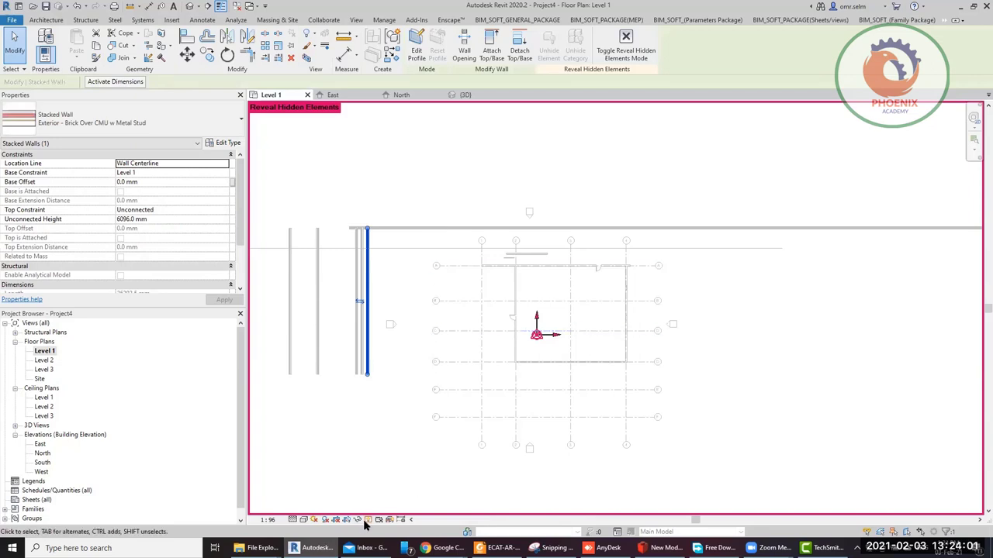
# Turn off Reveal Hidden Elements mode to return the Level 1 plan to its normal display
pyautogui.click(367, 519)
pyautogui.click(370, 504)
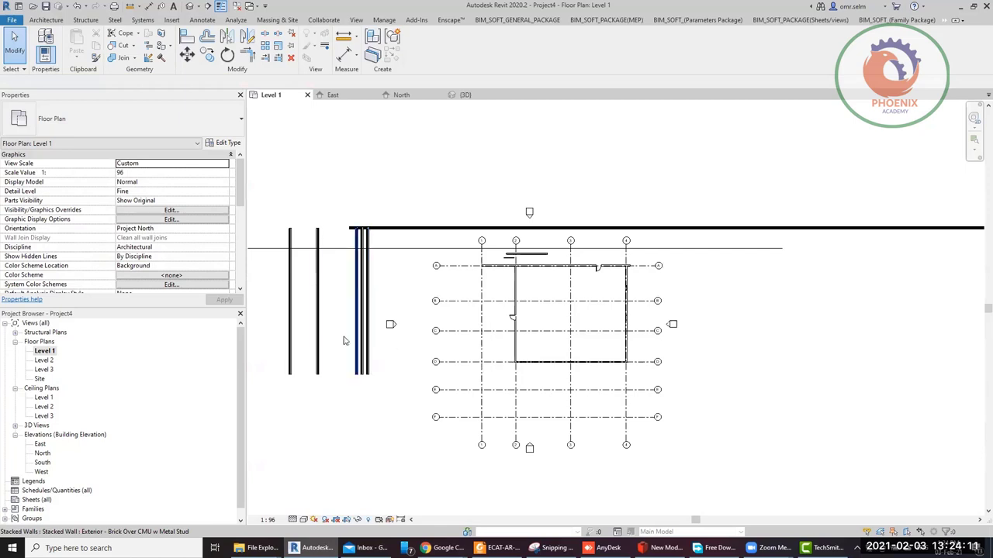
pyautogui.click(364, 242)
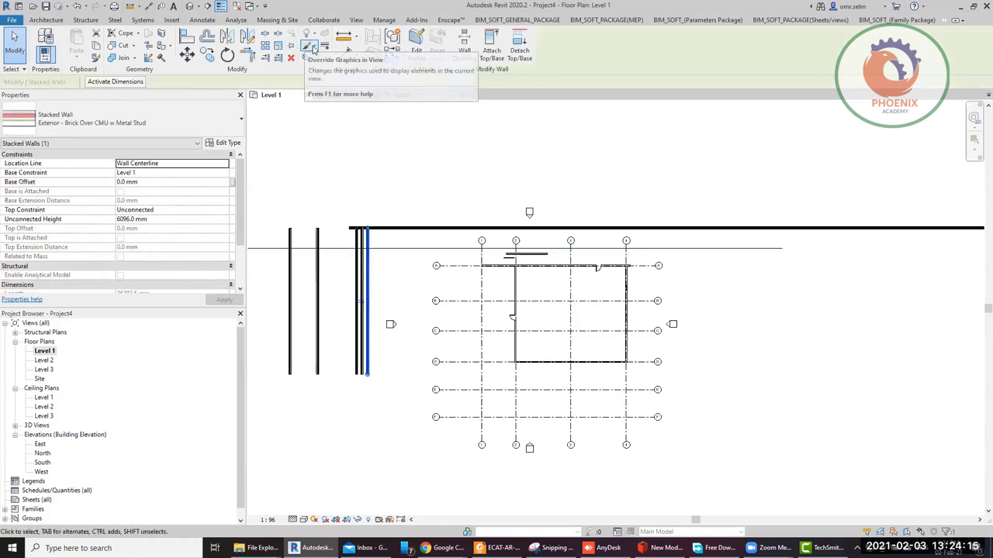
pyautogui.click(308, 47)
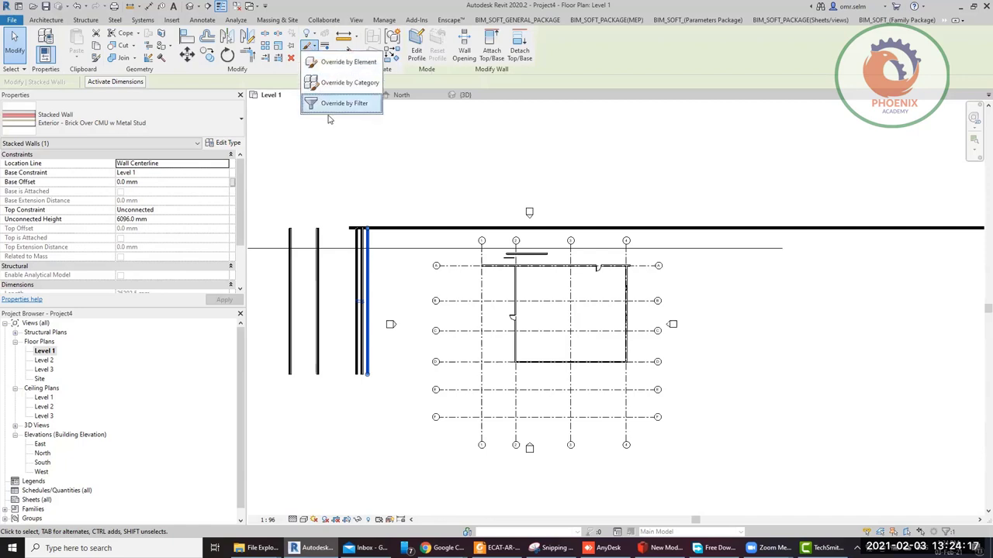
pyautogui.click(539, 85)
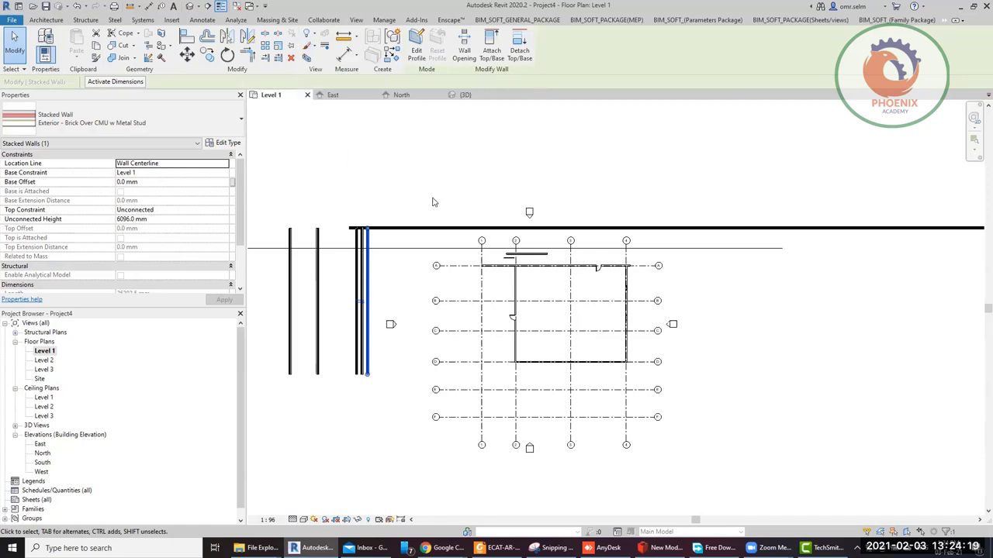
pyautogui.click(432, 196)
pyautogui.scroll(-2, 548, 208)
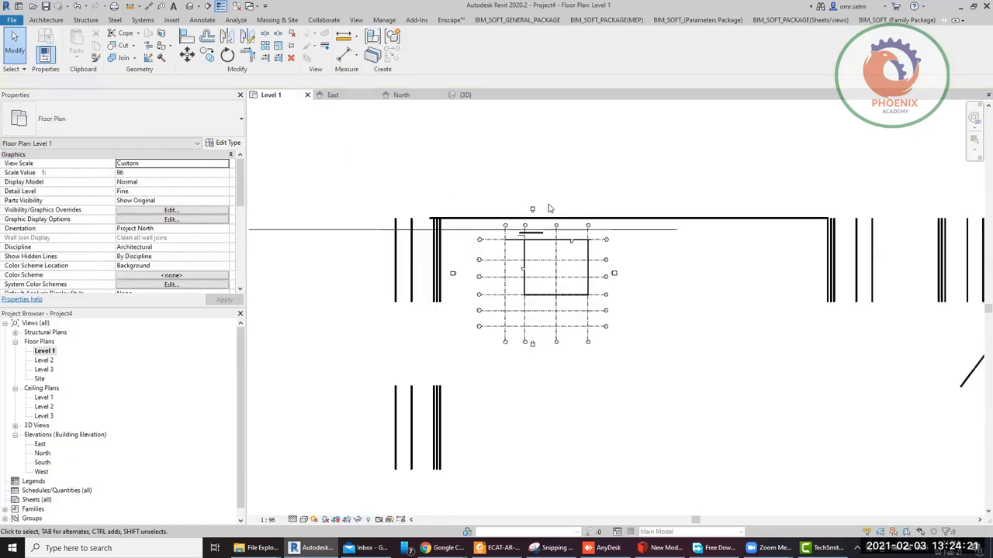